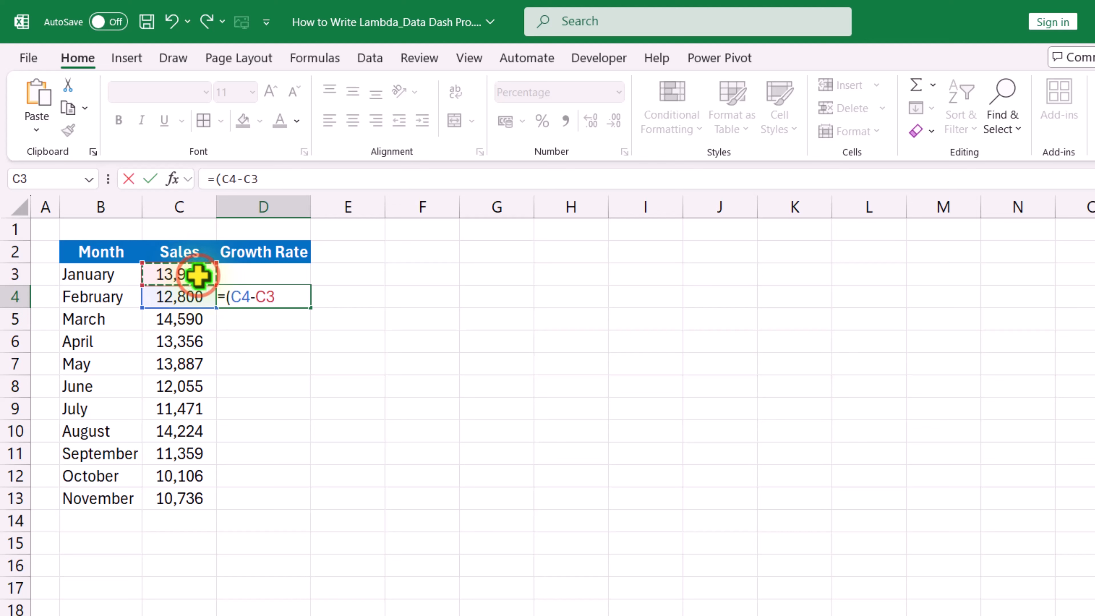
Complete the formula =(C4-C3)/C4 in cell D4 and fill it down the Growth Rate column to D13
type(")/")
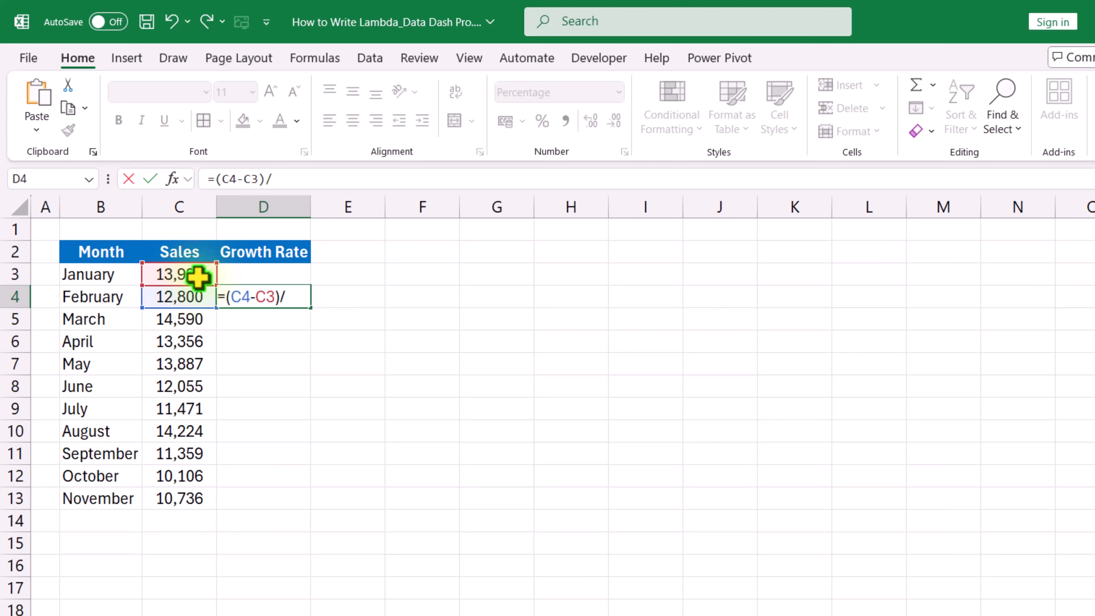
left_click(198, 296)
key("Return")
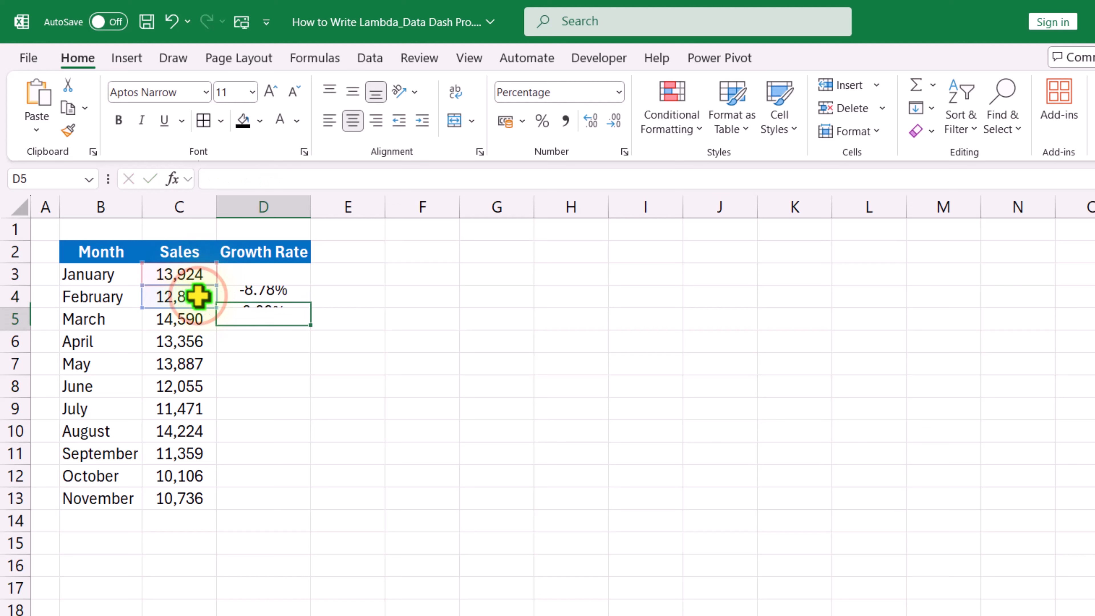
left_click(272, 299)
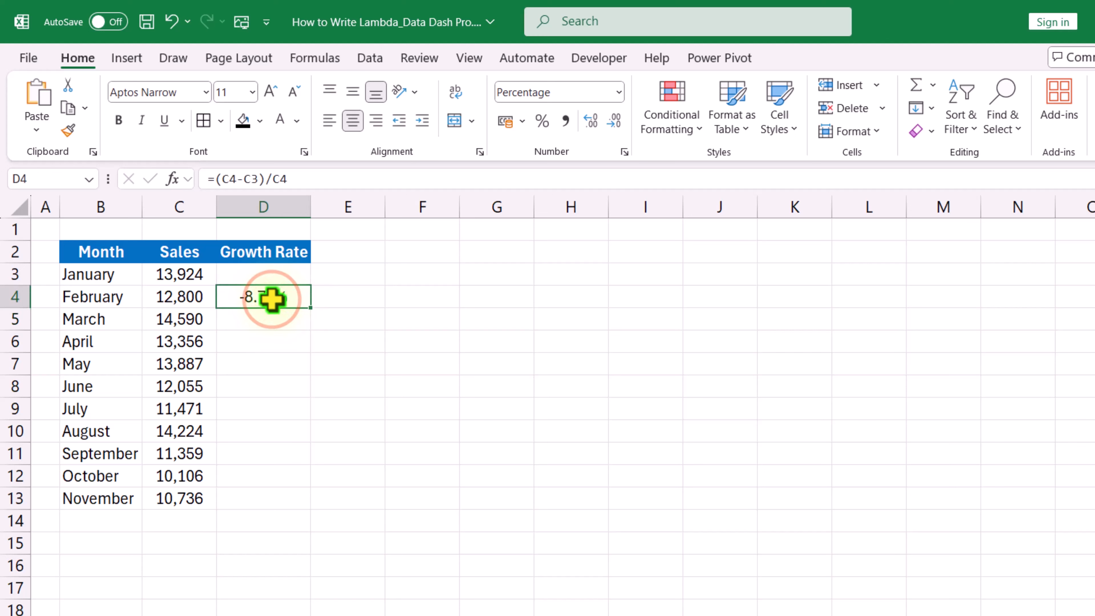
left_click_drag(311, 308, 294, 474)
left_click_drag(293, 411, 298, 460)
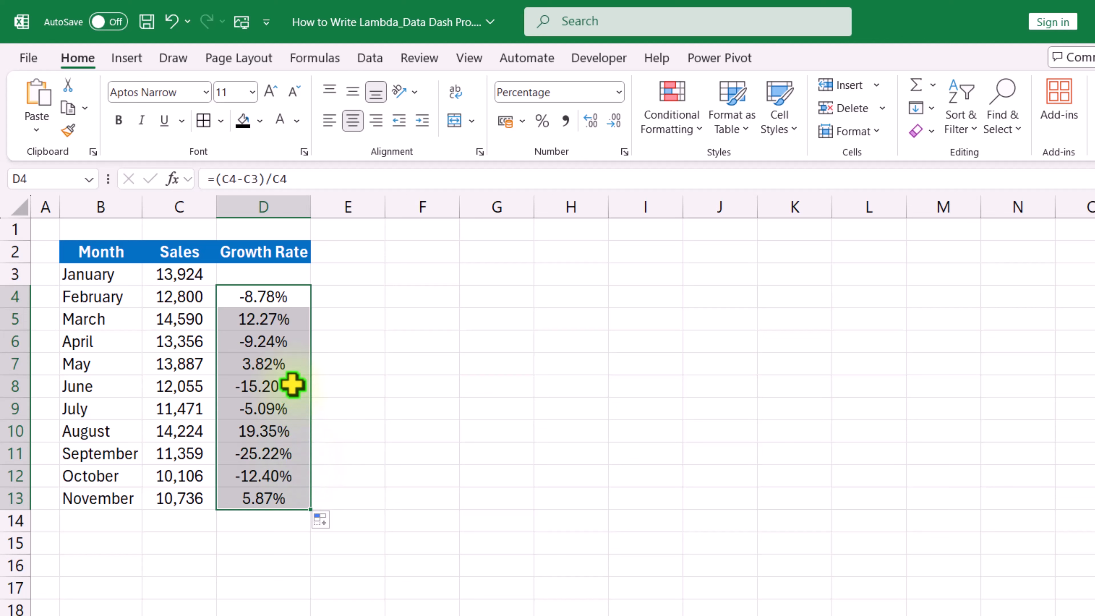
Copy the expression (C4-C3)/C4, without the equals sign, from the formula in cell D4
left_click(283, 293)
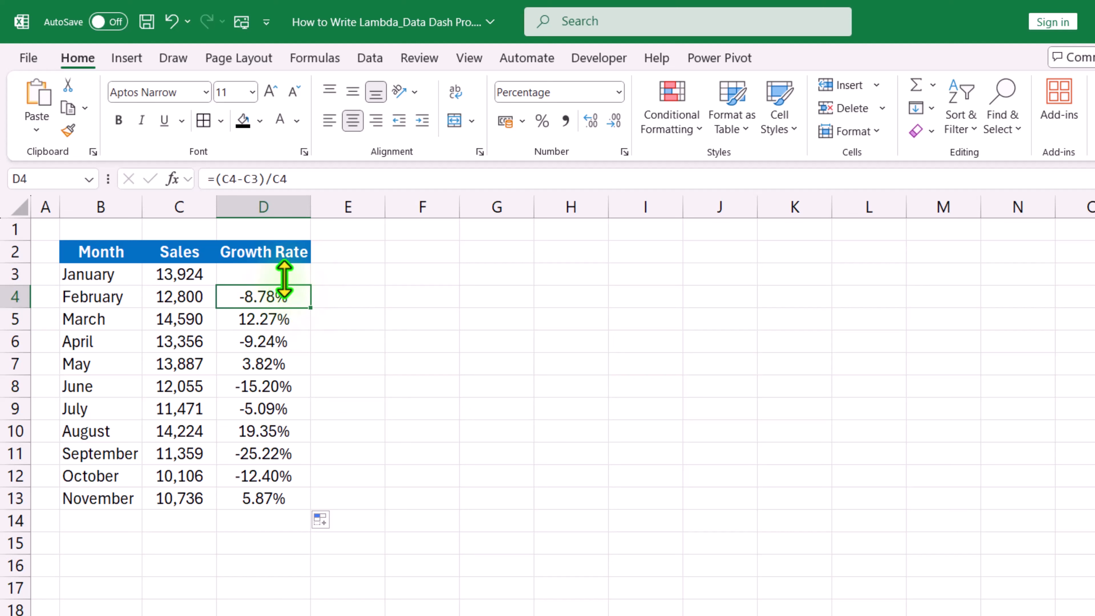
left_click_drag(297, 178, 212, 190)
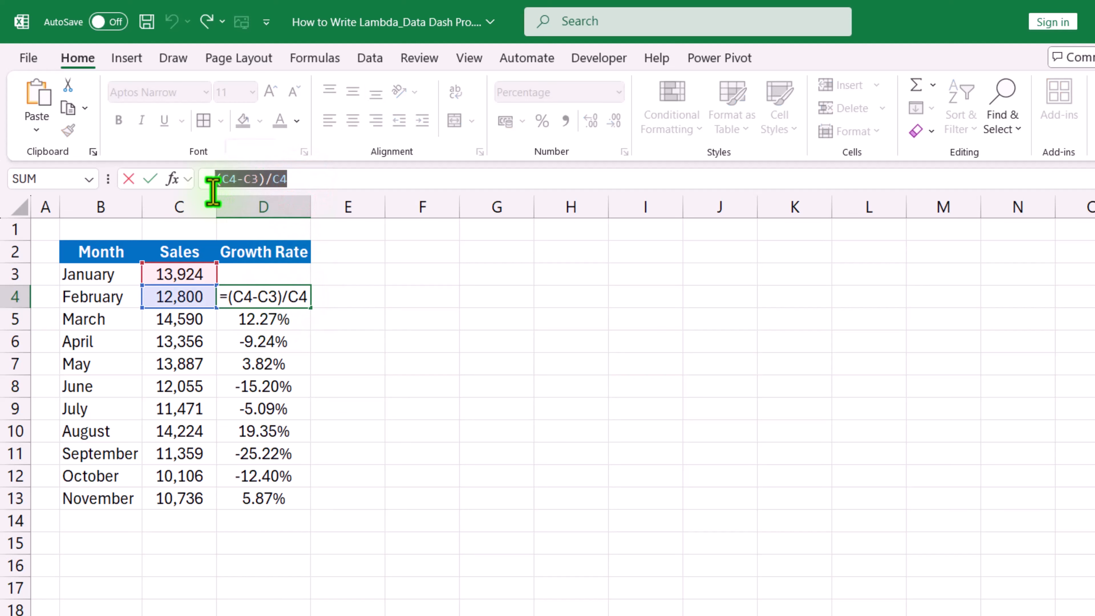
key("ctrl+Return")
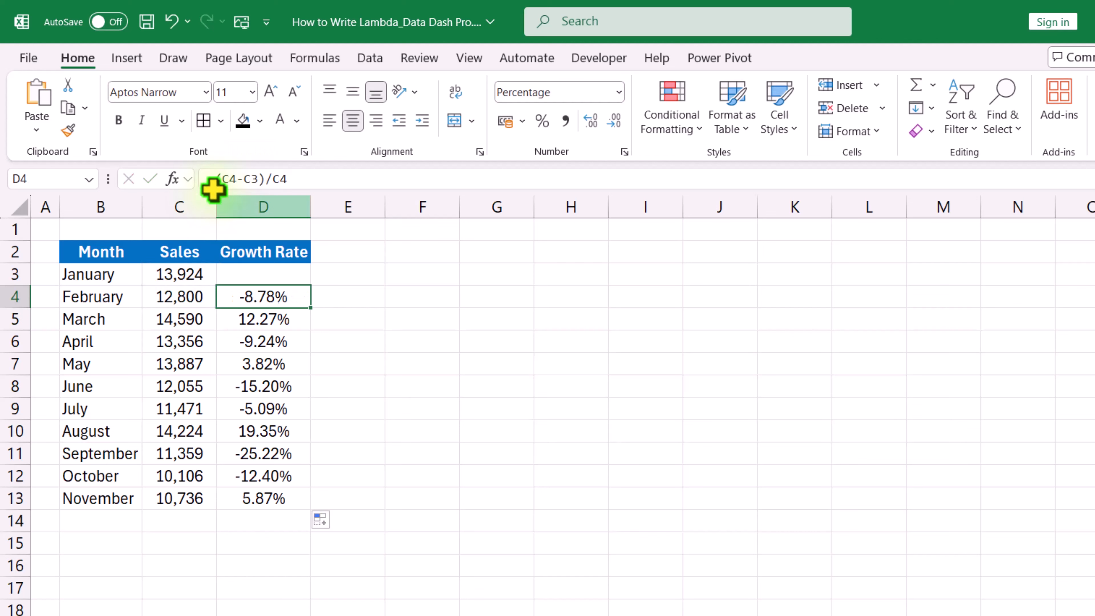
Begin a LAMBDA formula in cell E4 with the parameters Start and End and the copied expression (C4-C3)/C4 as its calculation
left_click(362, 294)
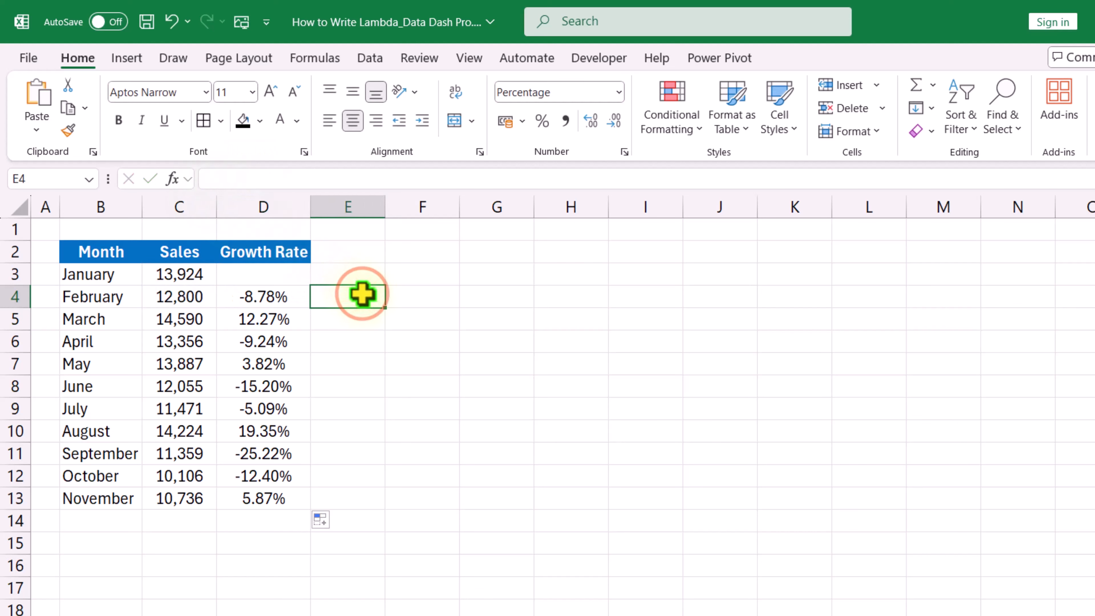
type("=l")
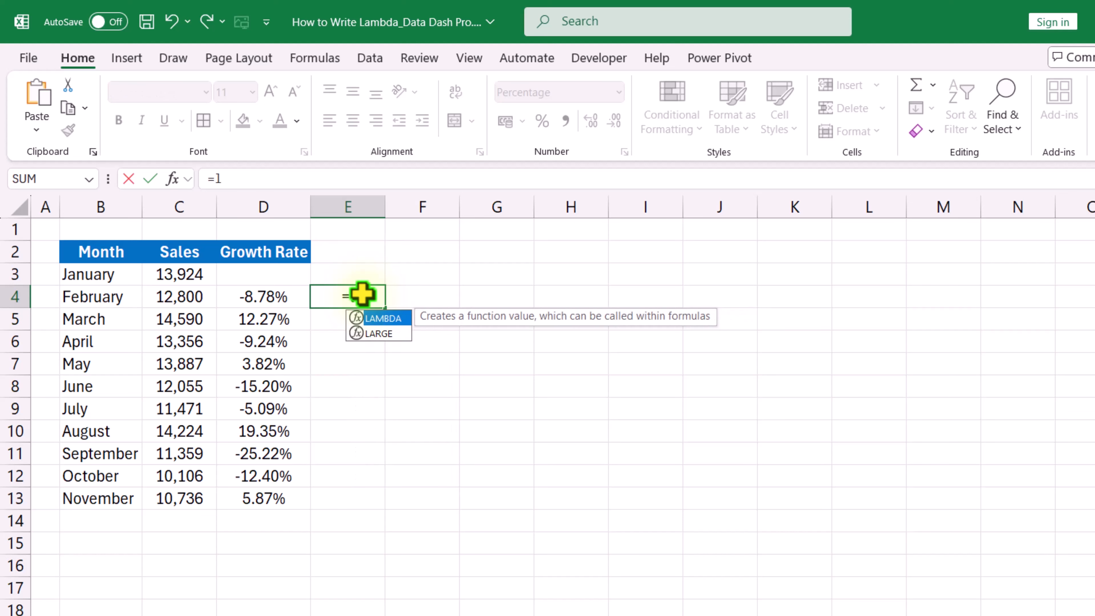
type("ambda(")
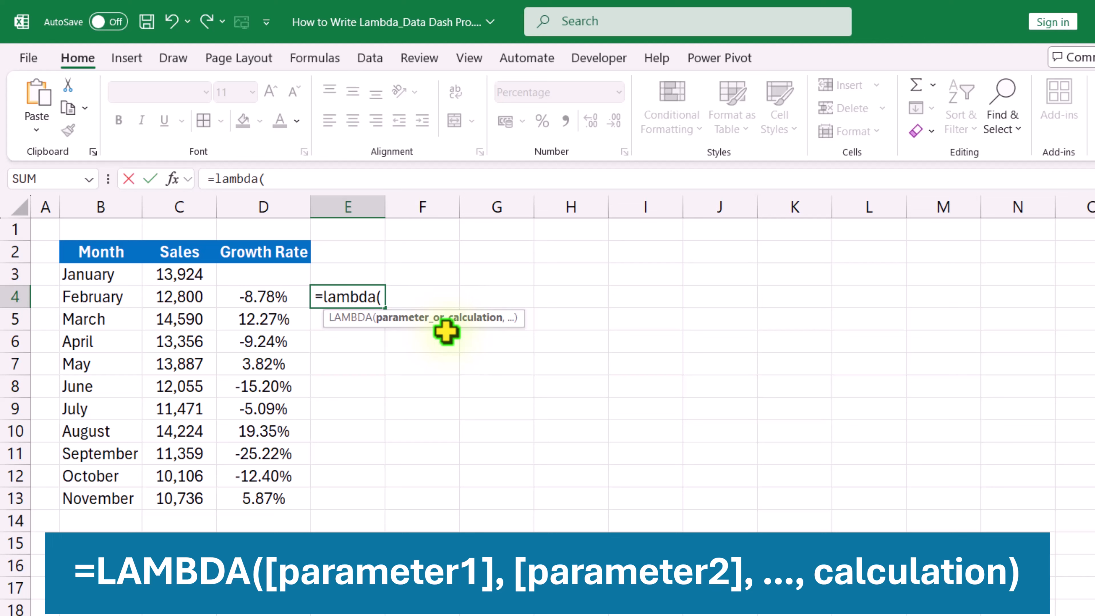
type("S")
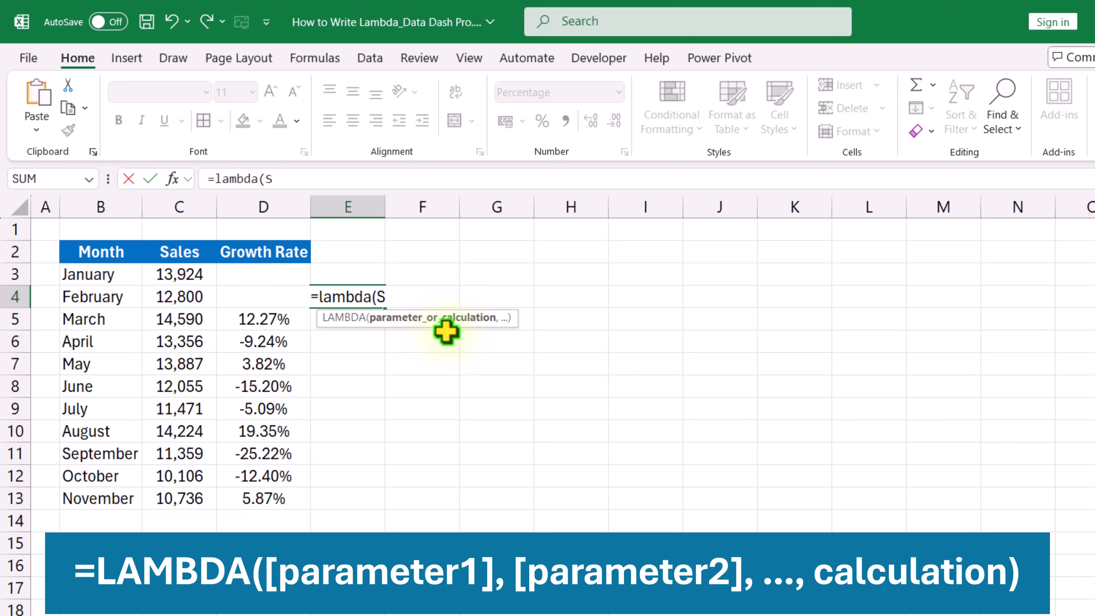
type("tart,")
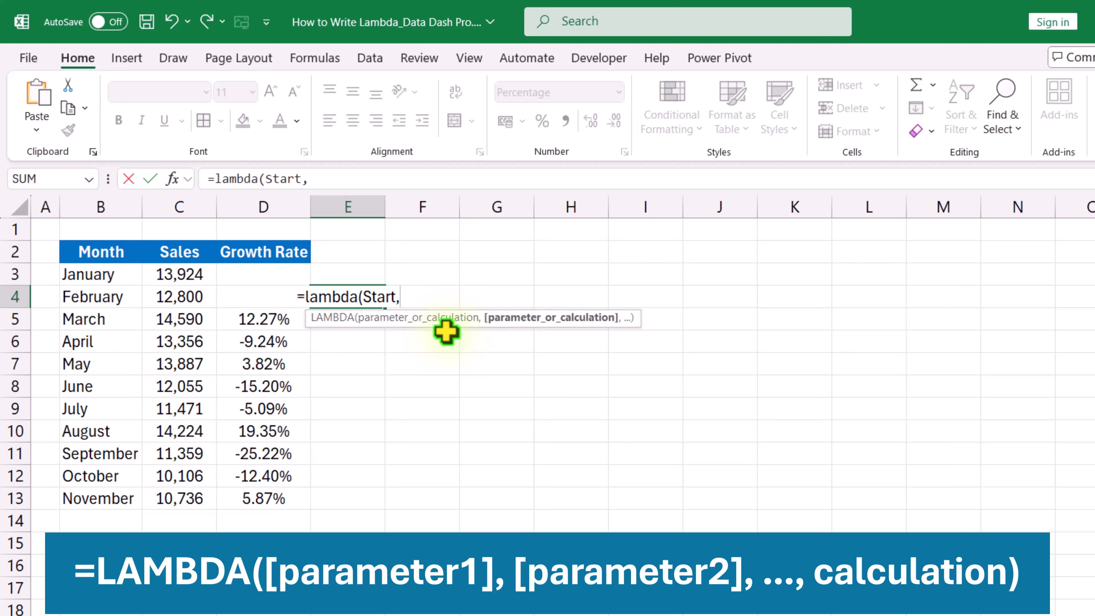
type("End,")
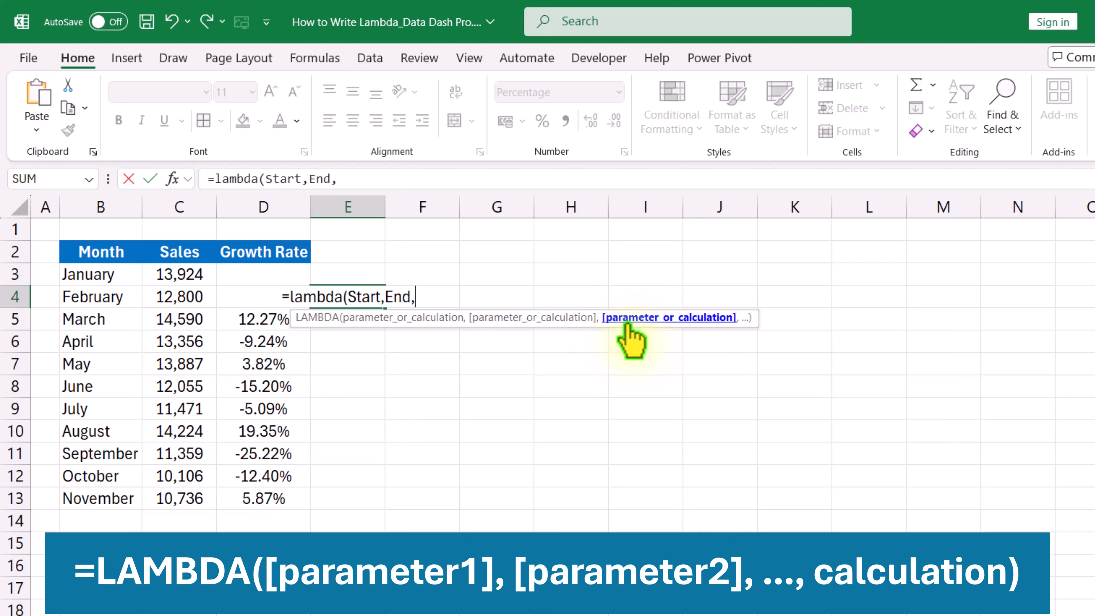
type("(C4-C3)/C4")
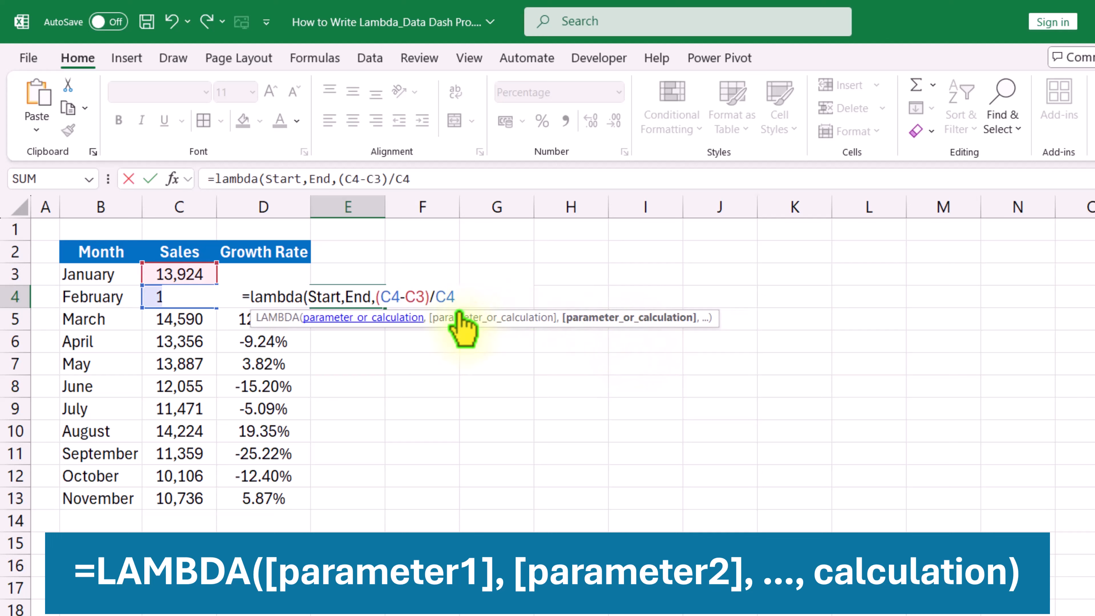
Replace the cell references in the LAMBDA calculation with the parameters to make (End-Start)/End, and enter the formula in E4
key("BackSpace")
key("BackSpace")
type("End")
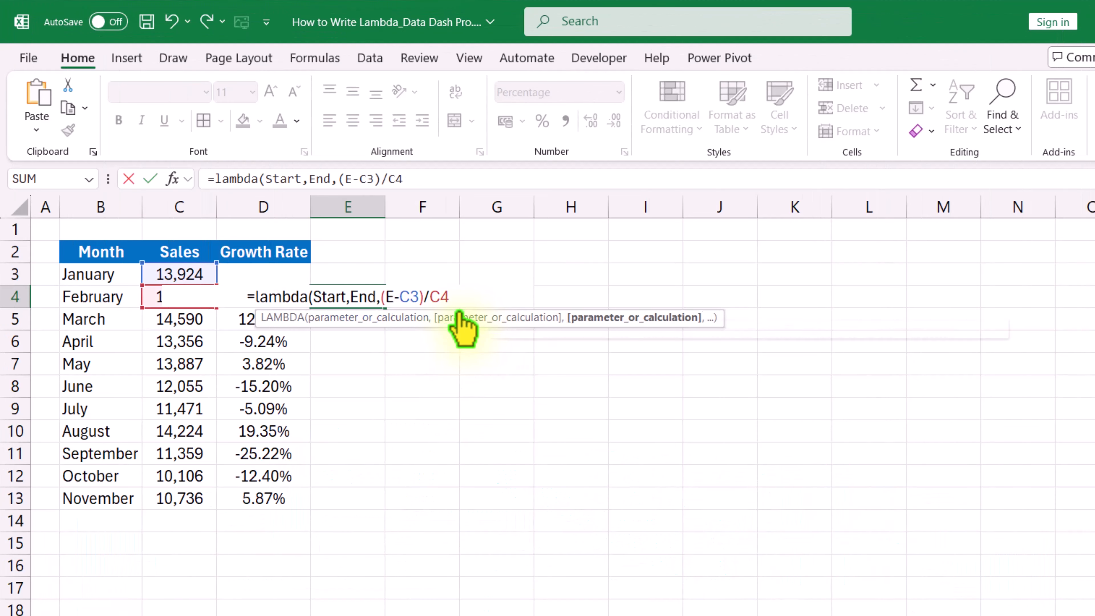
double_click(418, 297)
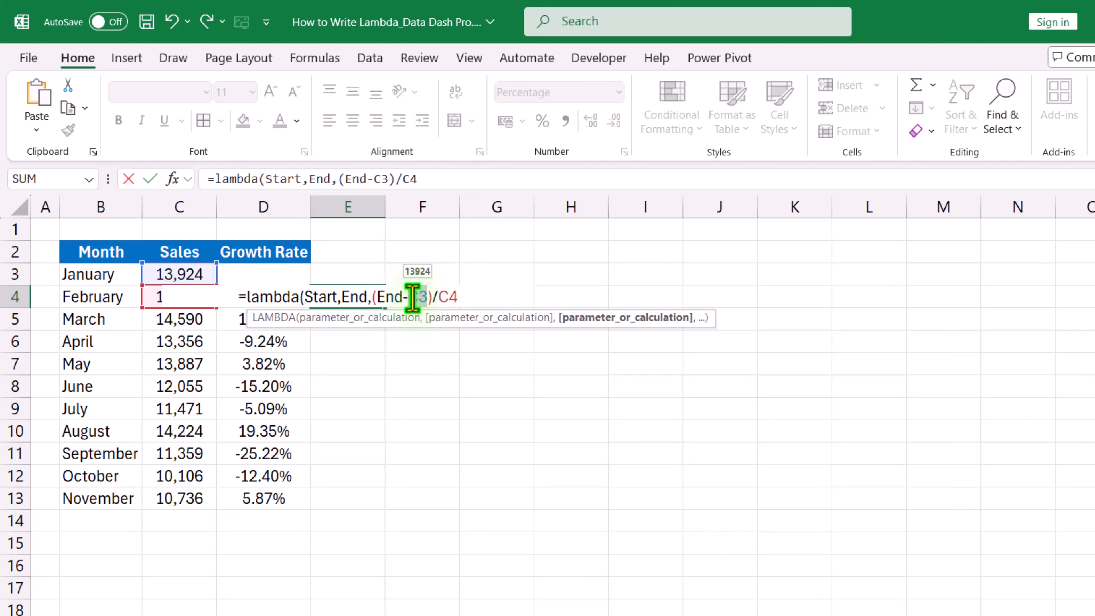
type("Start")
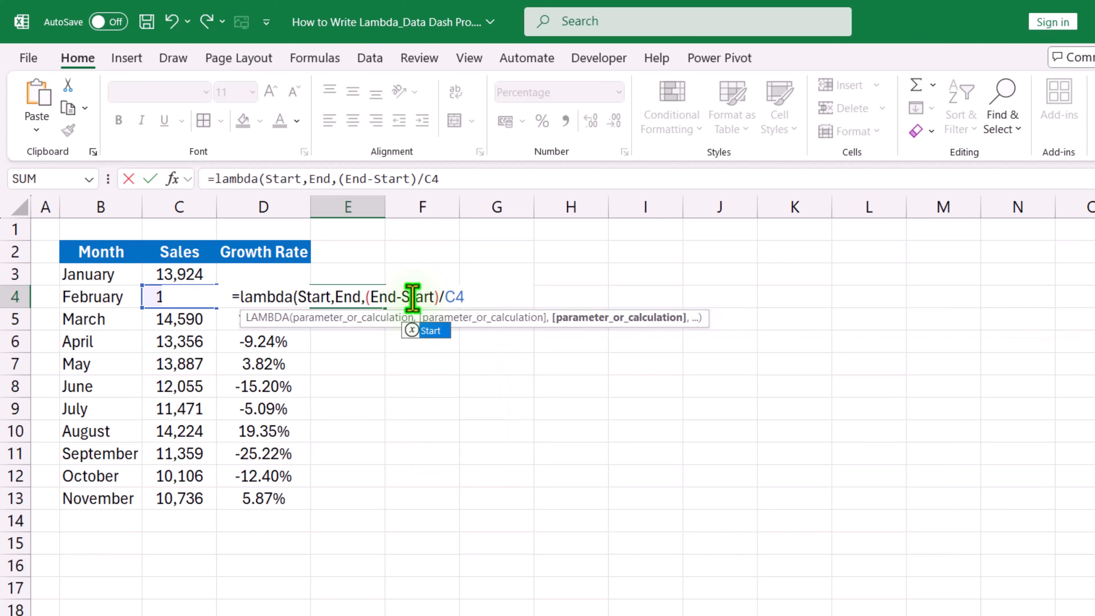
double_click(455, 296)
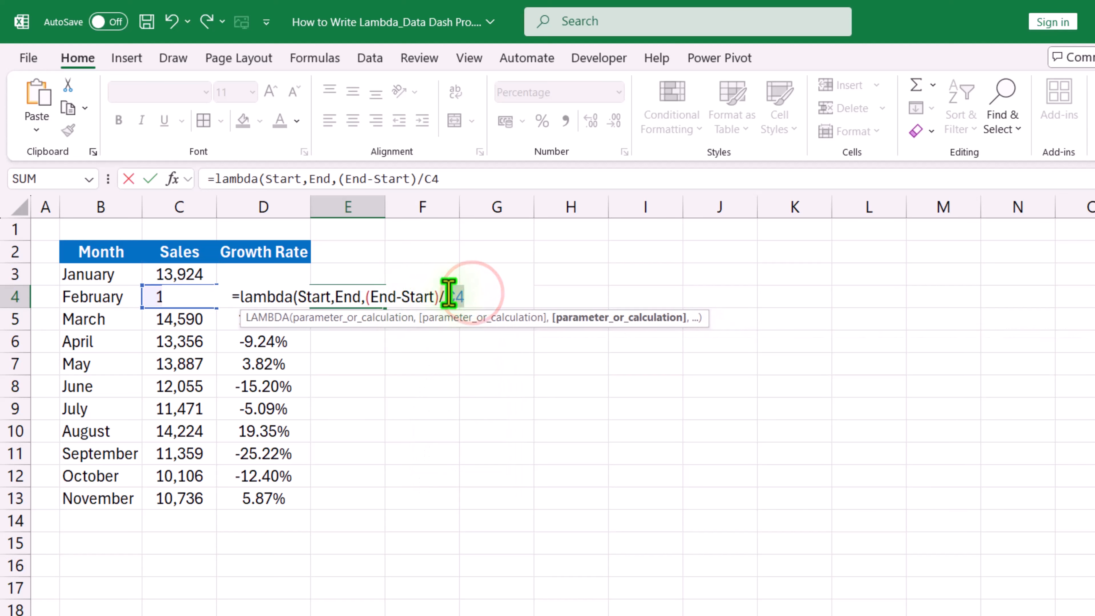
type("End")
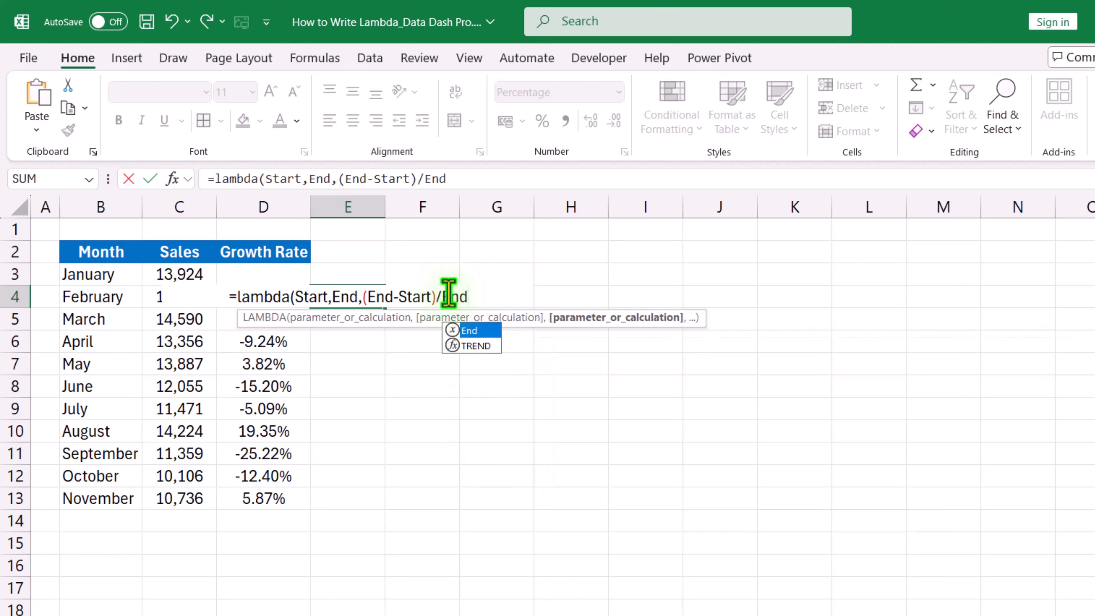
type(")")
key("Return")
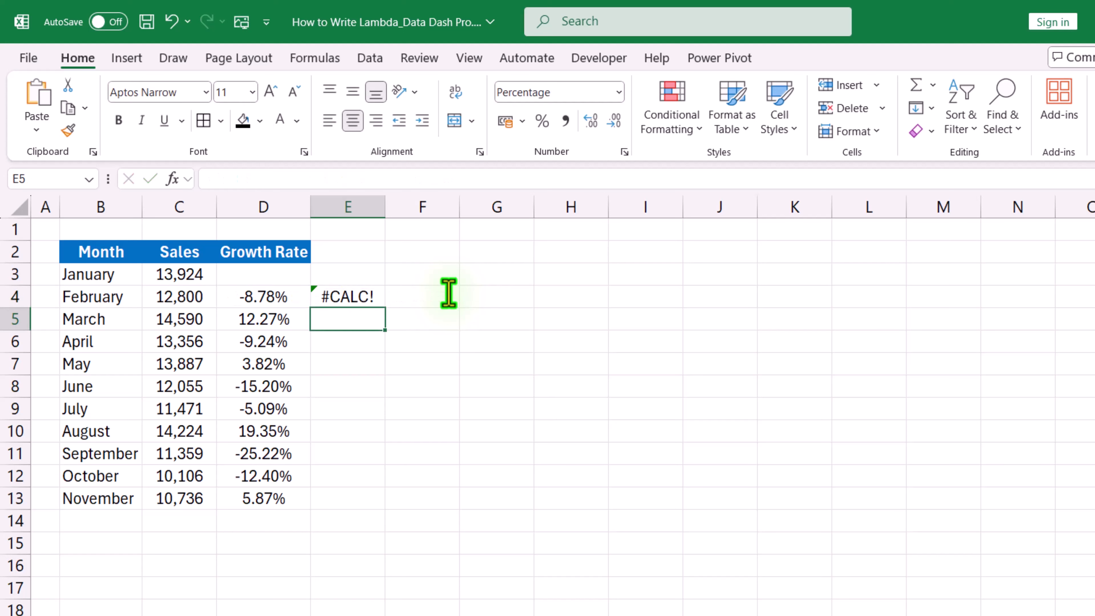
Copy the whole formula =LAMBDA(Start,End,(End-Start)/End) from cell E4
left_click(367, 286)
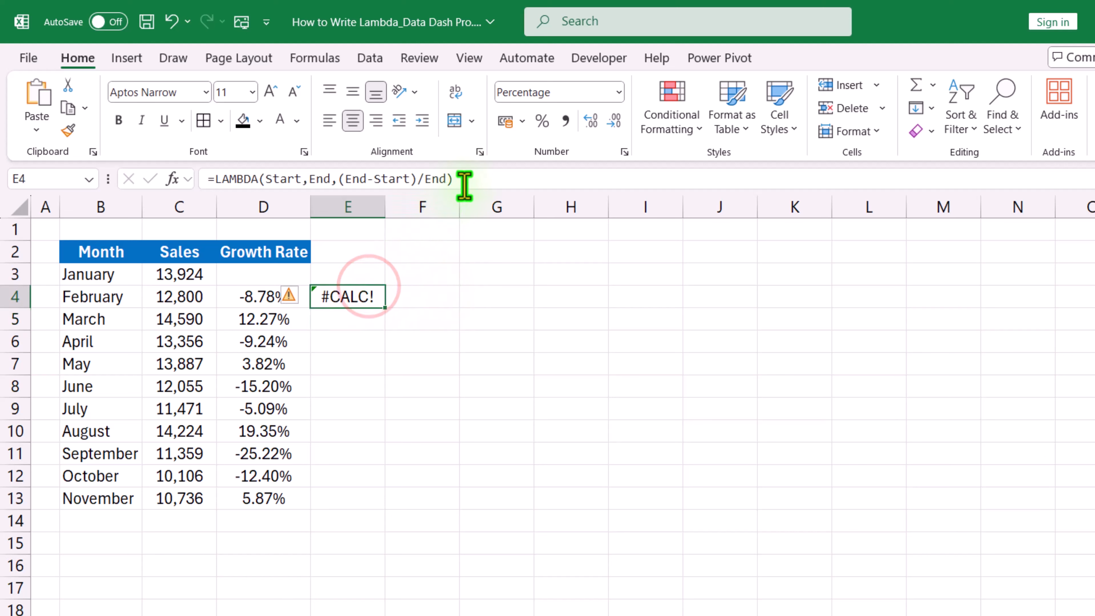
left_click_drag(464, 178, 146, 191)
key("ctrl+c")
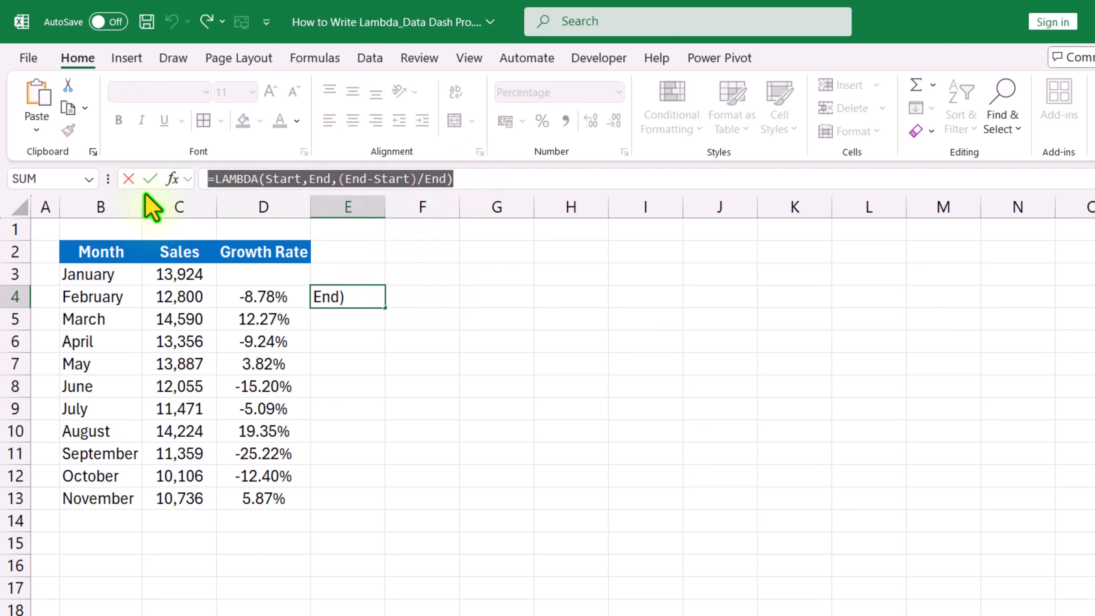
left_click(151, 177)
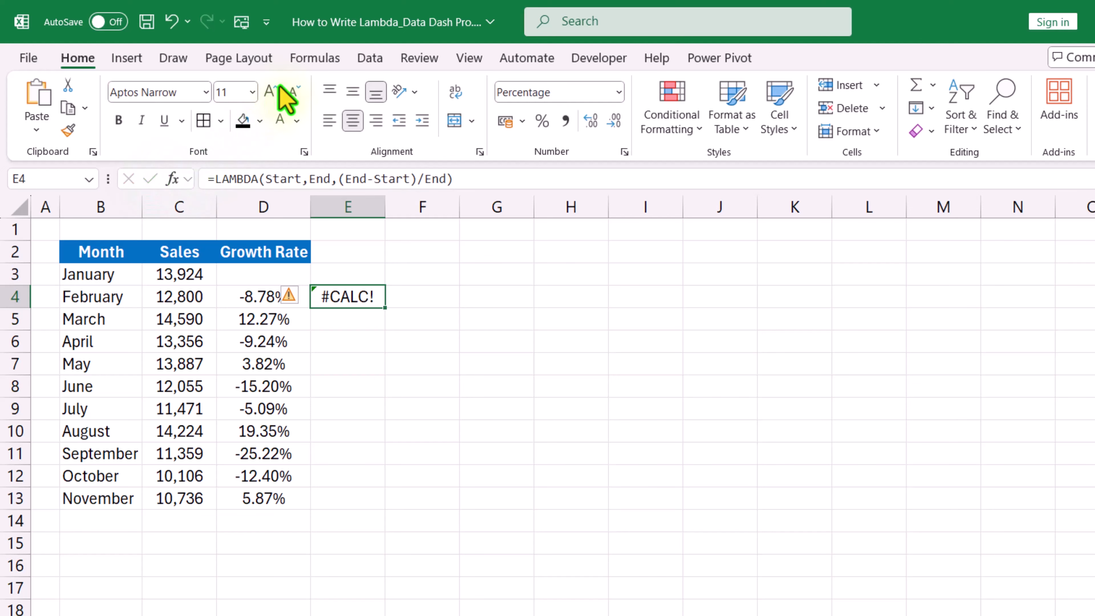
Define the workbook-scoped name Growth_Rate referring to the copied formula =LAMBDA(Start,End,(End-Start)/End), and close the Name Manager
left_click(309, 60)
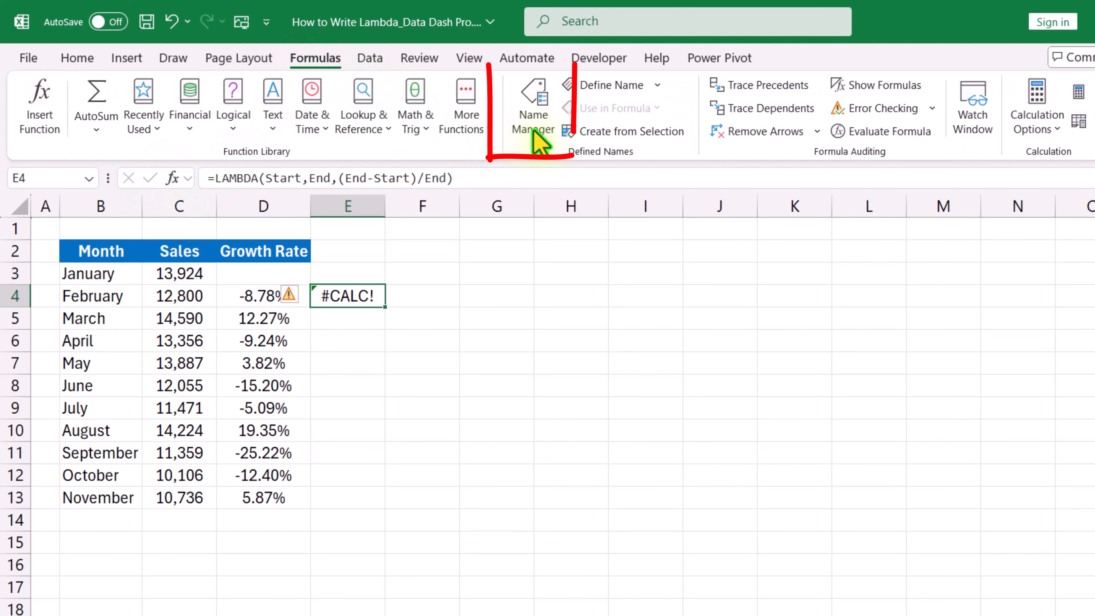
left_click(534, 139)
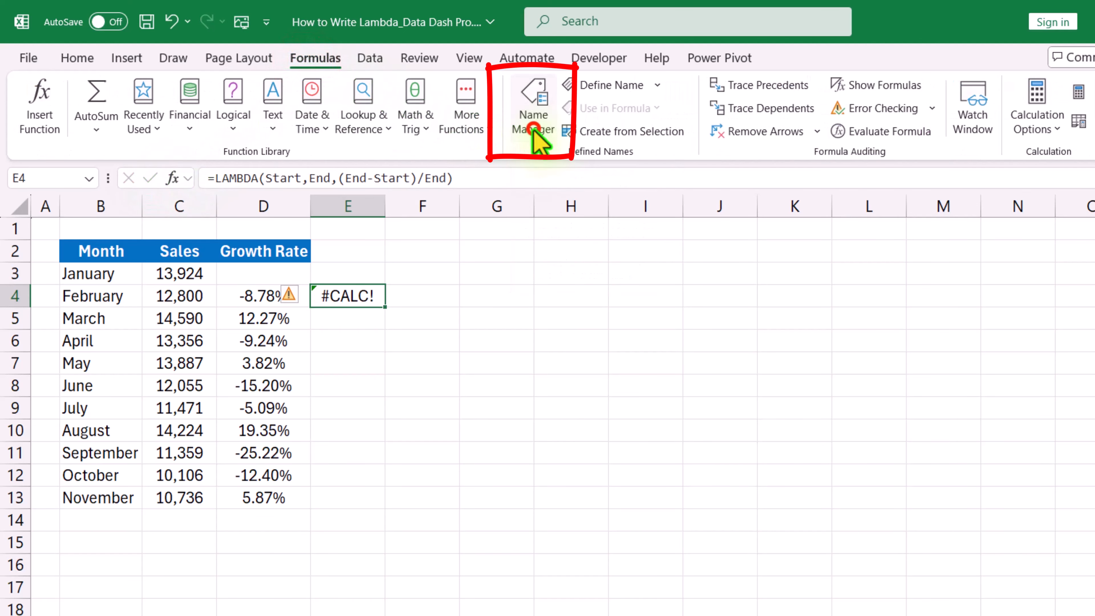
left_click(312, 45)
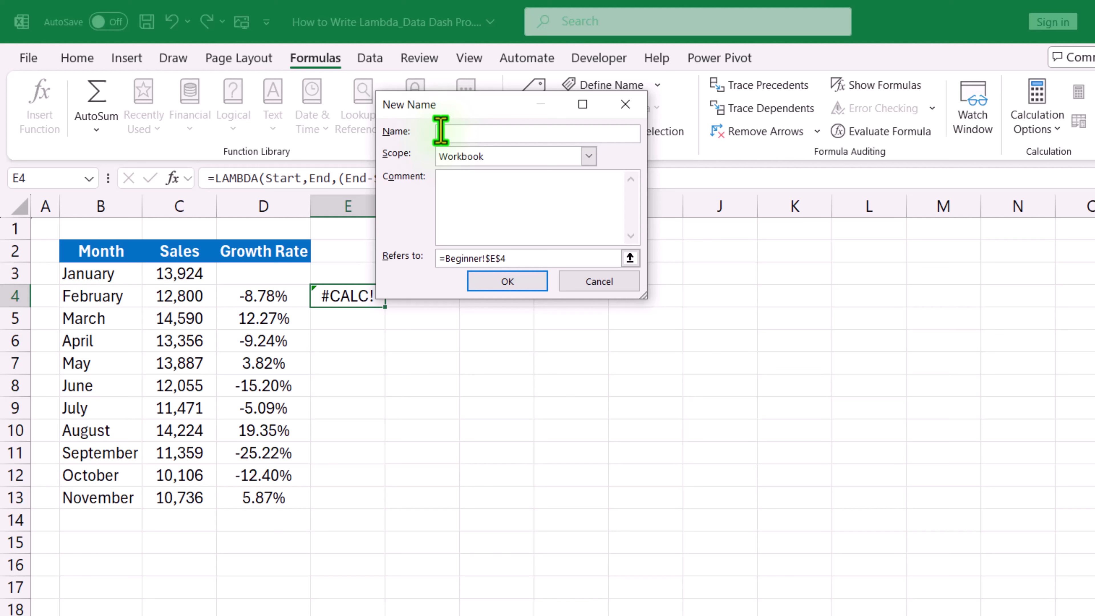
type("Growth_Rate")
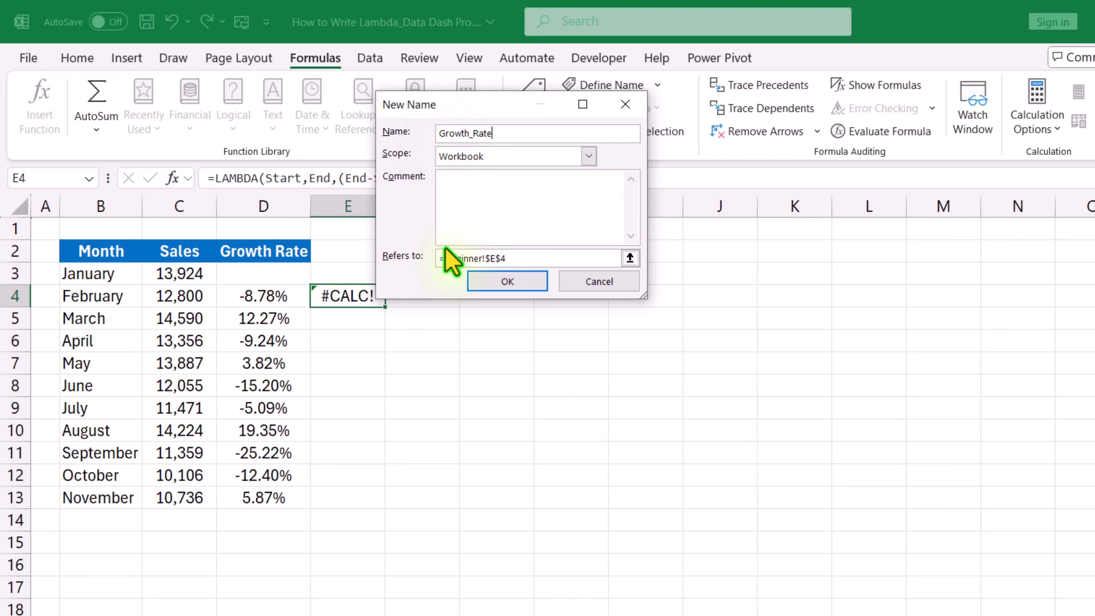
left_click_drag(518, 258, 424, 256)
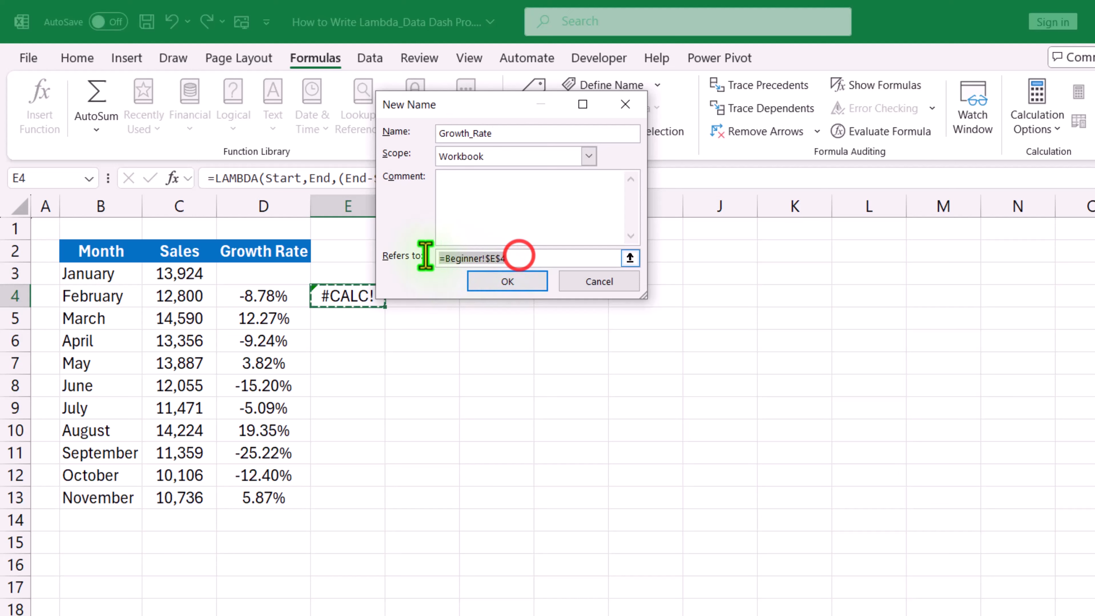
key("ctrl+v")
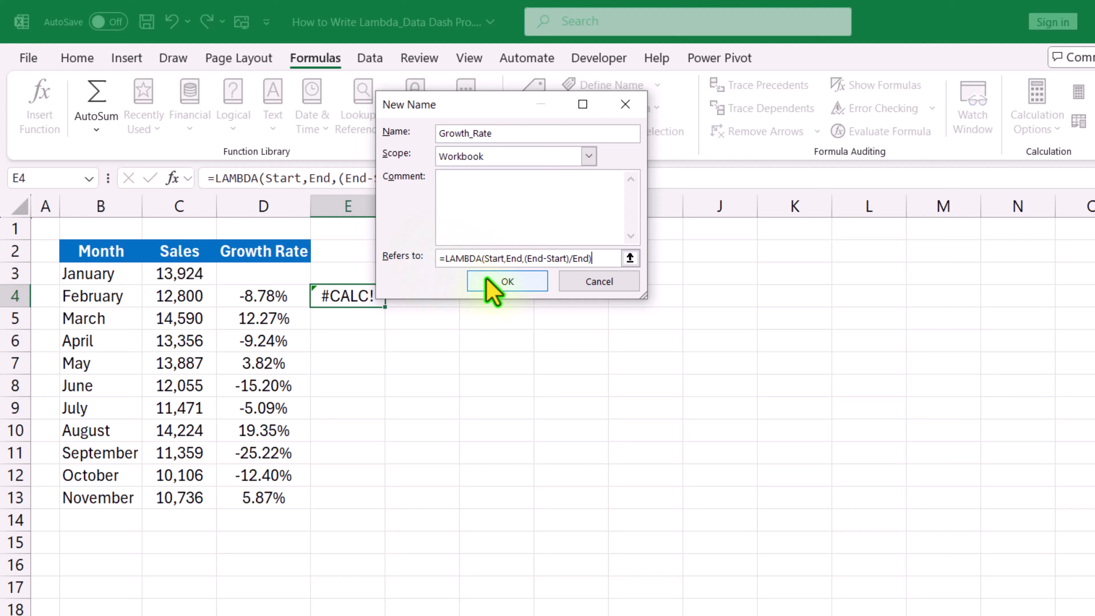
left_click(513, 284)
left_click(716, 372)
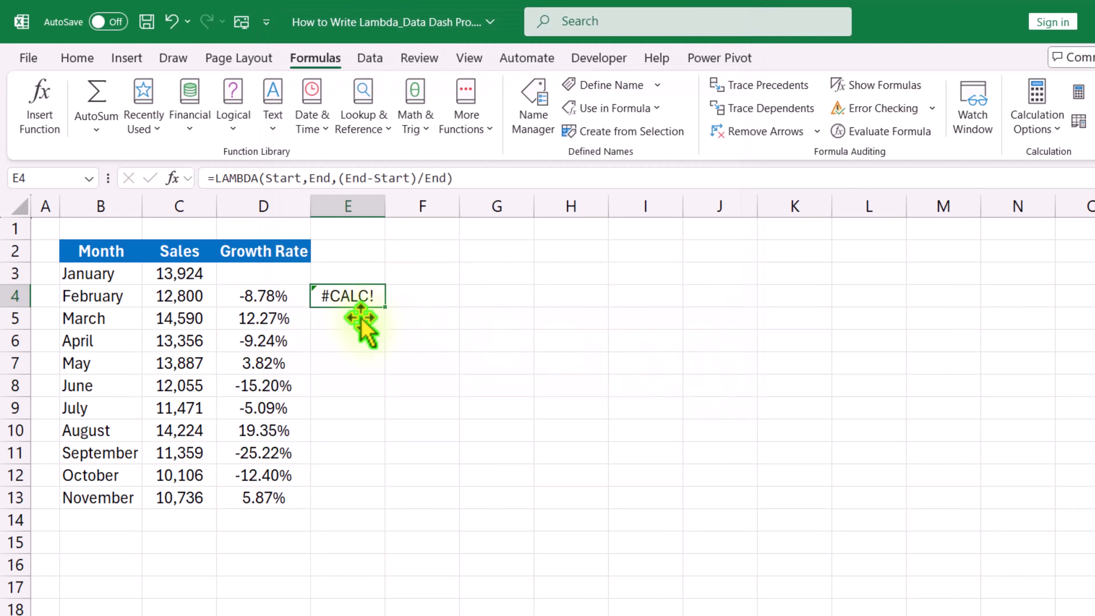
Replace the content of cell E4 with =Growth_Rate(C3,C4) and fill the formula down through E13
key("Delete")
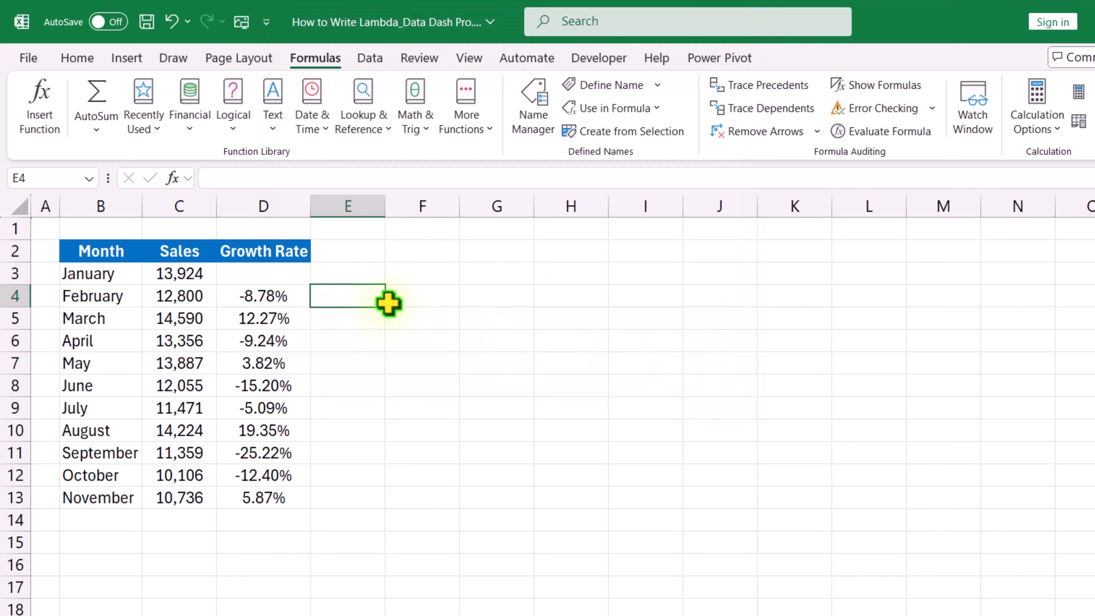
type("=gr")
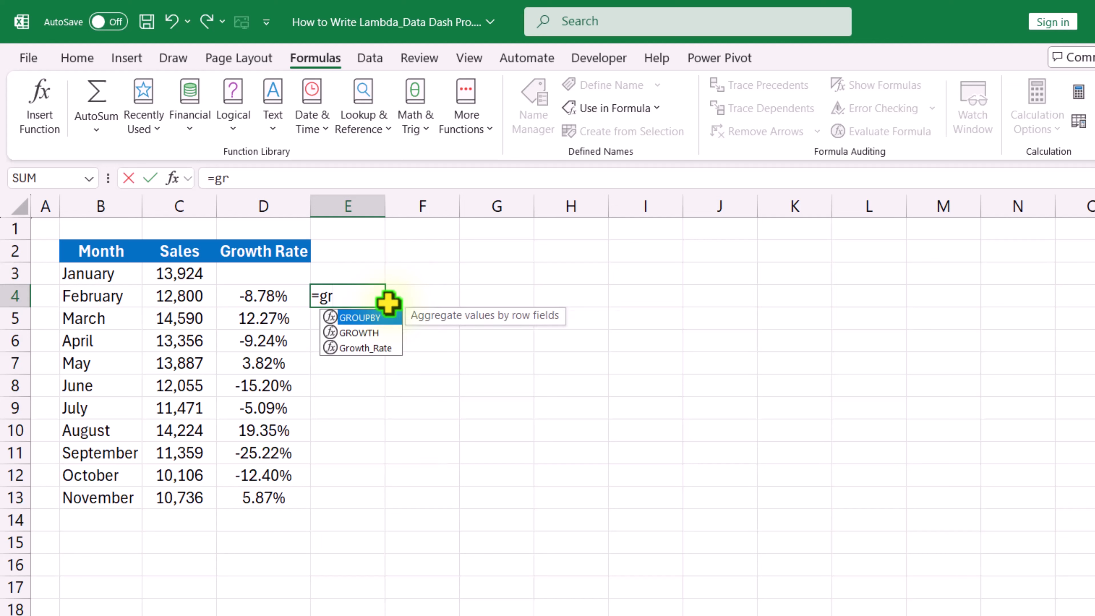
left_click(382, 347)
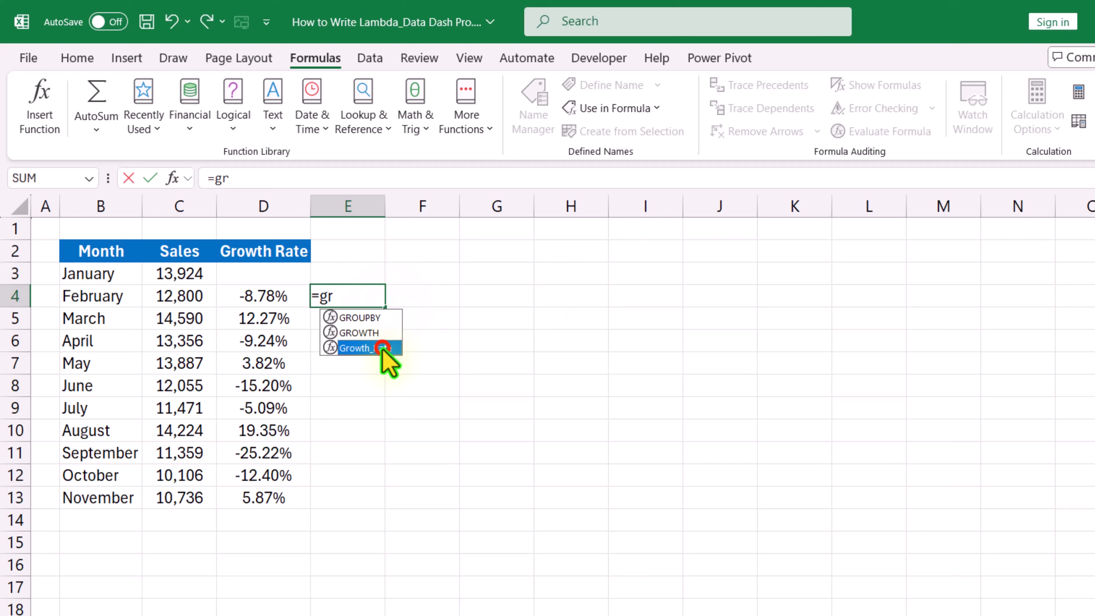
double_click(381, 347)
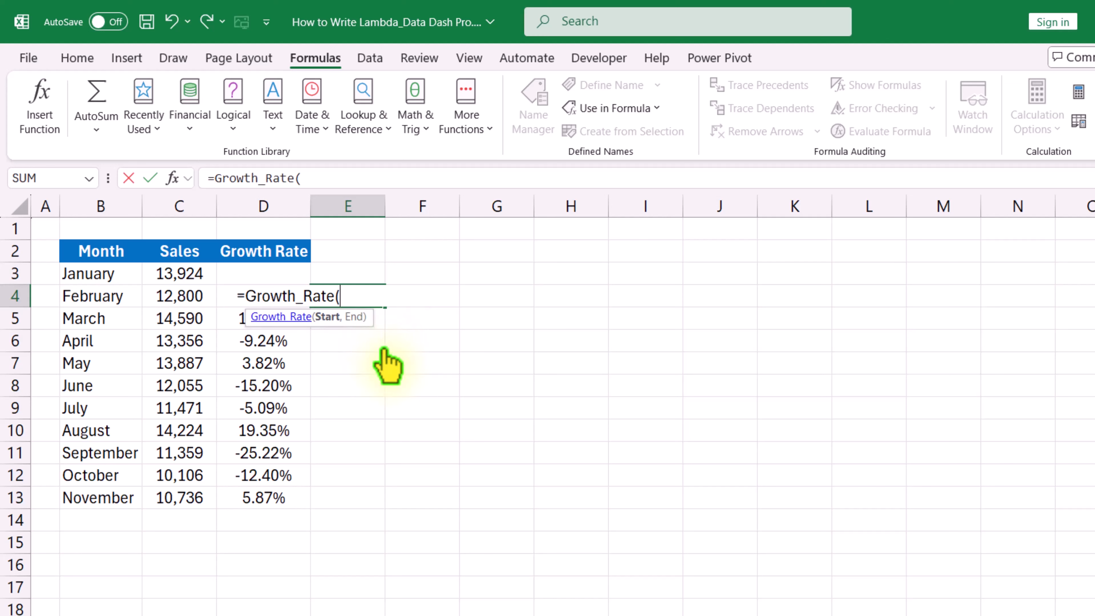
left_click(203, 274)
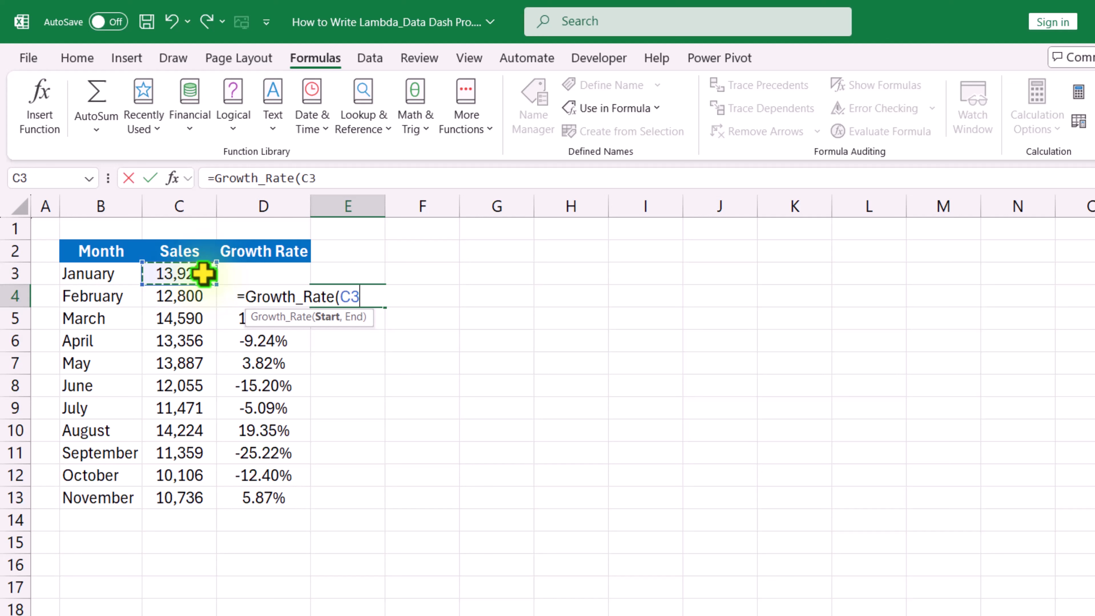
type(",")
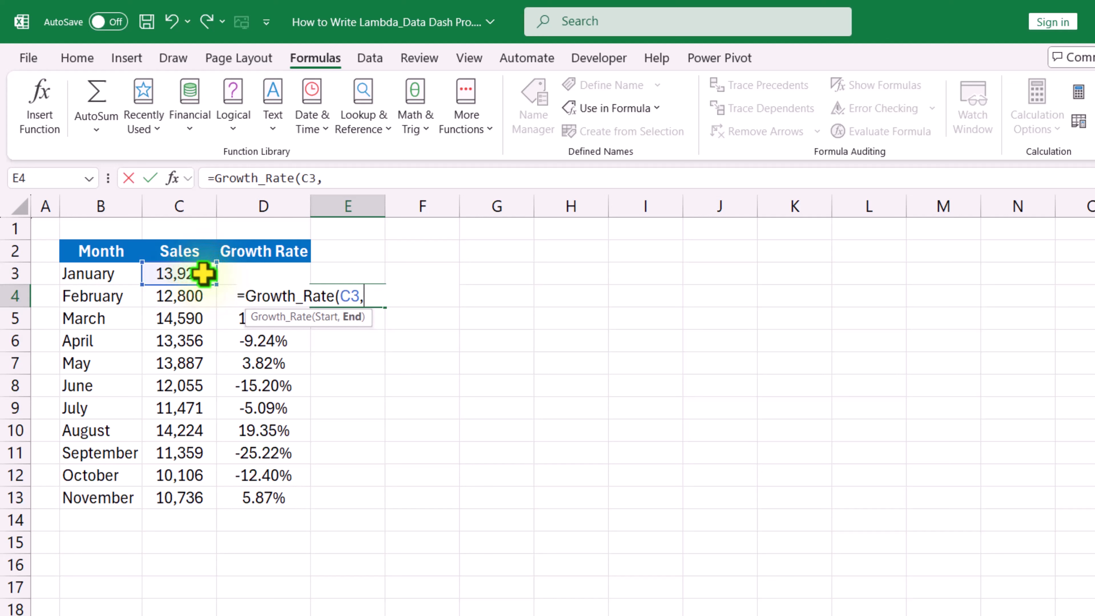
left_click(200, 295)
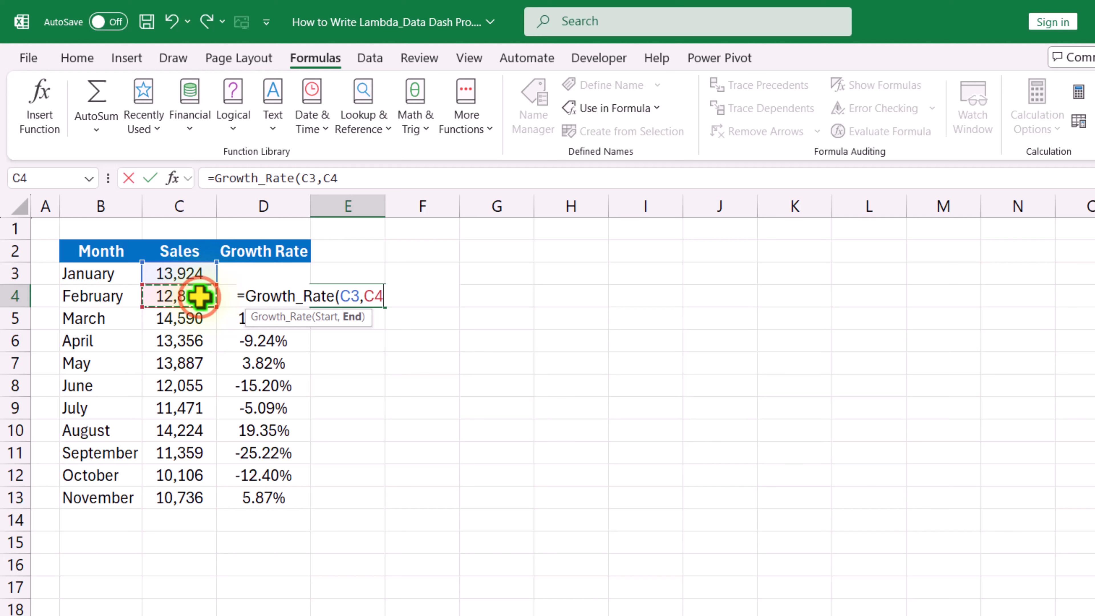
type(")")
key("Return")
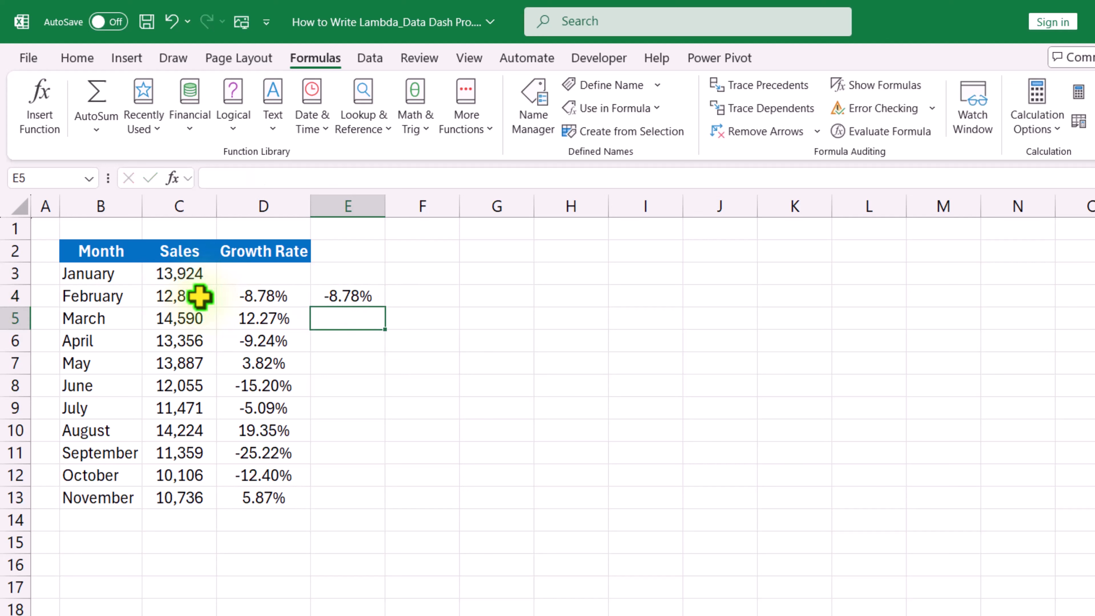
left_click(349, 295)
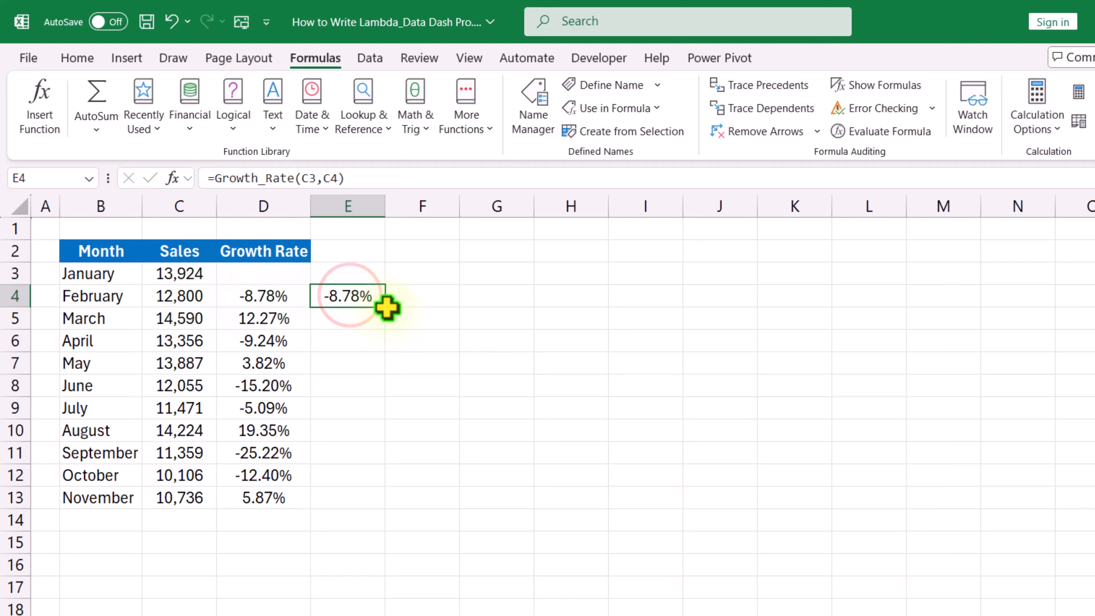
left_click_drag(386, 307, 381, 507)
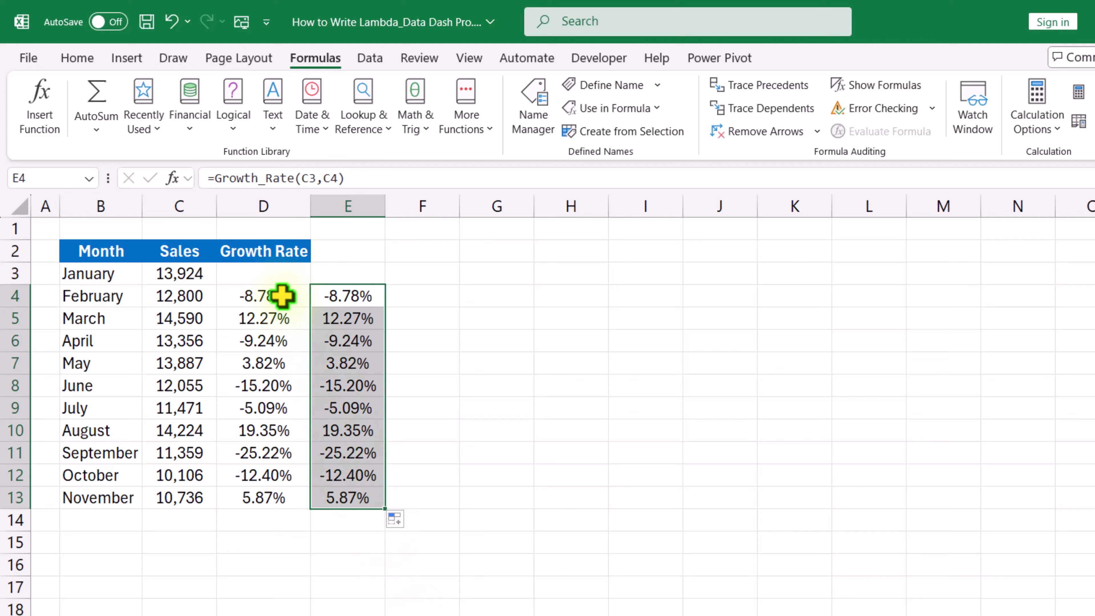
Copy the original growth rate formula =(C4-C3)/C4 from cell D4
left_click(282, 293)
left_click(314, 178)
left_click_drag(315, 178, 196, 175)
key("ctrl+c")
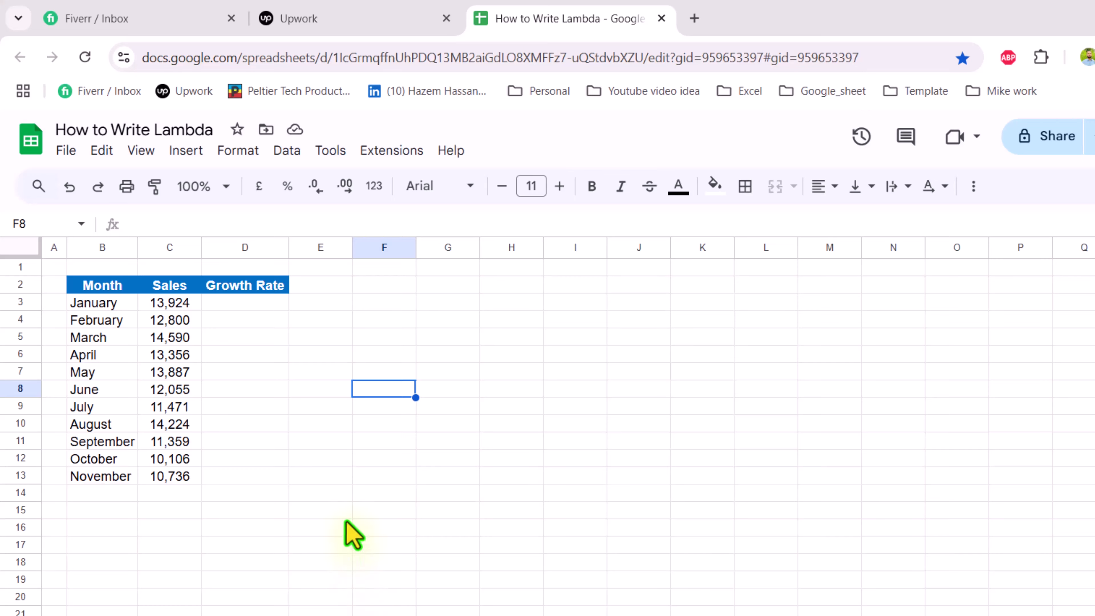
Switch to the Google Sheets file How to Write Lambda and start a new named function called GROWTH_RATE
left_click(287, 150)
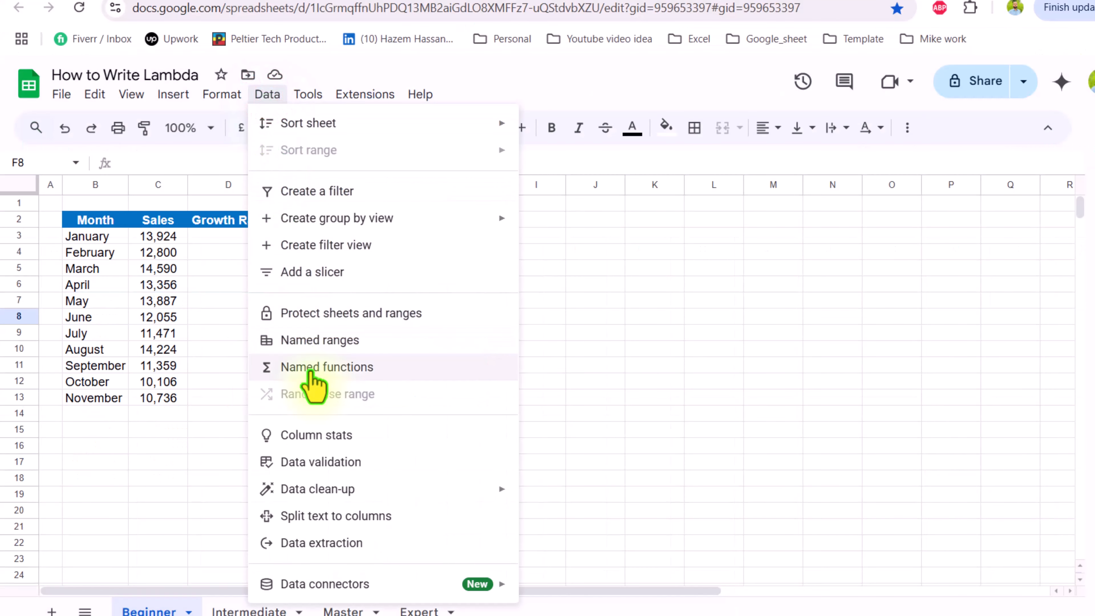
left_click(312, 370)
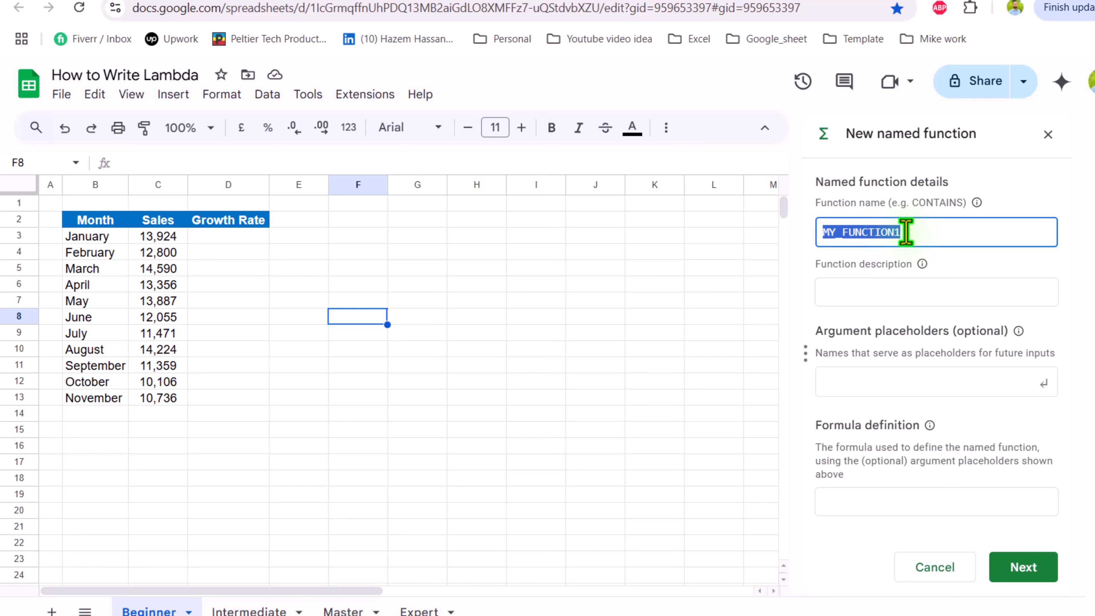
type("GROWTH_RATE")
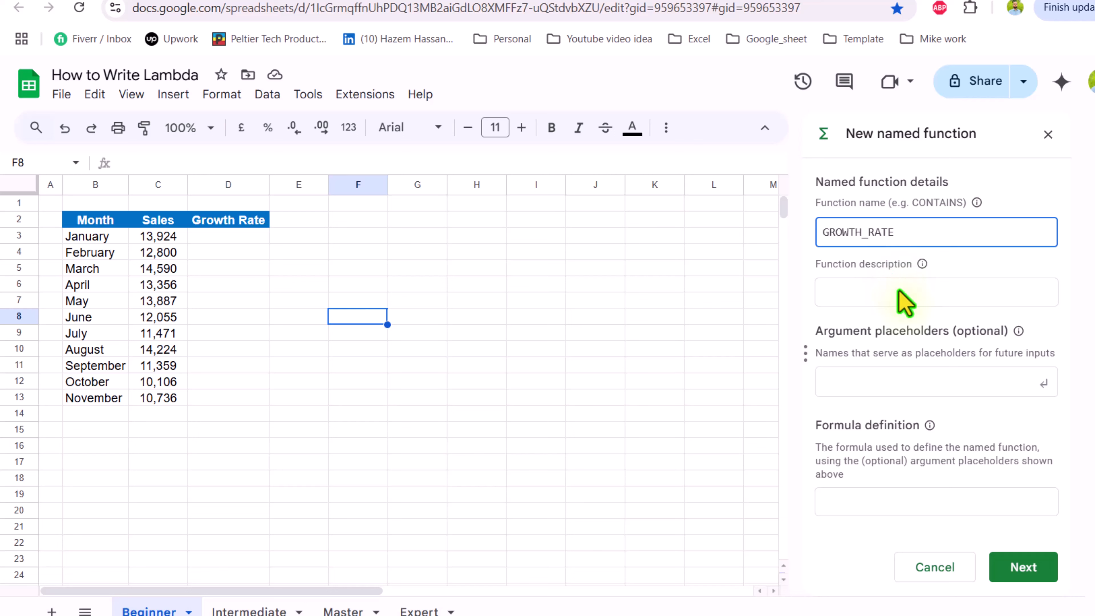
Add the argument placeholders start and end to the new named function
left_click(916, 390)
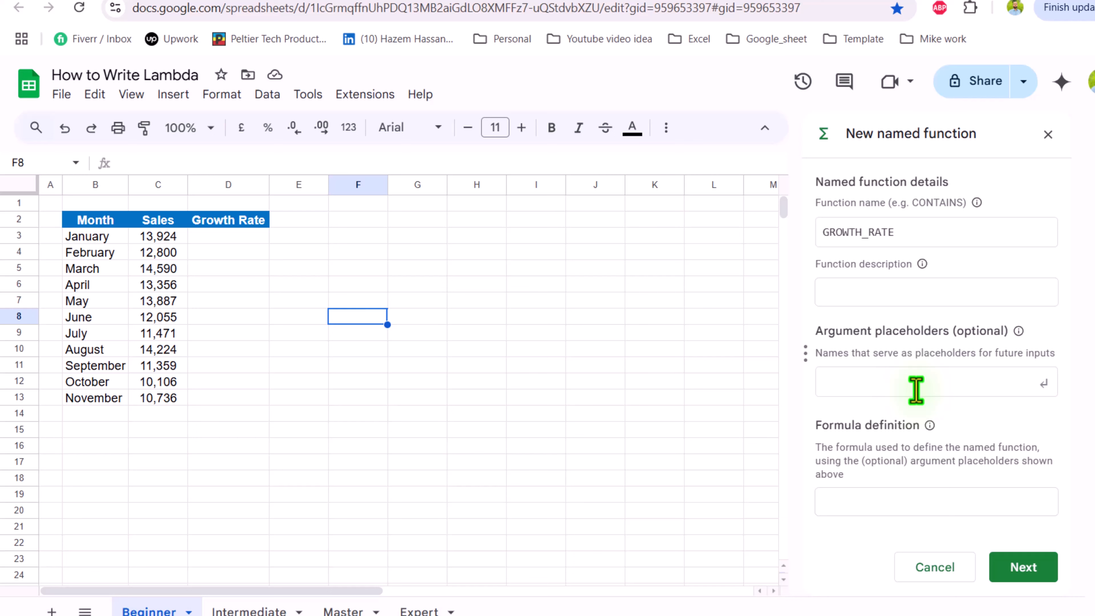
type("start")
left_click(1043, 383)
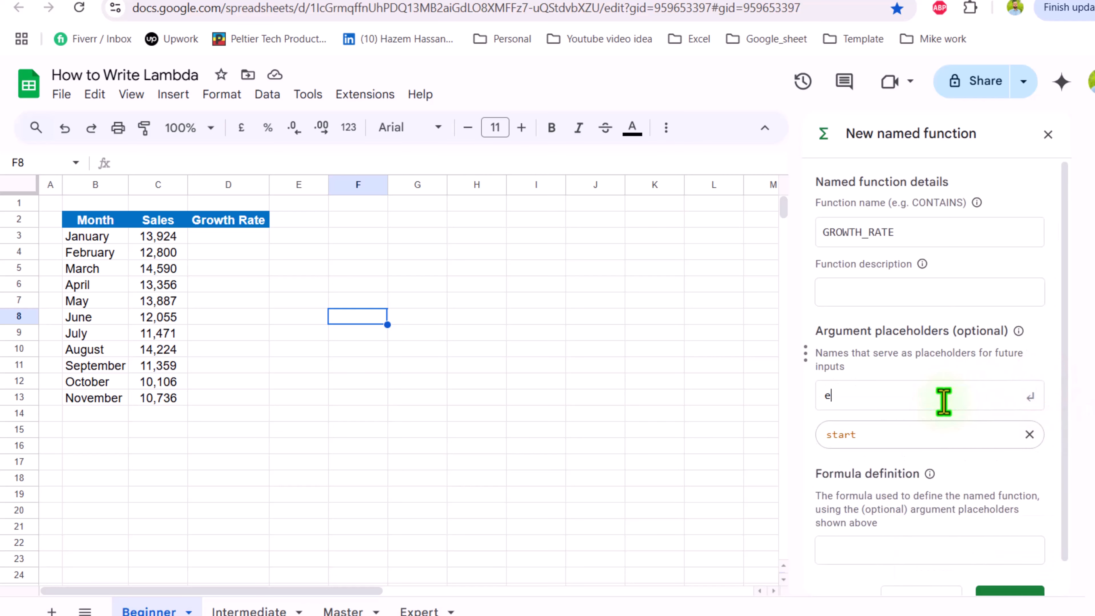
type("end")
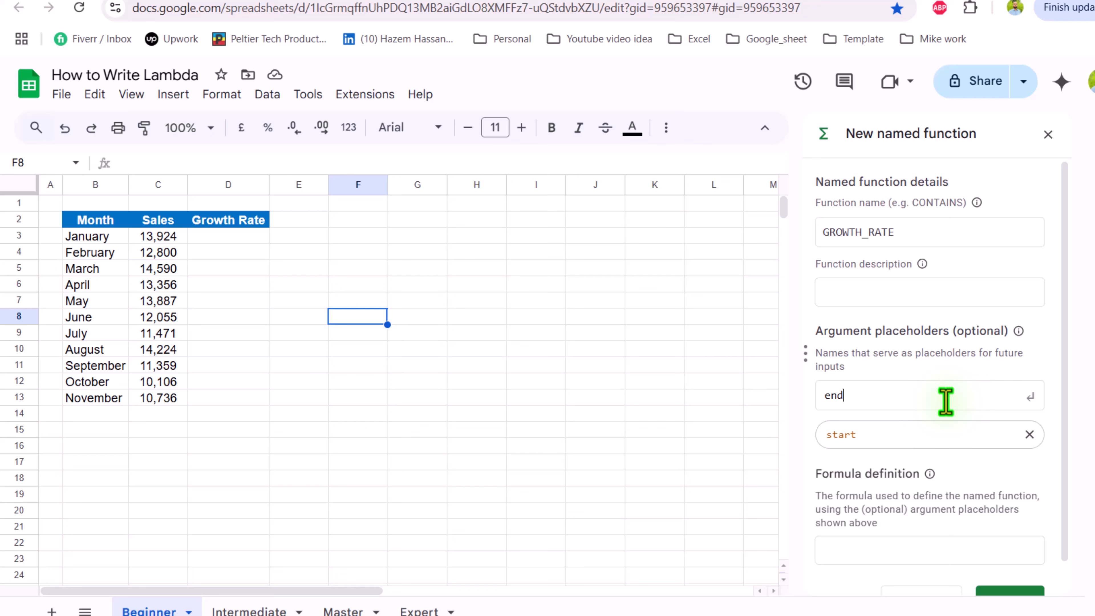
left_click(1030, 396)
scroll(1032, 399, "down", 1)
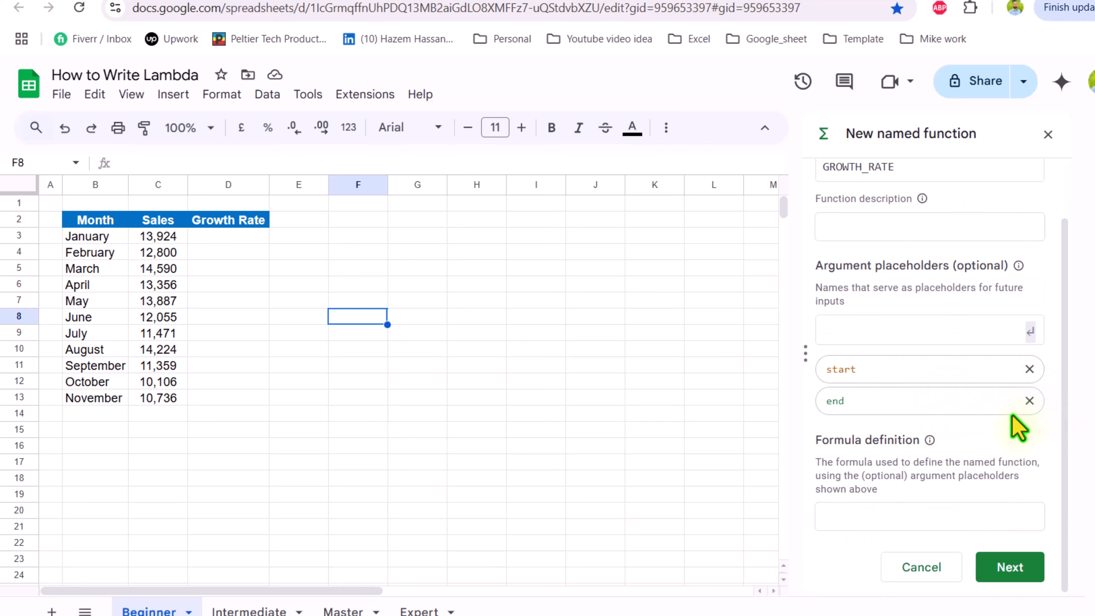
Paste the copied expression as the formula definition, change it to =(end-start)/end, and create the named function
left_click(885, 522)
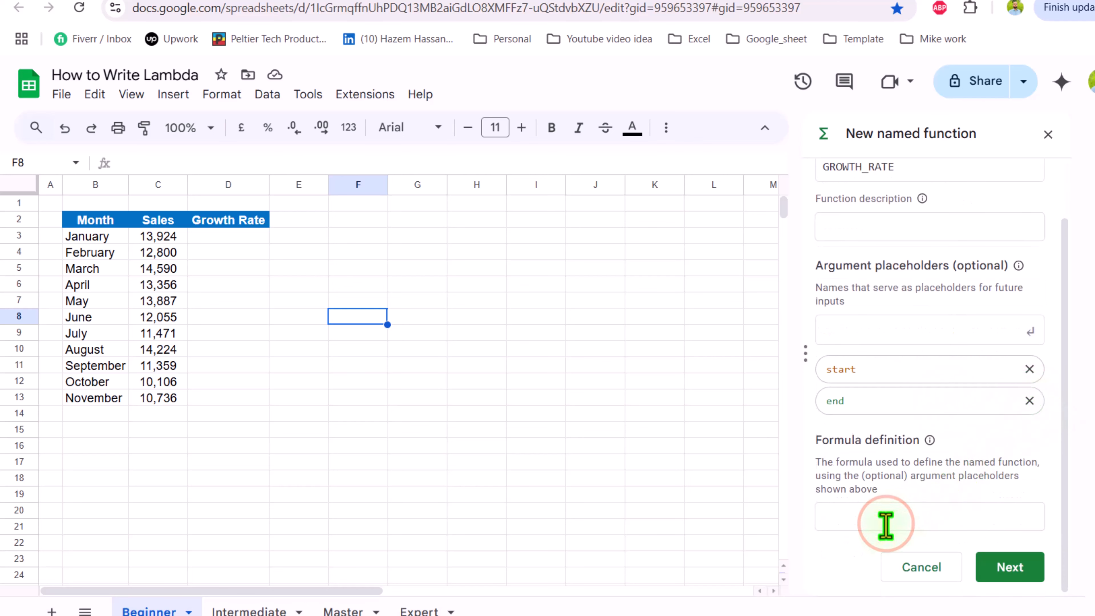
key("ctrl+v")
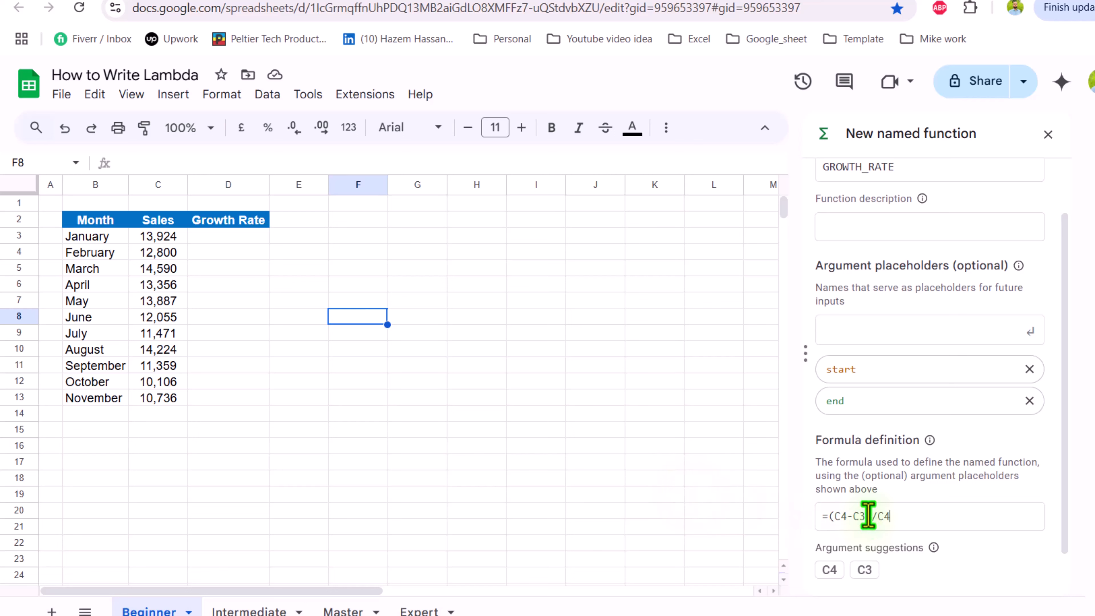
left_click(845, 516)
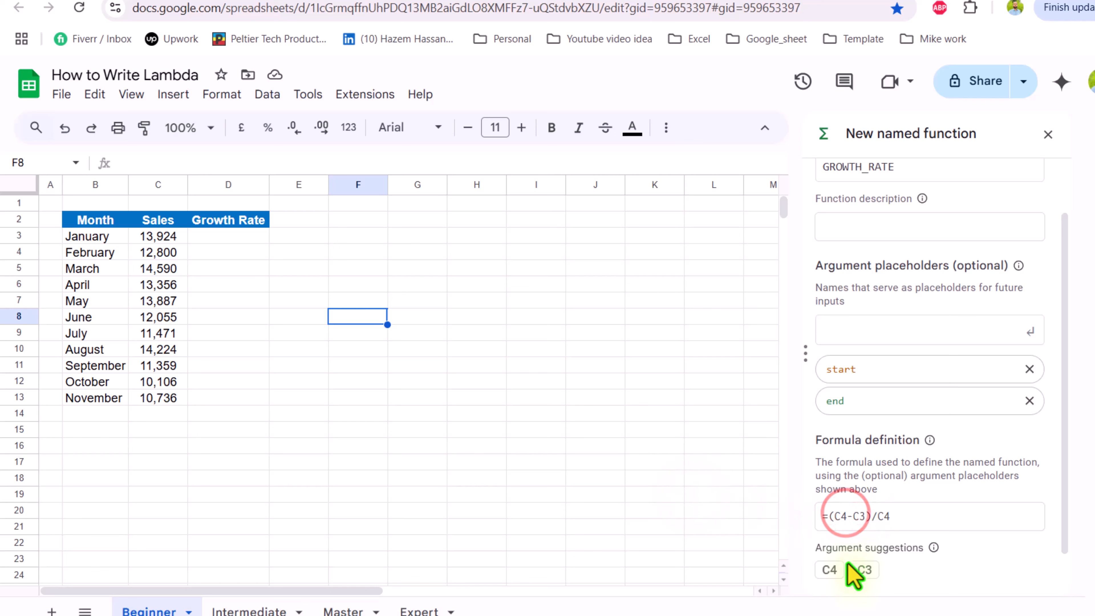
key("BackSpace")
key("BackSpace")
type("end")
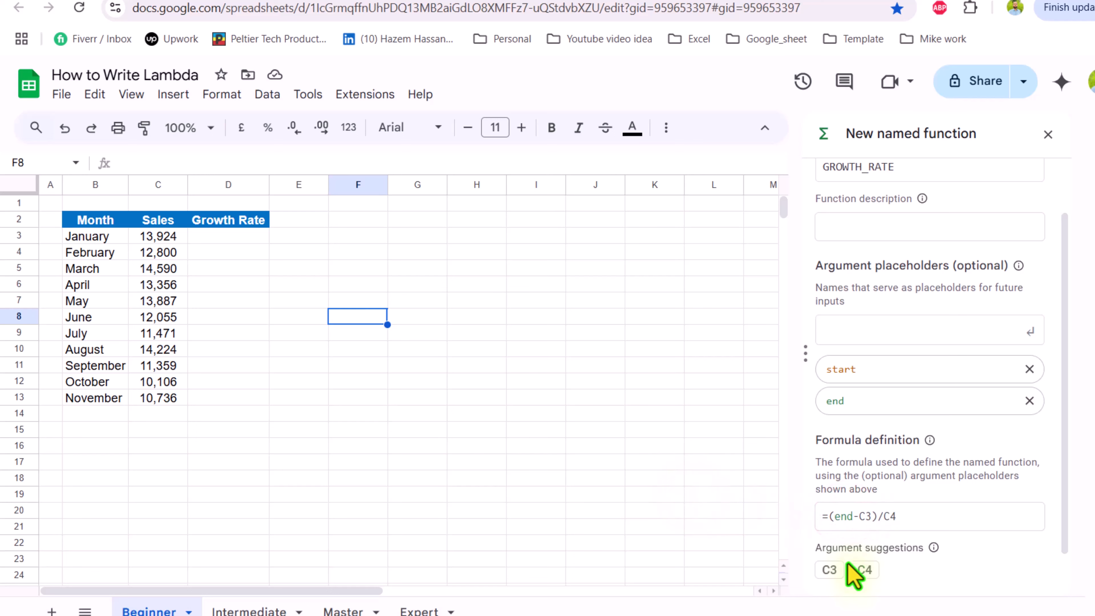
double_click(863, 516)
type("start")
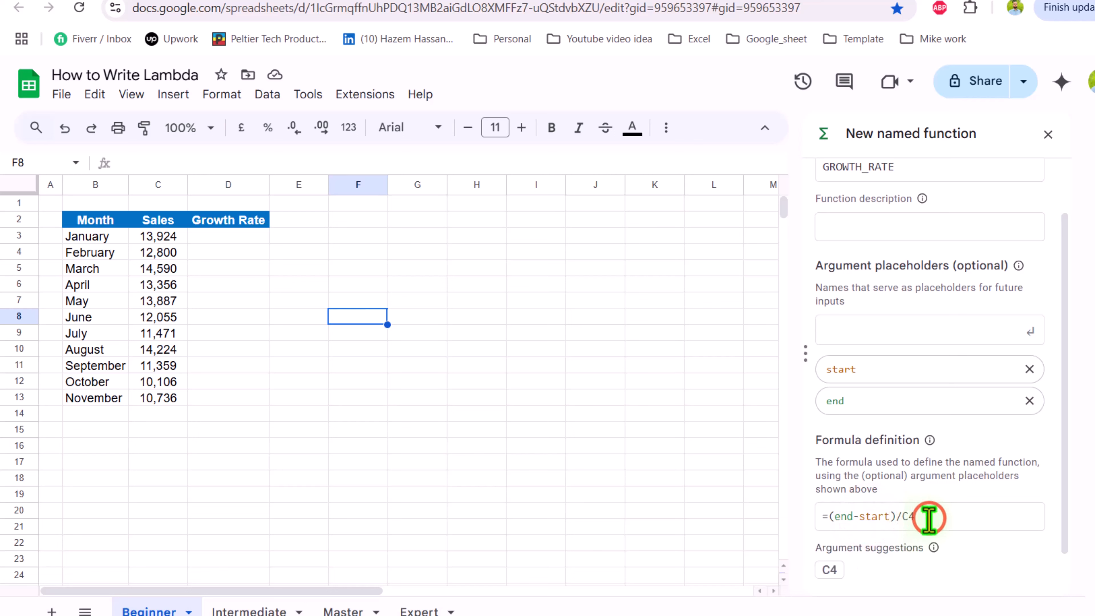
left_click(929, 517)
key("BackSpace")
key("BackSpace")
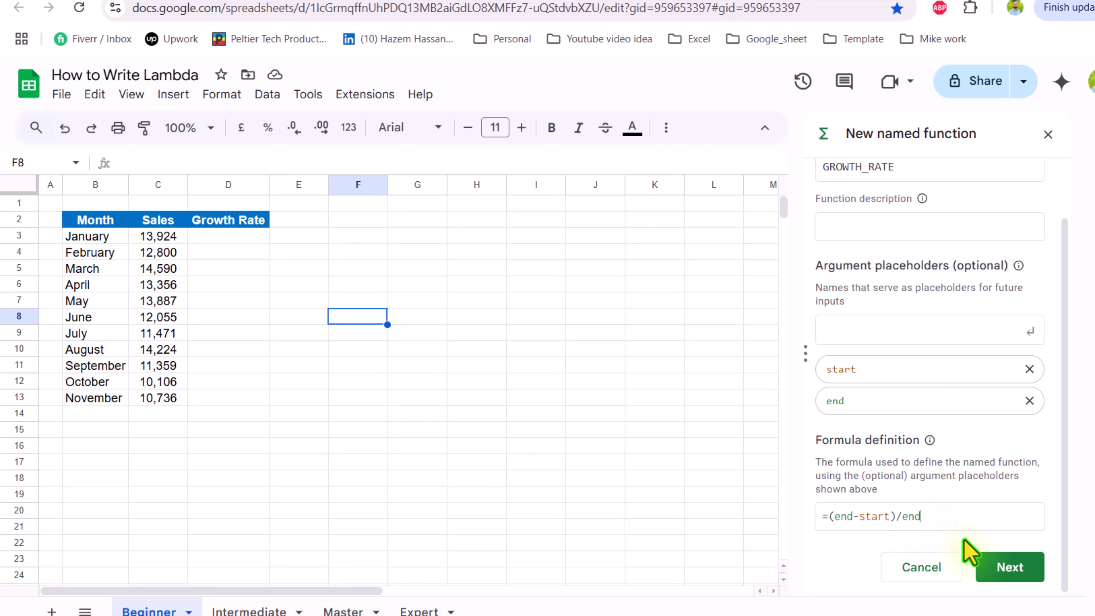
left_click(1002, 574)
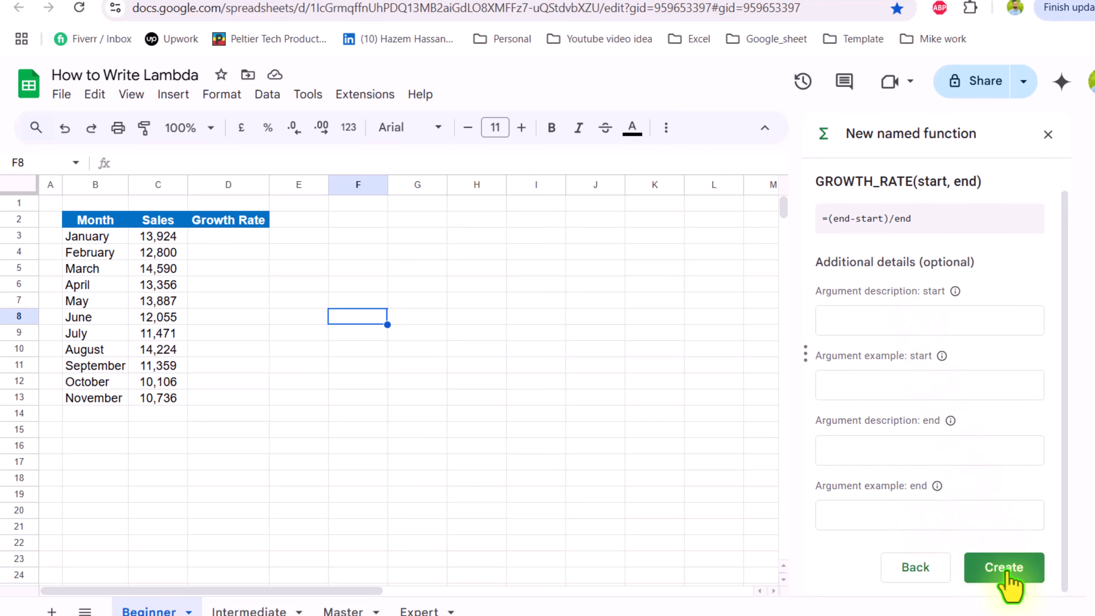
left_click(1008, 579)
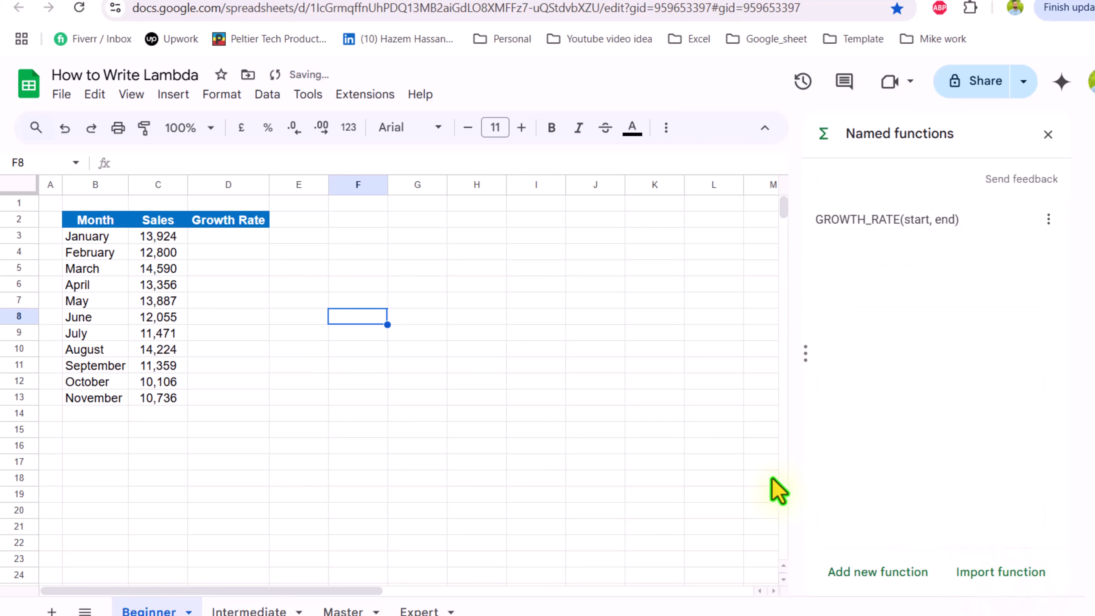
Enter =GROWTH_RATE(C3,C4) in cell D4 to calculate February's growth rate
left_click(237, 256)
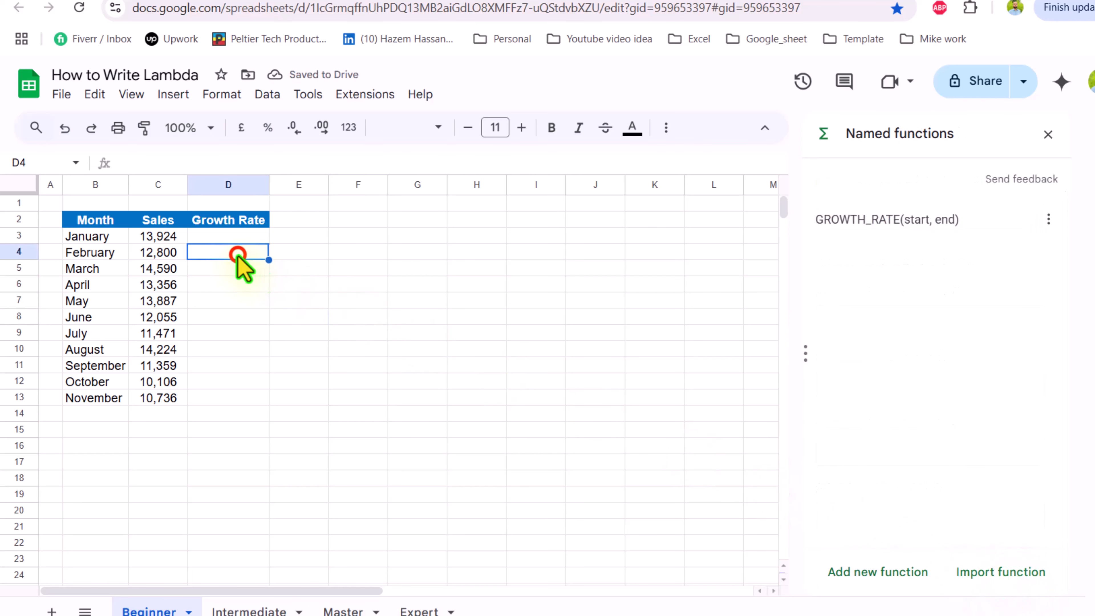
type("=gr")
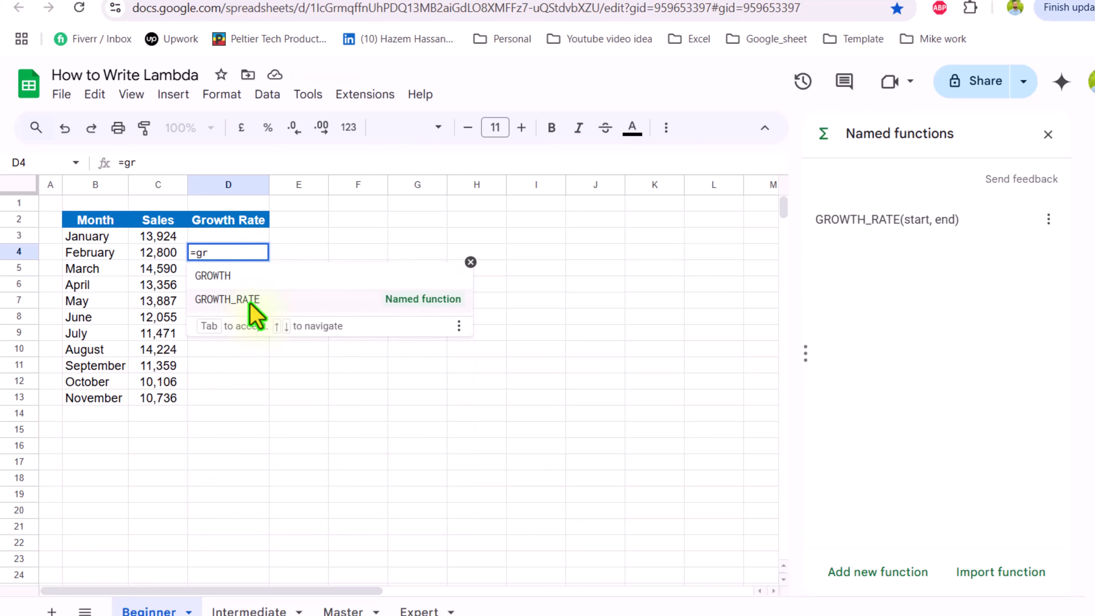
left_click(275, 299)
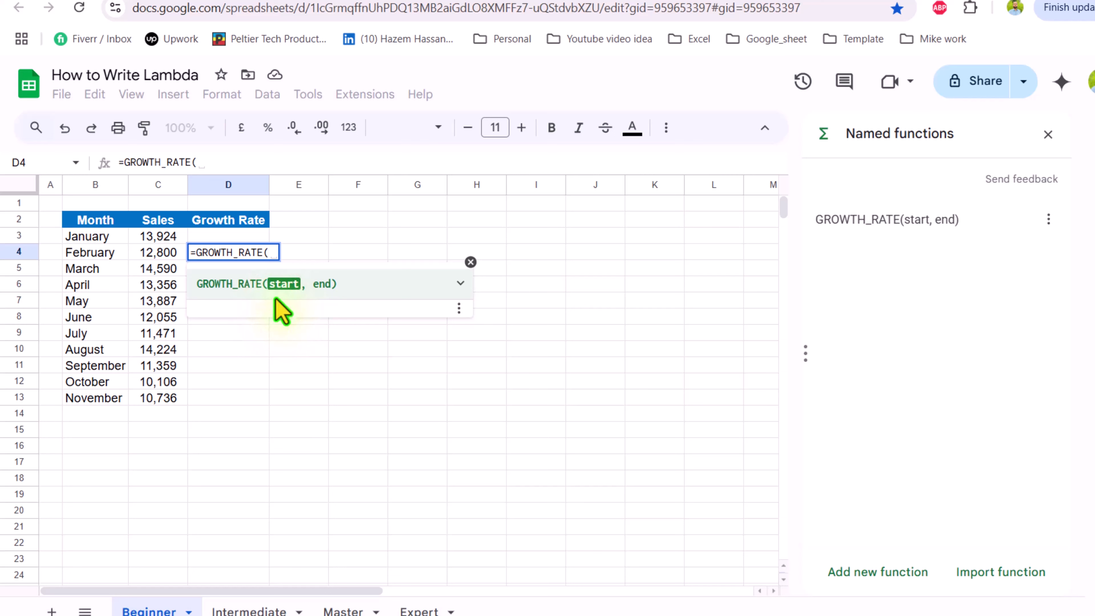
left_click(164, 237)
type(",")
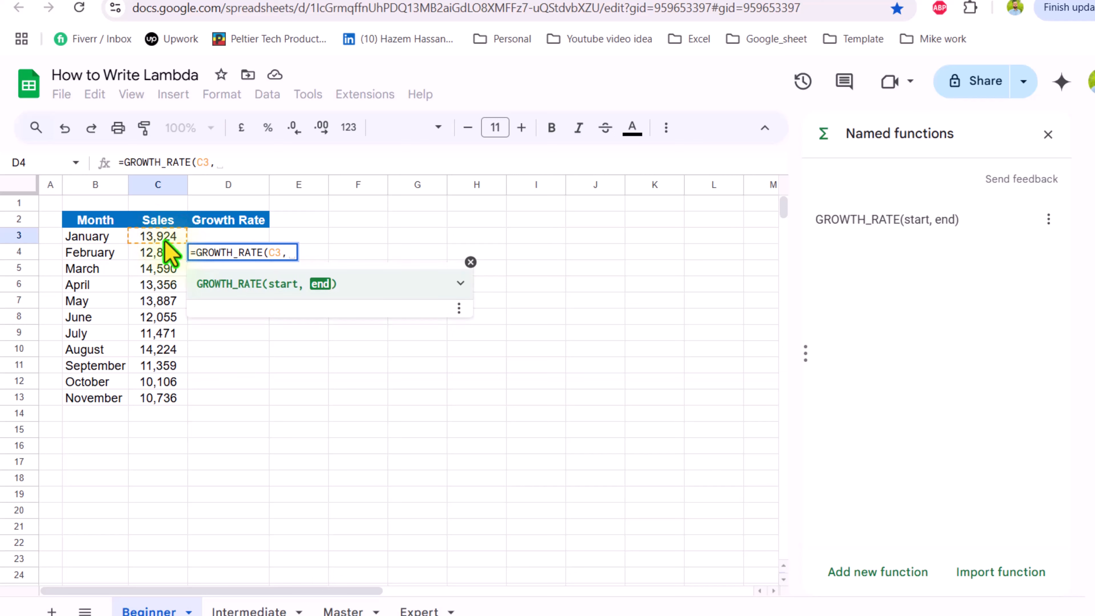
left_click(169, 253)
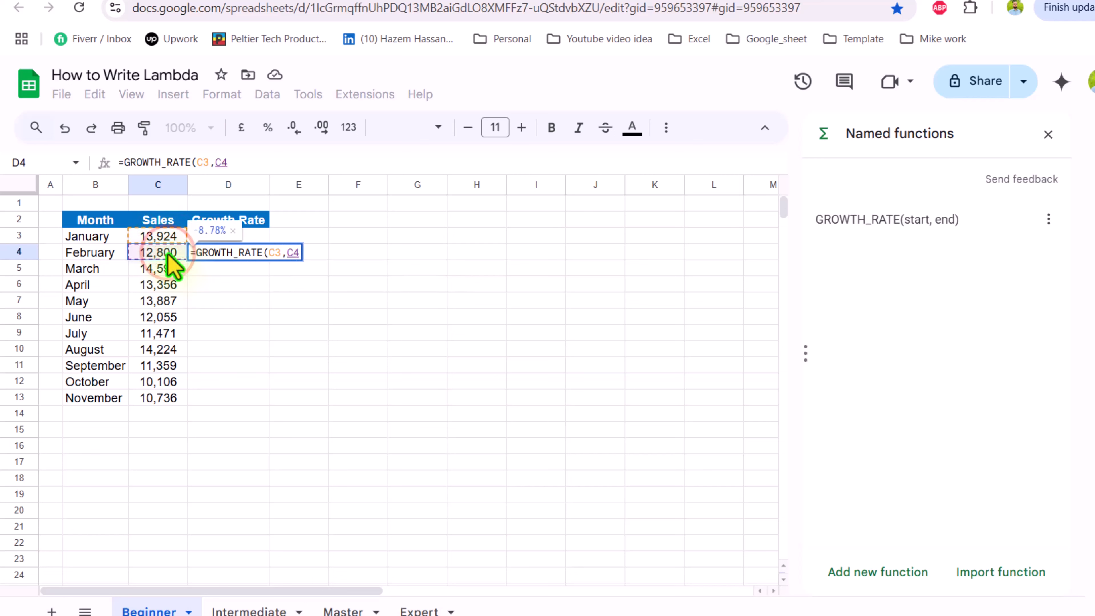
type(")")
key("Return")
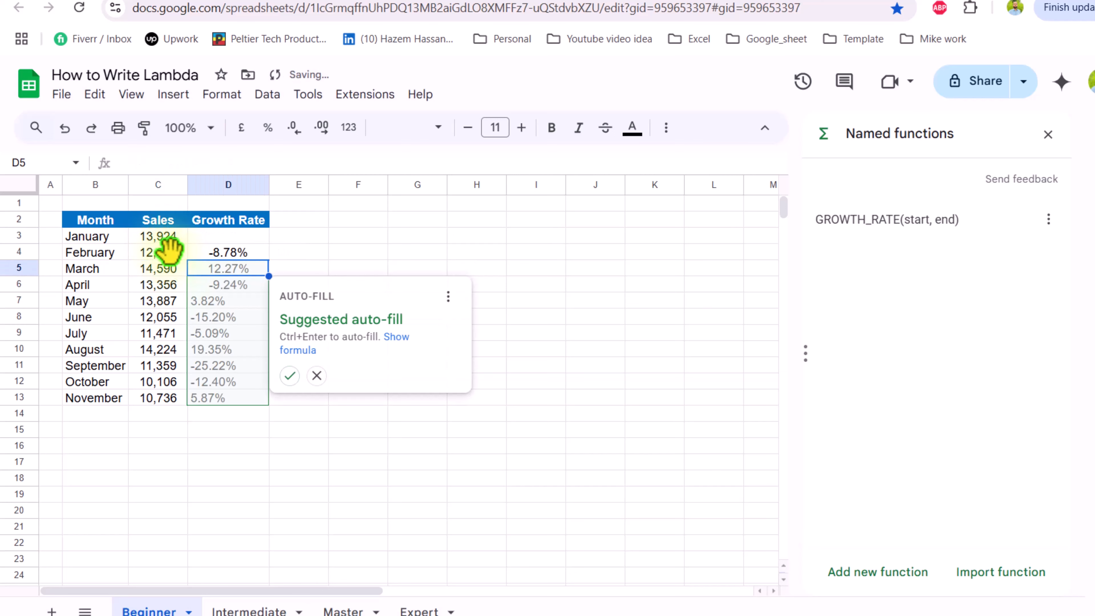
Fill the GROWTH_RATE formula from cell D4 down through D13
left_click(258, 254)
left_click_drag(269, 259, 265, 393)
left_click(313, 367)
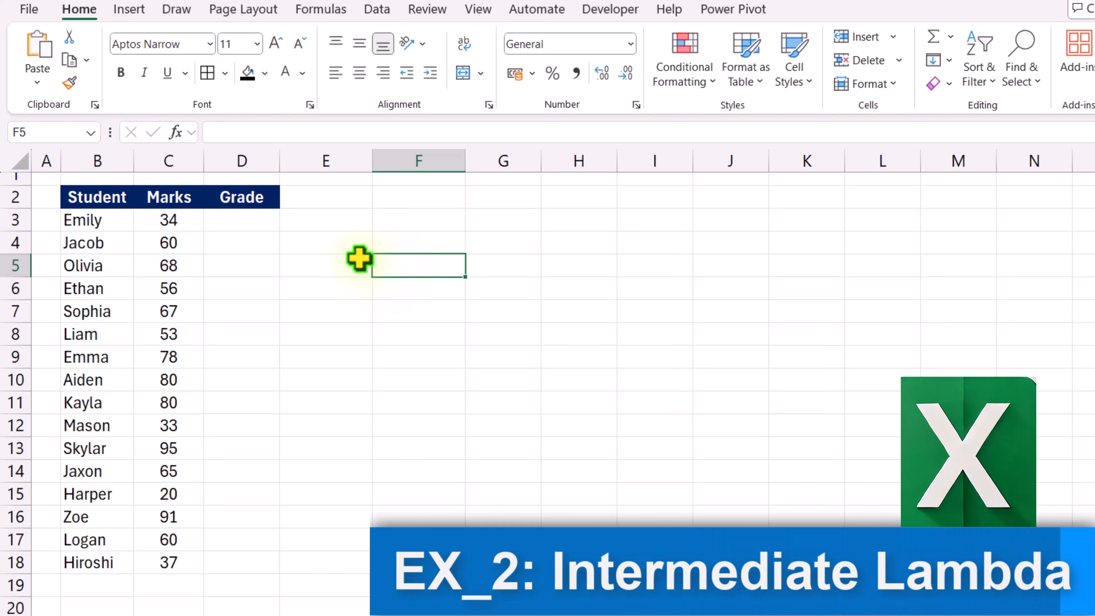
Begin an IFS formula in D3 that grades C3 above 90 as "Excellent" and above 75 as "Outstanding"
left_click(276, 225)
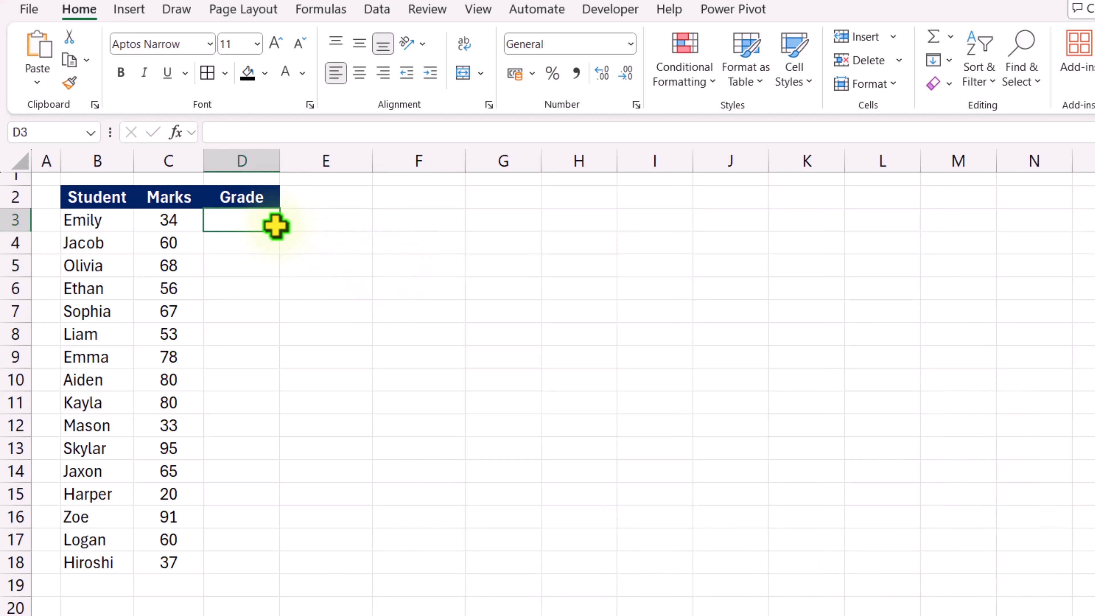
type("=")
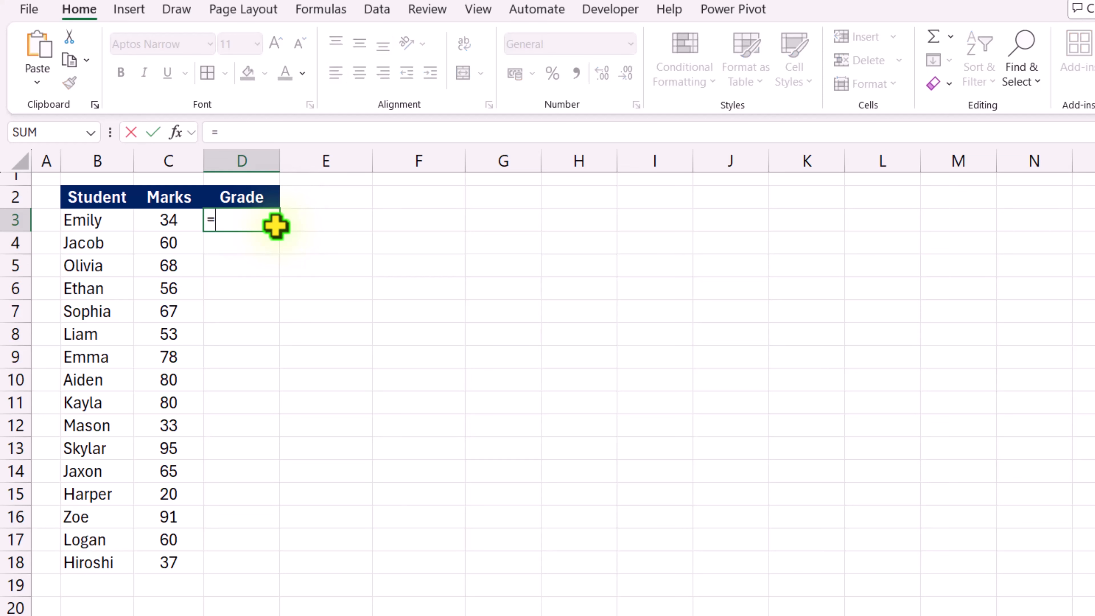
type("IFS(")
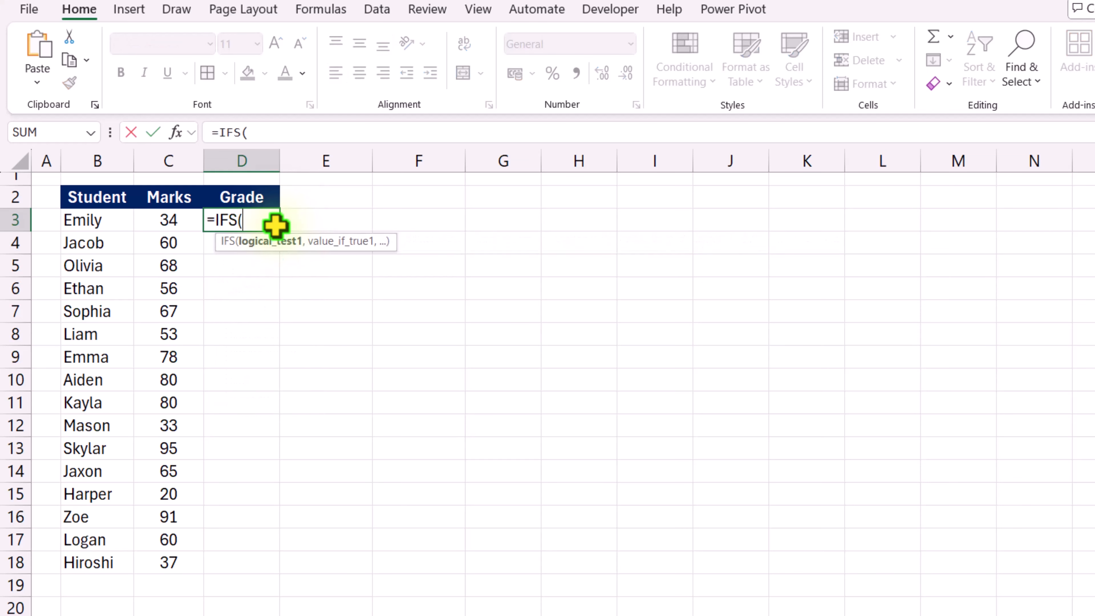
left_click(173, 215)
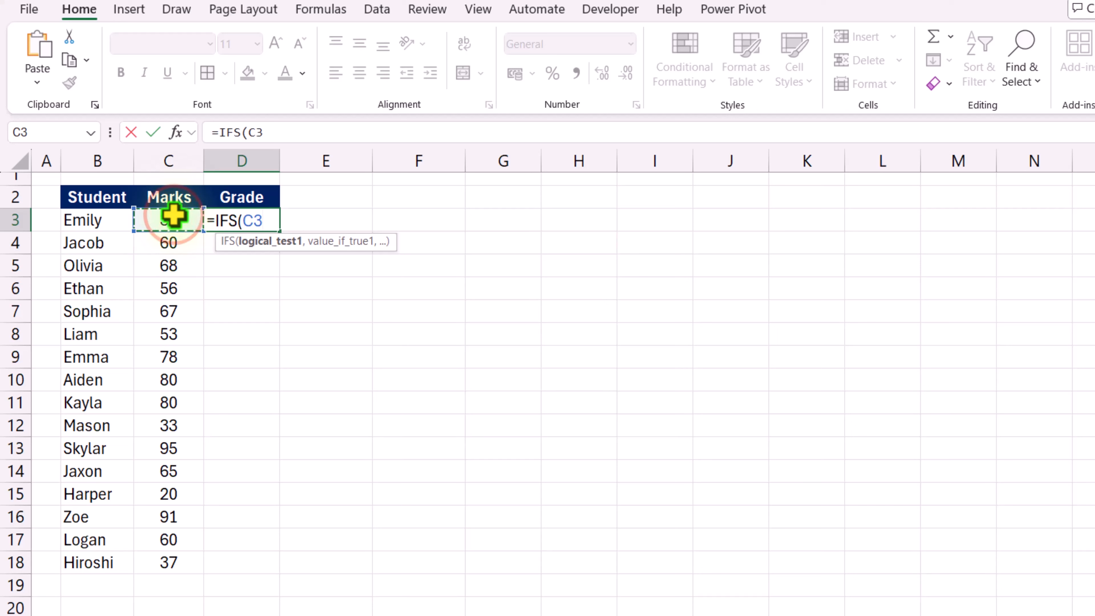
type(">90,")
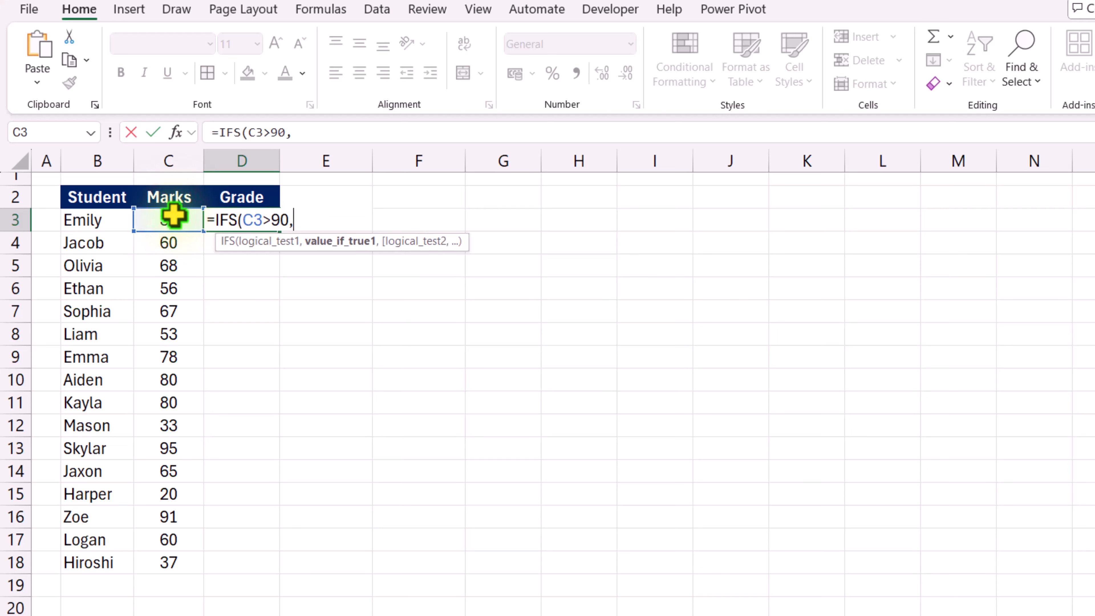
type("\"Excellent\",")
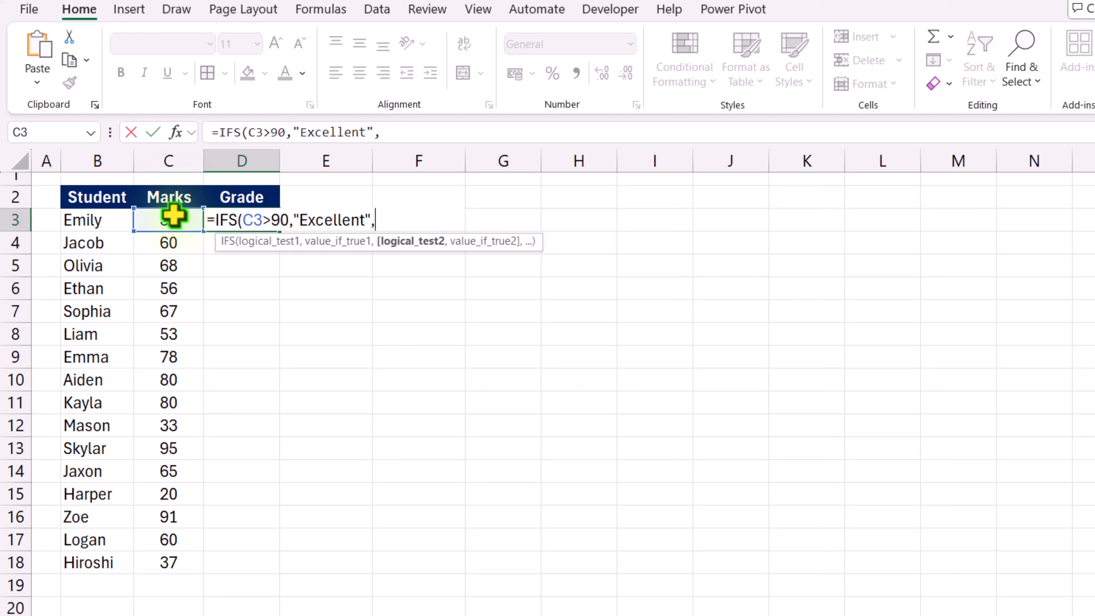
left_click(174, 216)
type(">")
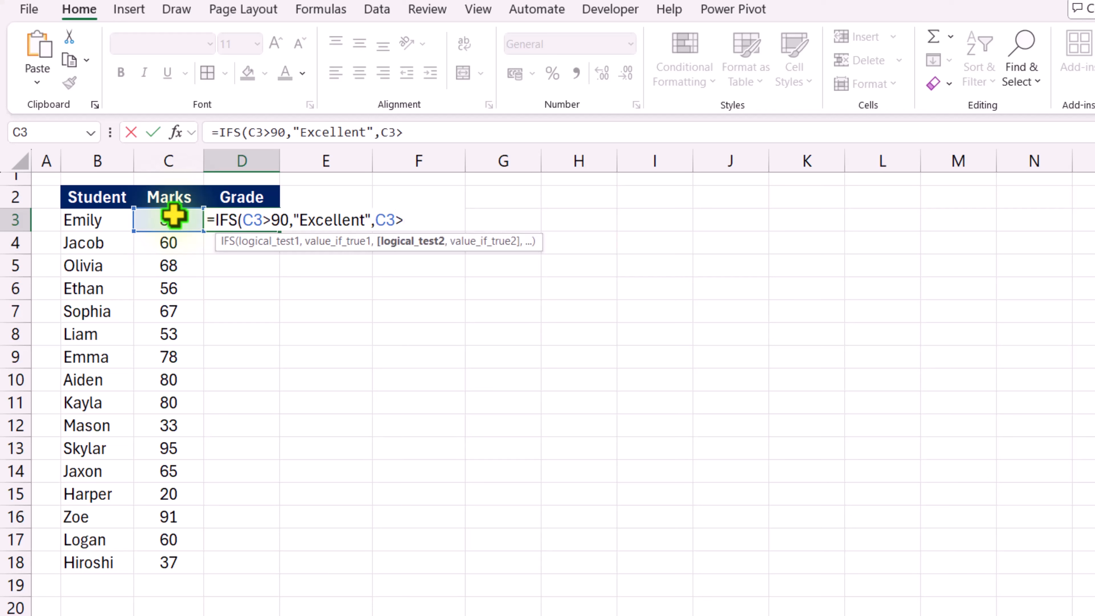
type("75,")
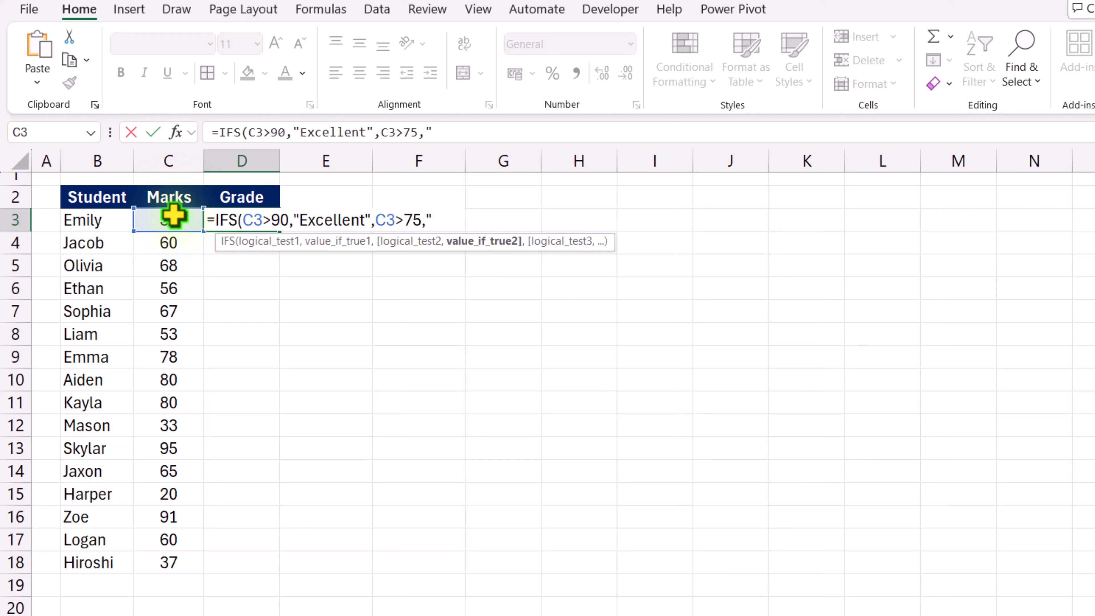
type("\"Outstanding\",")
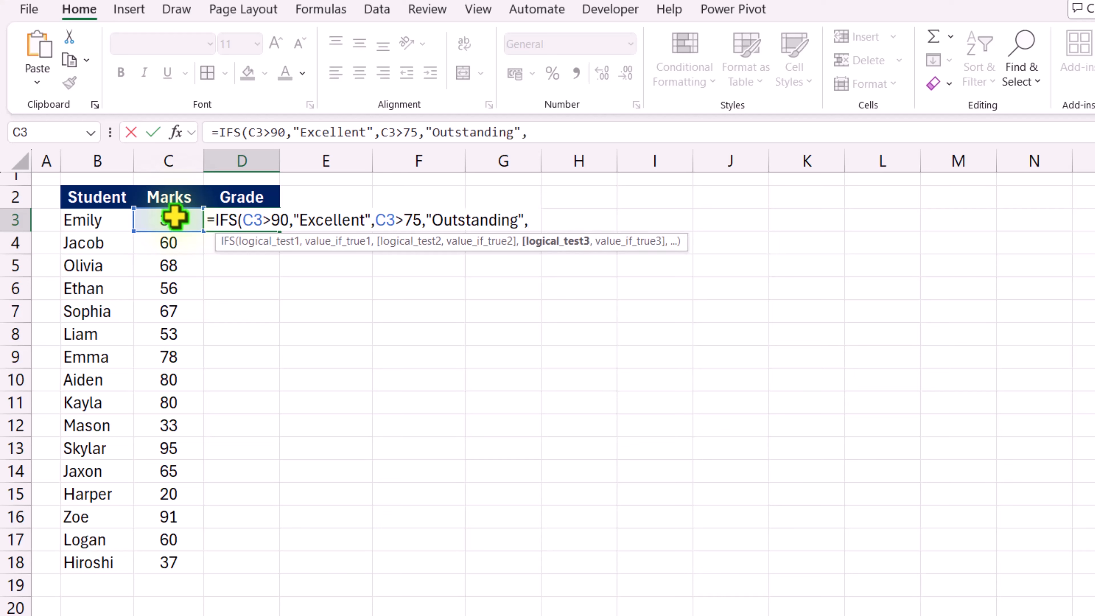
Complete the IFS formula with C3>60 as "Superior" and C3<=60 as "Average", and enter it
left_click(175, 218)
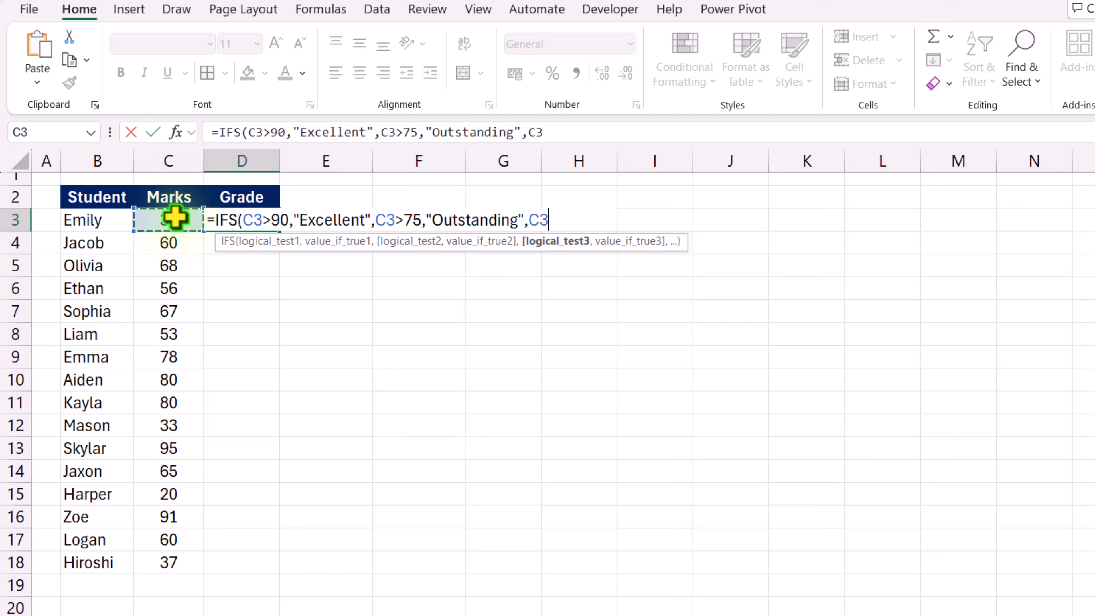
type(">60,")
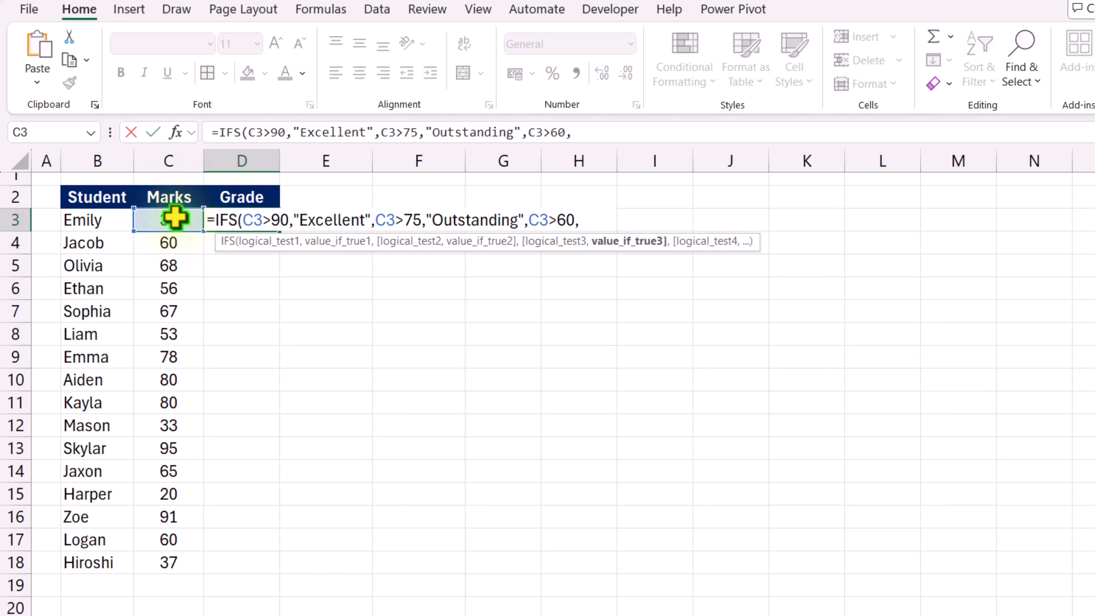
type("\"Superior\",")
left_click(175, 218)
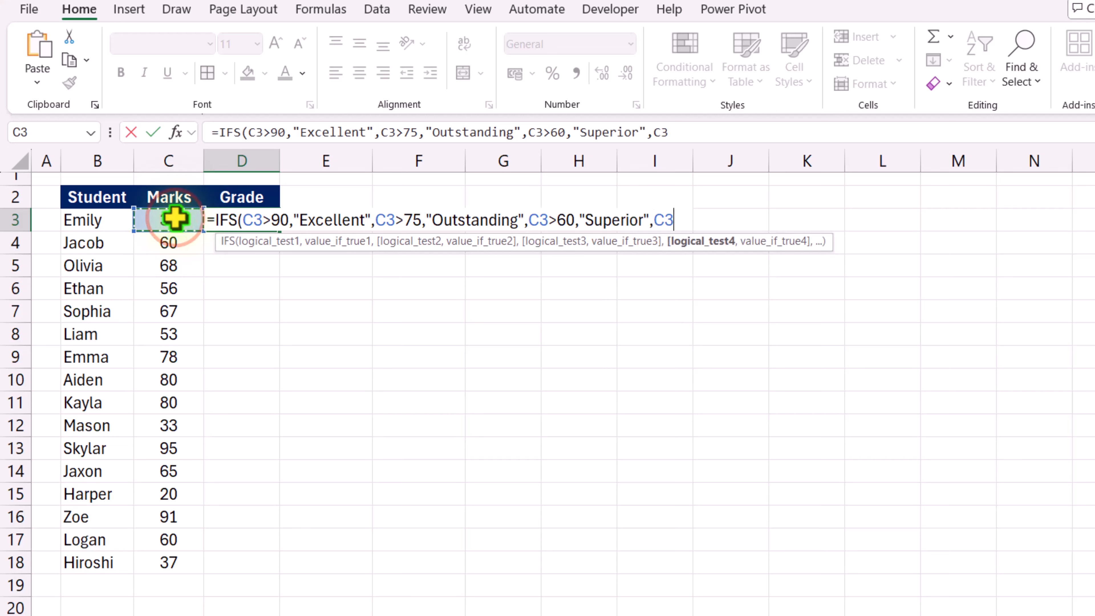
type("<=")
type("60")
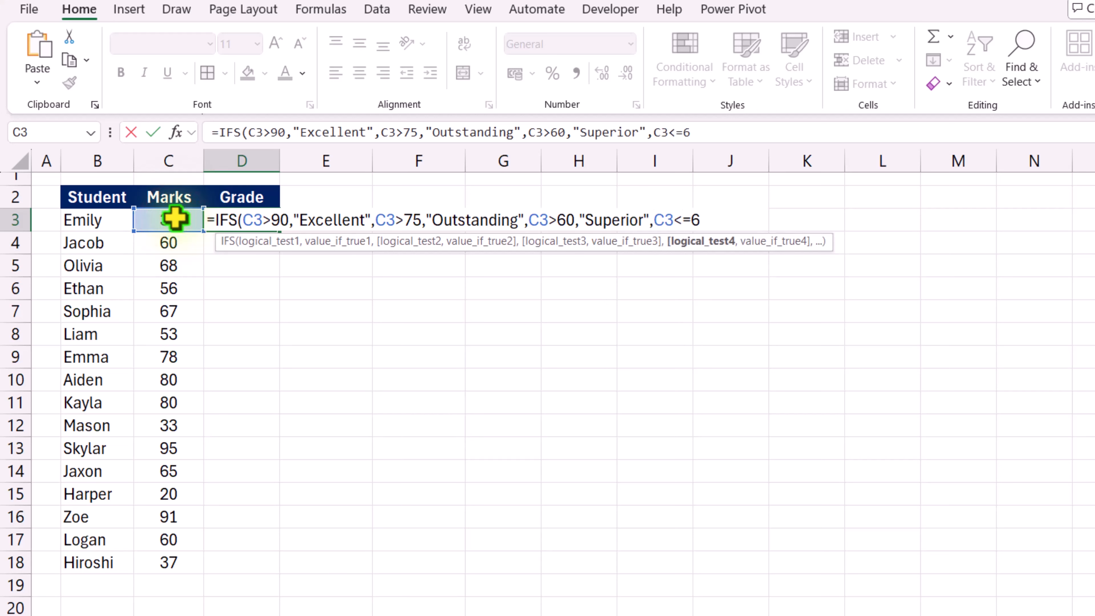
type(",")
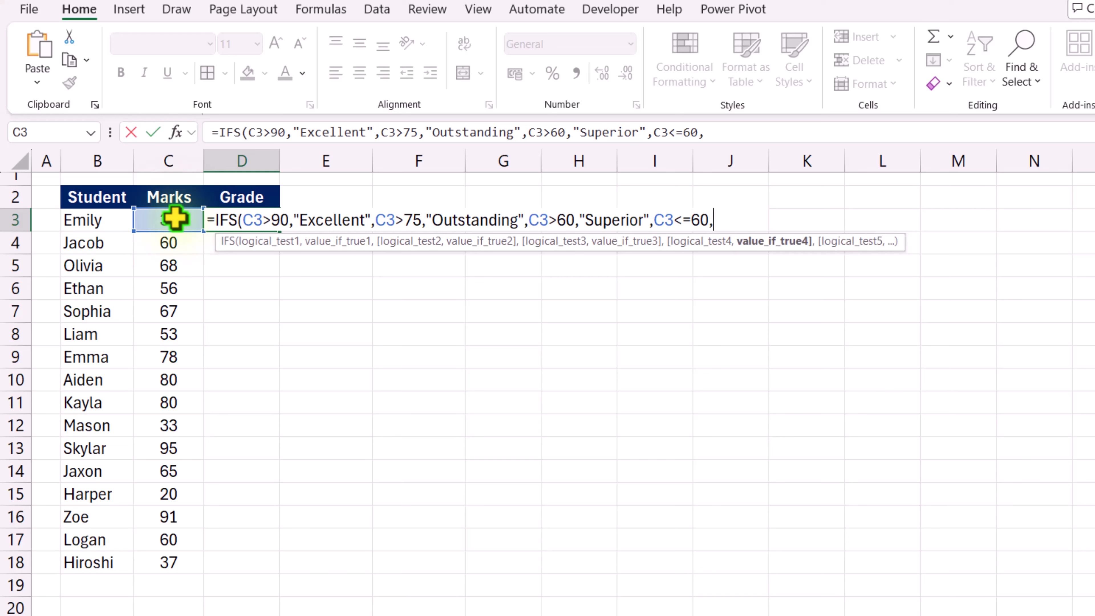
type("\"Average\"")
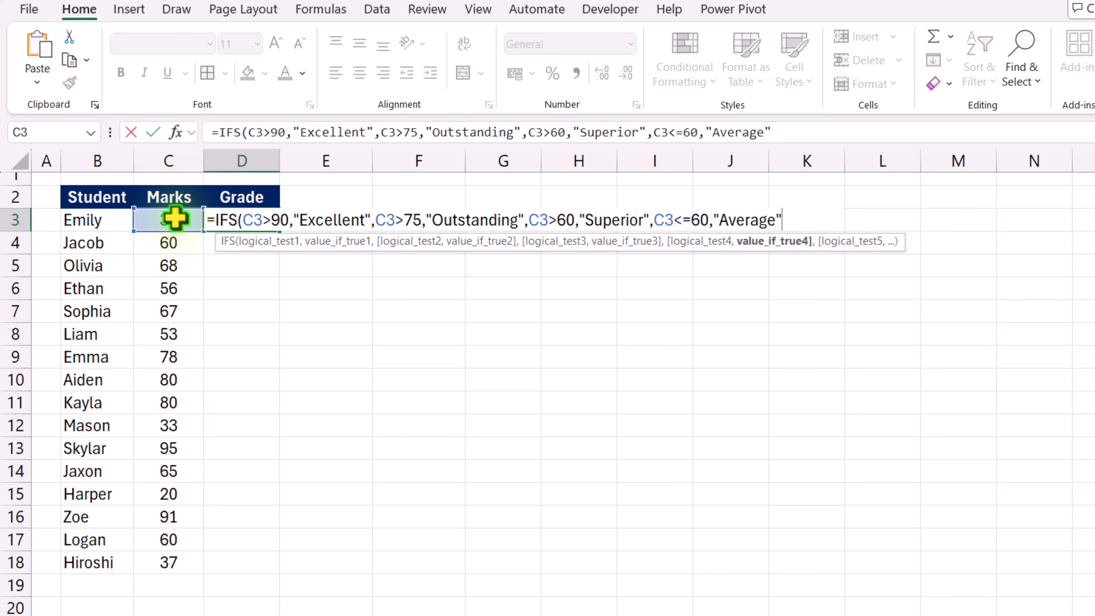
type(")")
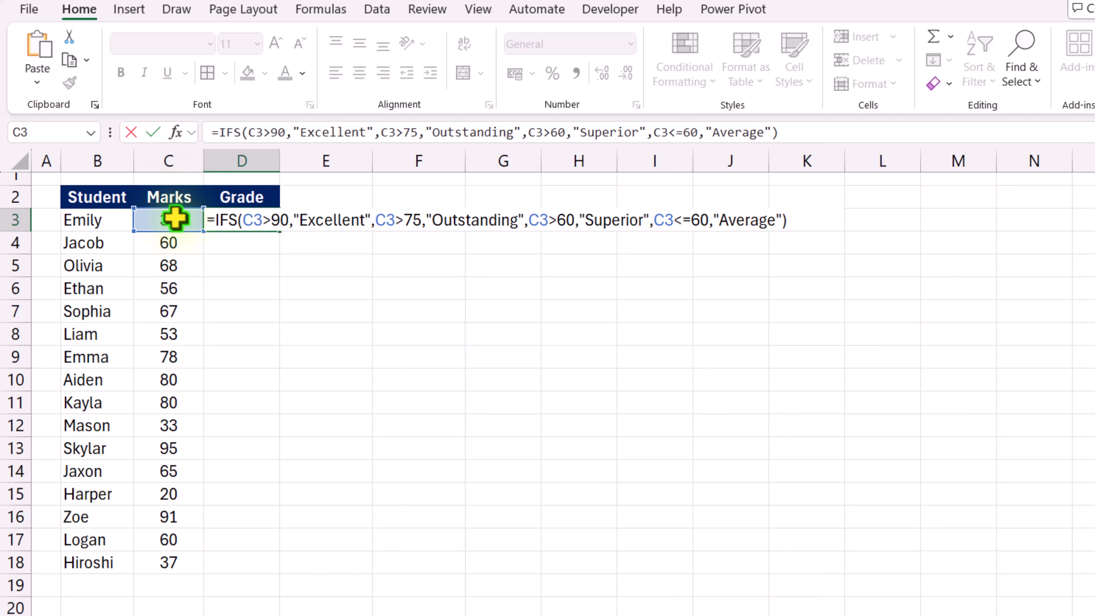
key("Return")
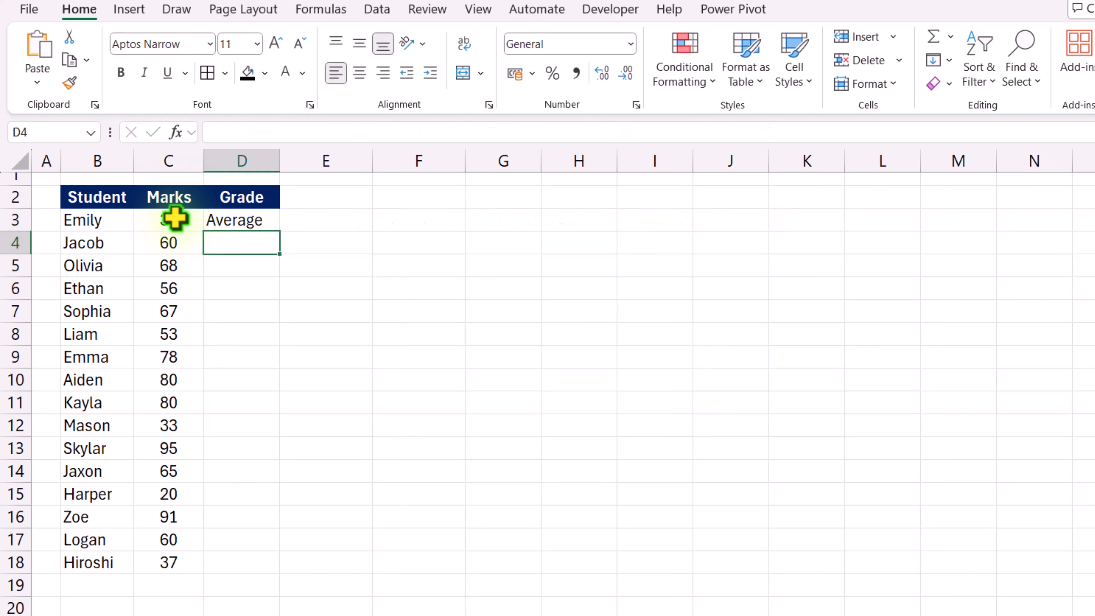
Fill the IFS grade formula from cell D3 down through D18
left_click(233, 220)
left_click_drag(282, 232, 271, 565)
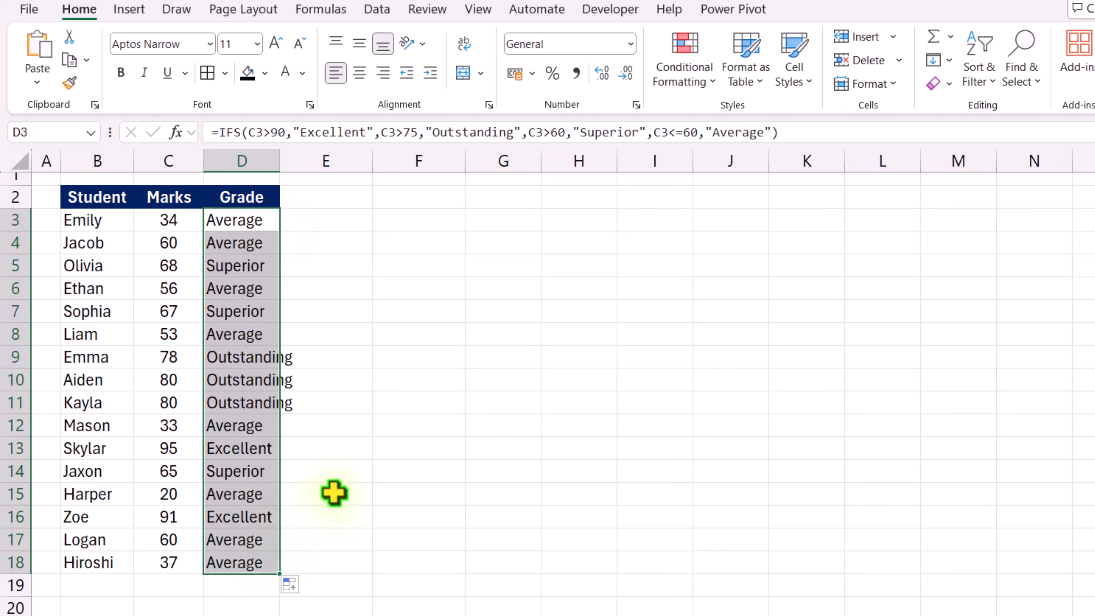
key("ctrl+Down")
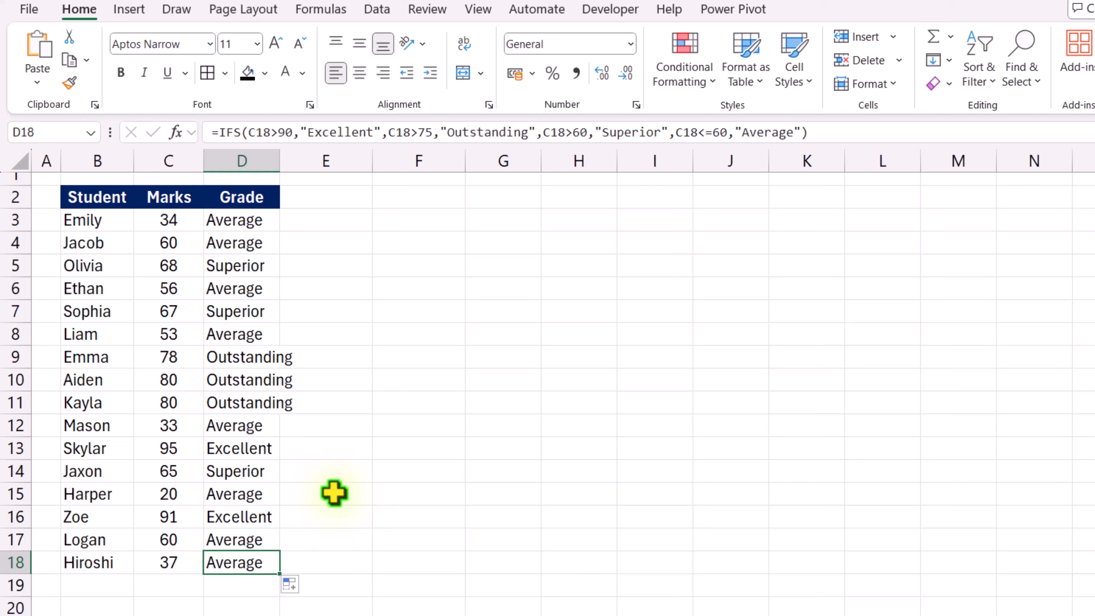
Copy the IFS expression from cell D3 without its equals sign, leaving the cell unedited
left_click(244, 217)
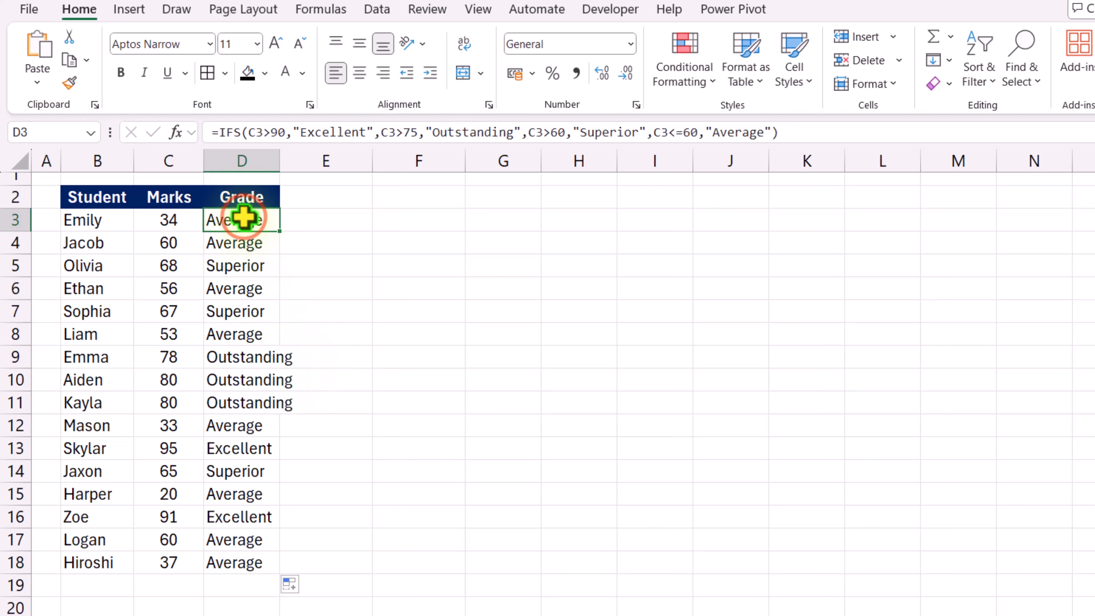
left_click_drag(779, 132, 228, 111)
key("ctrl+c")
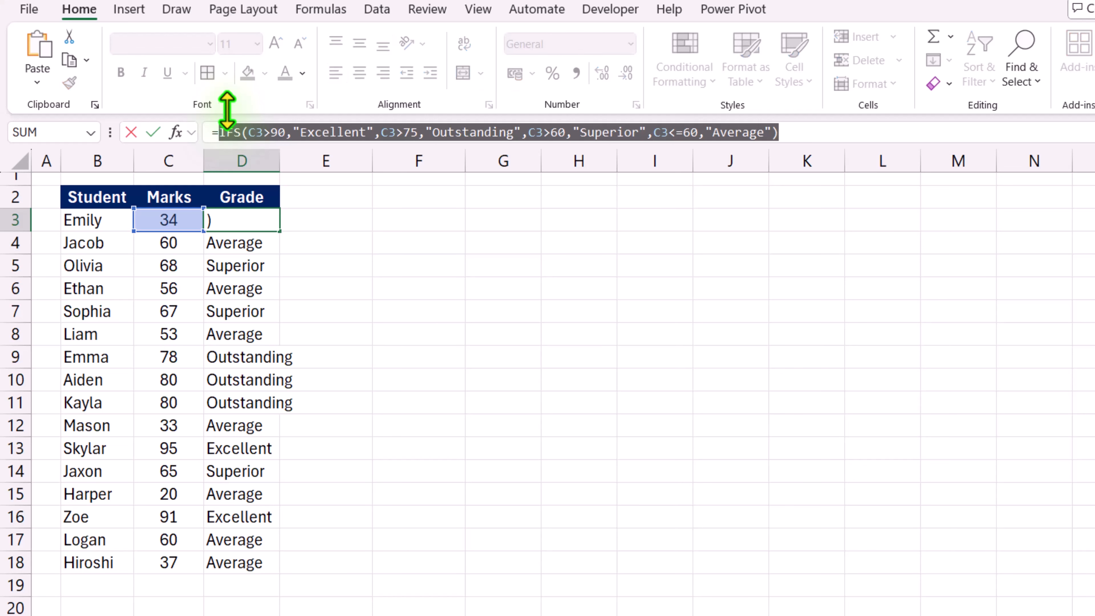
key("Escape")
Start a LAMBDA formula in E3 with the parameter Marks and paste the copied IFS expression as its calculation
left_click(340, 220)
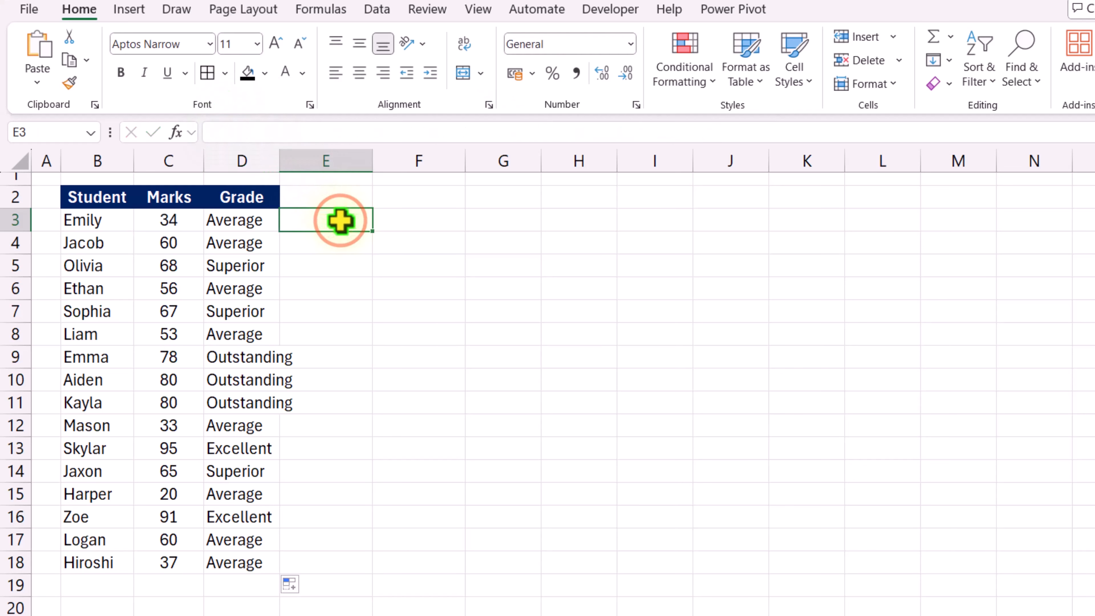
type("=lambda(")
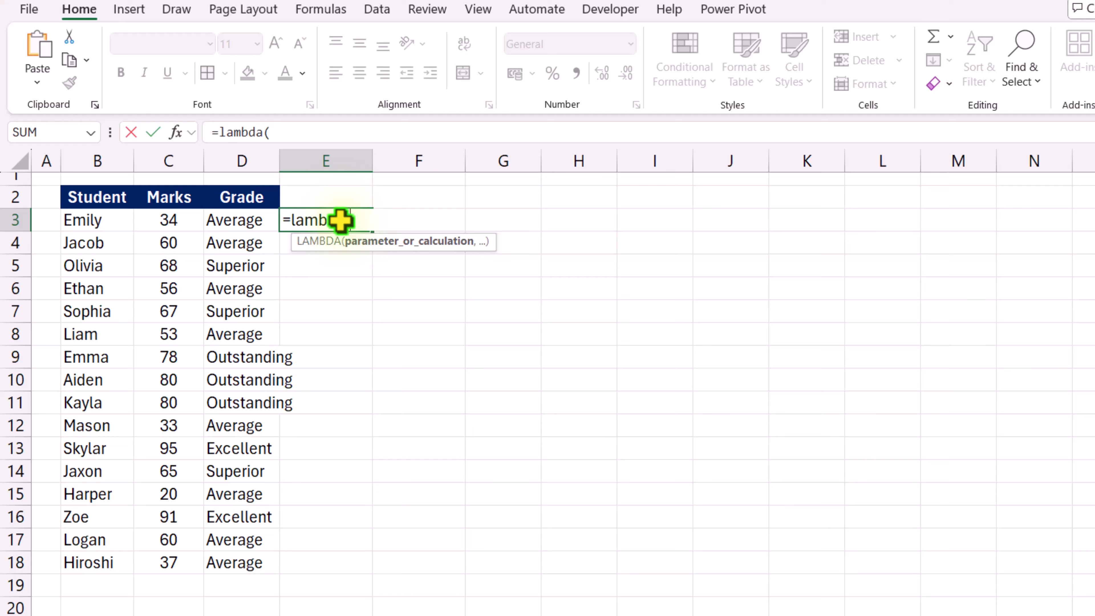
type("Marks,")
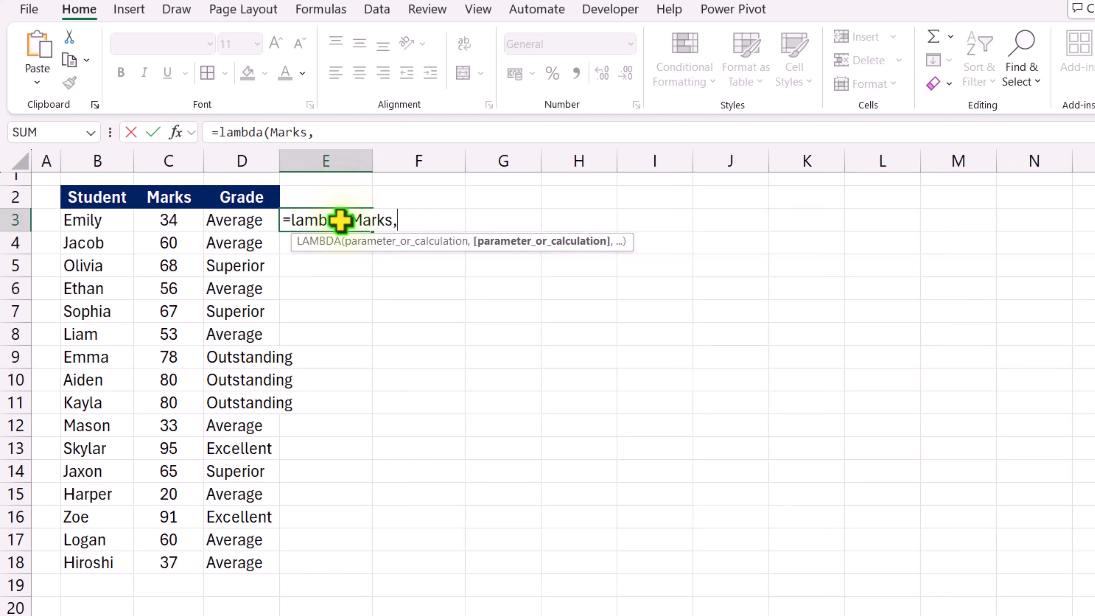
key("ctrl+v")
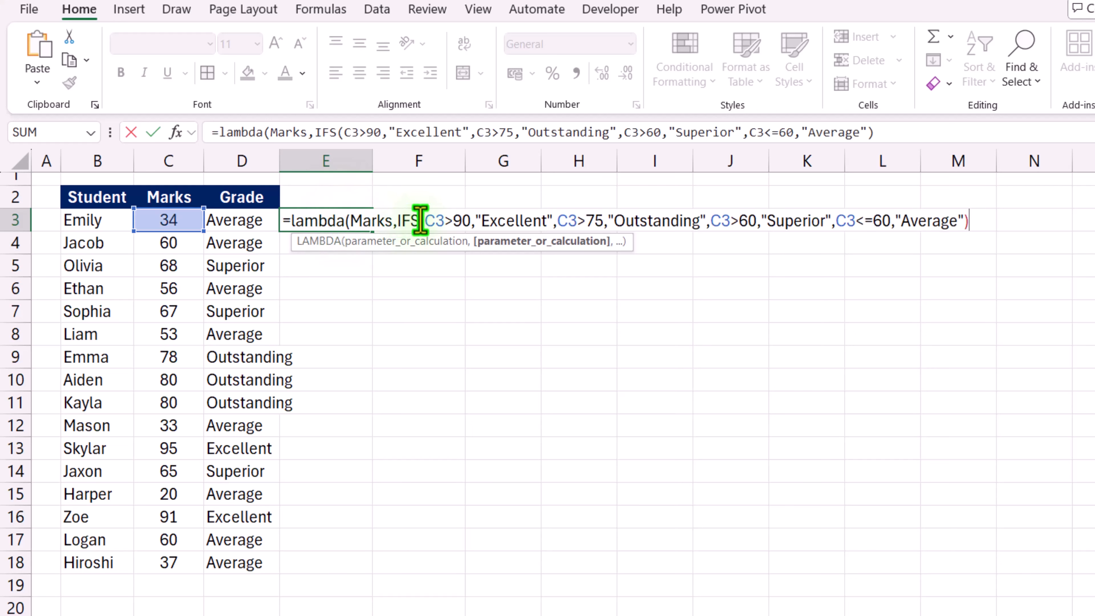
Replace all four C3 references in the E3 LAMBDA formula with Marks, close the parenthesis and enter the formula
left_click(437, 221)
double_click(436, 220)
type("Marks")
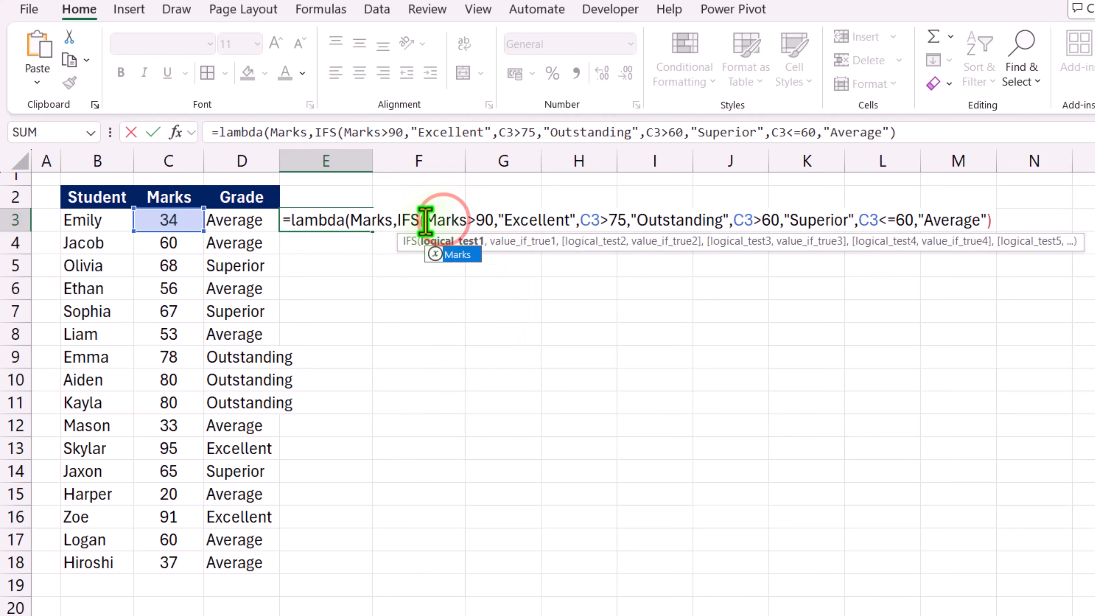
double_click(580, 220)
type("Marks")
double_click(770, 220)
type("M")
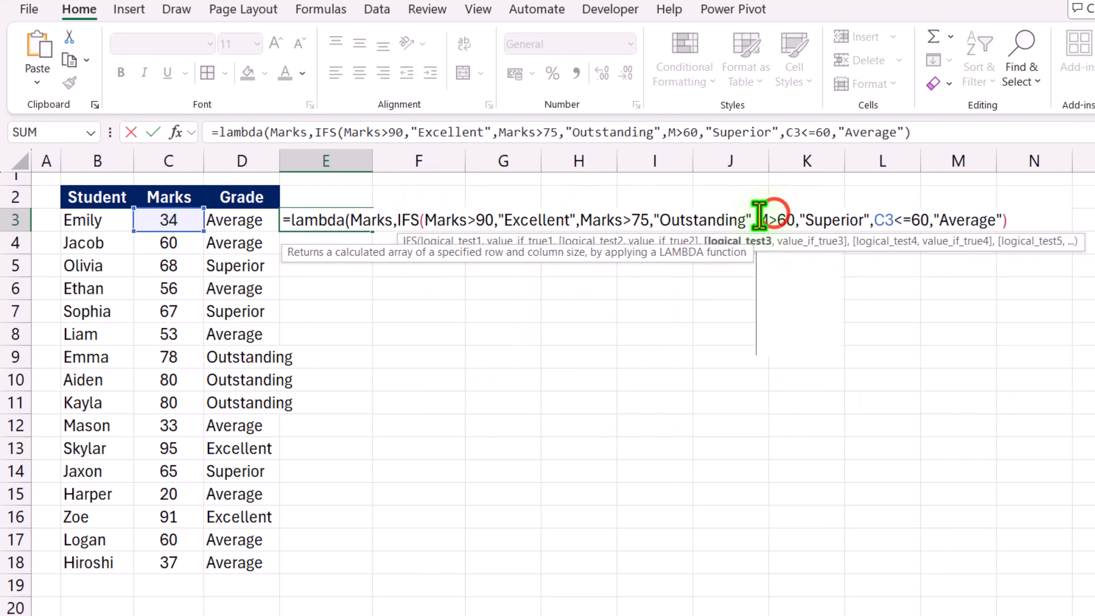
type("arks")
double_click(904, 220)
type("Marks")
left_click(1064, 220)
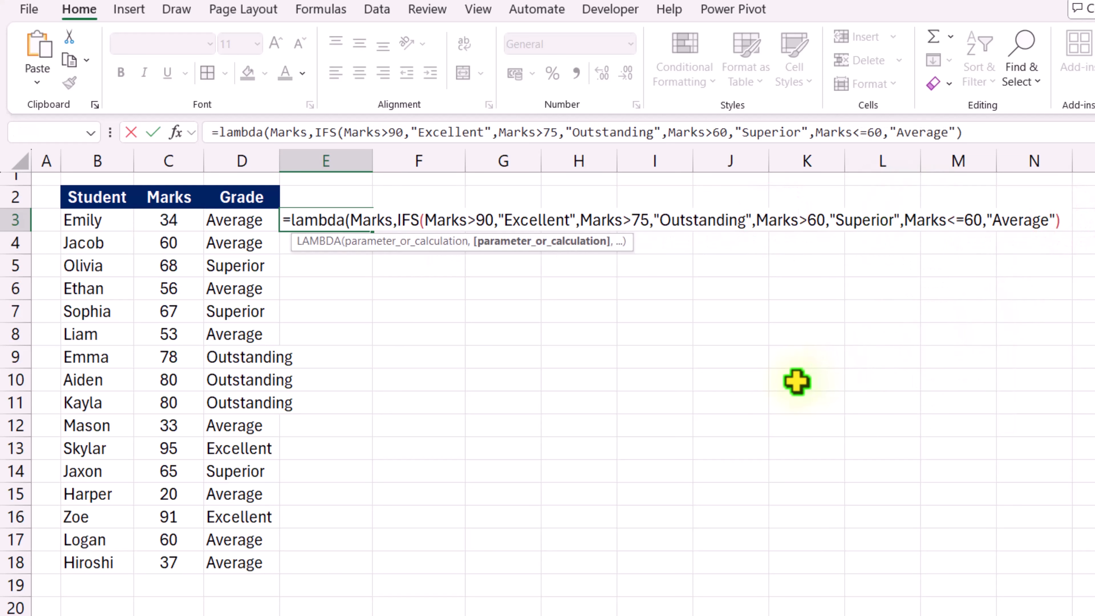
type(")")
key("Return")
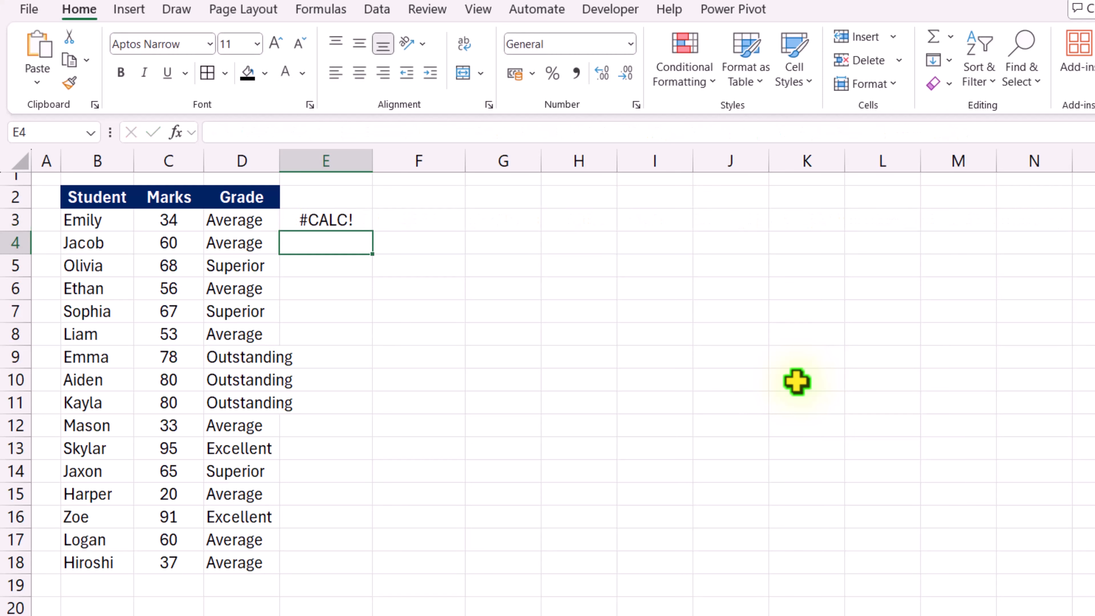
Copy the complete LAMBDA formula from cell E3, including the equals sign, and leave the cell unedited
key("Up")
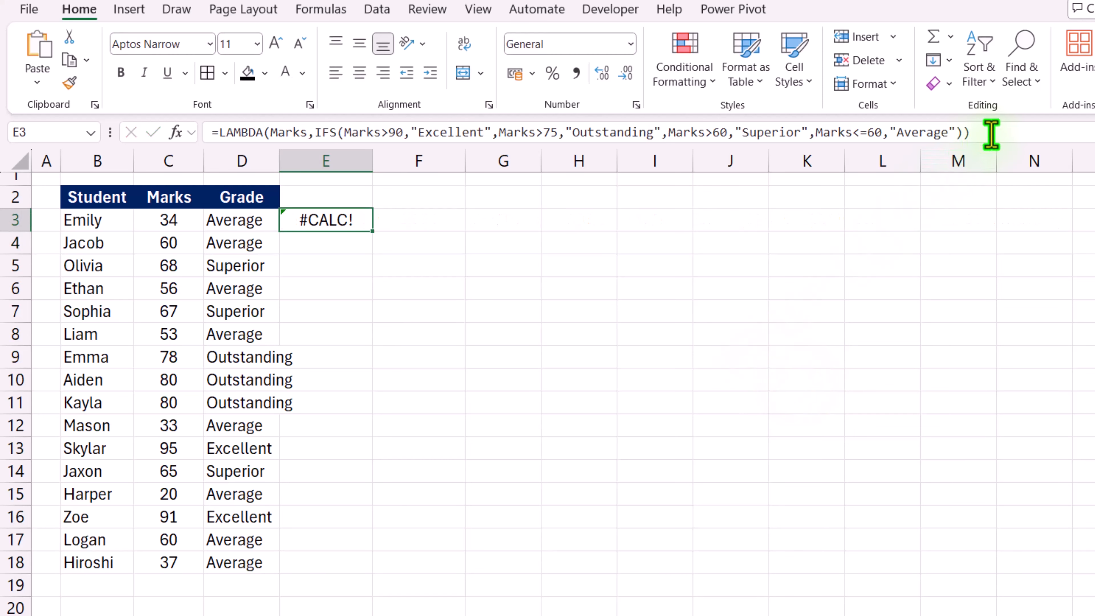
left_click_drag(990, 132, 133, 138)
key("ctrl+c")
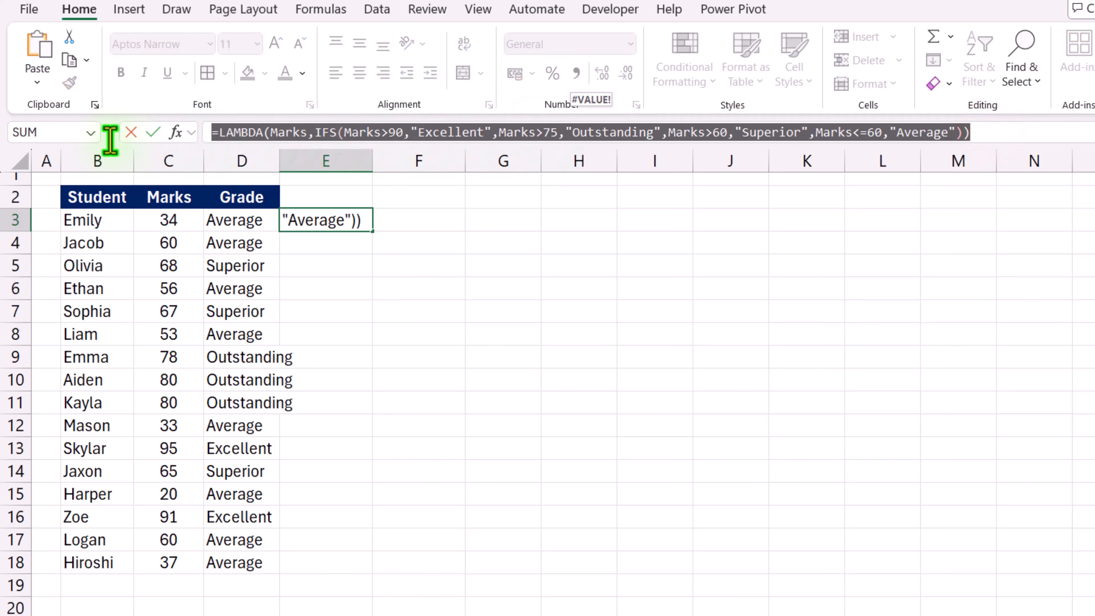
key("Escape")
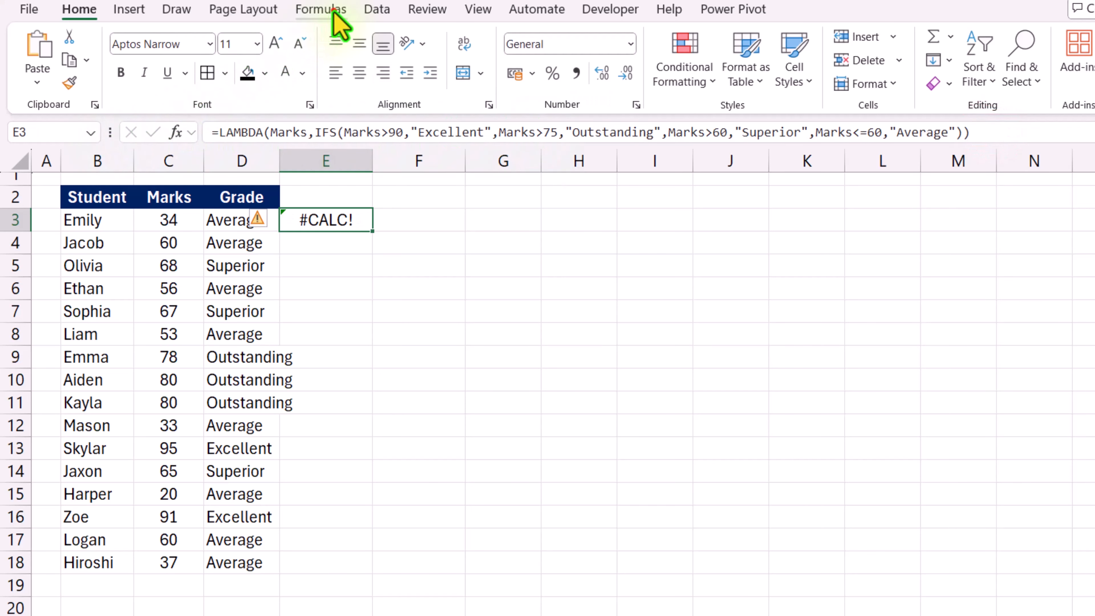
Define a workbook-level name Score_Calculator that refers to the copied LAMBDA formula, and close the Name Manager
left_click(330, 10)
left_click(534, 72)
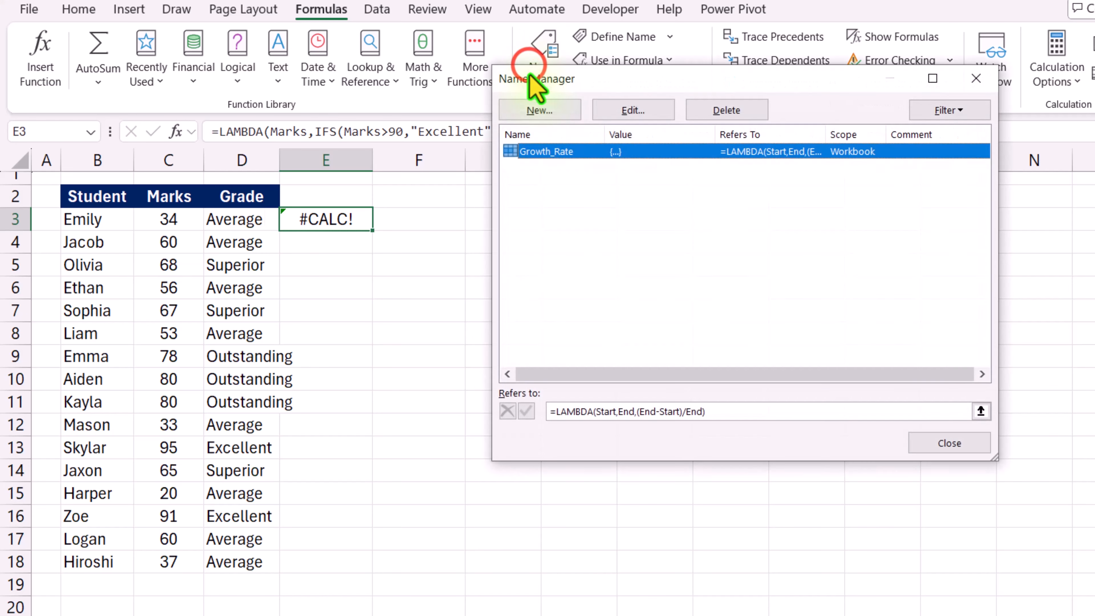
left_click(535, 112)
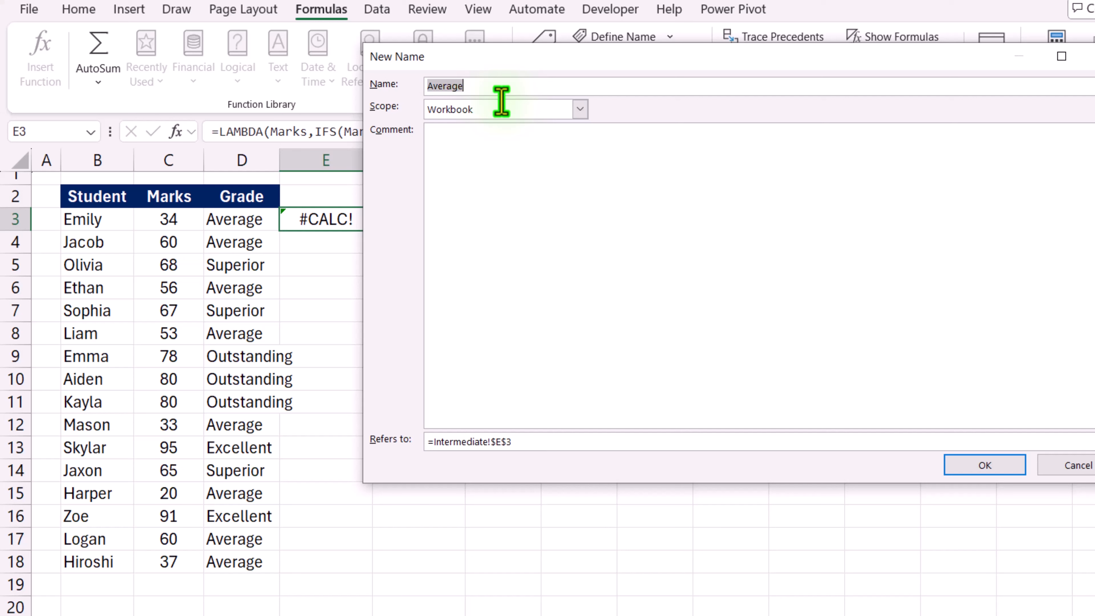
type("Score_Calculator")
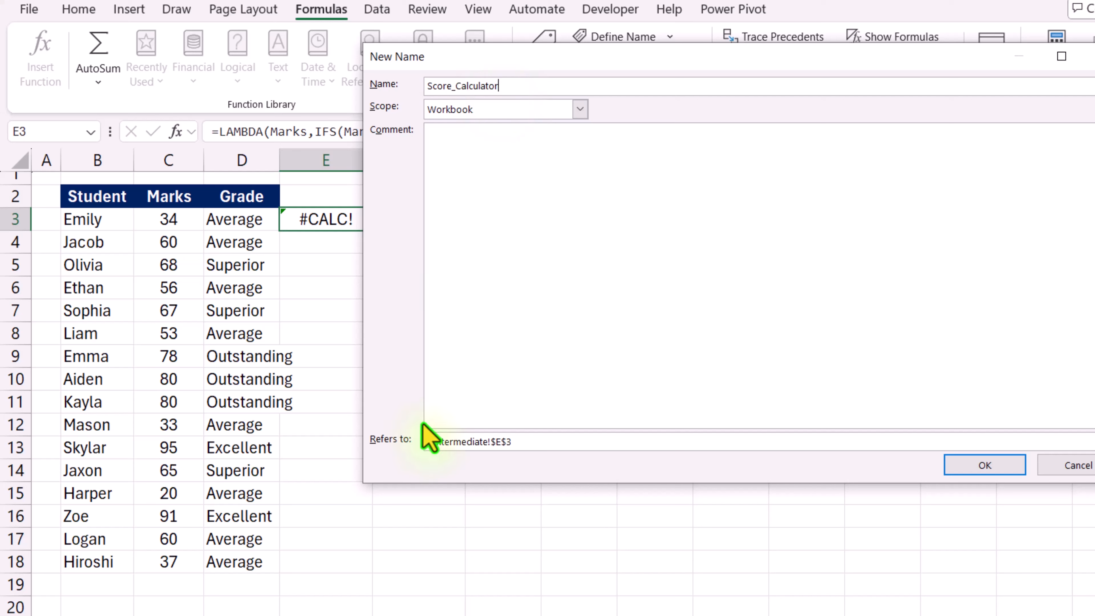
left_click_drag(521, 442, 408, 442)
key("ctrl+v")
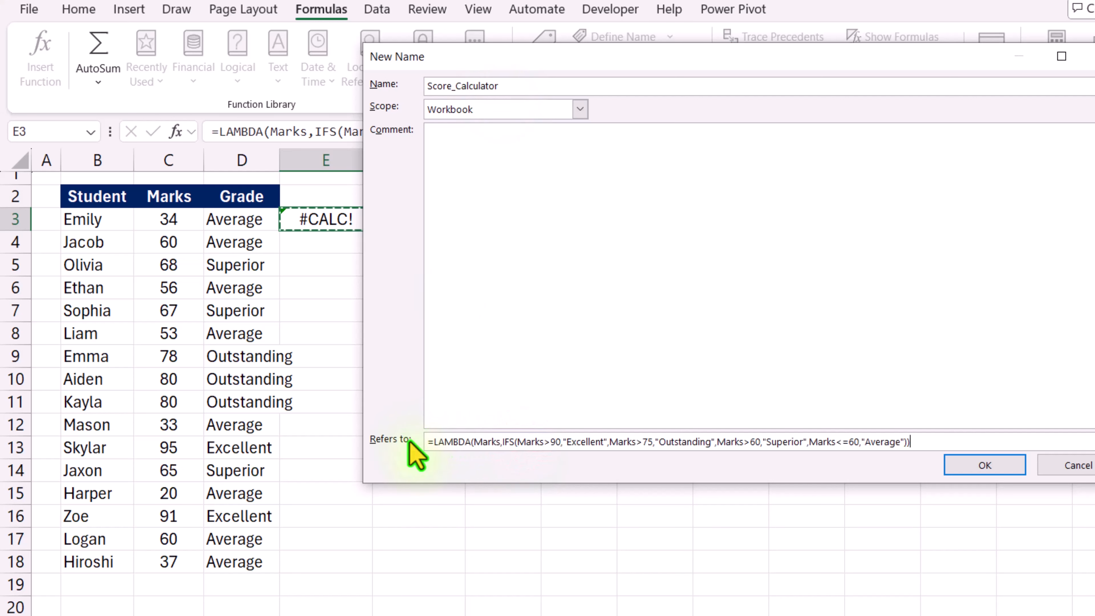
left_click(1010, 469)
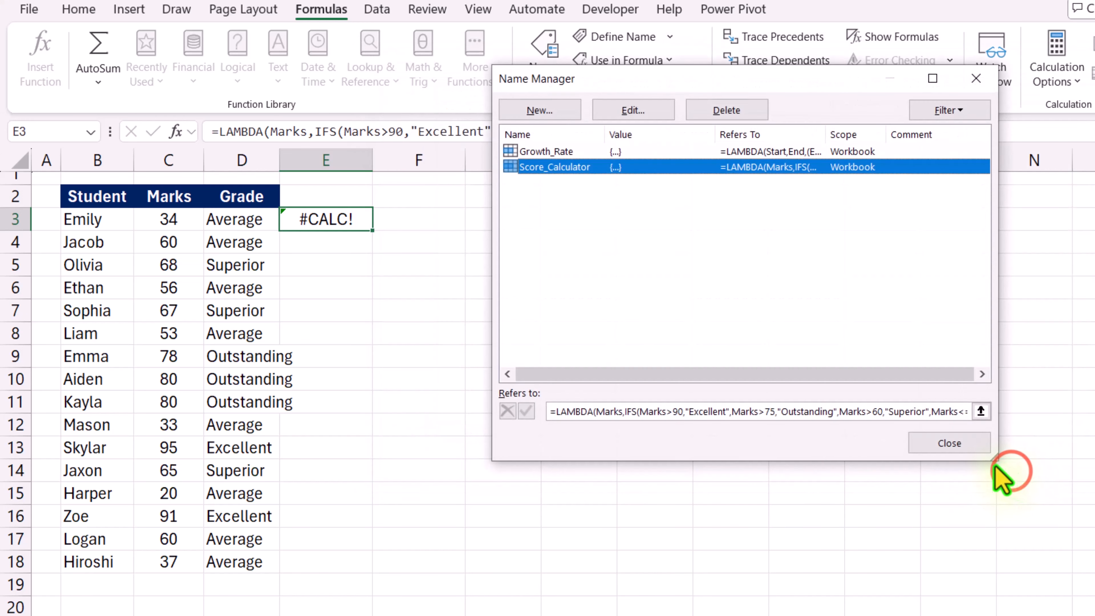
left_click(957, 449)
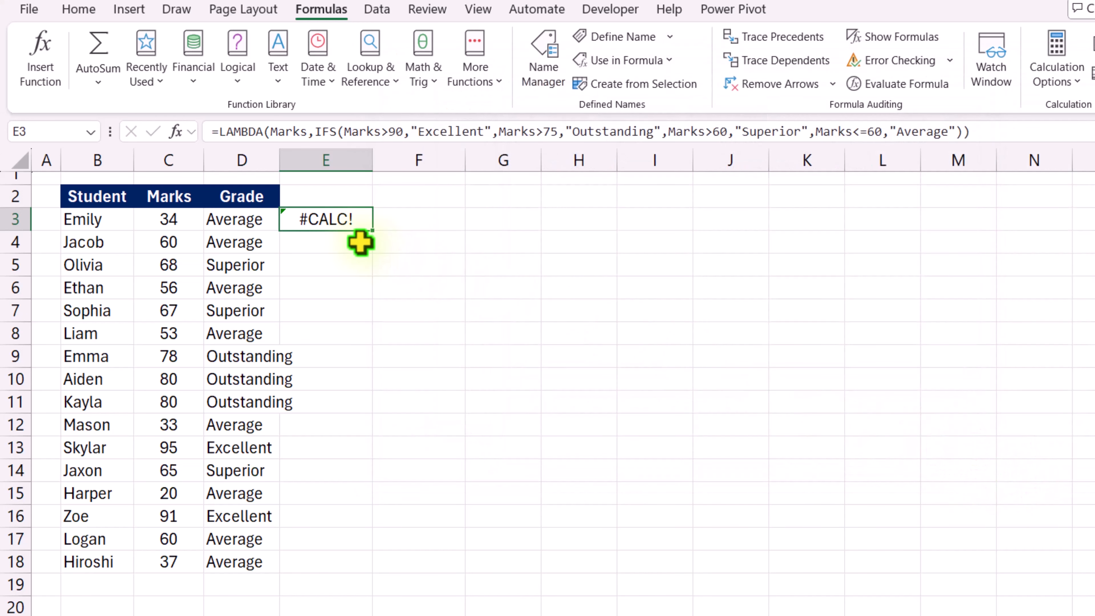
Replace the LAMBDA formula in E3 with =Score_Calculator(C3) and fill it down through E18
key("Delete")
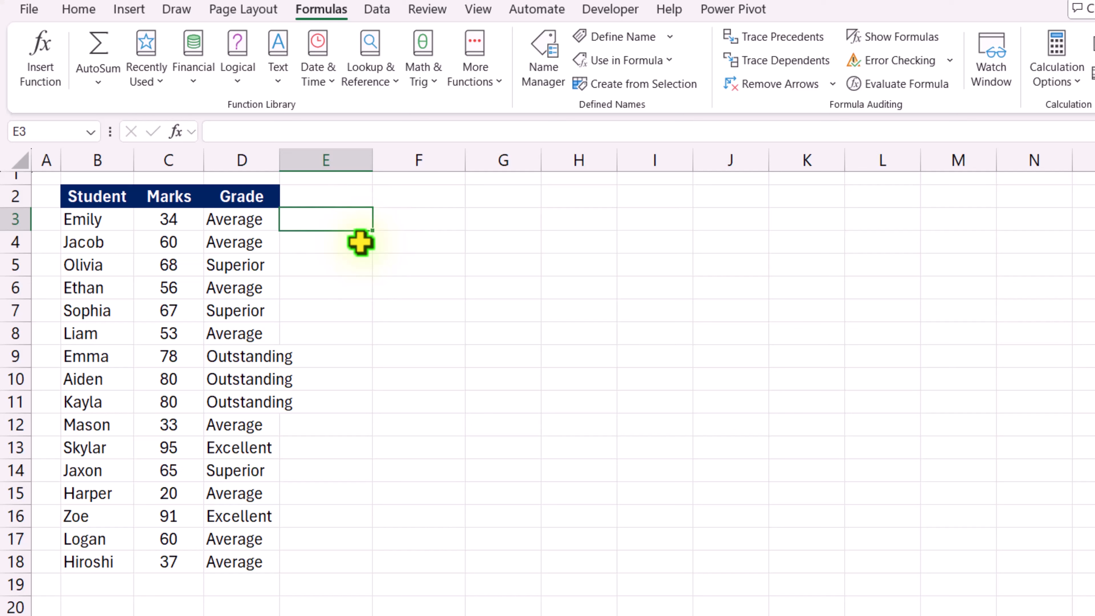
type("=")
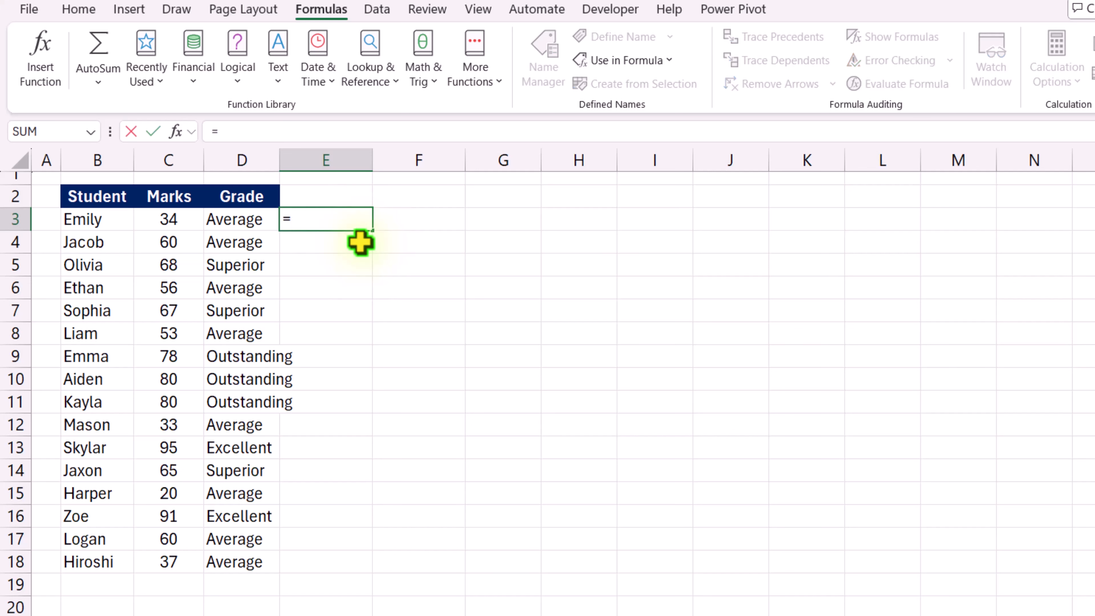
type("Sc")
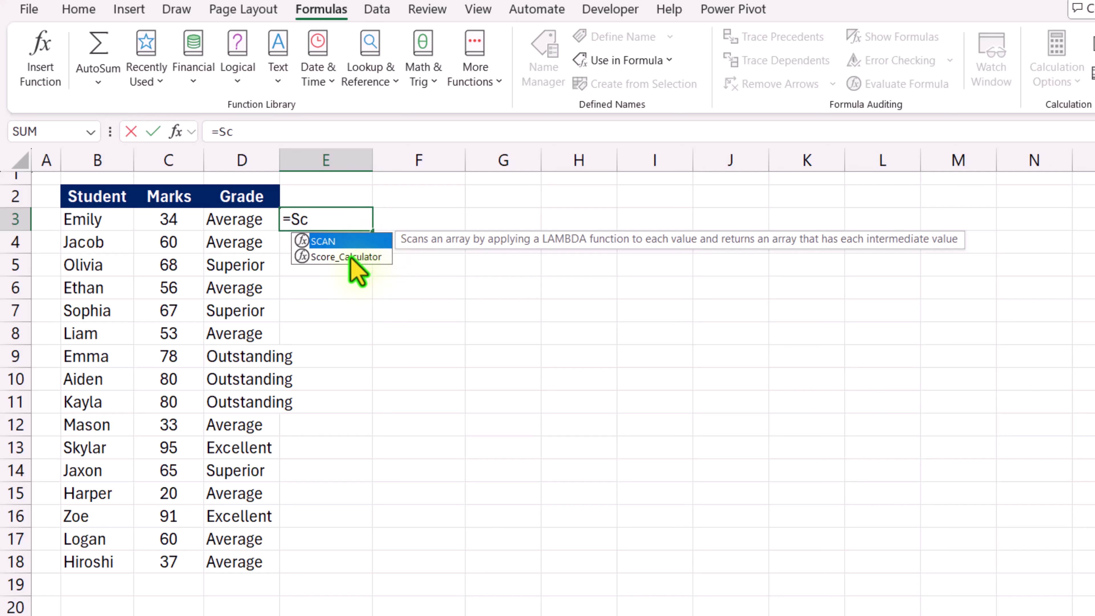
left_click(362, 257)
double_click(351, 258)
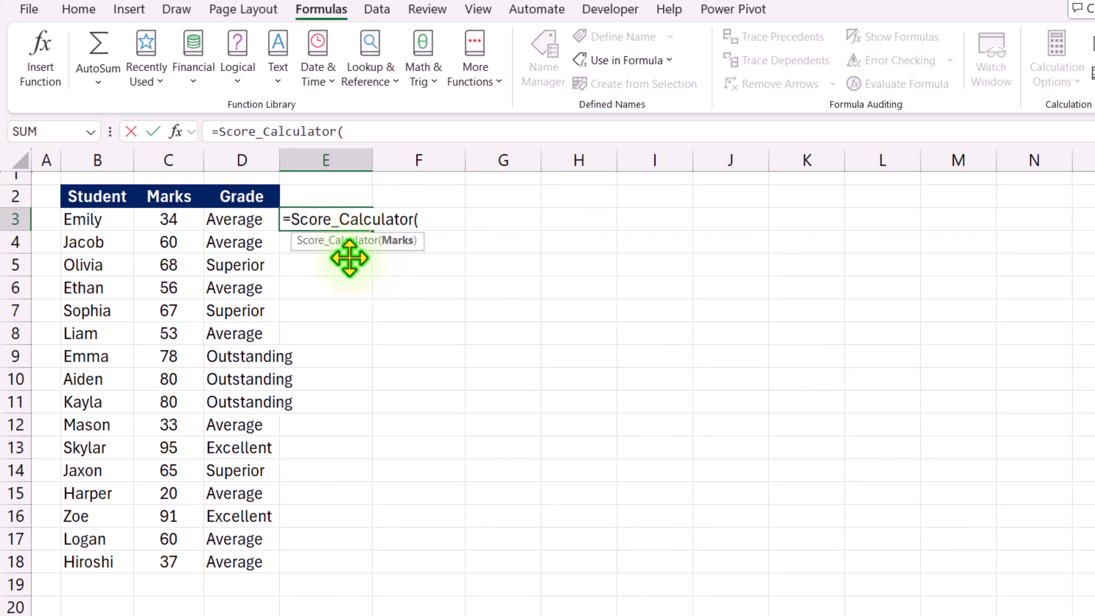
left_click(170, 221)
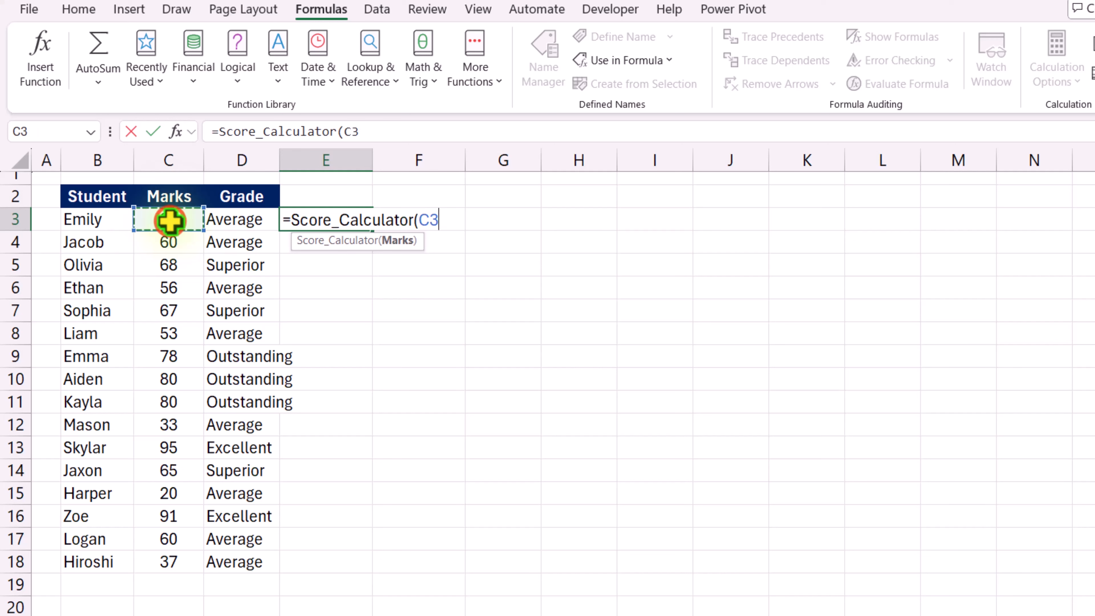
key("ctrl+Return")
key("Return")
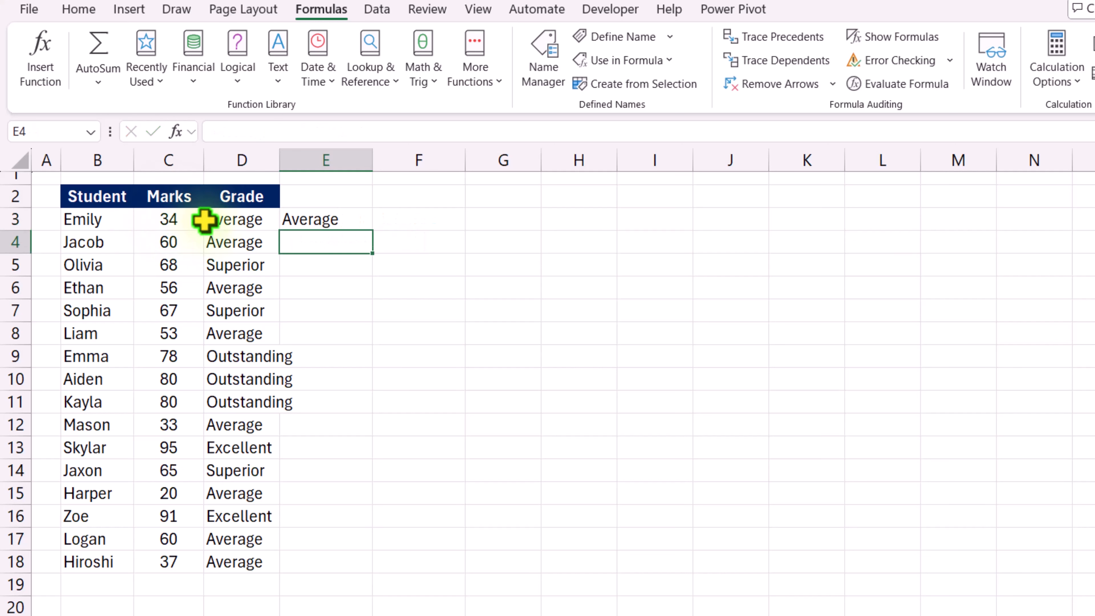
left_click(349, 217)
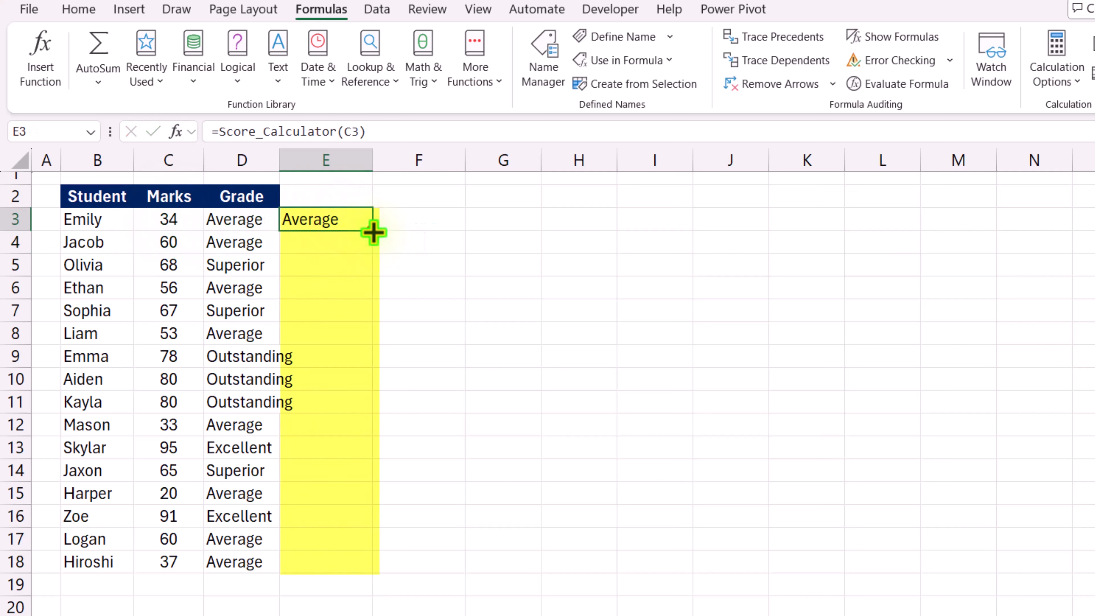
left_click_drag(371, 229, 356, 559)
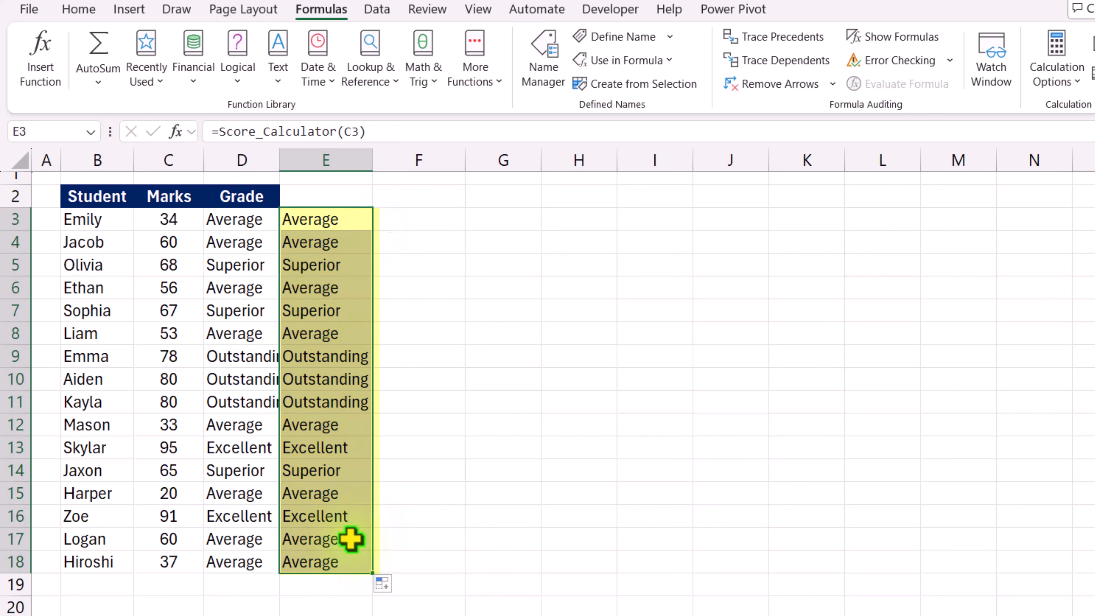
Copy the complete IFS formula from cell D3, including the equals sign, and leave the cell unedited
key("Left")
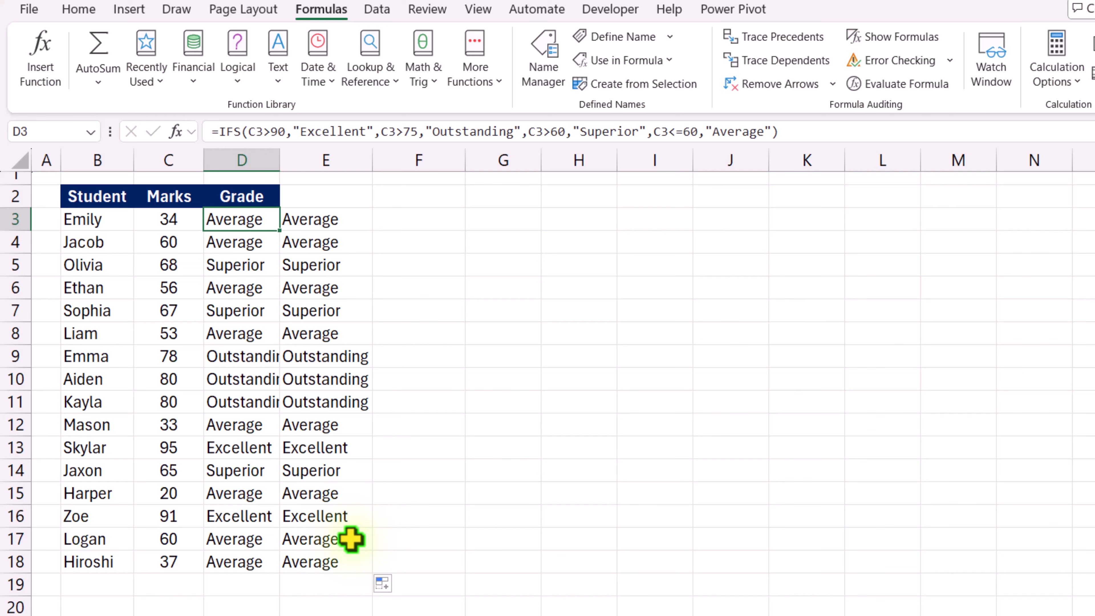
left_click_drag(779, 131, 227, 131)
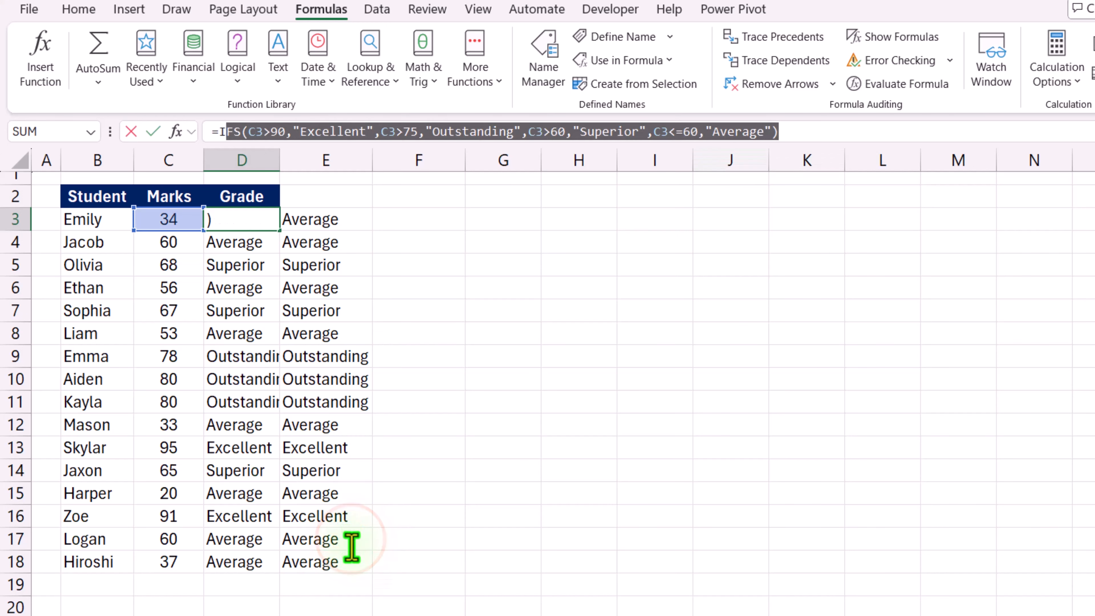
key("Escape")
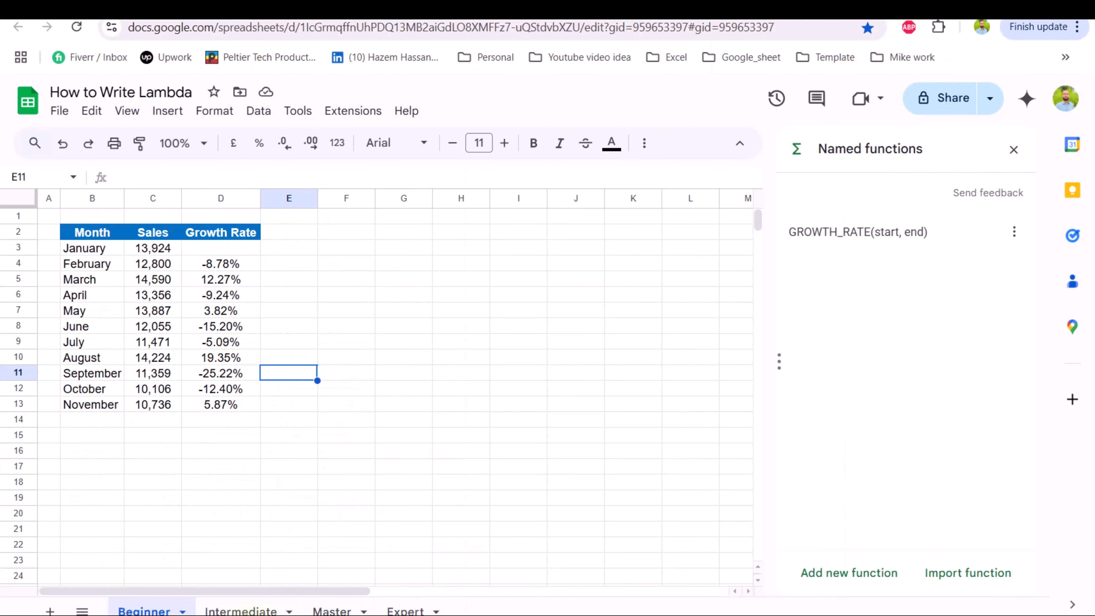
Switch to Google Sheets and, on the Intermediate sheet, start a new named function SCORE_CALCULATOR with the argument placeholder marks
left_click(232, 609)
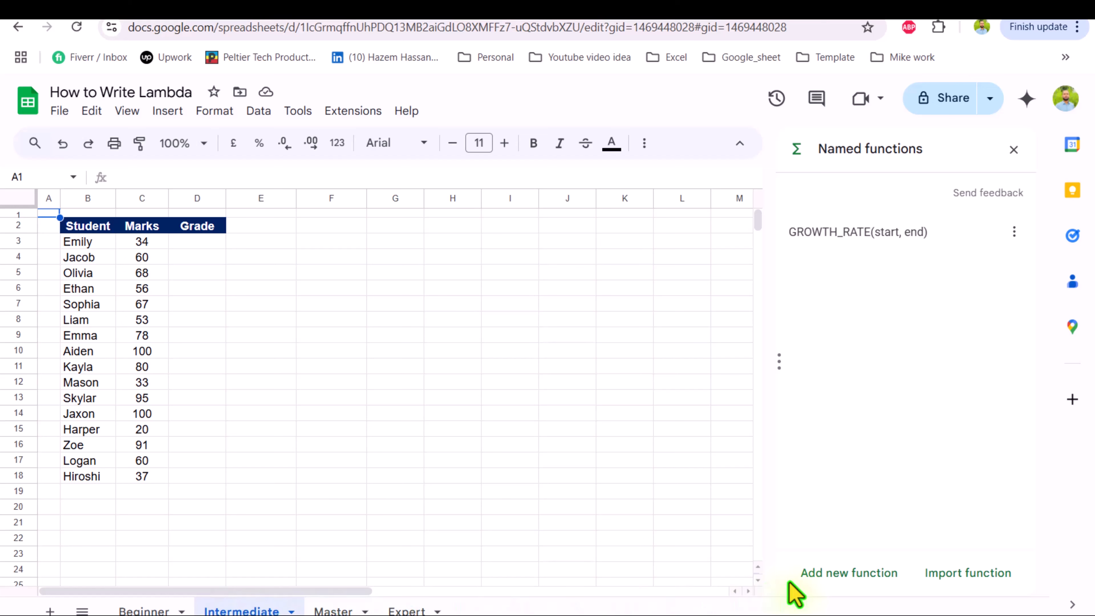
left_click(832, 574)
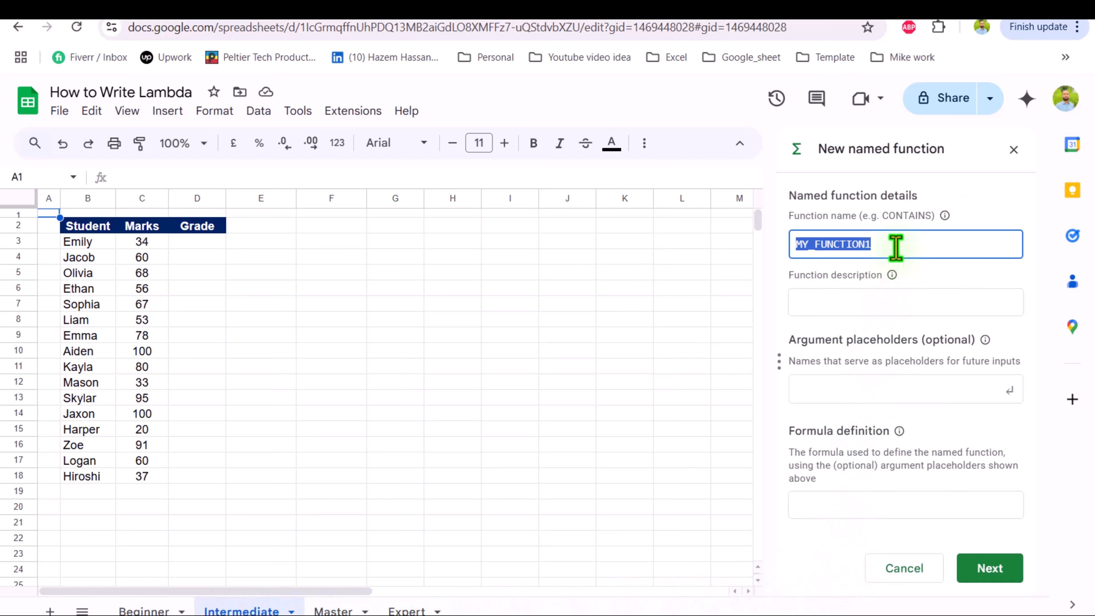
type("sco")
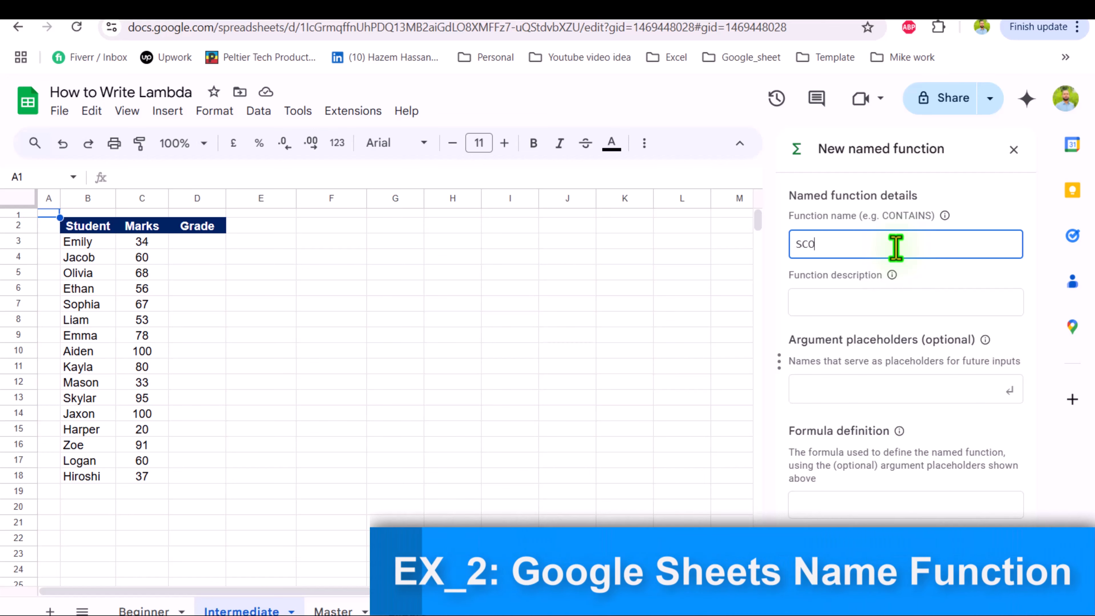
type("re_calculator")
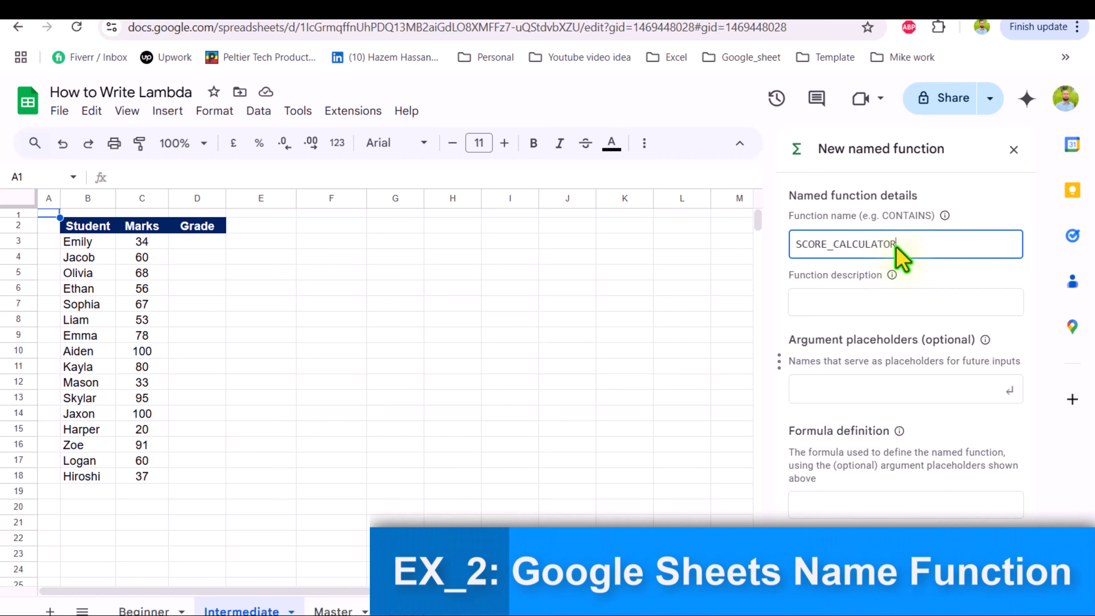
left_click(859, 387)
type("marks")
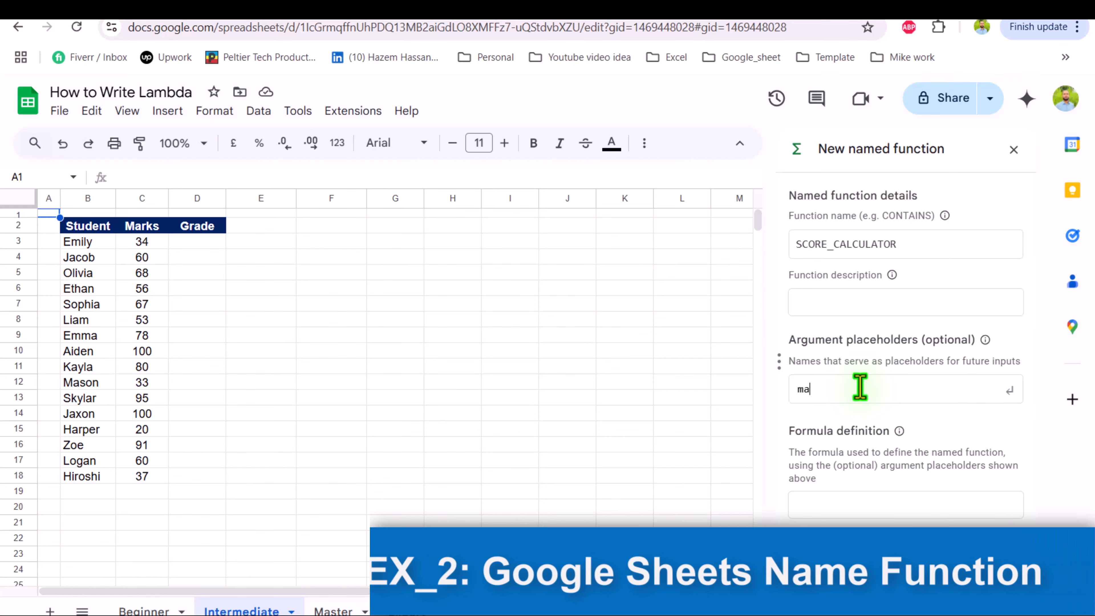
left_click(1011, 388)
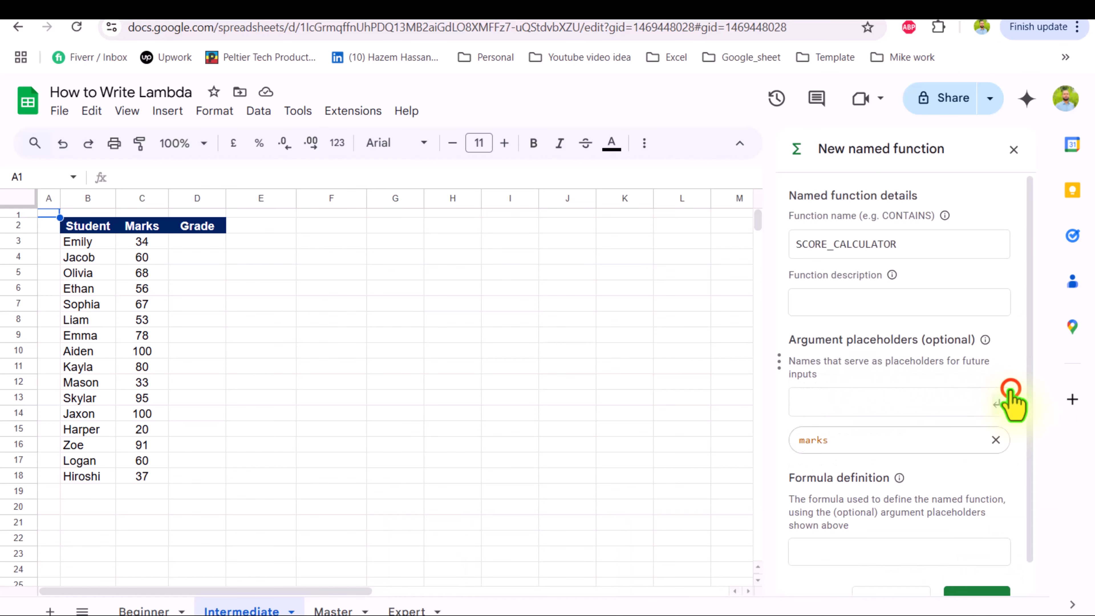
Paste the copied IFS formula as the formula definition of SCORE_CALCULATOR
scroll(972, 375, "down", 1)
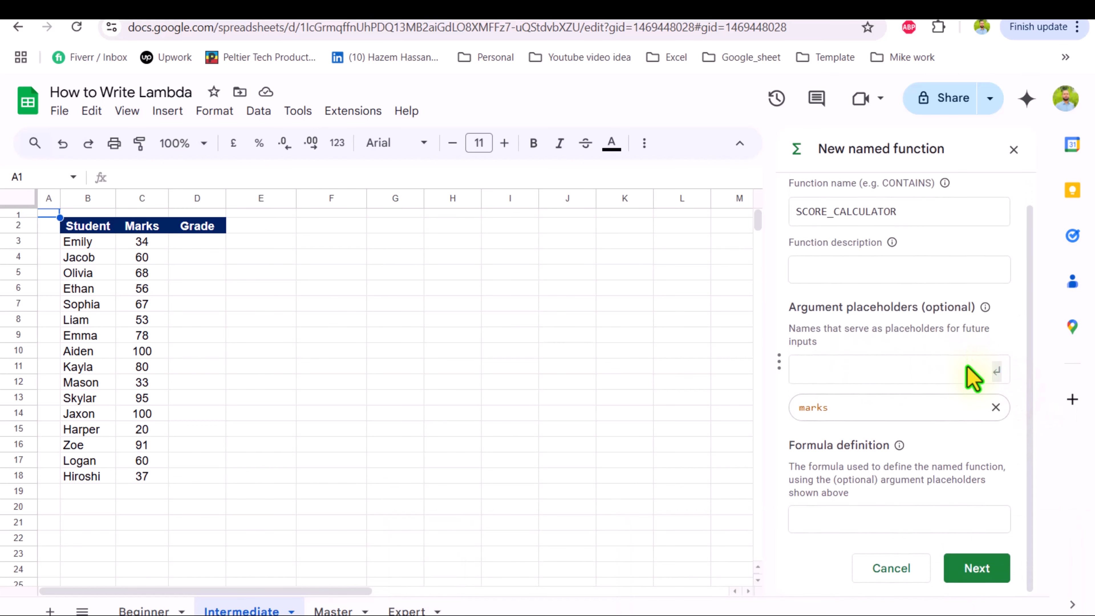
left_click(864, 522)
type("=IFS(C3>90,\"Excellent\",C3>75,\"Outstanding\",C3>60,\"Superior\",C3<=60,\"Average\")")
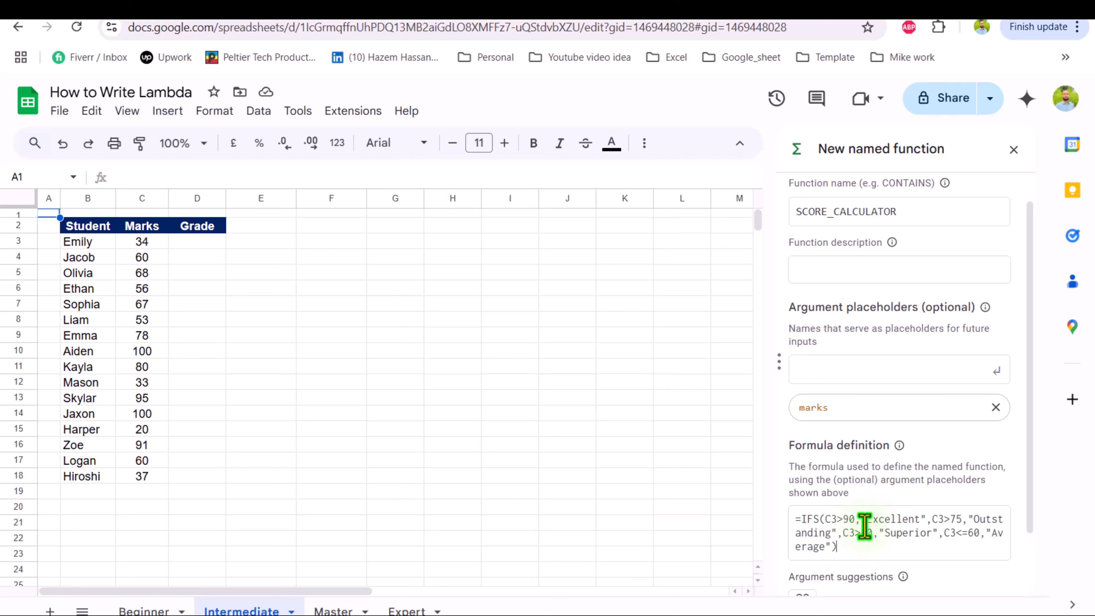
Replace all four C3 references in the formula definition with marks and create the named function
scroll(865, 522, "down", 2)
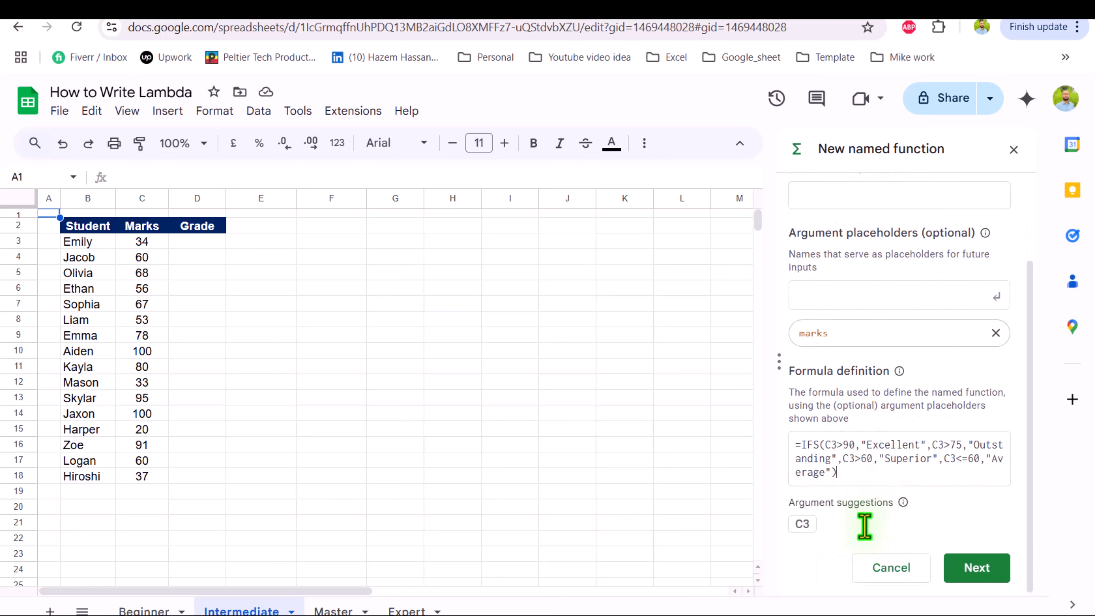
left_click_drag(837, 444, 824, 445)
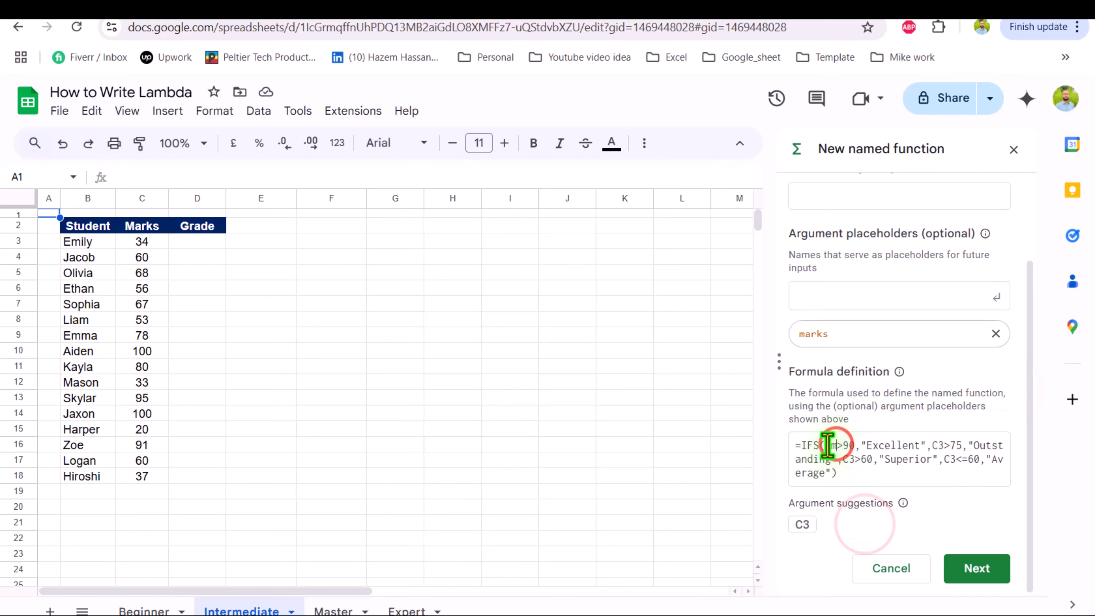
type("marks")
left_click_drag(961, 444, 951, 445)
key("BackSpace")
type("marks")
left_click_drag(889, 458, 879, 460)
type("marks")
left_click_drag(998, 461, 801, 476)
type("marks")
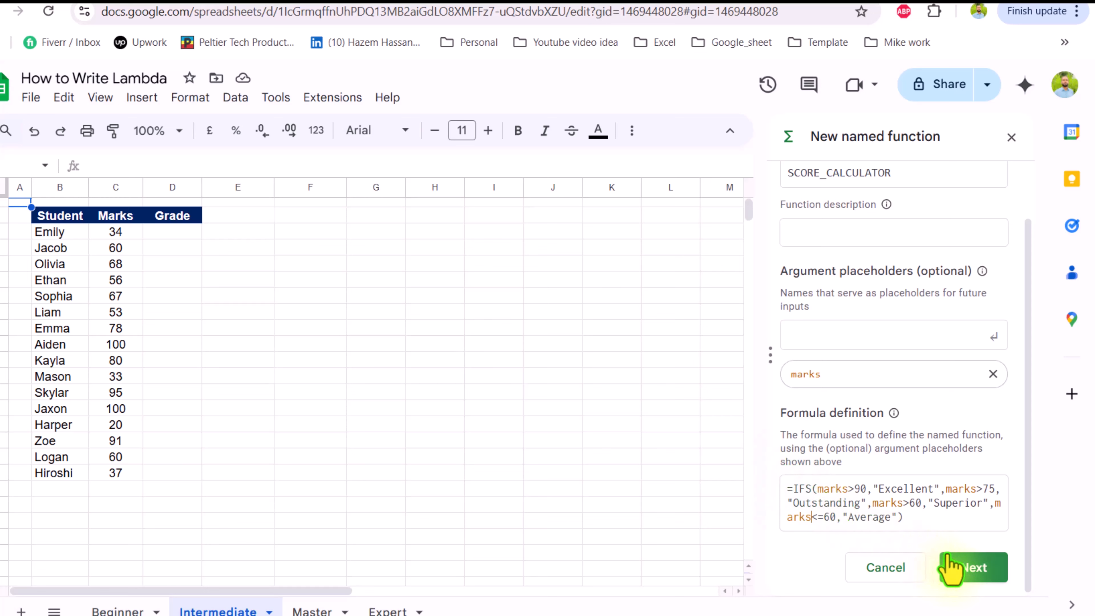
left_click(973, 567)
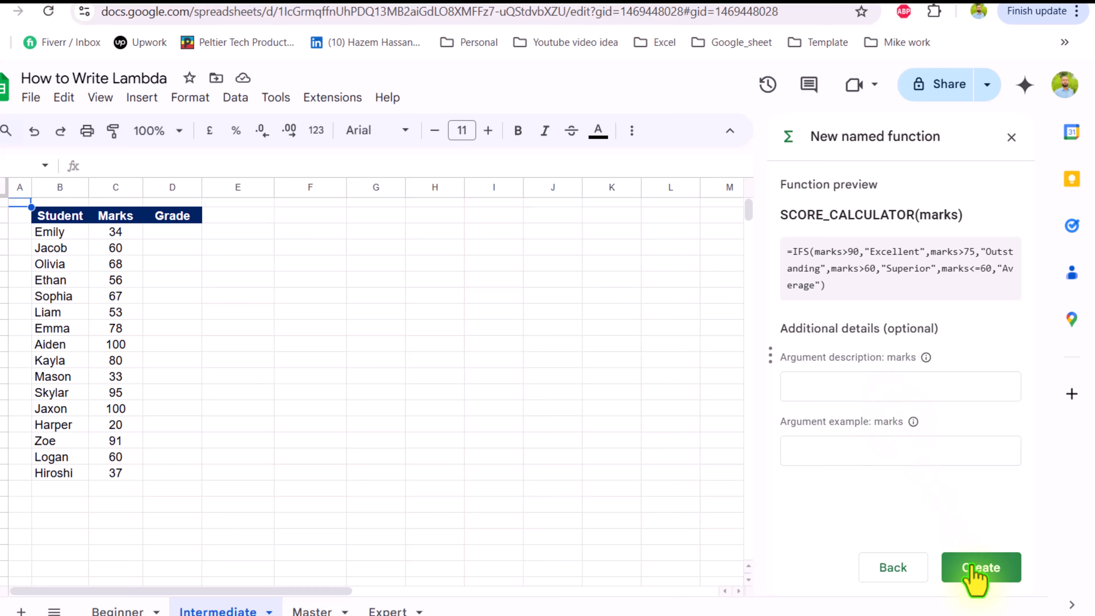
left_click(974, 574)
Enter =SCORE_CALCULATOR(C3) in the first Grade cell, D3
left_click(309, 311)
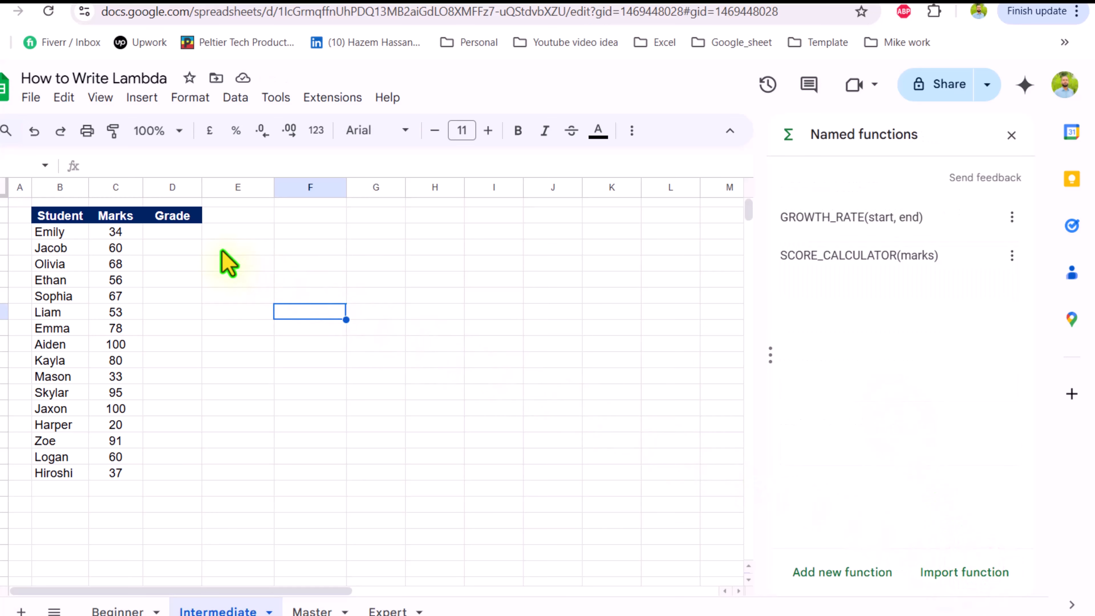
left_click(184, 235)
type("=")
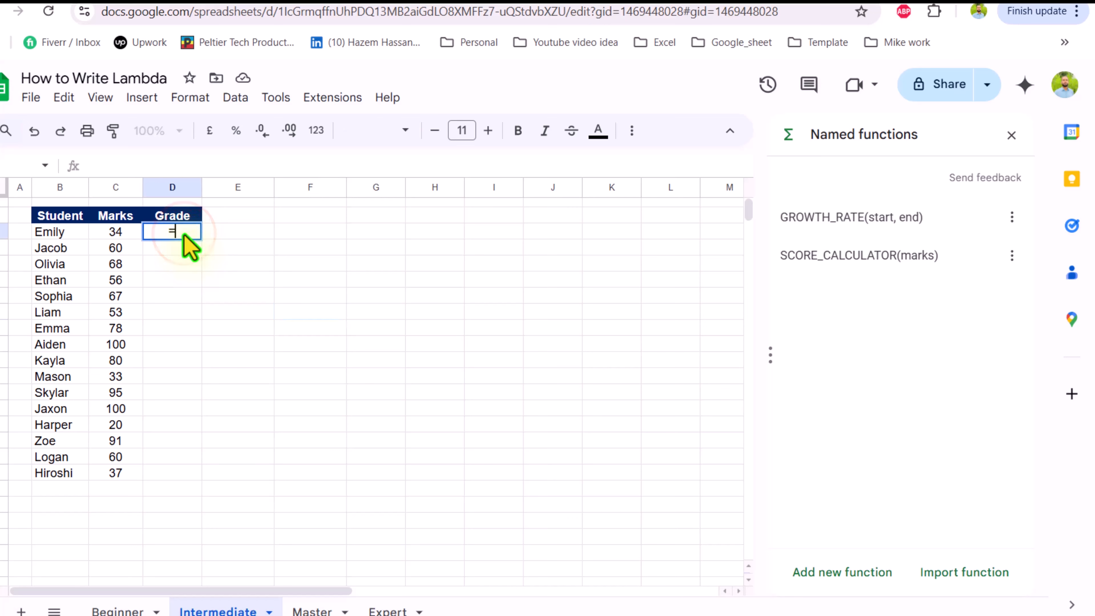
type("Sc")
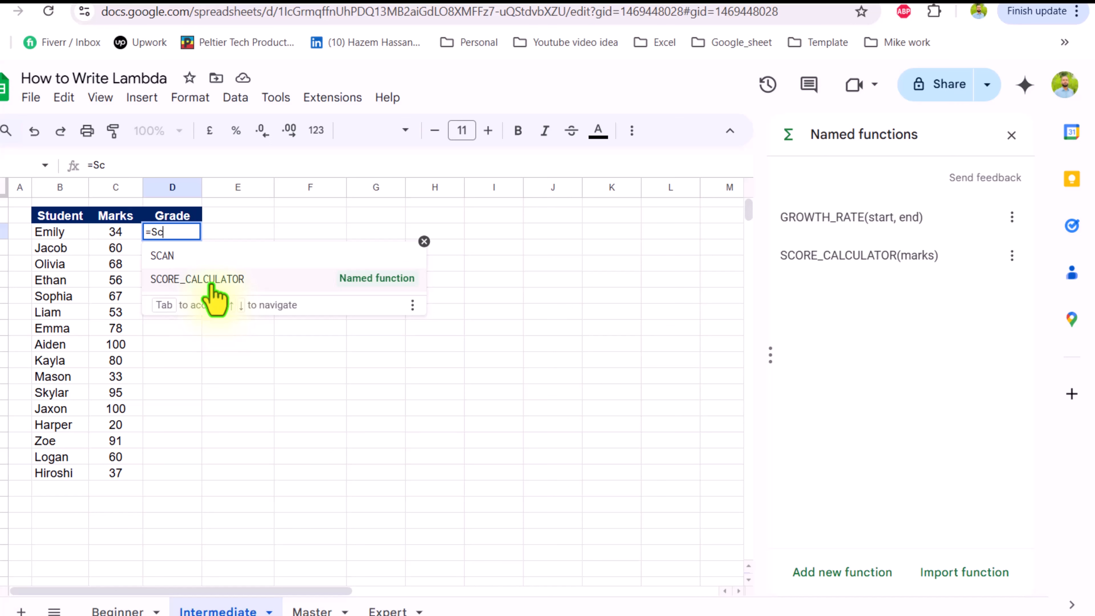
left_click(212, 282)
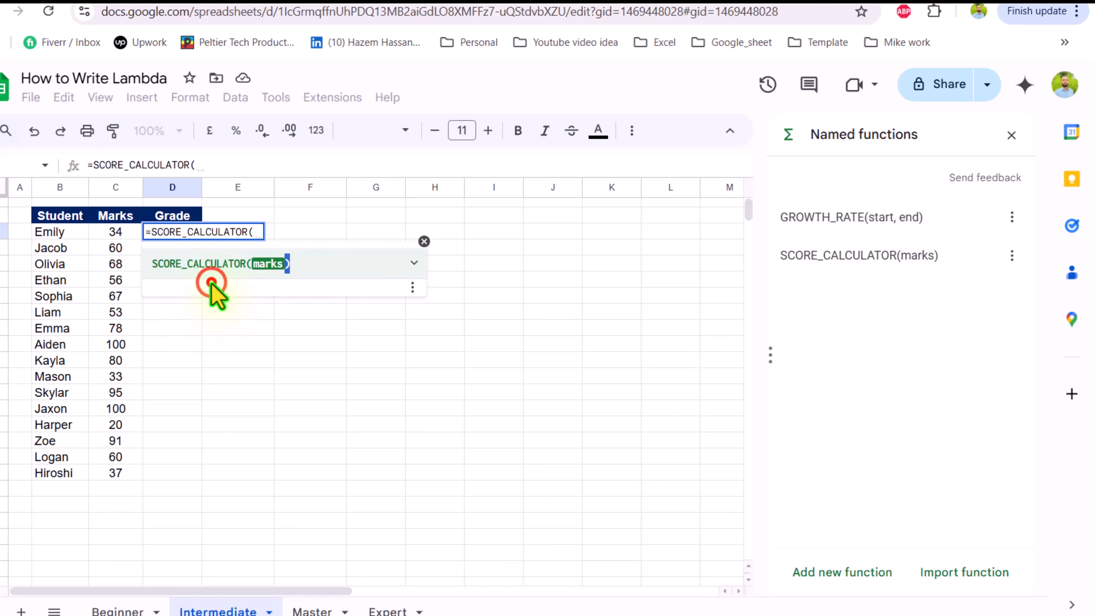
left_click(135, 236)
type(")")
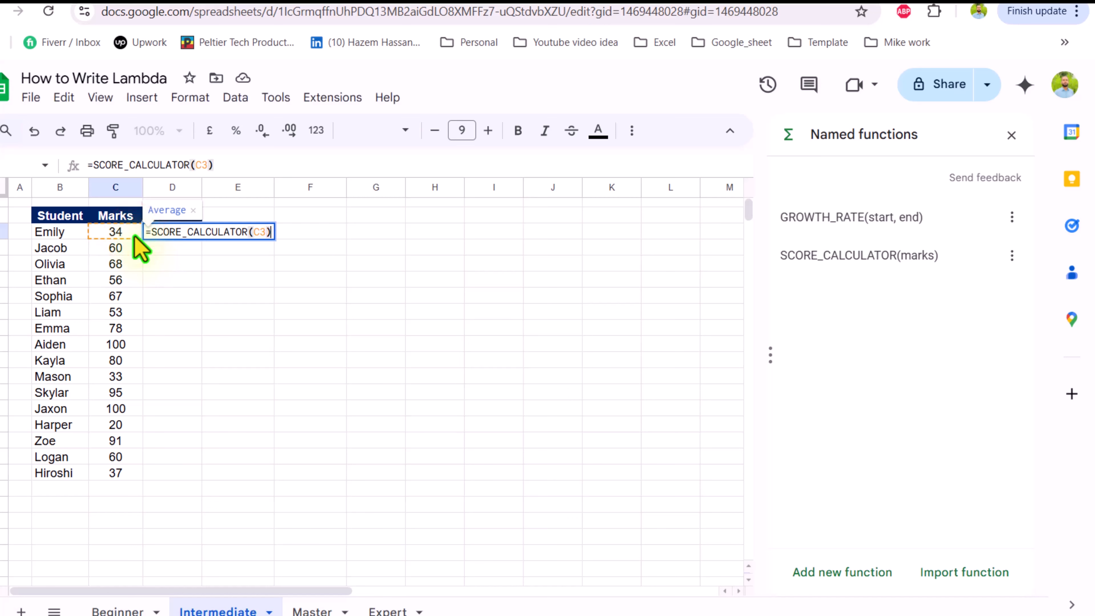
key("Return")
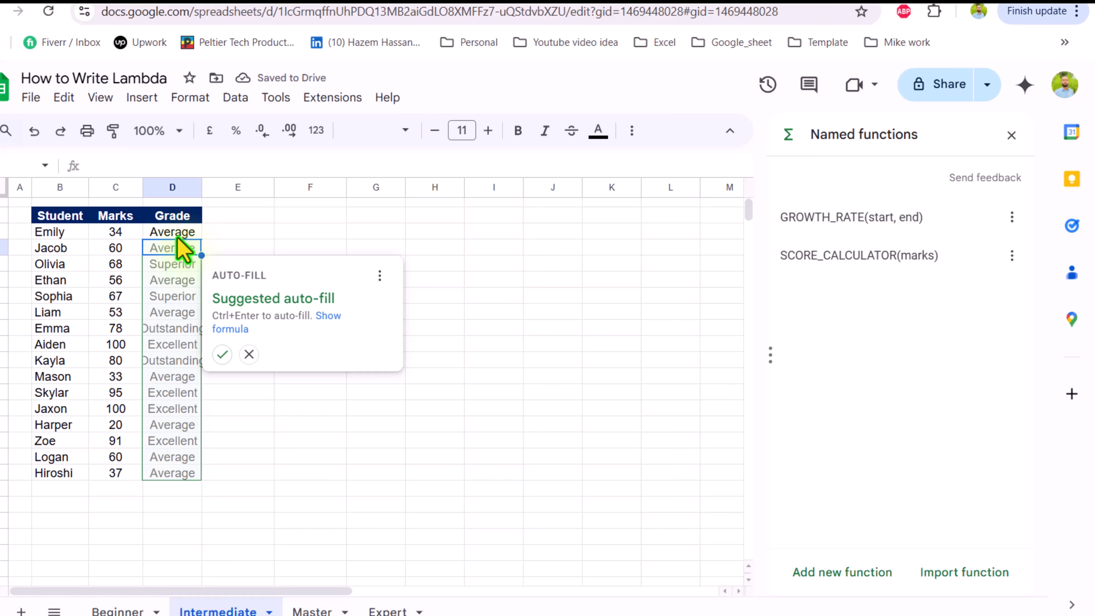
Fill the SCORE_CALCULATOR formula down the Grade column with the suggested auto-fill and fit column D's width to its contents
left_click(222, 355)
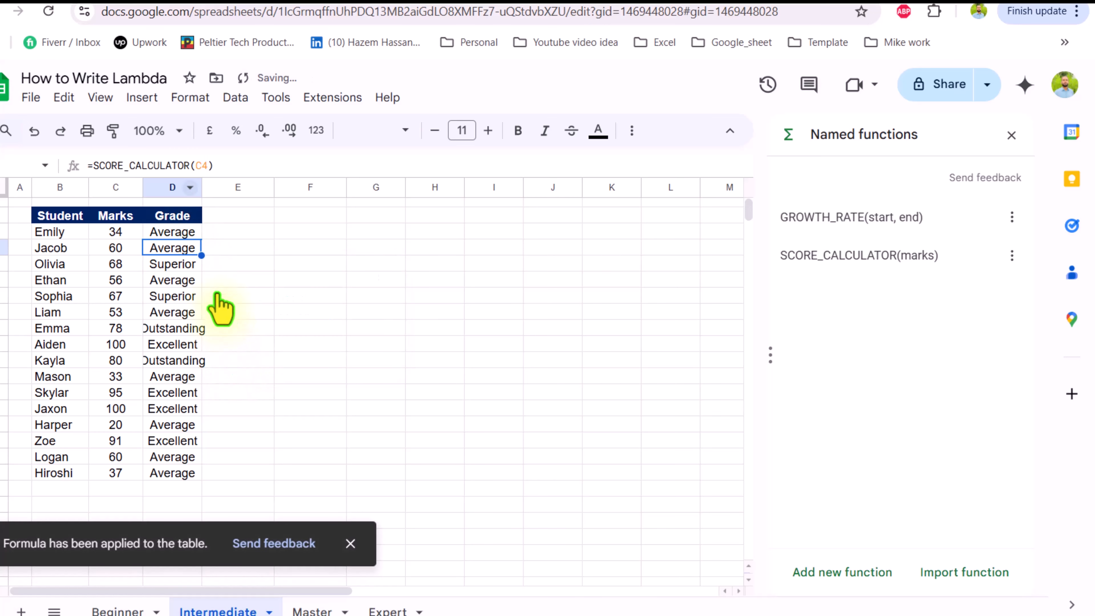
double_click(203, 191)
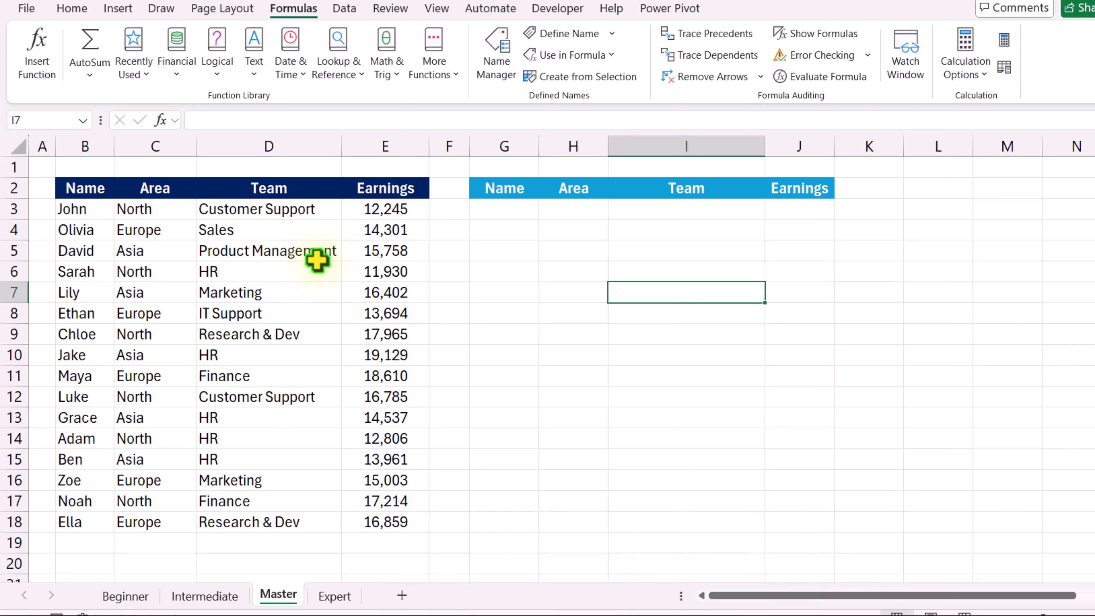
Switch to Excel and, on the Master sheet, enter =FILTER(B3:E18,D3:D18="HR") in G3
left_click(491, 213)
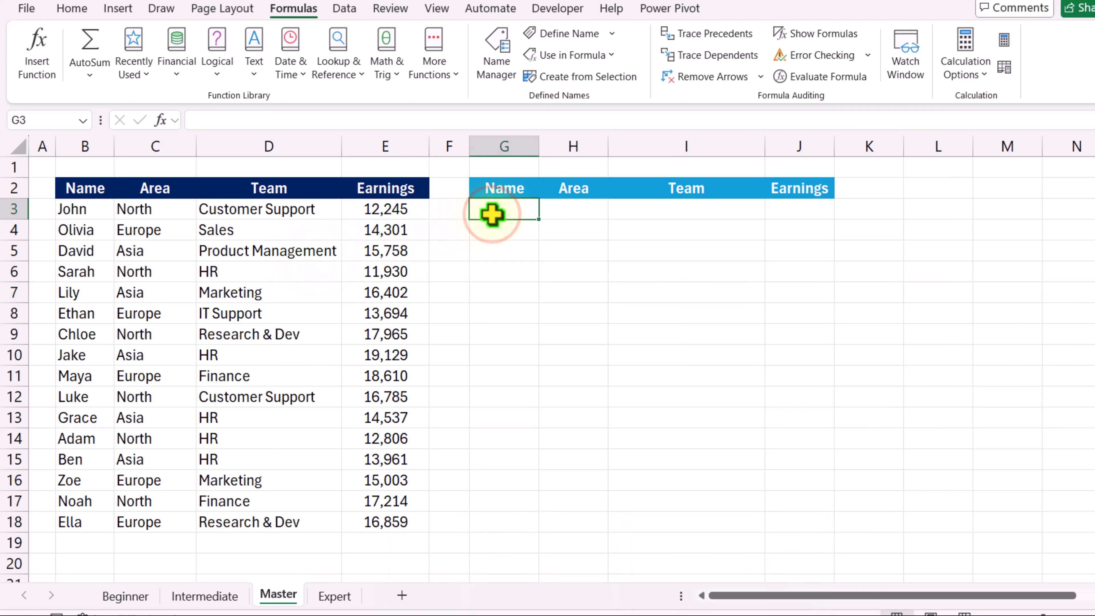
type("=filter")
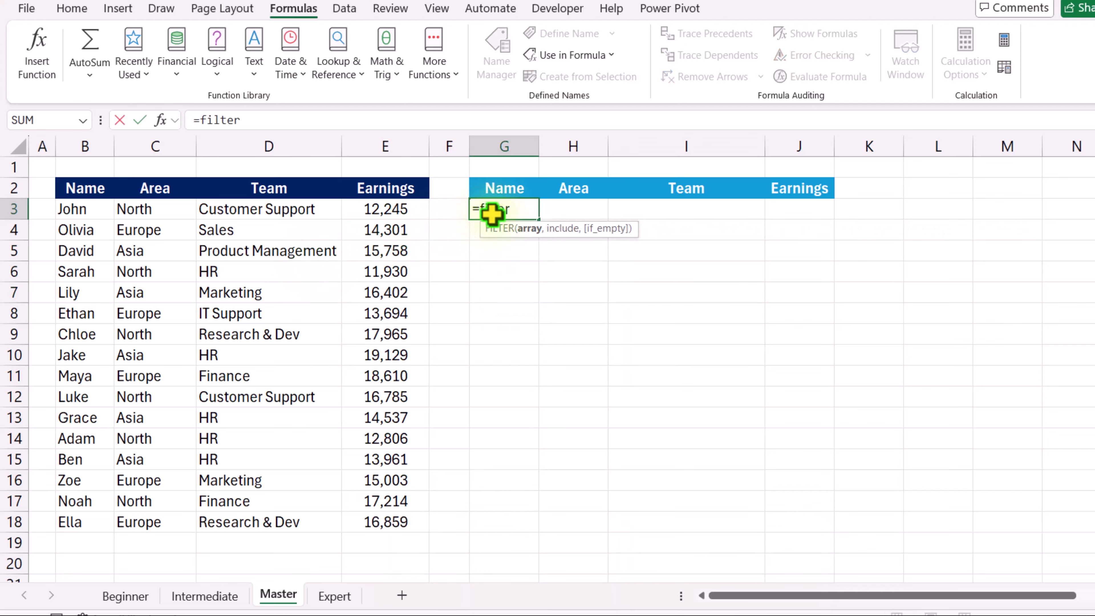
type("(")
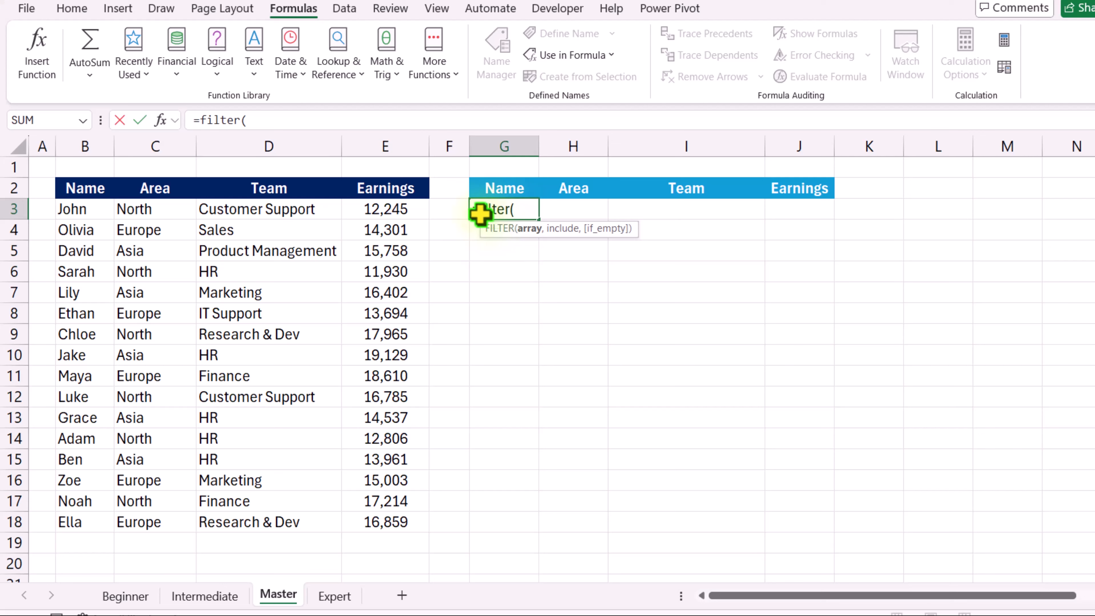
left_click_drag(77, 209, 360, 513)
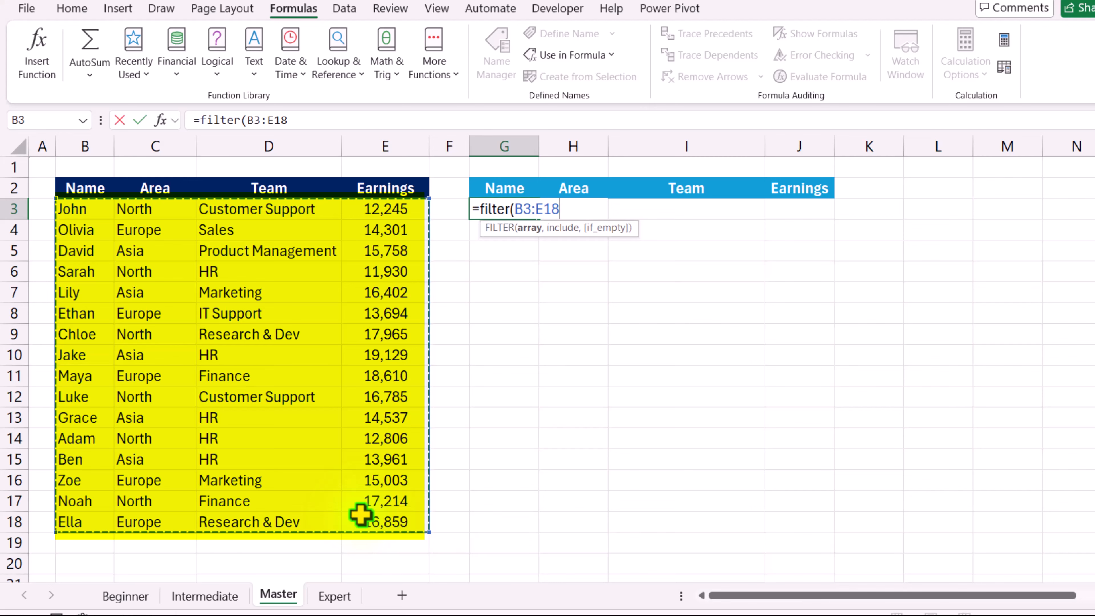
type(",")
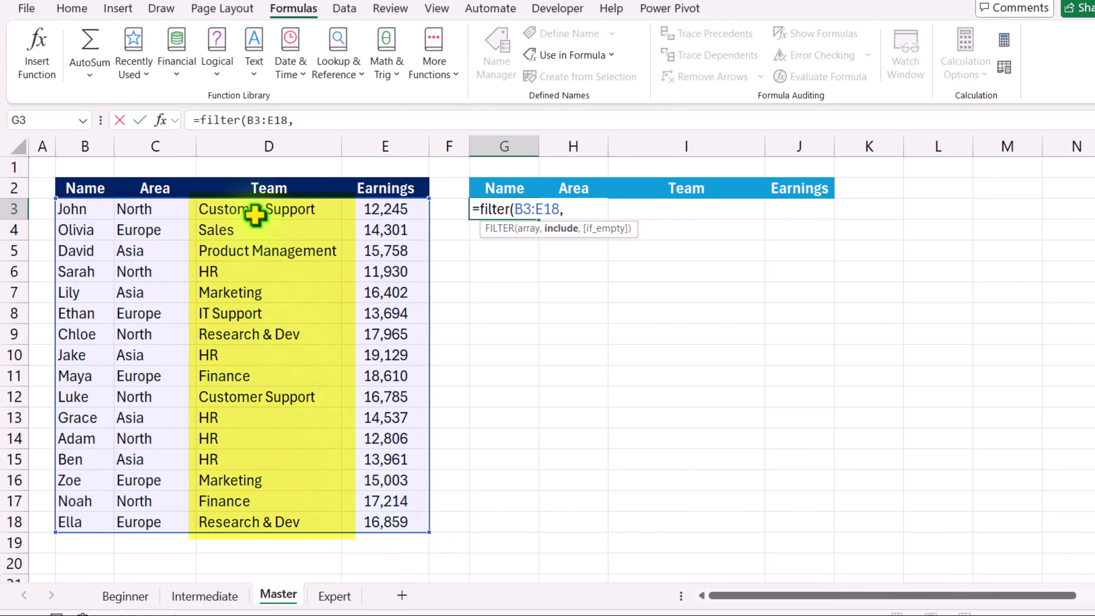
left_click_drag(255, 215, 263, 520)
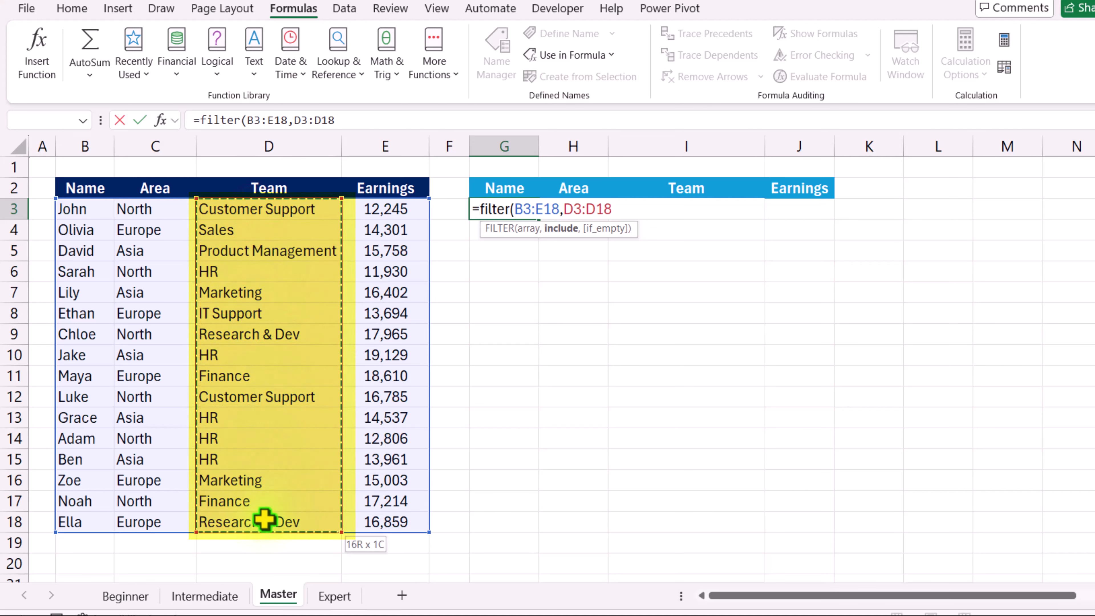
key("BackSpace")
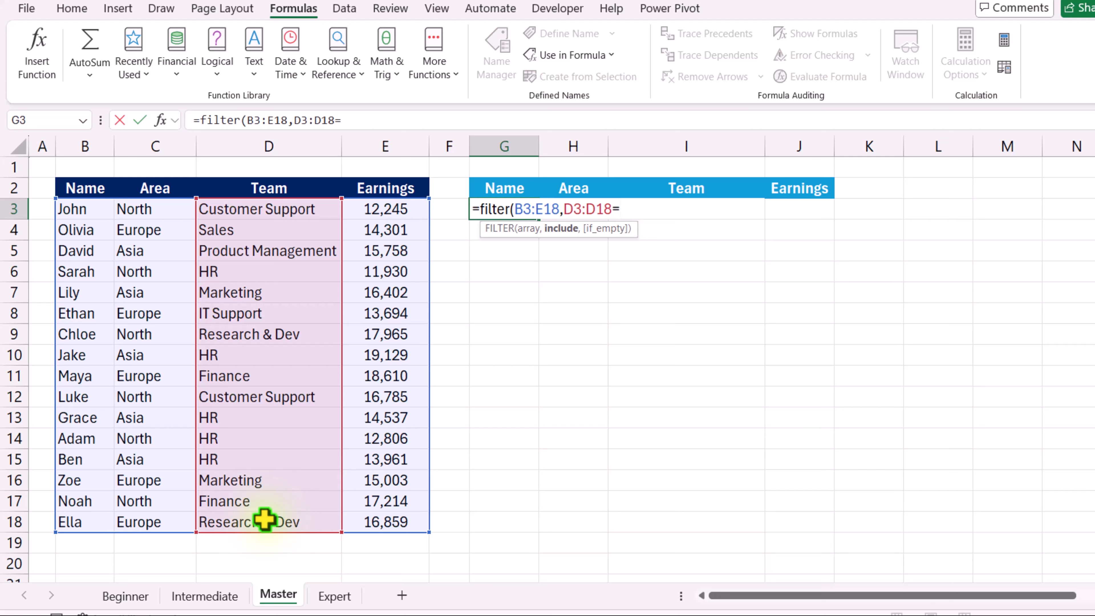
type("=\"HR\")")
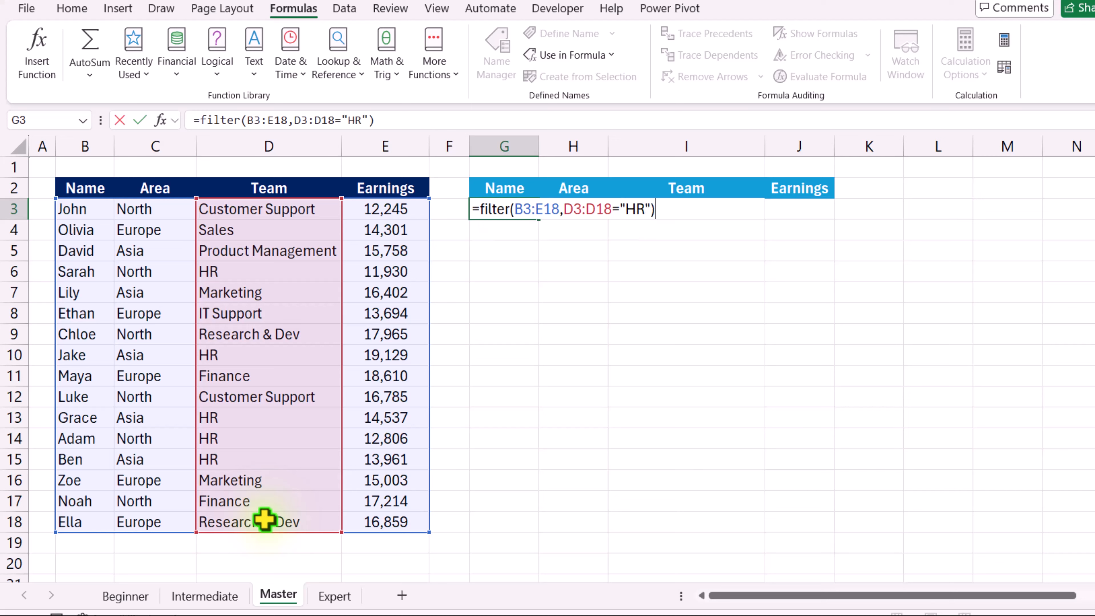
key("Return")
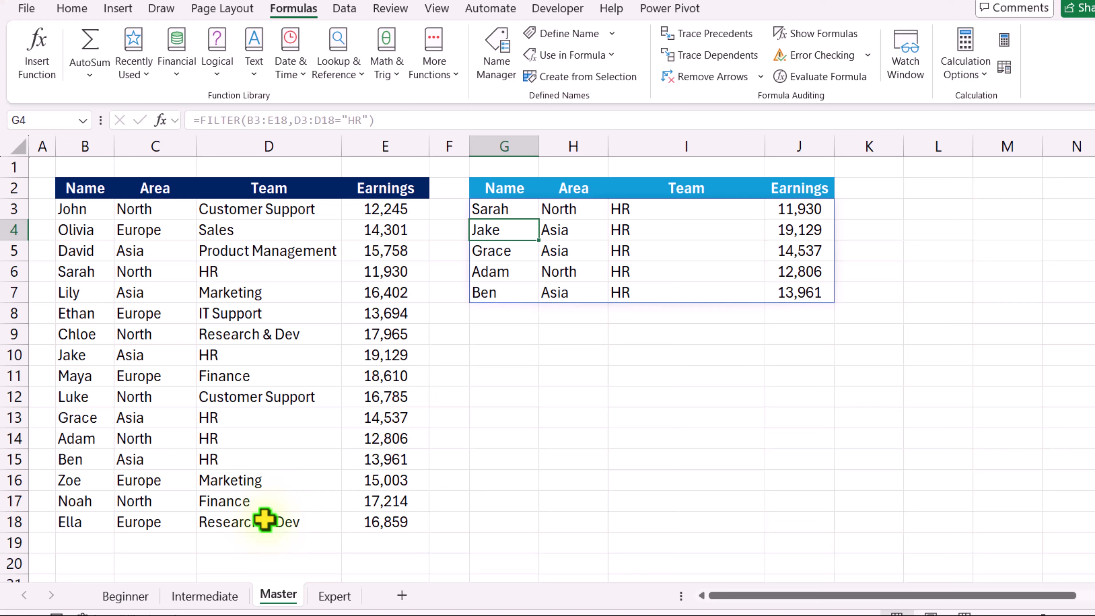
Wrap the FILTER formula in G3 in SORT with sort index 4 and sort order -1 for descending earnings
left_click(494, 211)
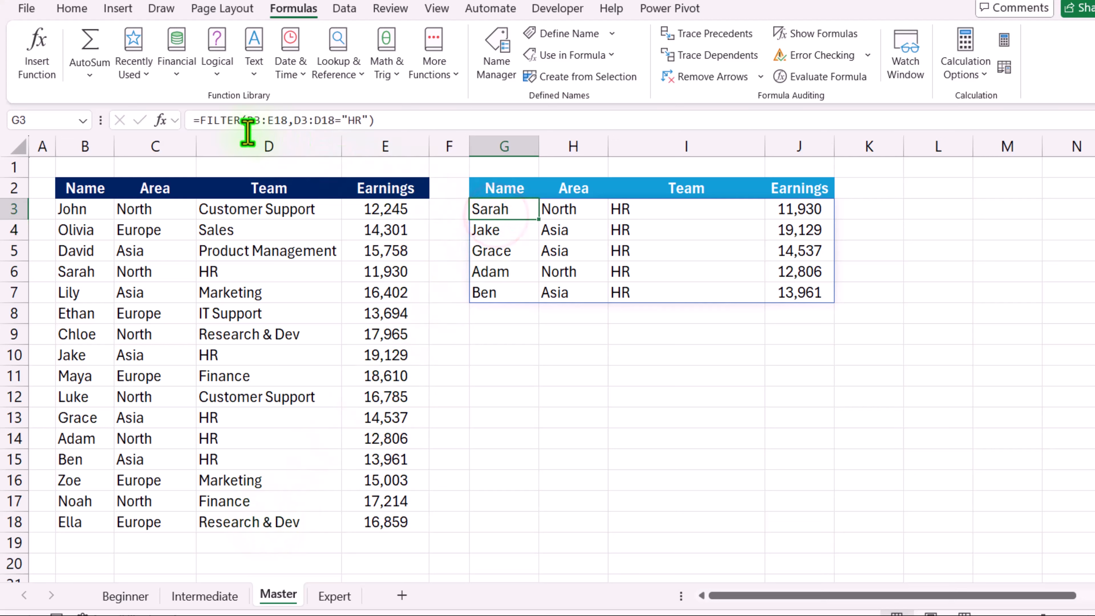
left_click(198, 117)
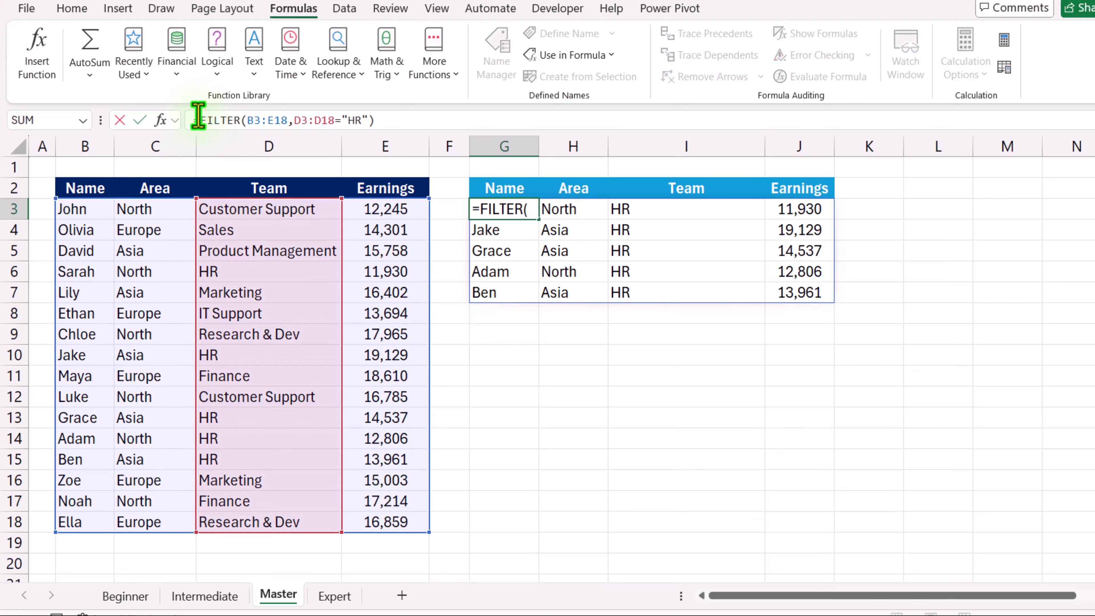
type("Sort(")
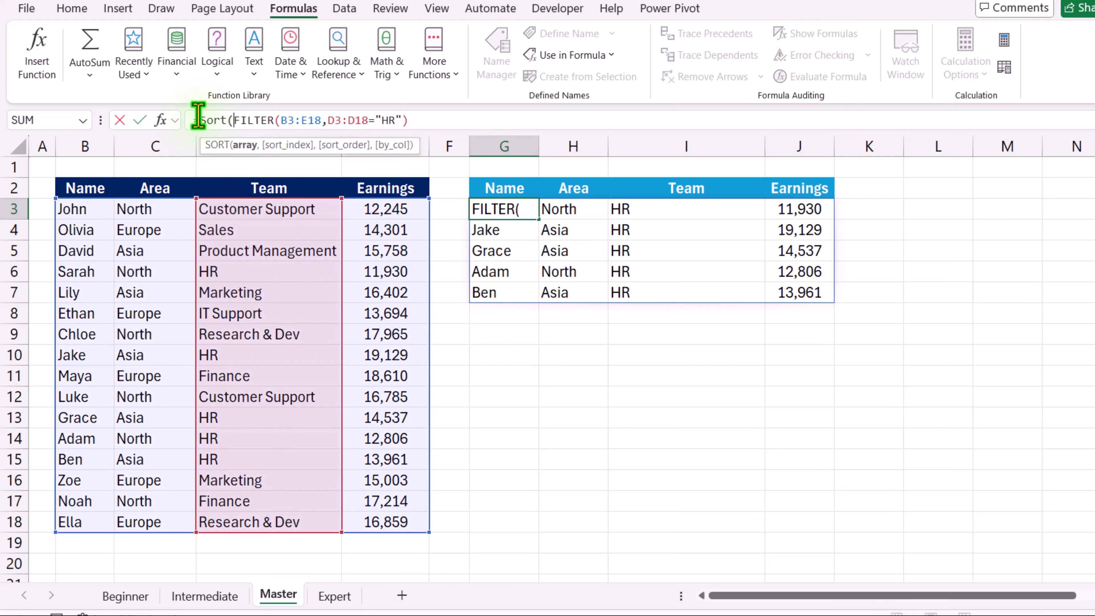
left_click_drag(234, 120, 404, 120)
left_click(413, 120)
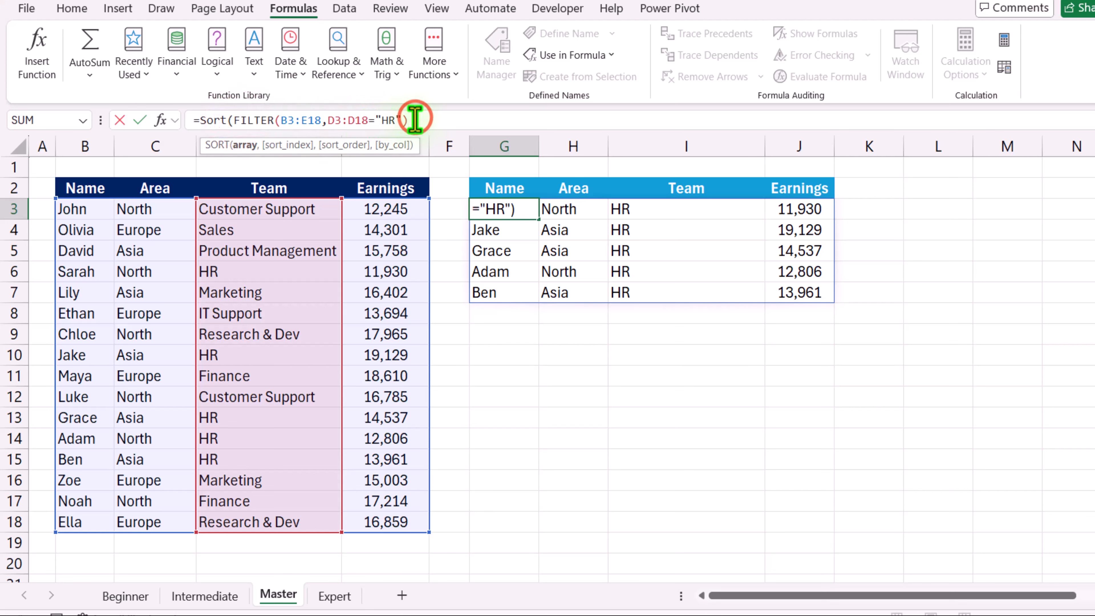
type(",")
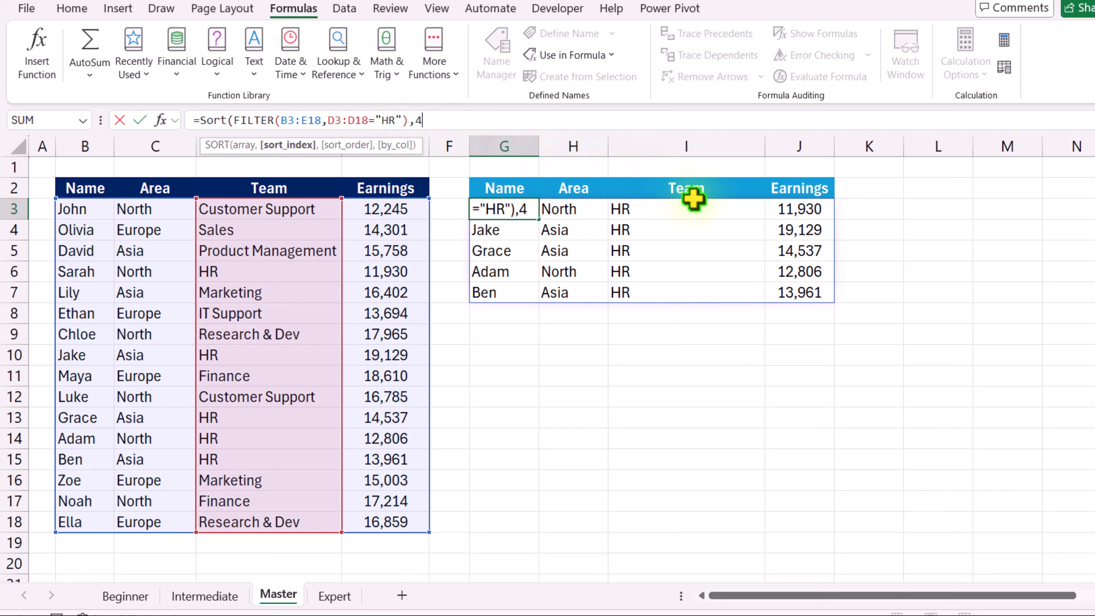
type("4")
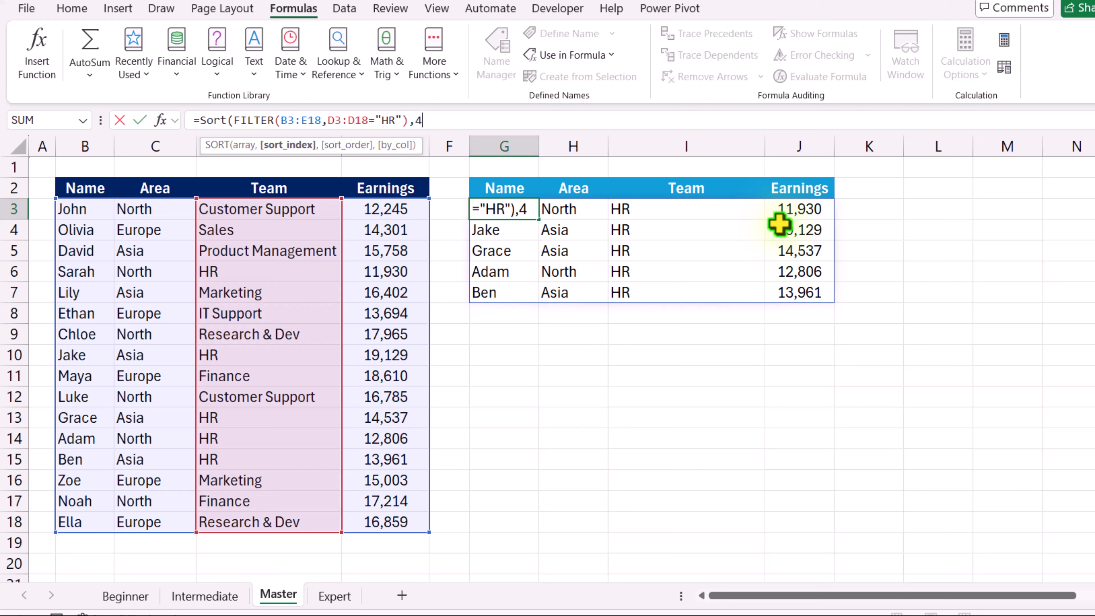
type(",")
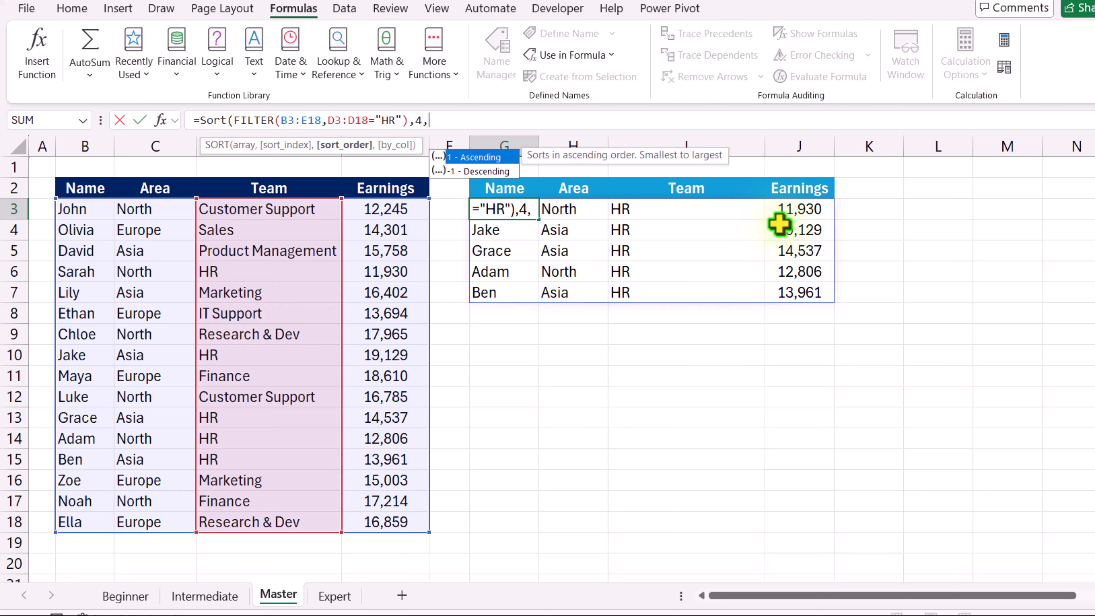
type("-1)")
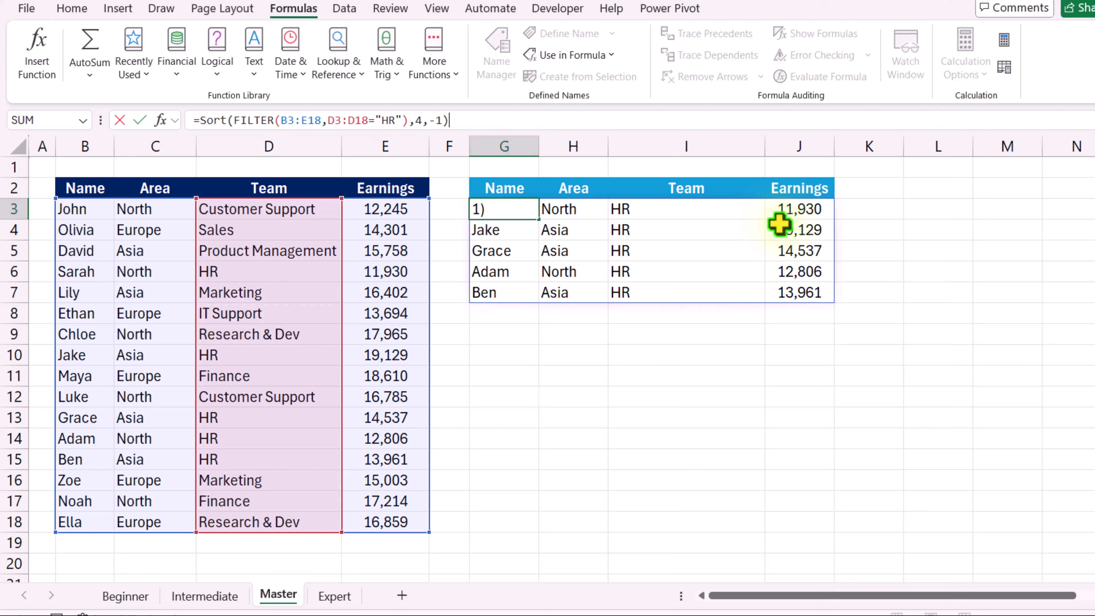
key("Return")
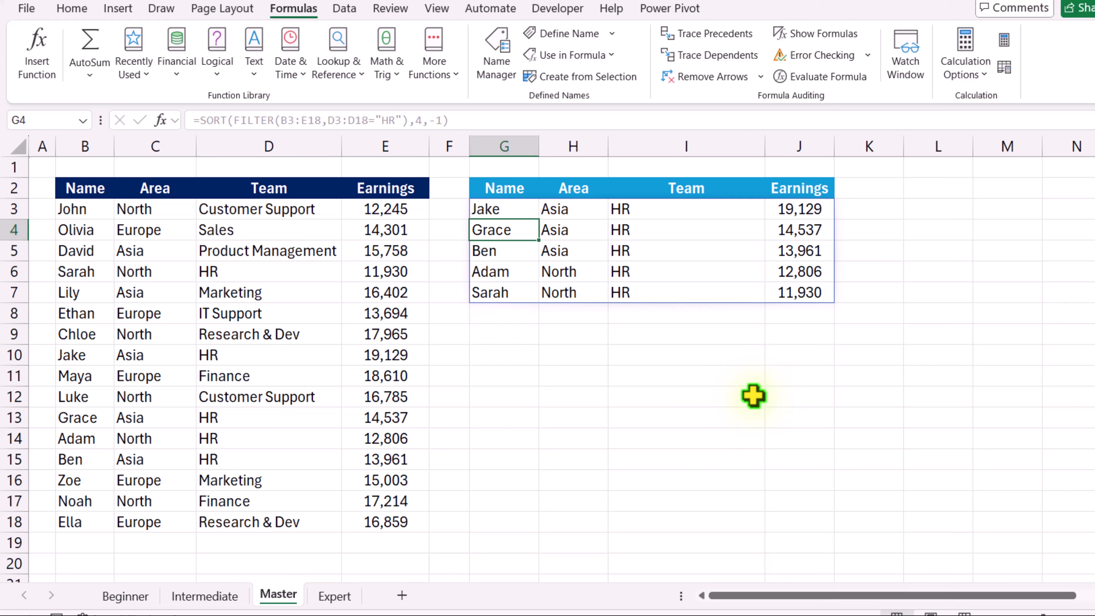
Copy the SORT(FILTER()) expression from G3 without its equals sign, leaving the cell unchanged
left_click(491, 209)
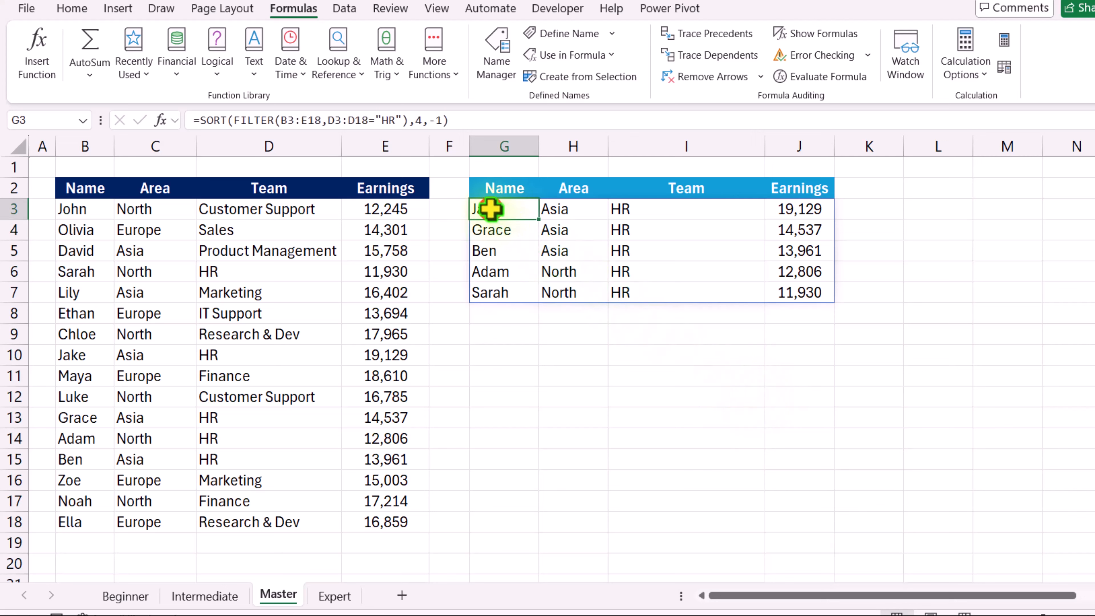
left_click_drag(471, 116, 199, 139)
key("ctrl+c")
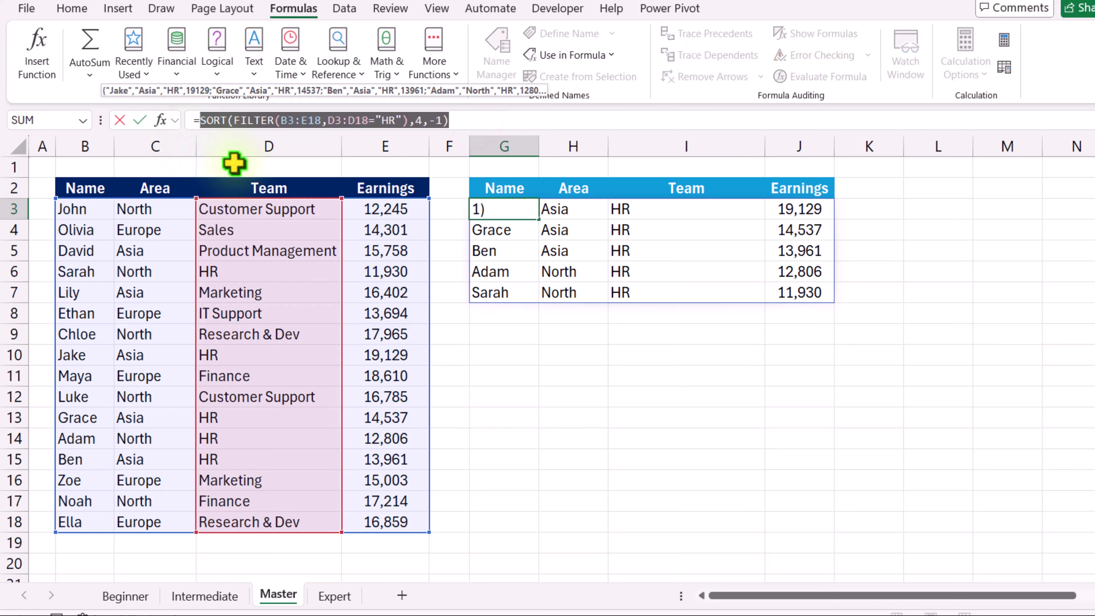
key("Escape")
Start a LAMBDA formula in G10 with parameters array_table and Filter_Col and paste the copied SORT expression as its calculation
left_click(480, 360)
type("=")
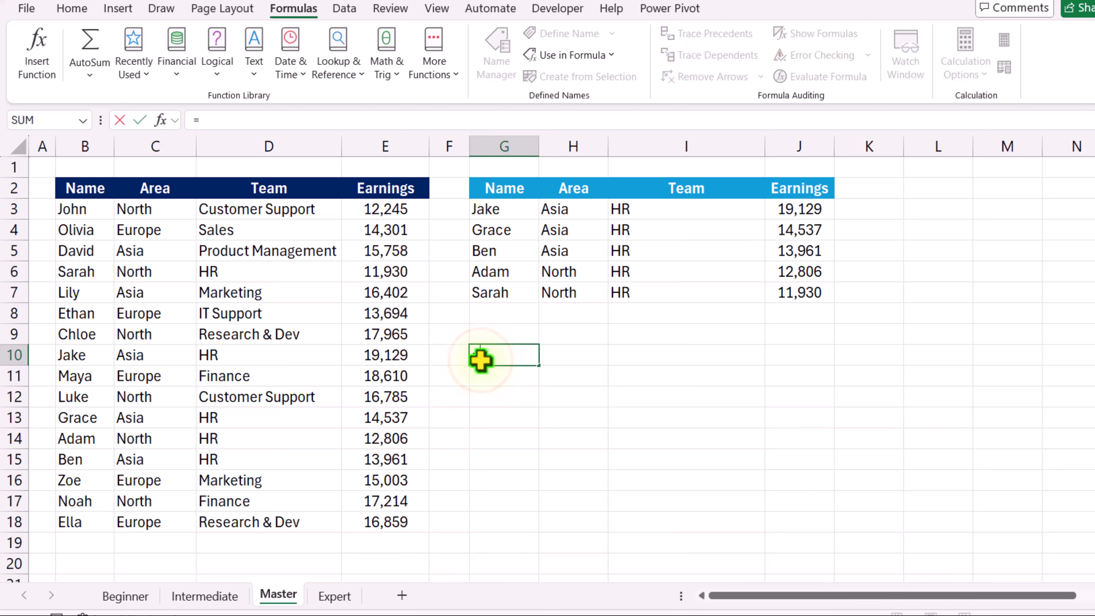
type("lambda")
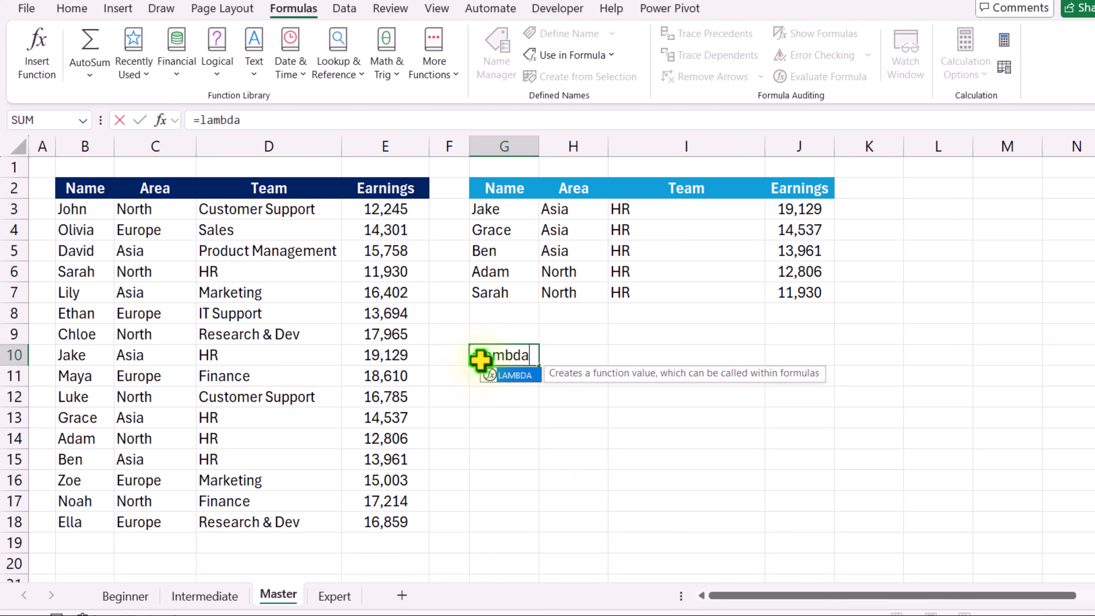
type("(a")
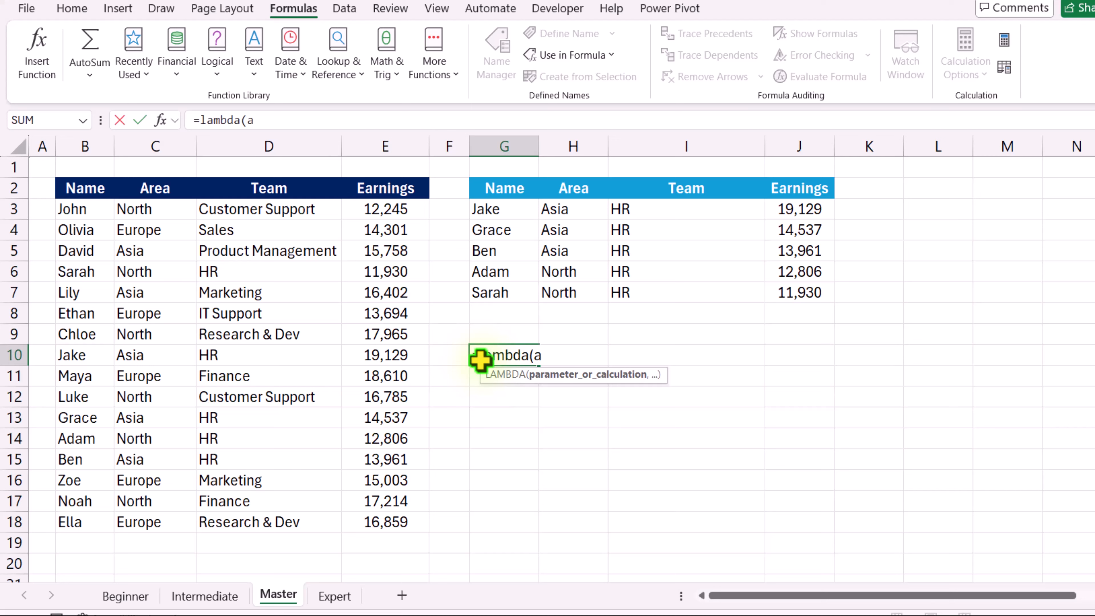
key("BackSpace")
key("BackSpace")
key("BackSpace")
type("array_tabl")
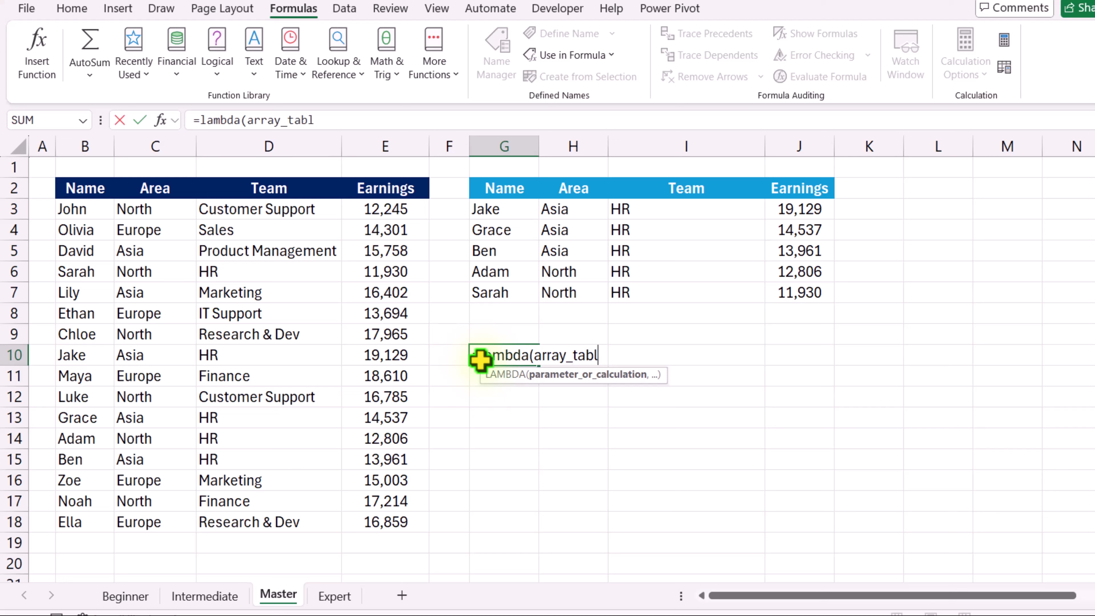
type("e,")
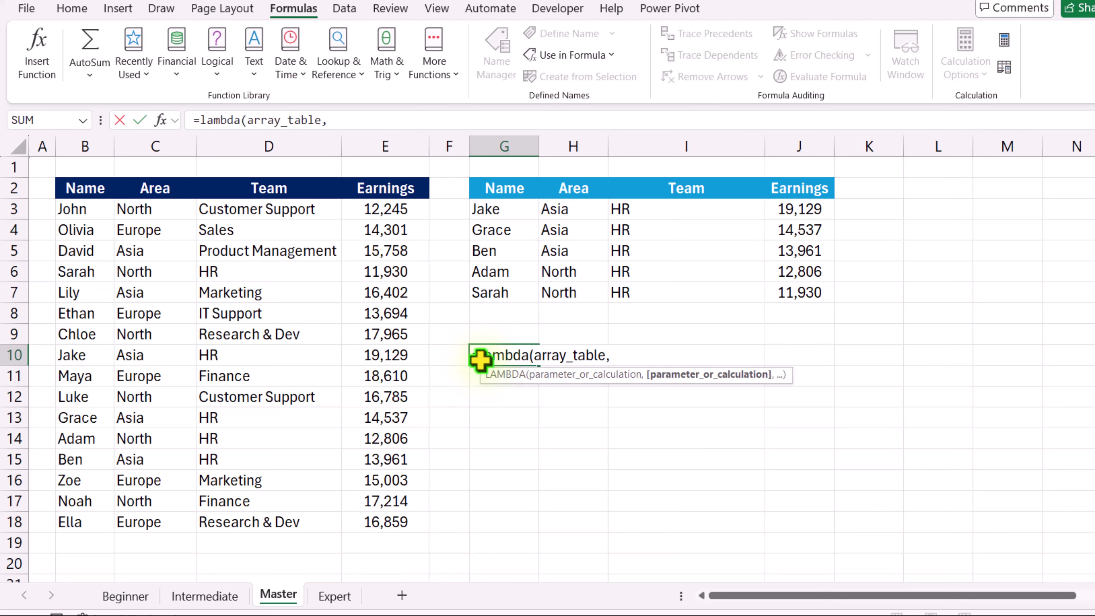
type("Filte")
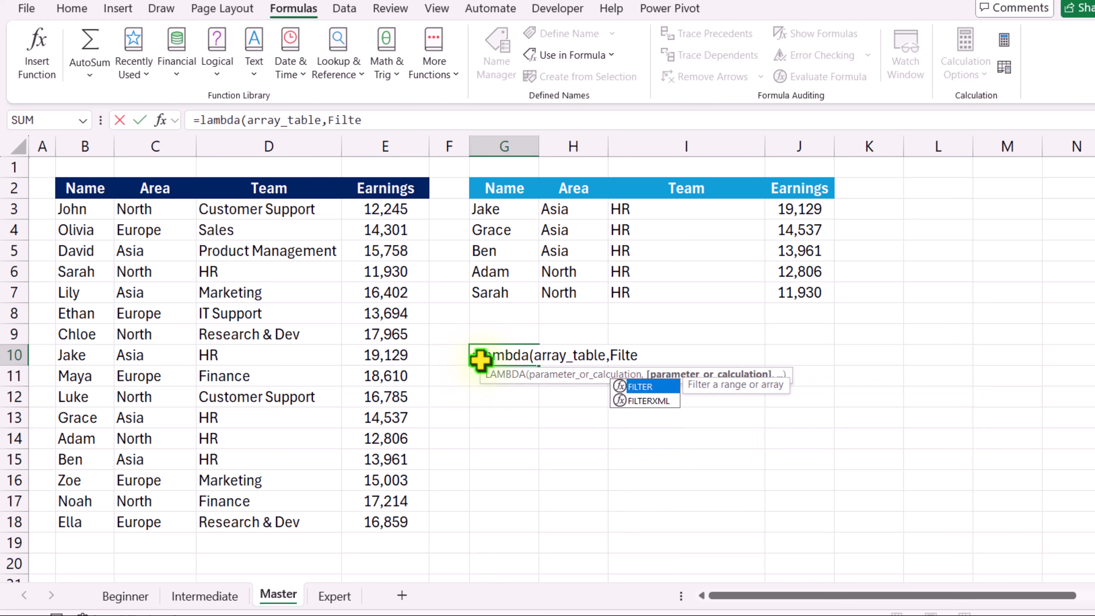
type("r_Col")
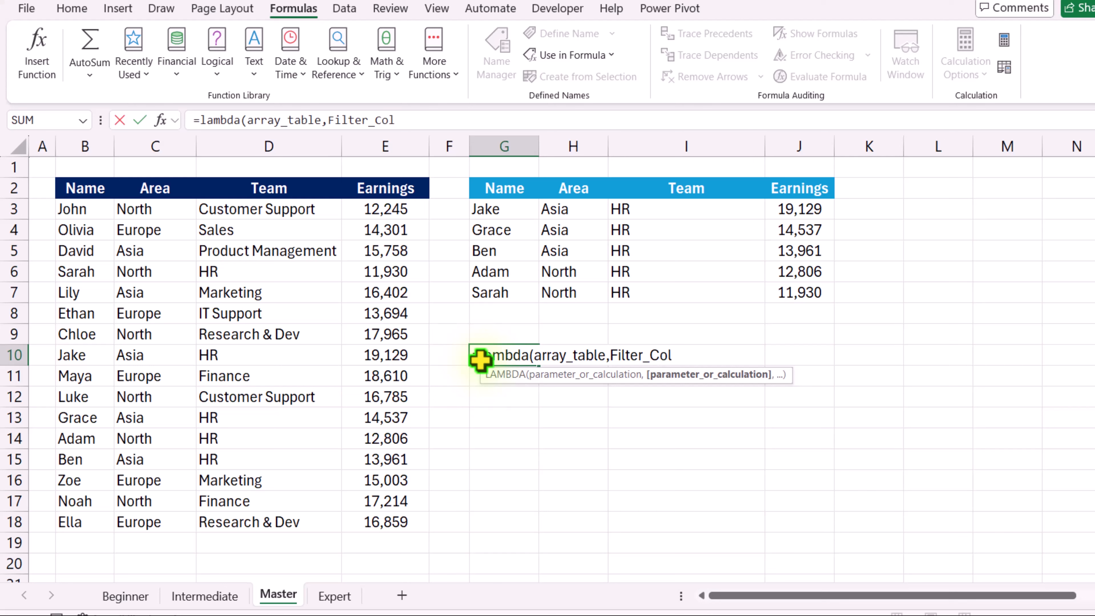
type(",")
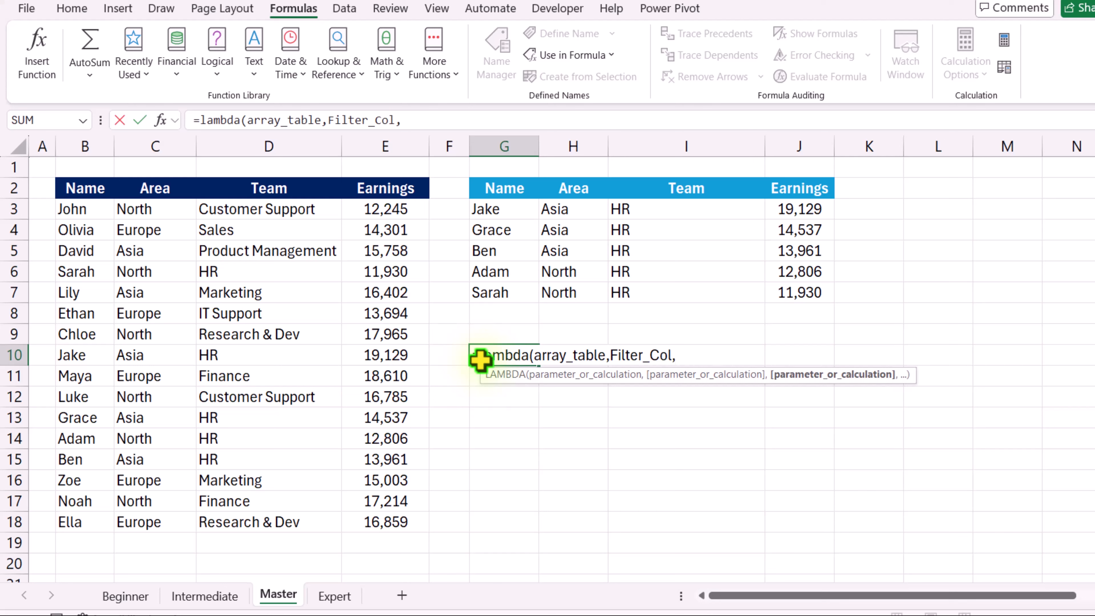
key("ctrl+v")
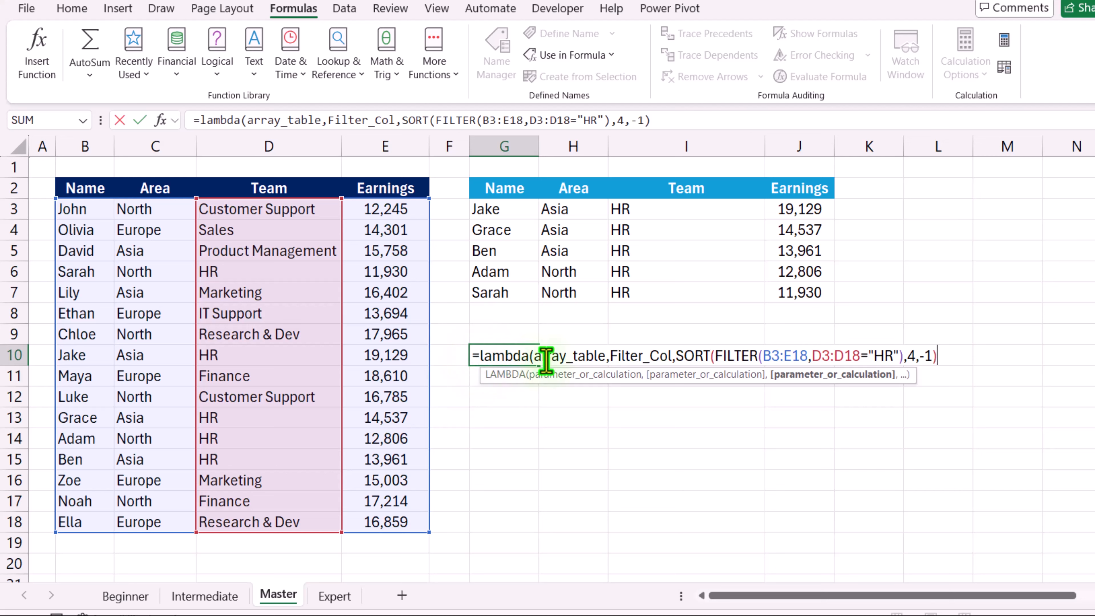
In the G10 LAMBDA, replace B3:E18 with array_table and D3:D18 with Filter_Col, and enter the completed formula
left_click_drag(810, 355, 765, 354)
key("BackSpace")
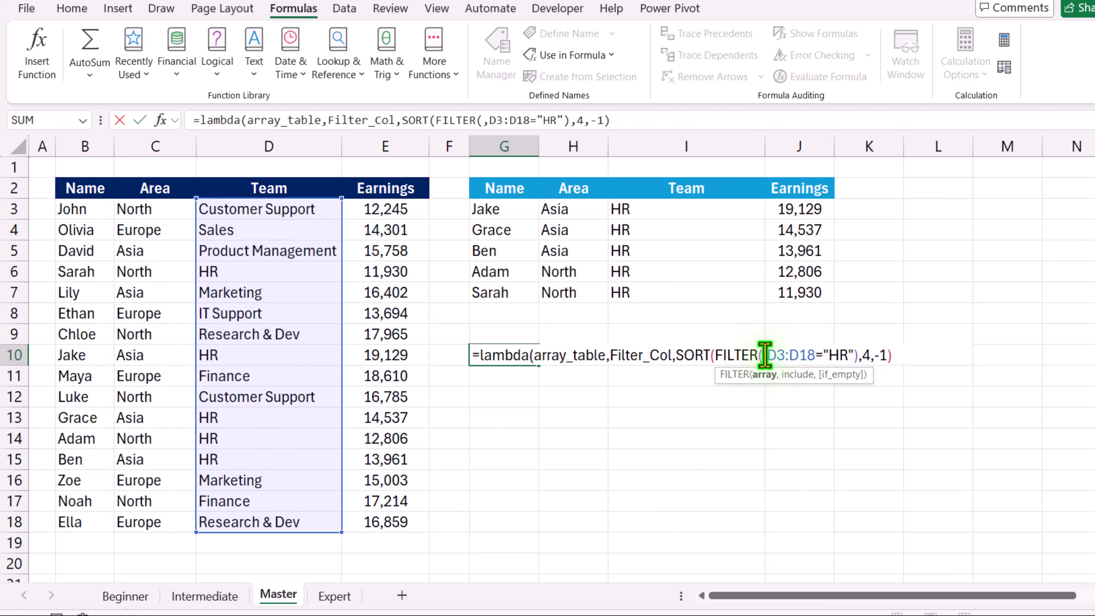
type("array_table")
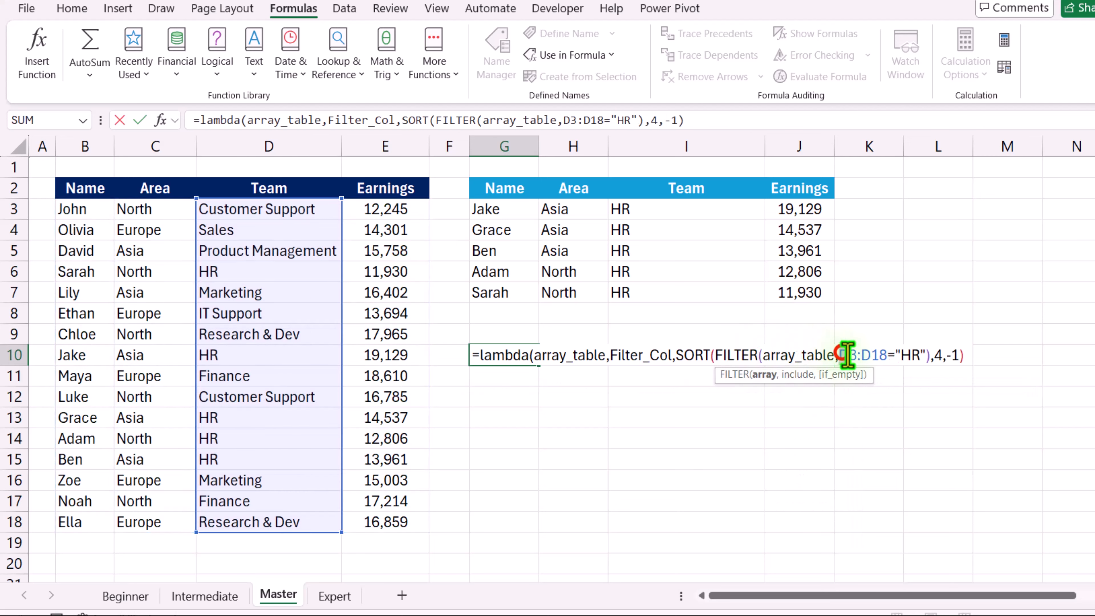
left_click_drag(841, 355, 884, 360)
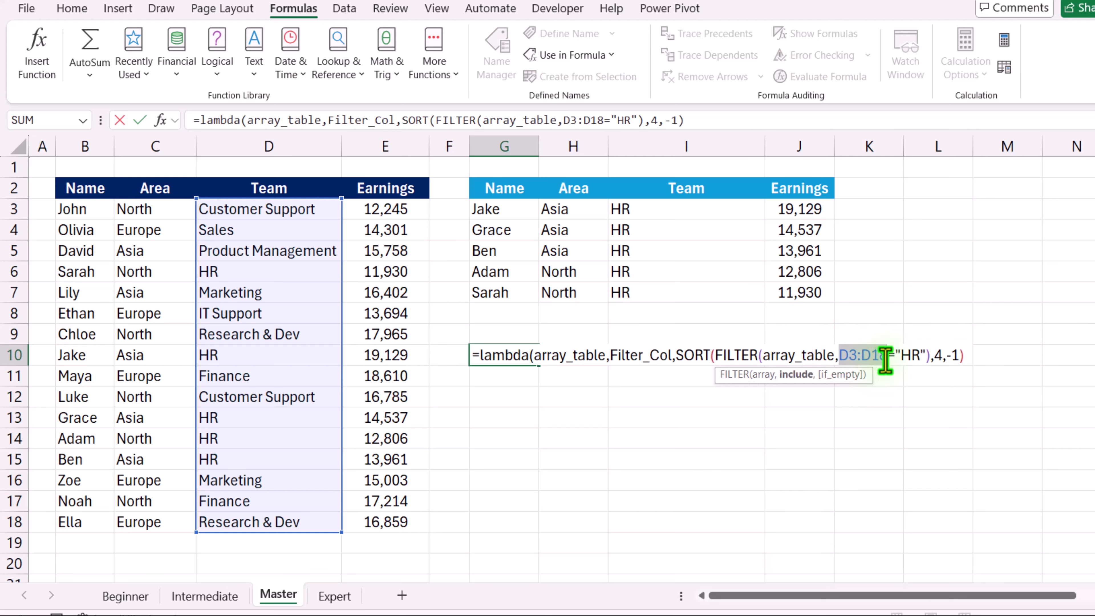
type("Fil")
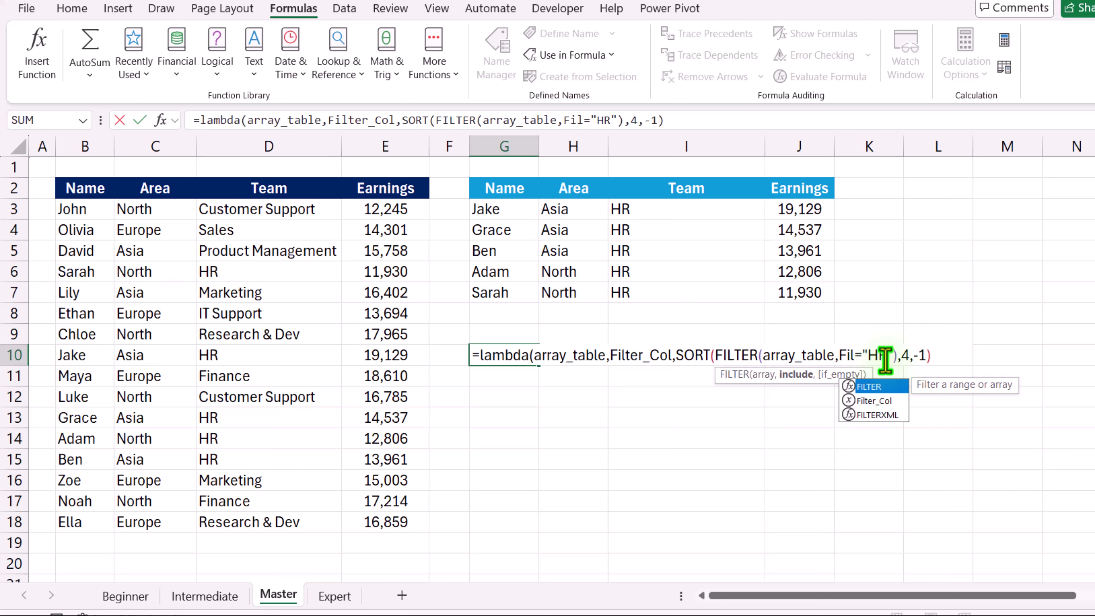
double_click(872, 402)
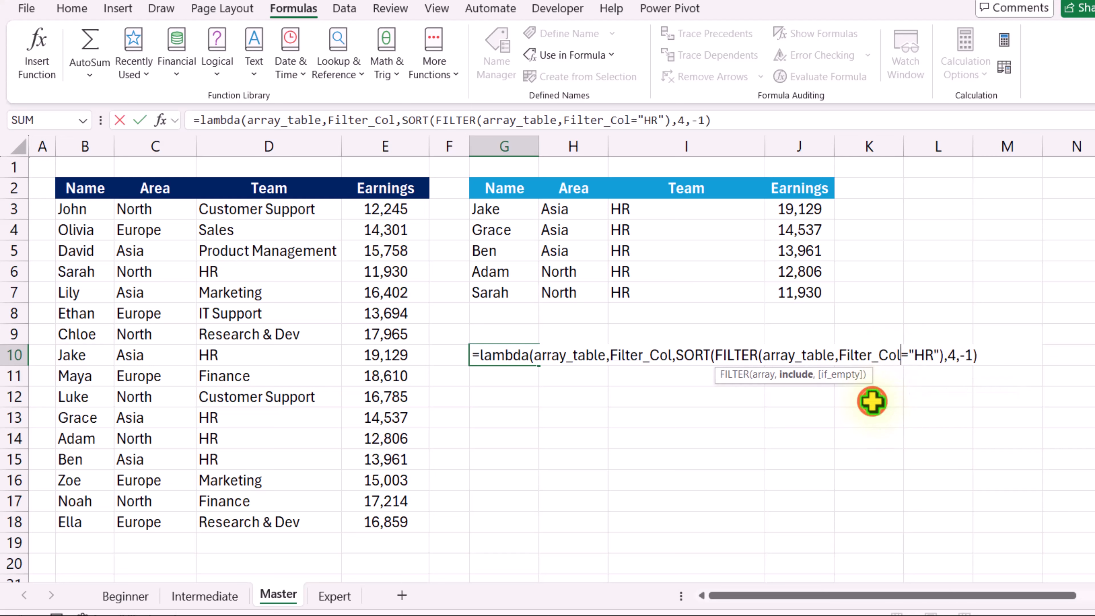
left_click(986, 355)
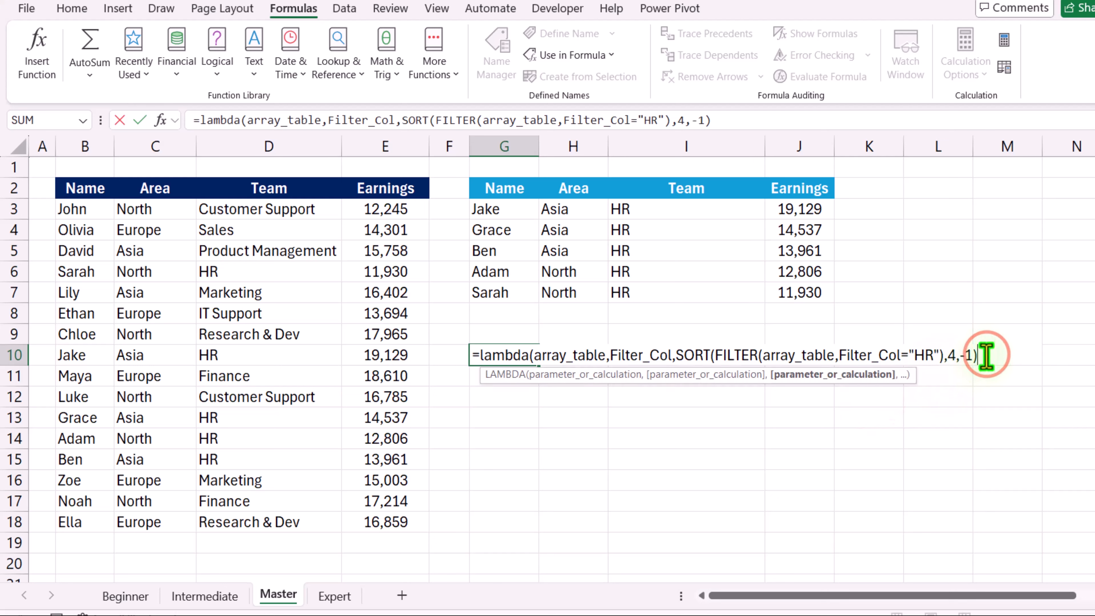
type(")")
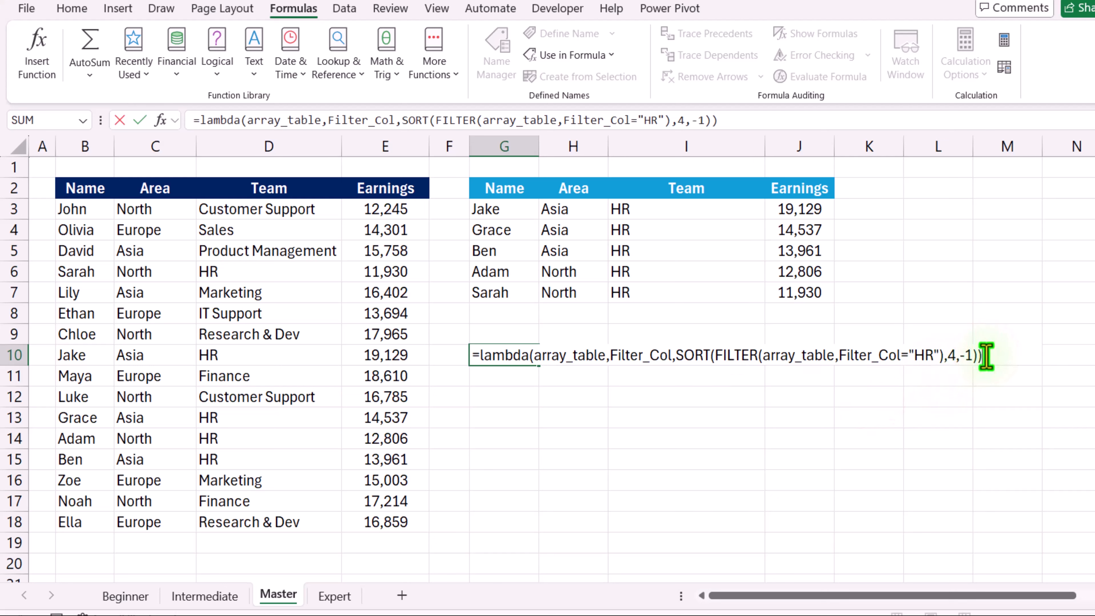
key("Return")
key("Up")
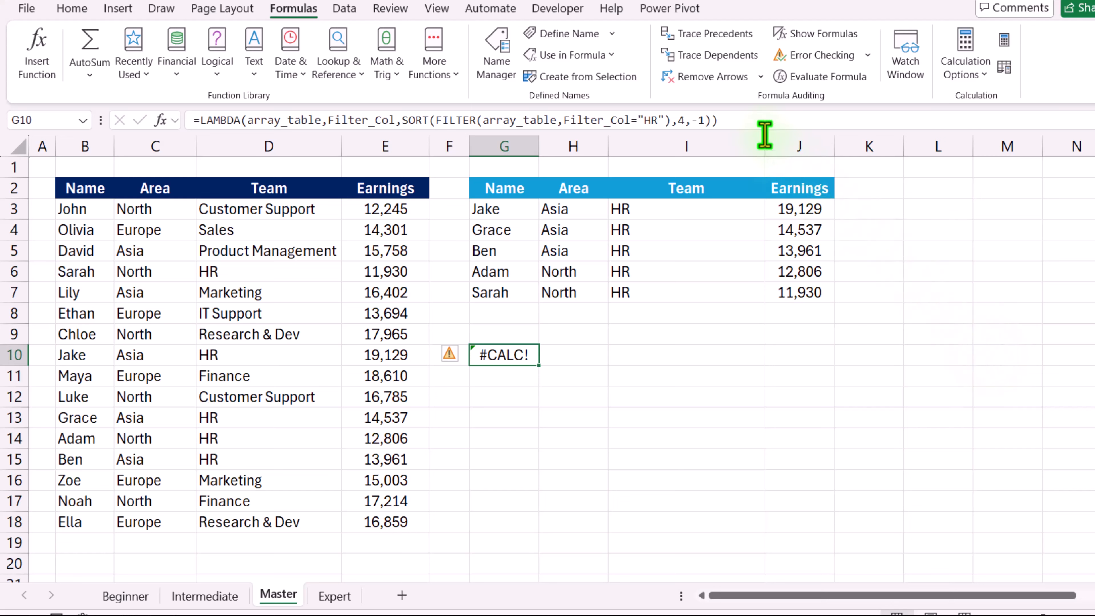
Copy the complete LAMBDA formula from G10 without changing the cell
left_click_drag(752, 119, 132, 169)
key("ctrl+c")
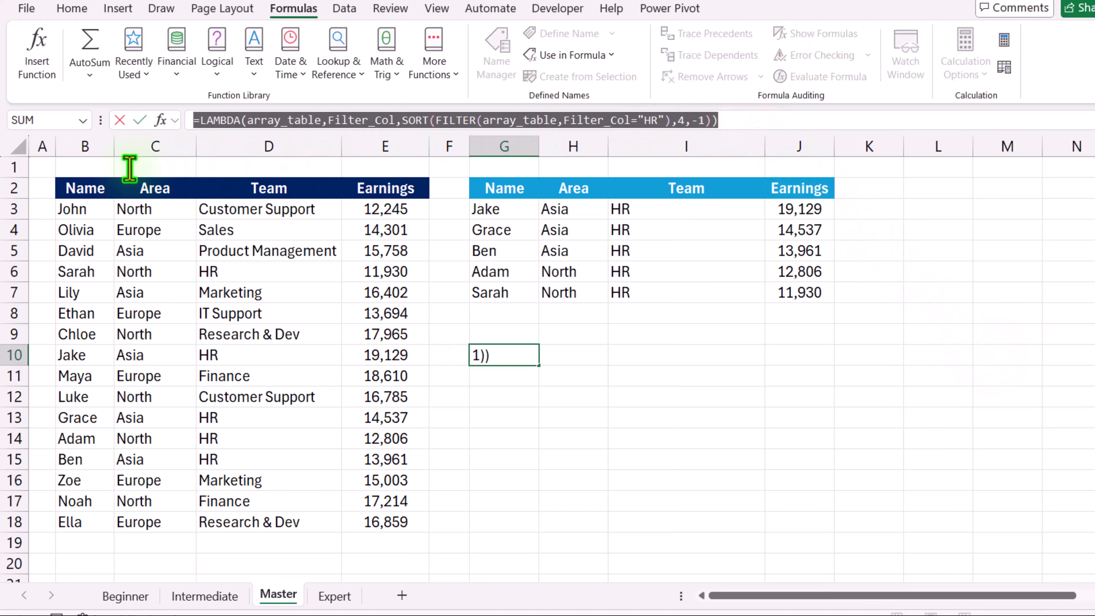
key("Escape")
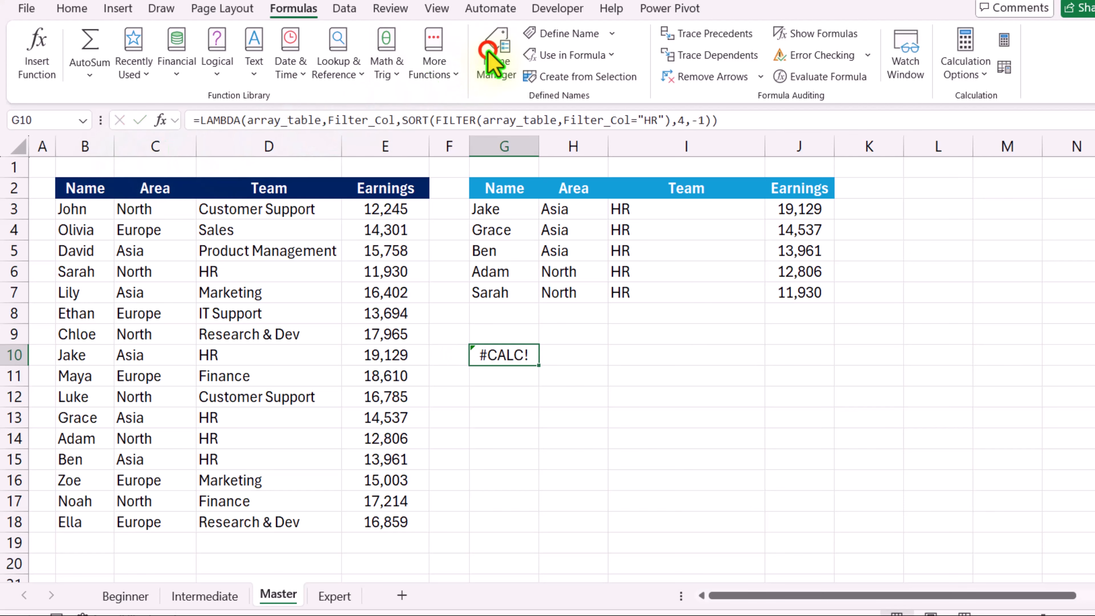
Define a workbook-scoped name Team_Filter that refers to the copied LAMBDA formula
left_click(495, 52)
left_click(493, 100)
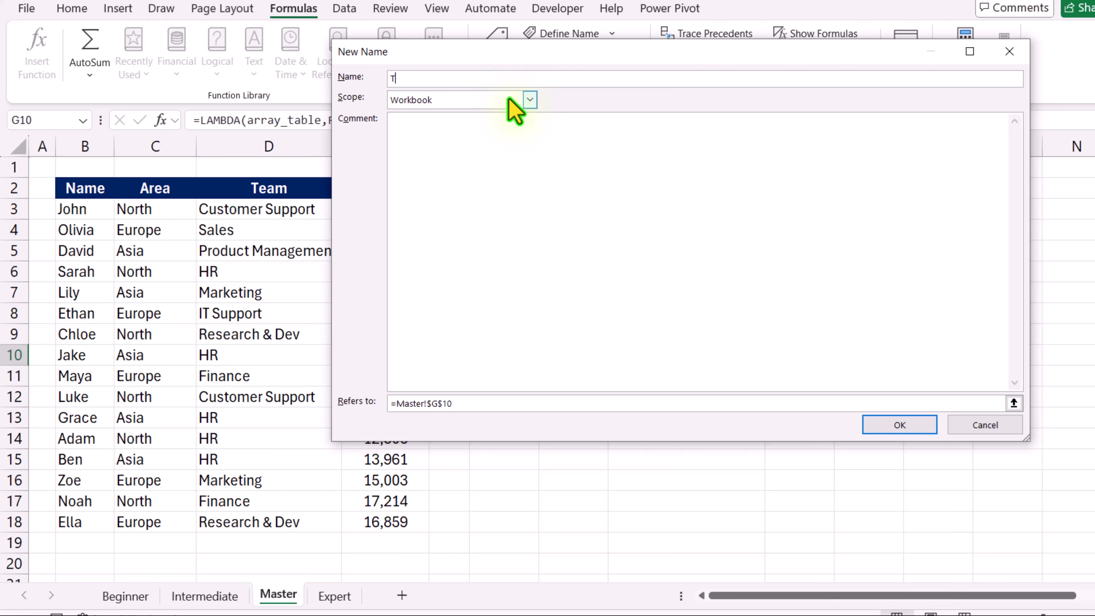
type("Team_Filter")
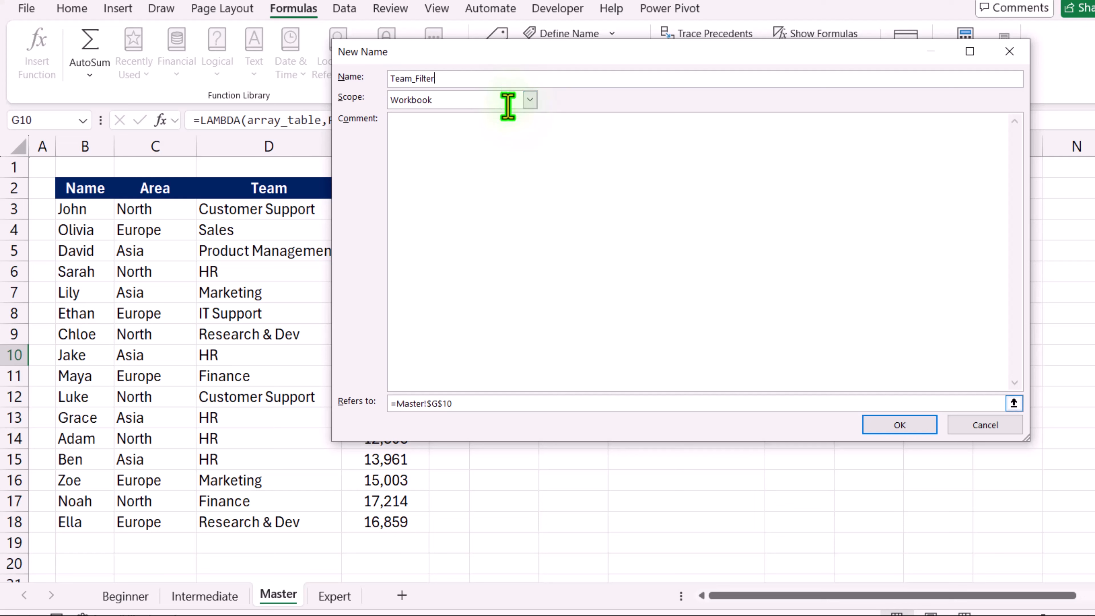
left_click_drag(481, 402, 380, 405)
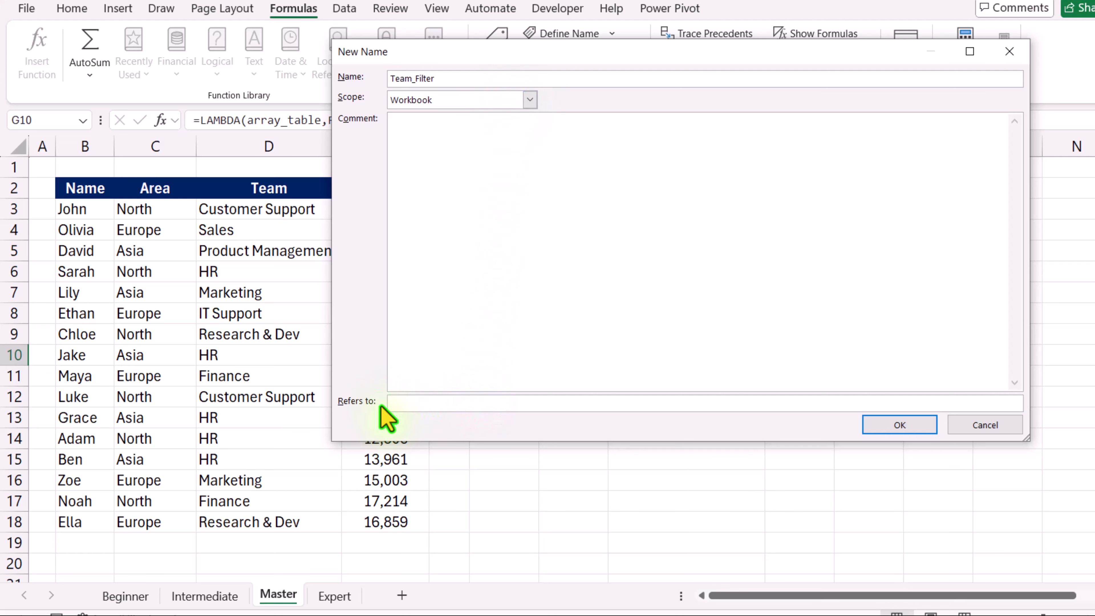
key("ctrl+v")
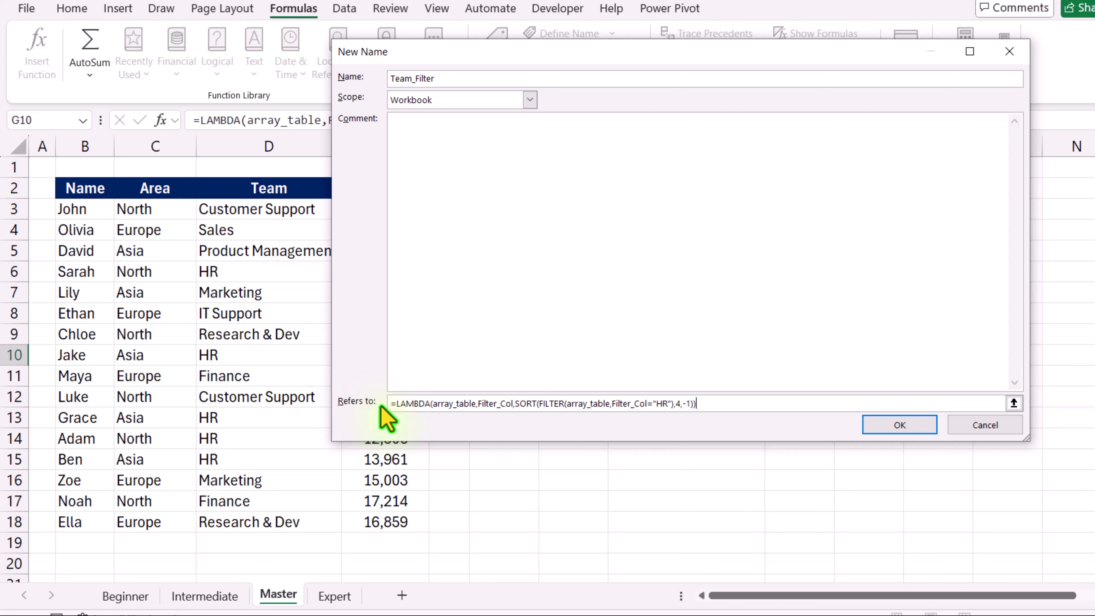
left_click(901, 429)
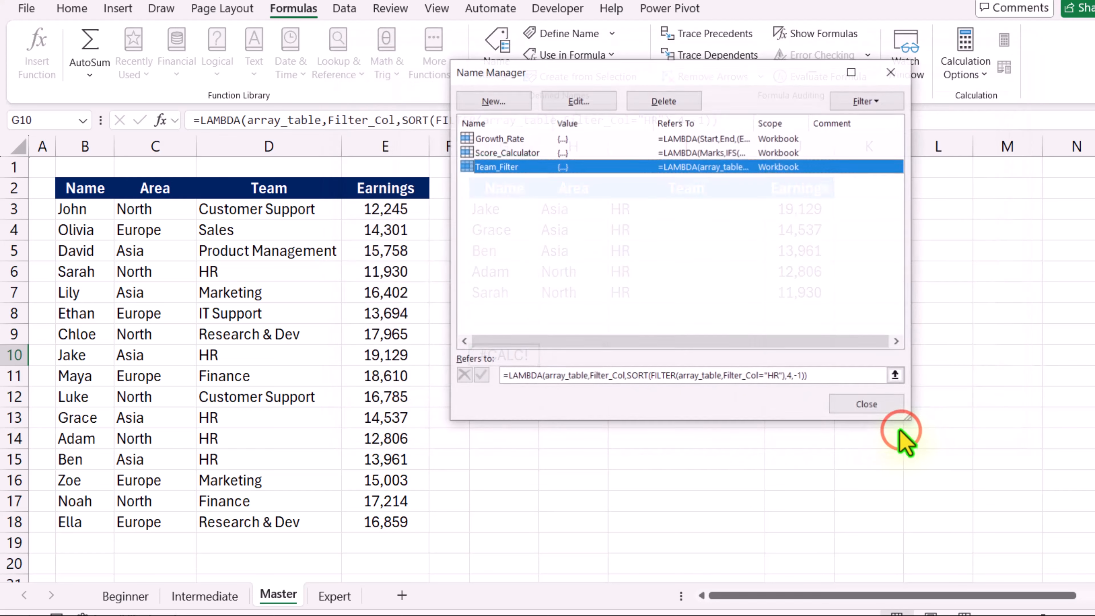
left_click(882, 410)
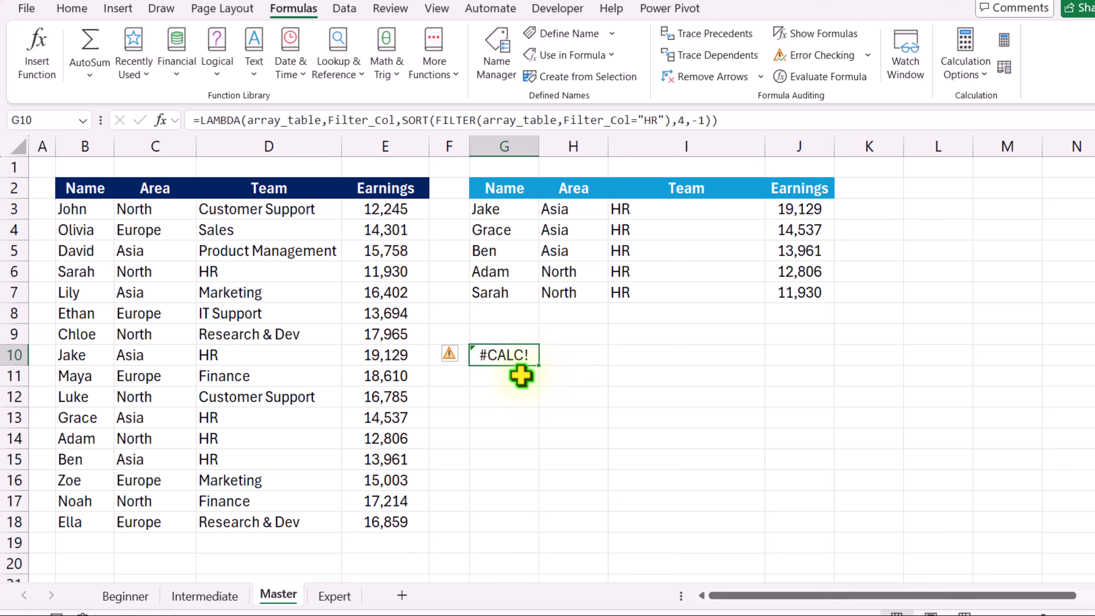
Replace the formula in G10 with =Team_Filter(B3:E18,D3:D18)
key("Delete")
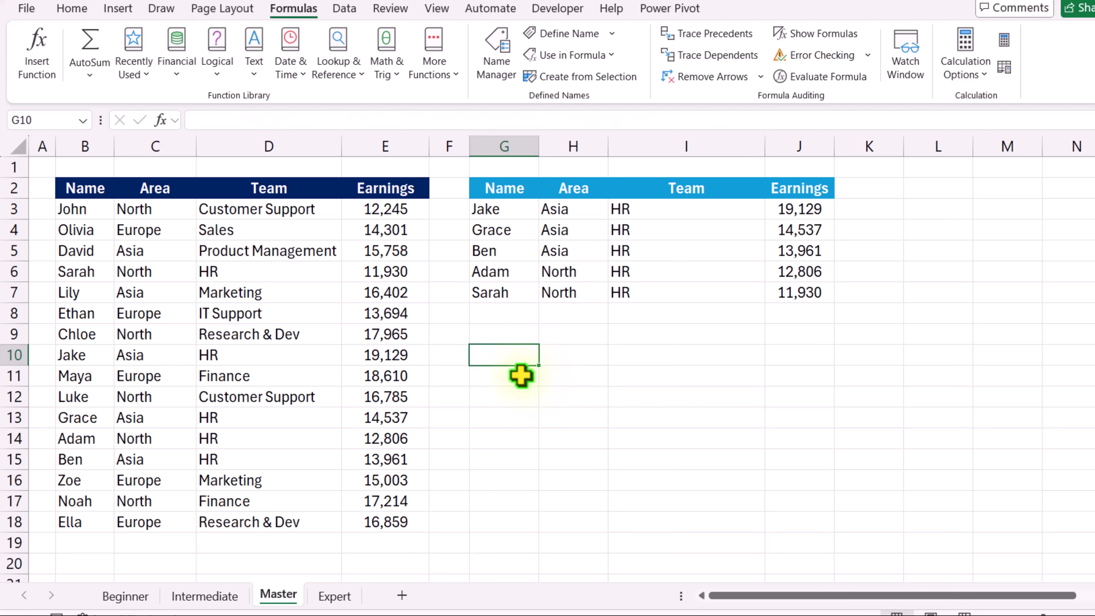
type("=Te")
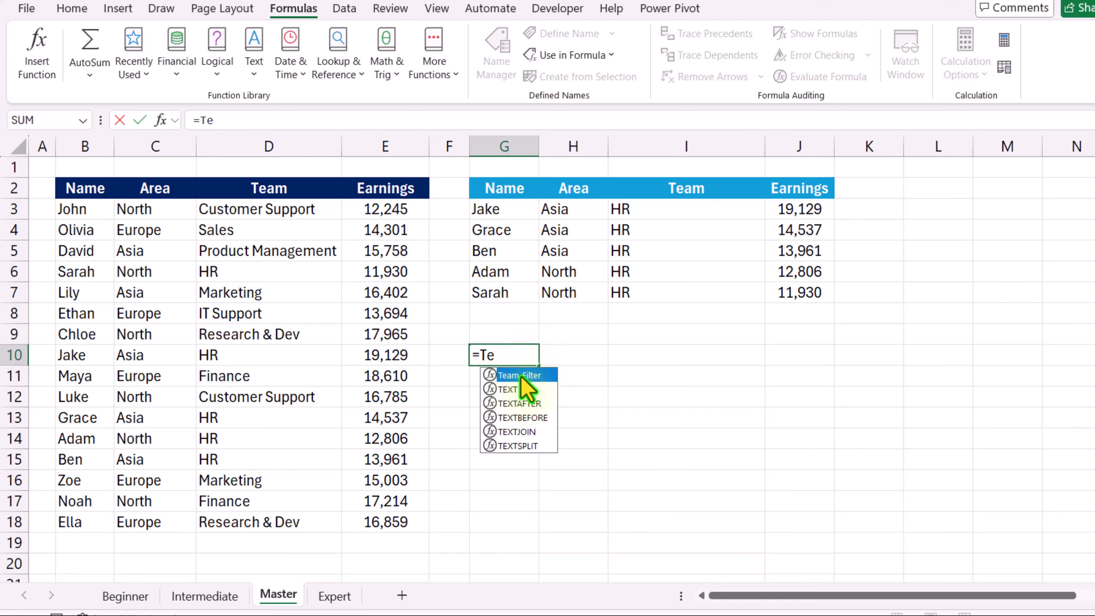
double_click(520, 375)
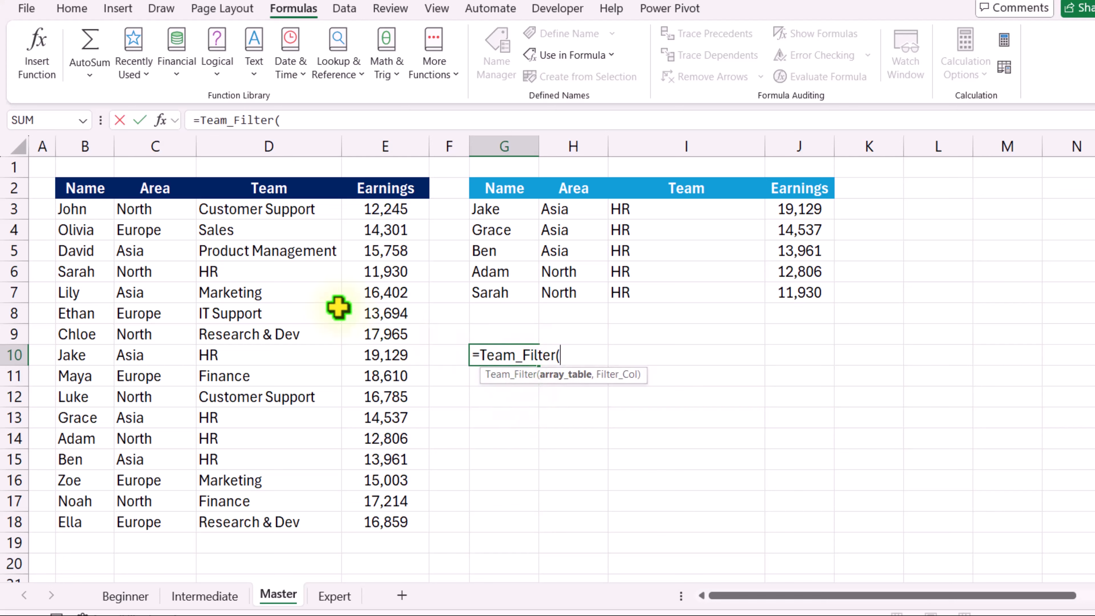
left_click_drag(85, 209, 379, 522)
type(",")
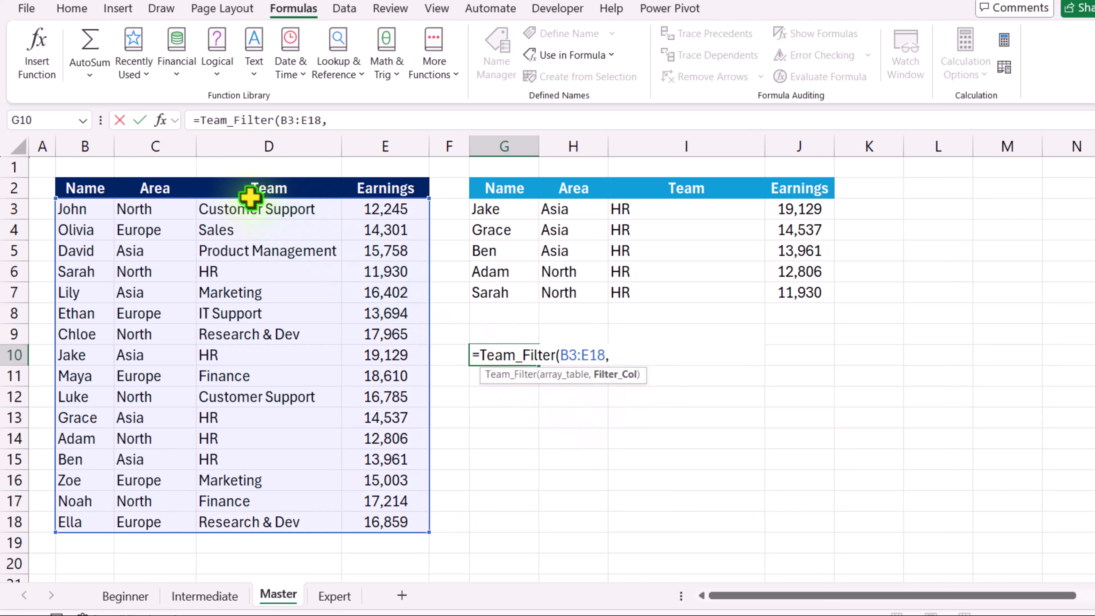
left_click_drag(251, 202, 271, 520)
type(")")
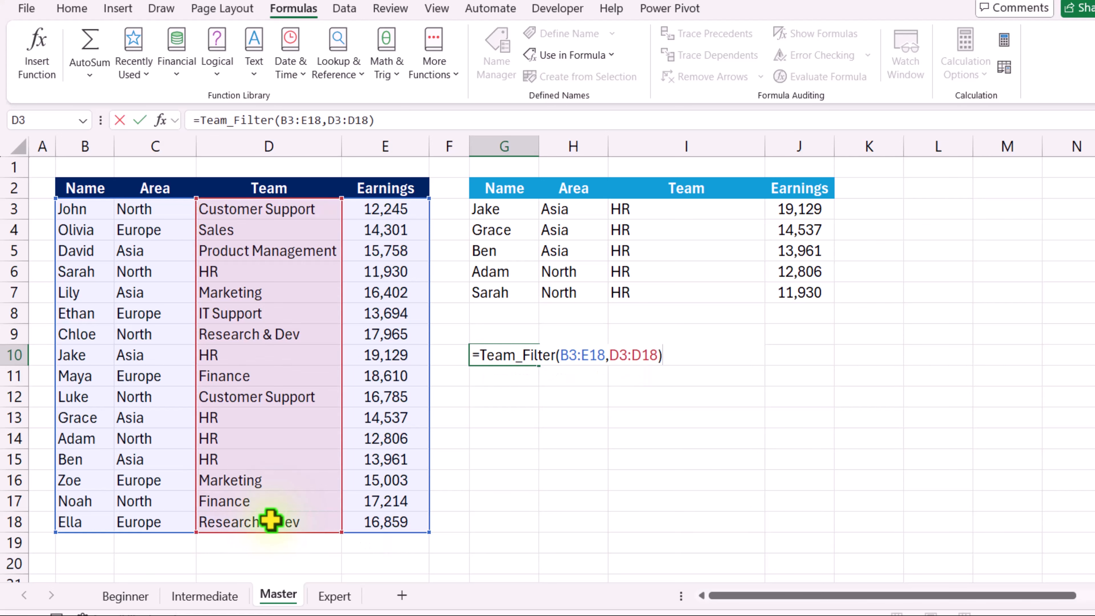
key("Return")
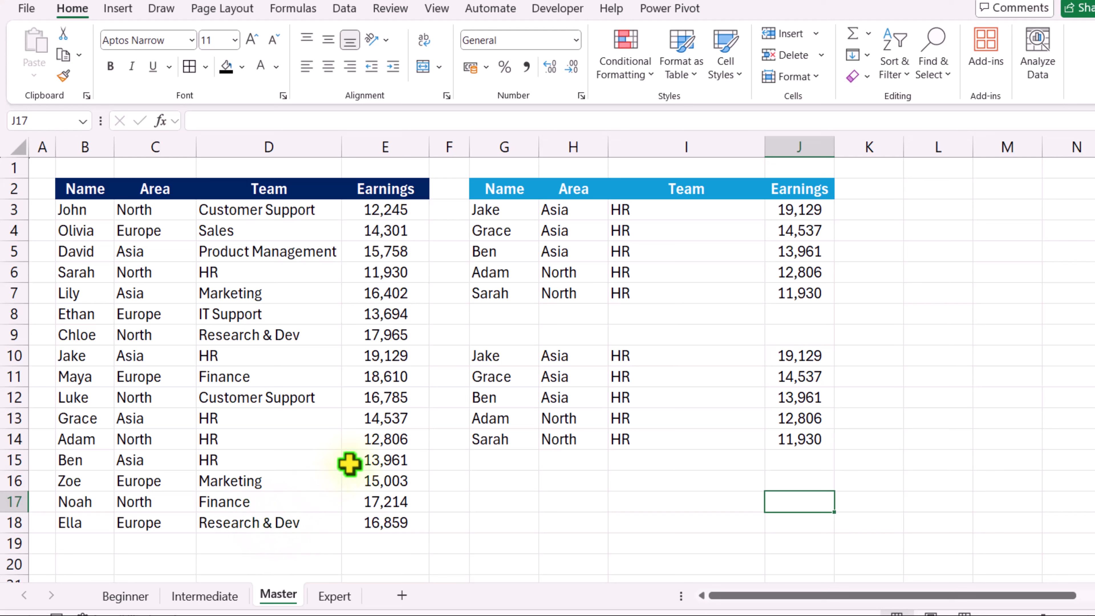
Copy the full SORT(FILTER()) formula from G3, including its equals sign
left_click(502, 354)
left_click(494, 211)
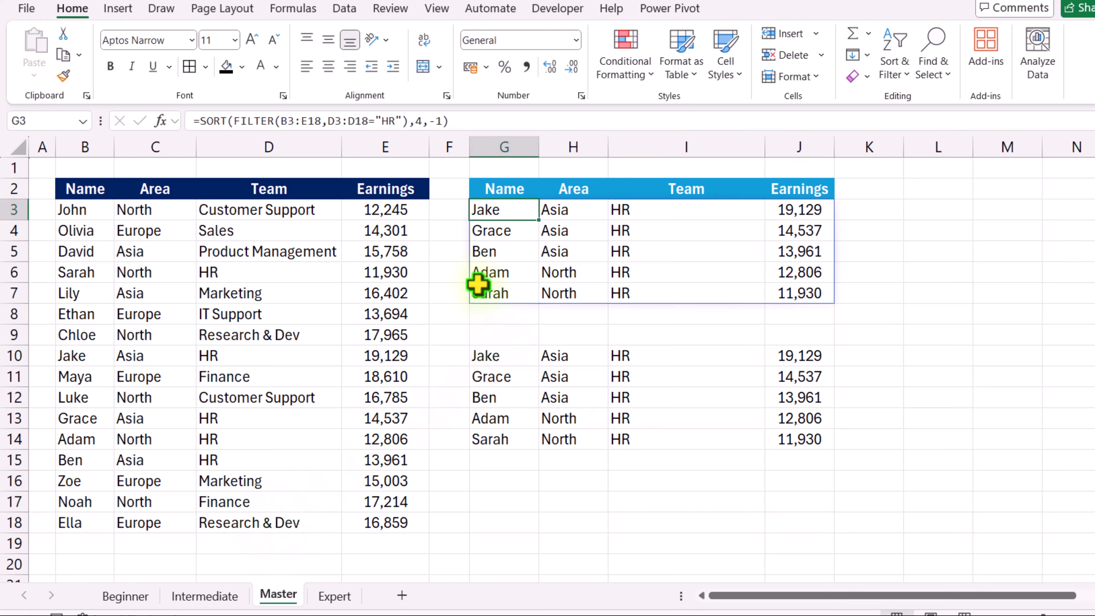
left_click(471, 122)
left_click_drag(472, 124, 288, 125)
key("Escape")
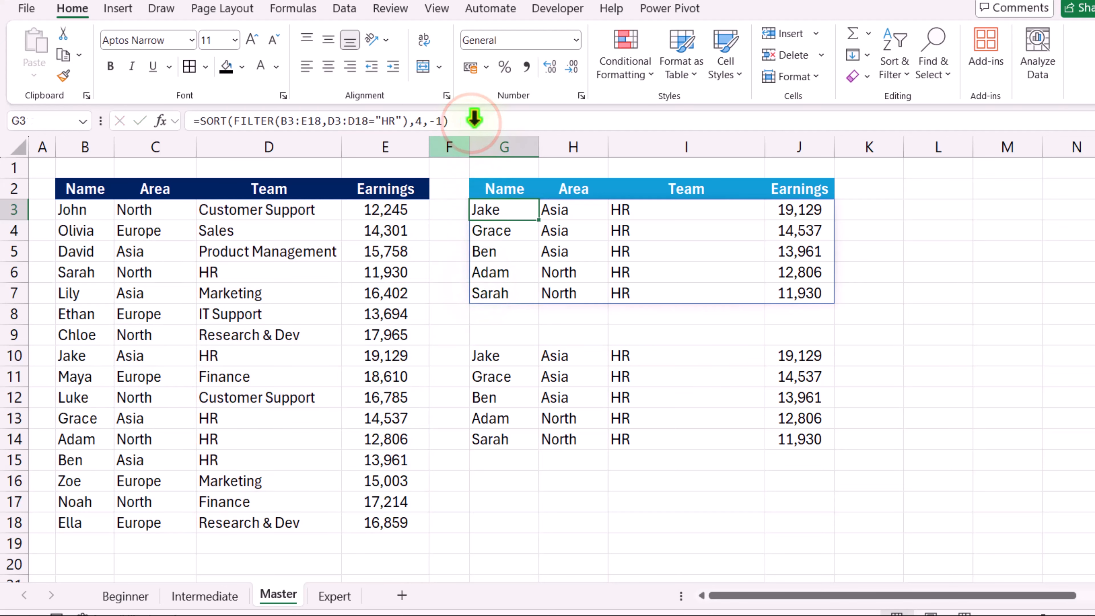
left_click_drag(475, 125, 150, 131)
key("ctrl+c")
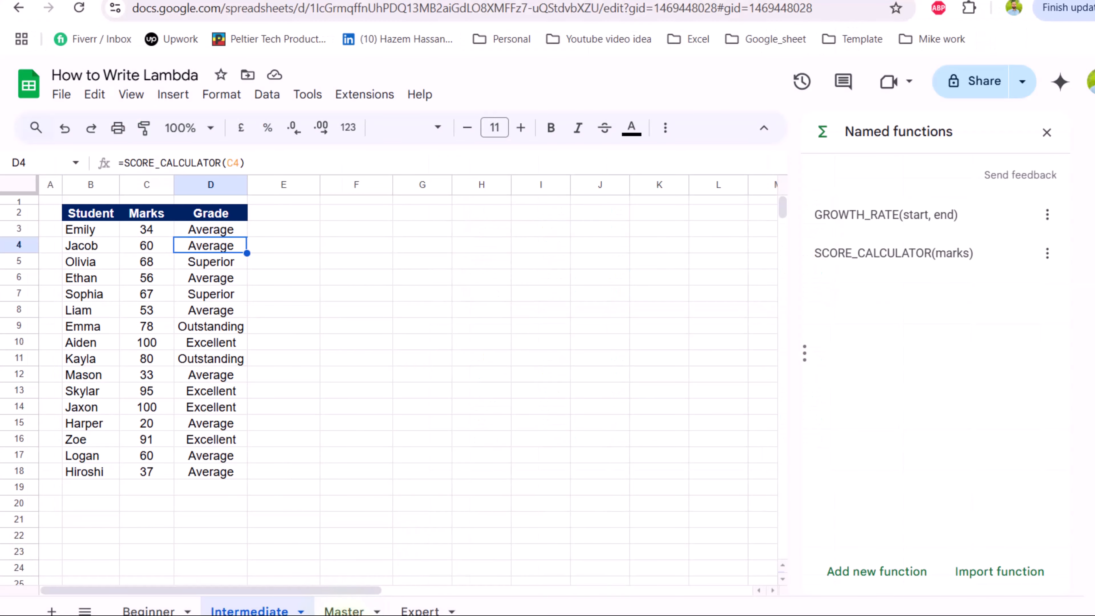
Switch to Google Sheets and, on the Master sheet, start a new named function called TEAM_FILTER
left_click(342, 609)
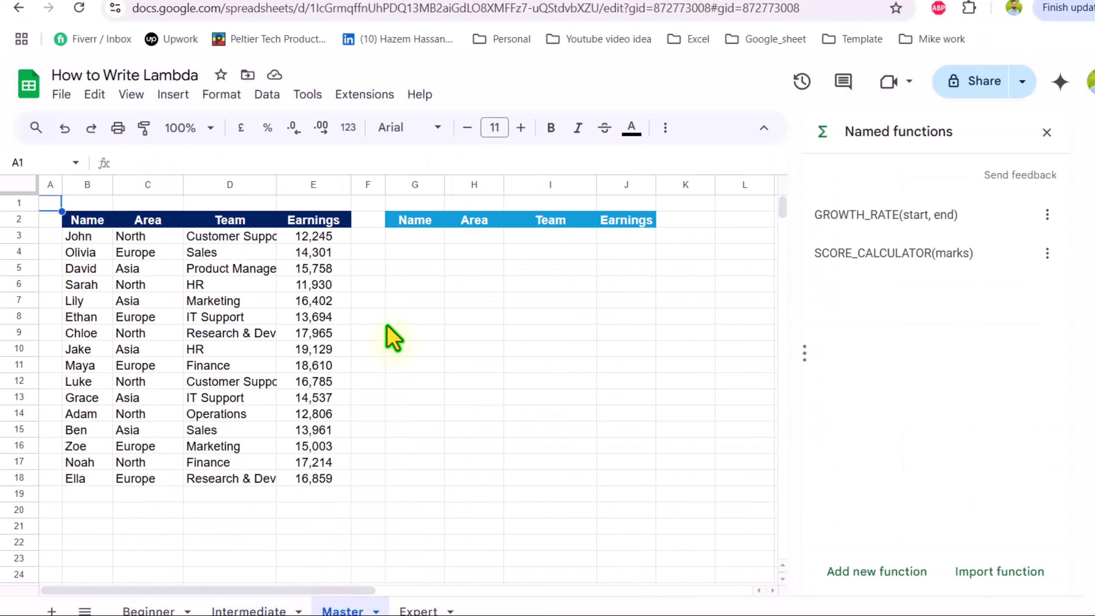
left_click(876, 571)
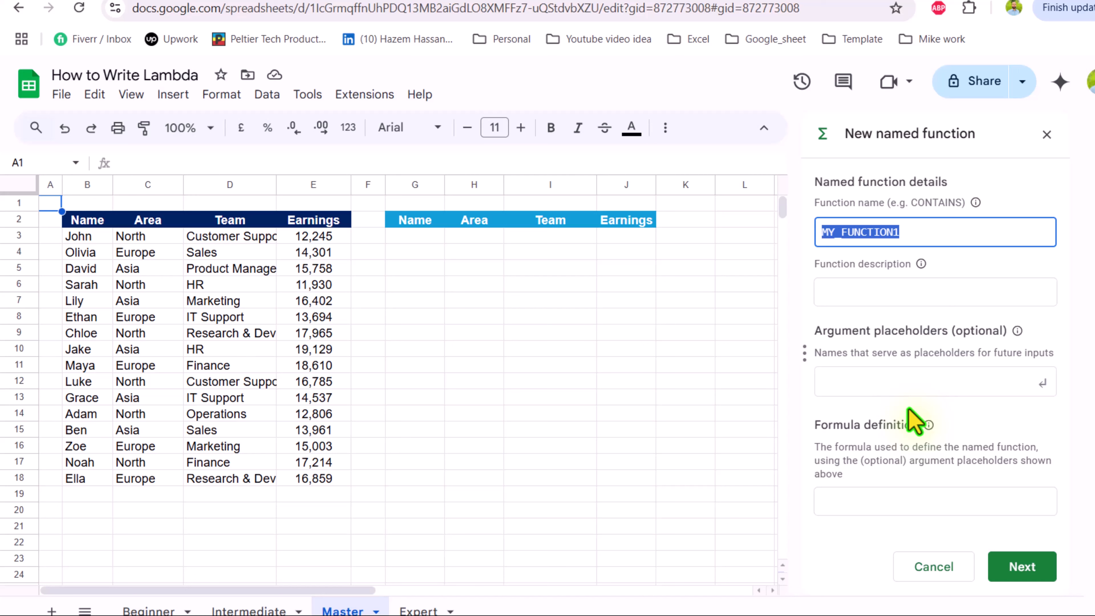
type("TEAM_FILTER")
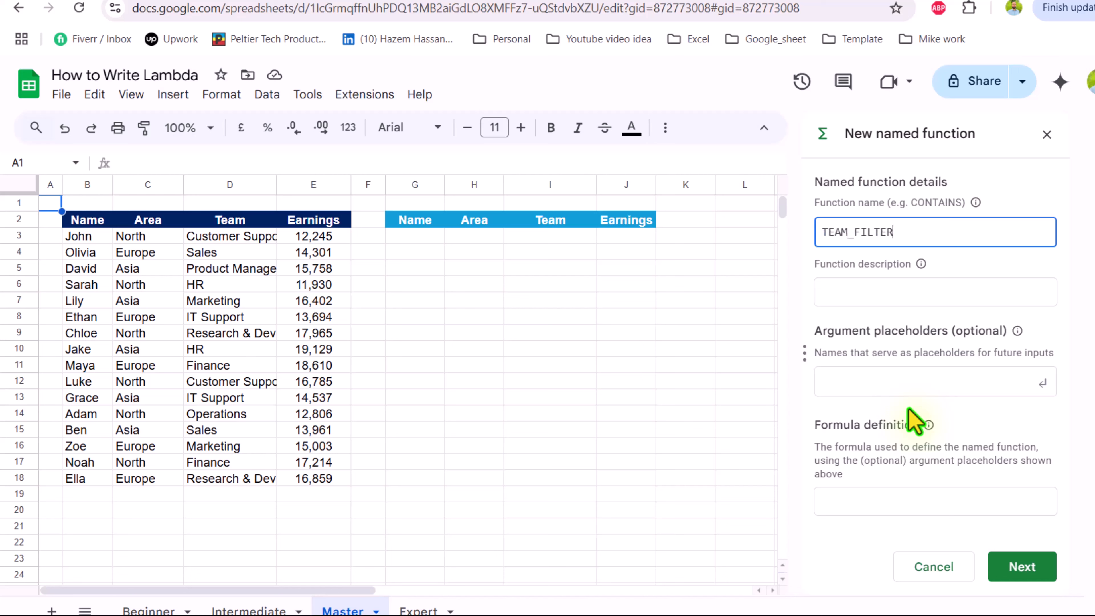
Add the argument placeholders array and filter_col to the TEAM_FILTER function
left_click(887, 387)
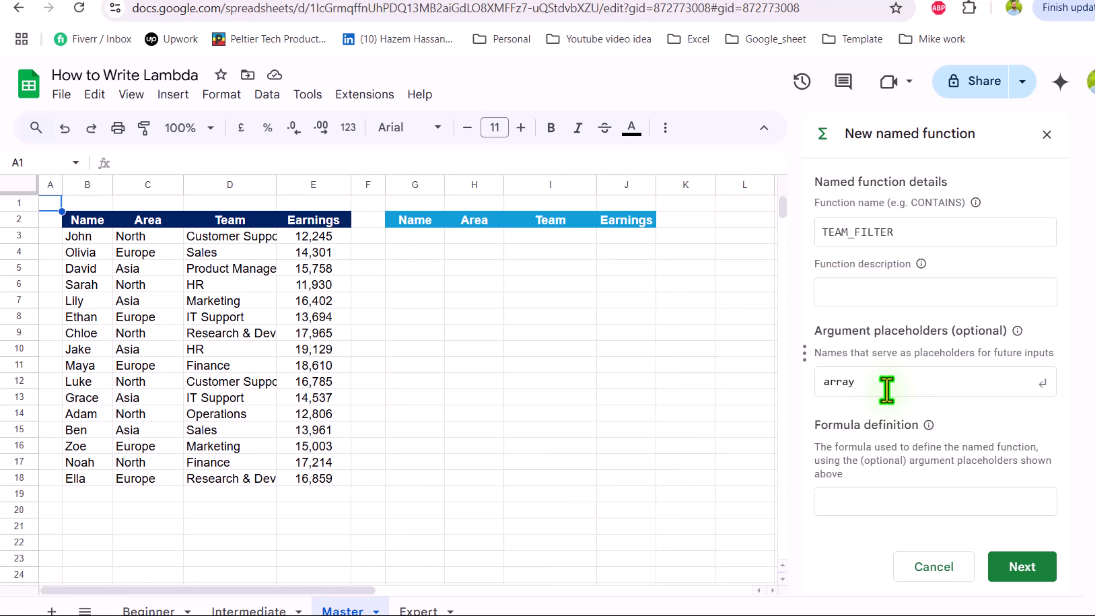
left_click(1042, 382)
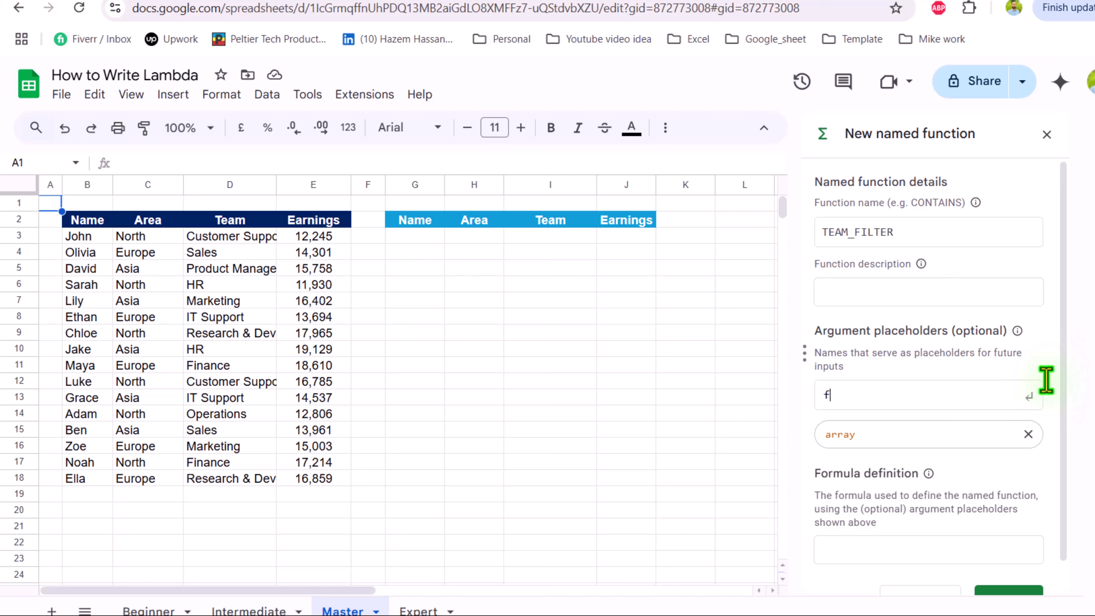
type("filter_col")
left_click(1028, 395)
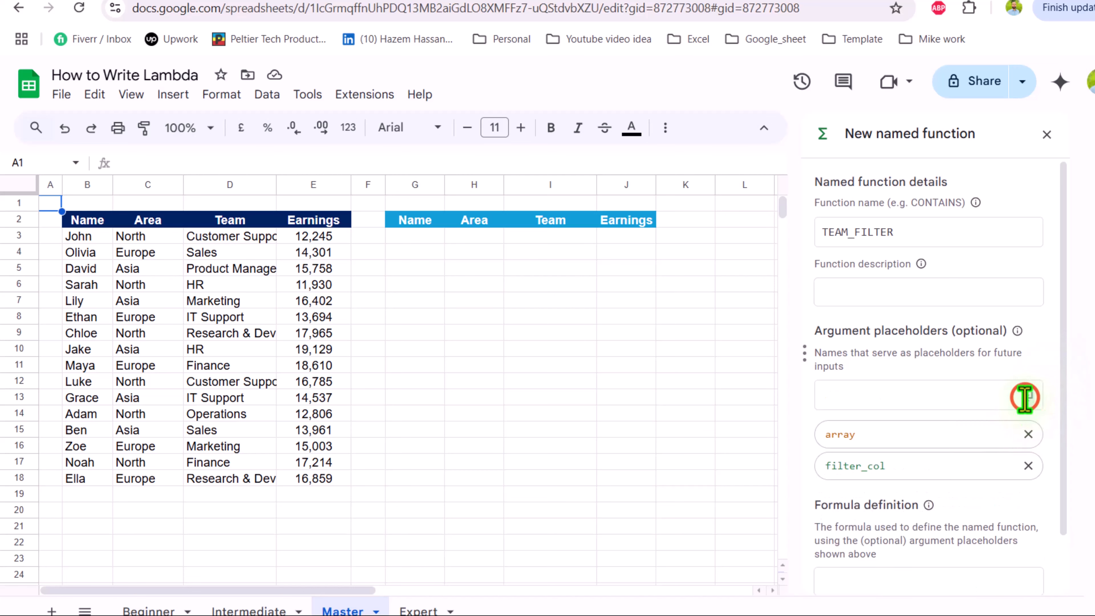
Paste the copied SORT(FILTER()) formula as the formula definition of TEAM_FILTER
scroll(1023, 396, "down", 1)
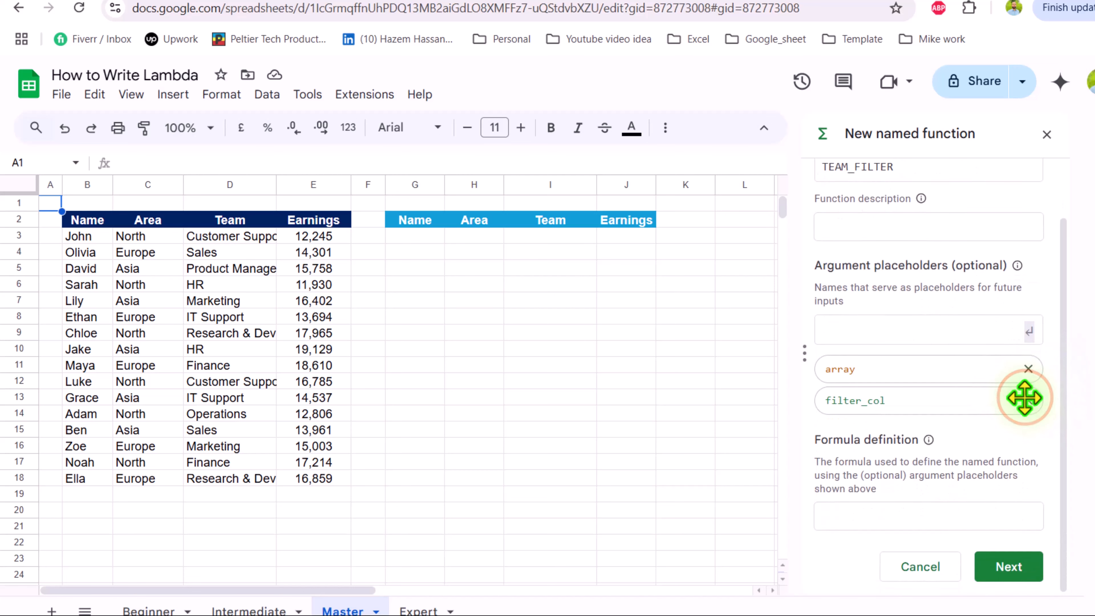
left_click(866, 520)
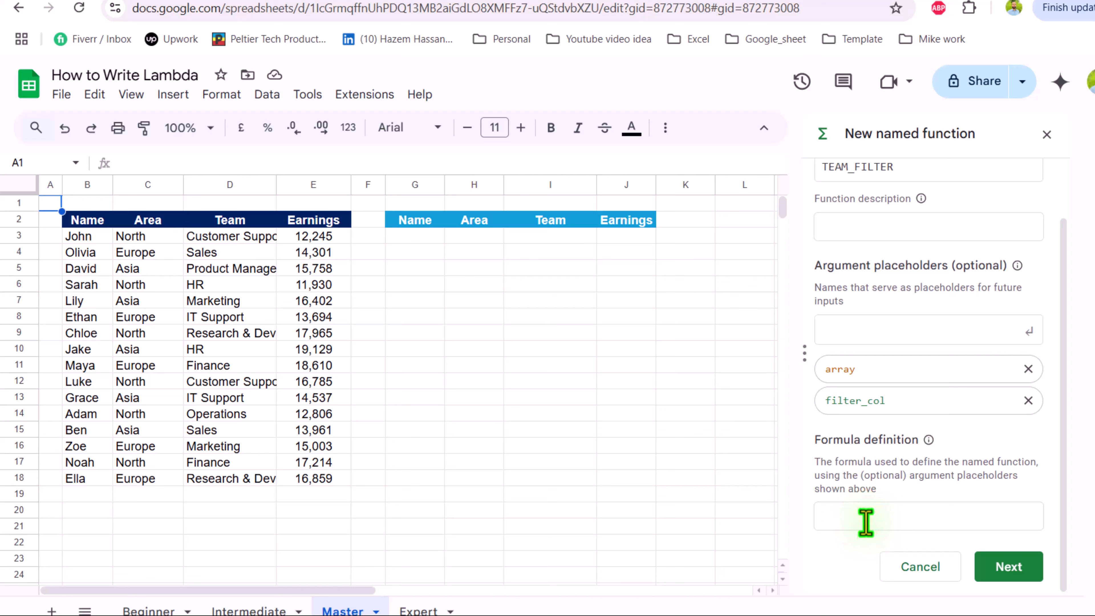
key("ctrl+v")
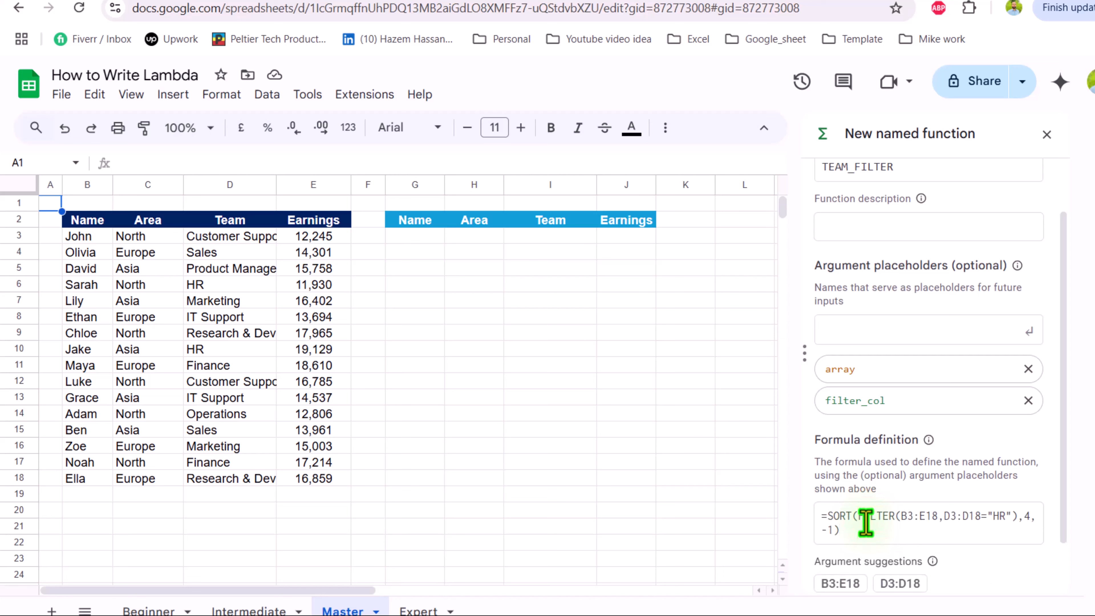
Replace the B3:E18 range in the TEAM_FILTER formula definition with the array placeholder
left_click(933, 516)
key("BackSpace")
key("BackSpace")
key("BackSpace")
key("BackSpace")
key("BackSpace")
key("BackSpace")
type("array")
Replace D3:D18 in the formula definition with filter_col and create the TEAM_FILTER named function
left_click_drag(937, 517, 972, 517)
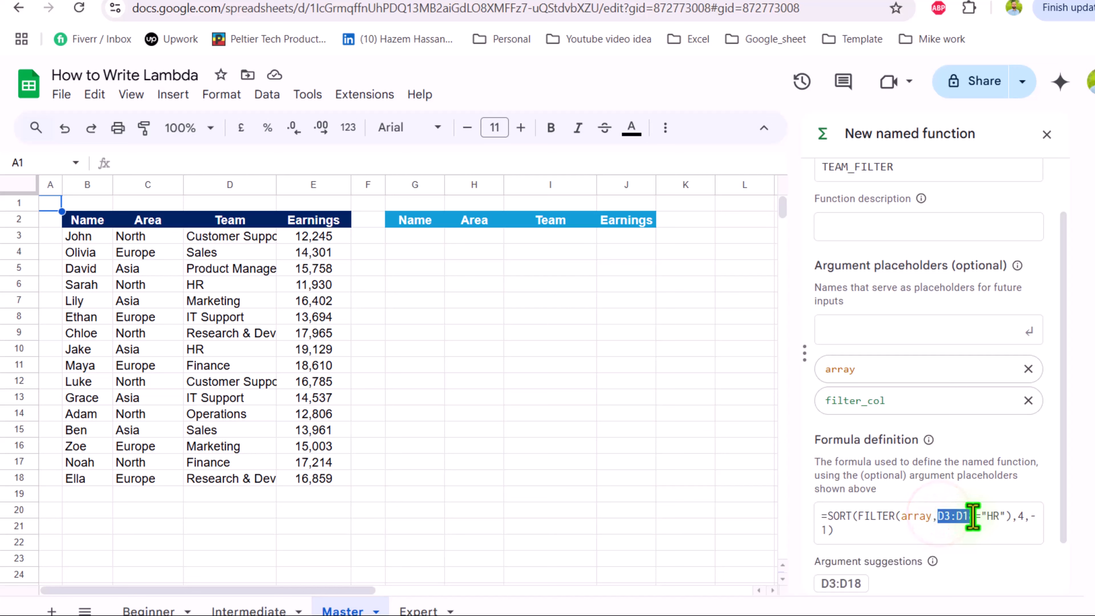
type("filter_col")
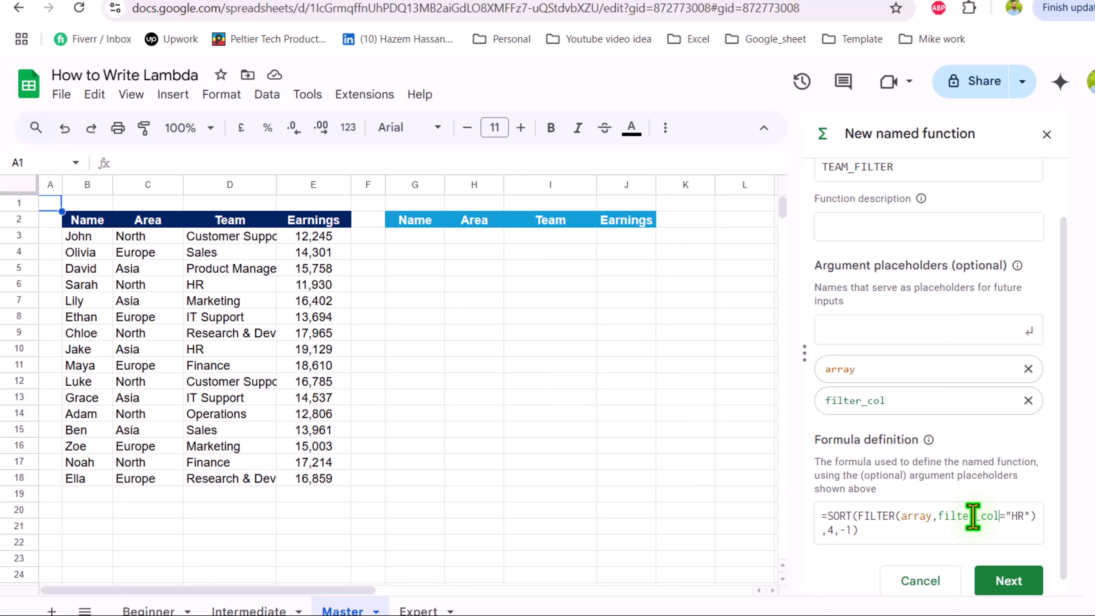
left_click(1013, 581)
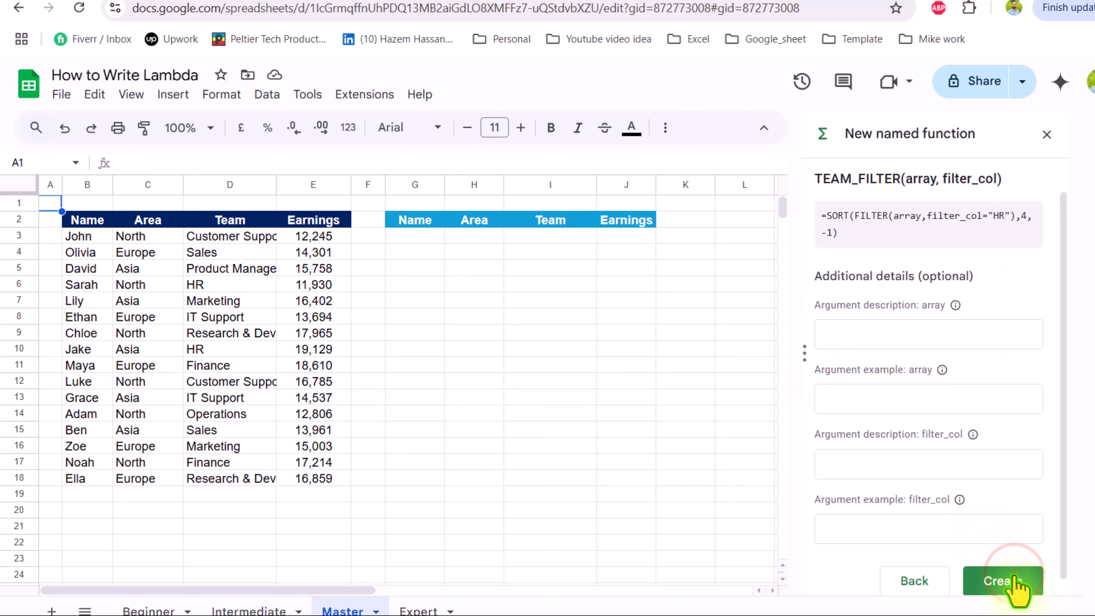
left_click(1015, 581)
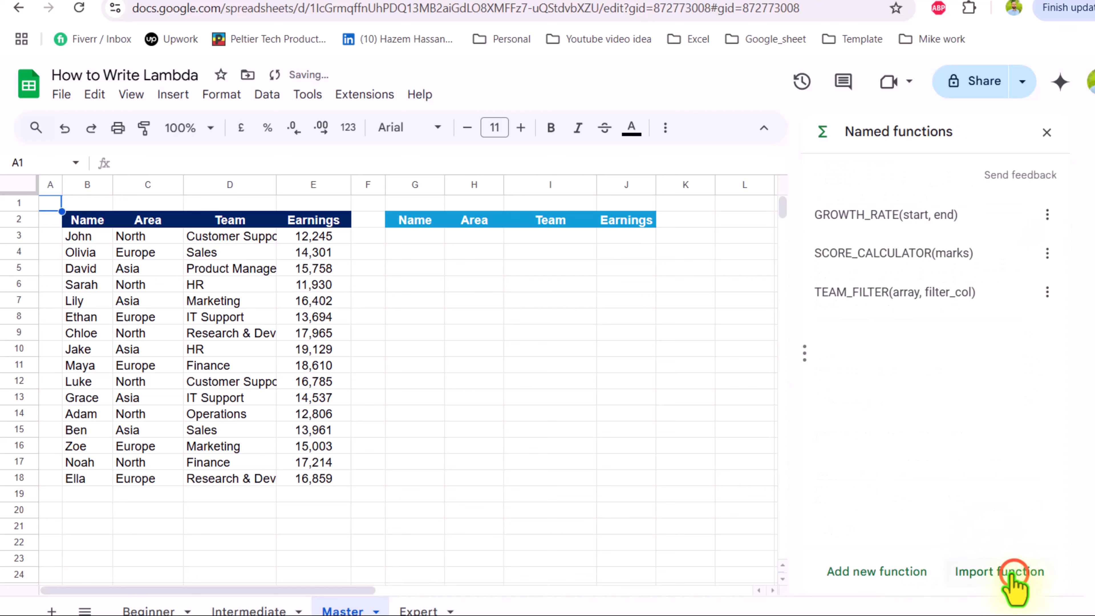
Enter =TEAM_FILTER(B3:E18,D3:D18) in cell G3 of the Master sheet
left_click(416, 241)
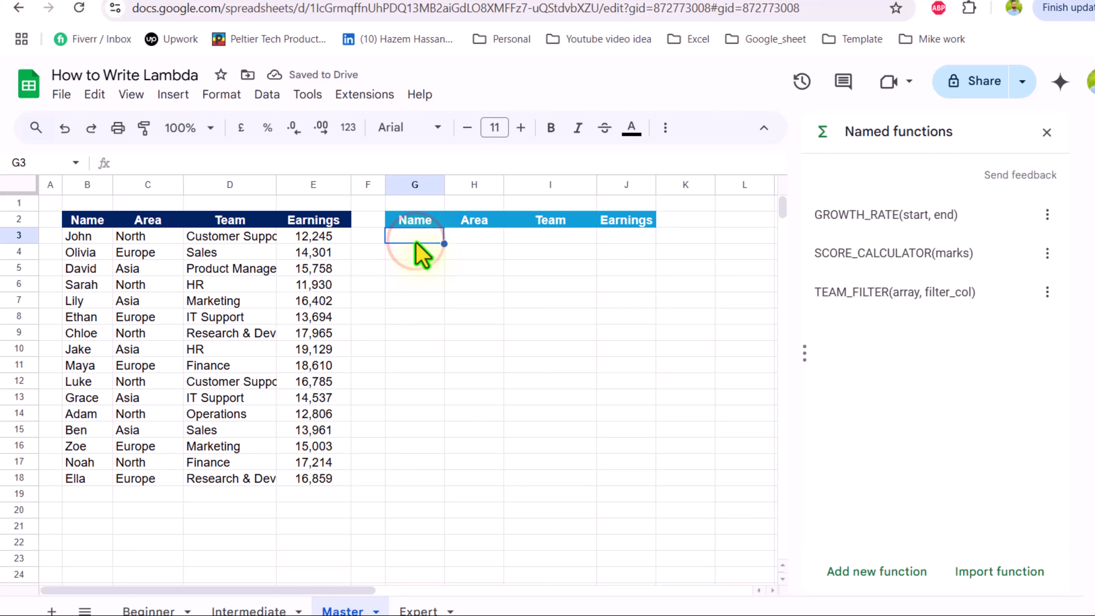
type("=te")
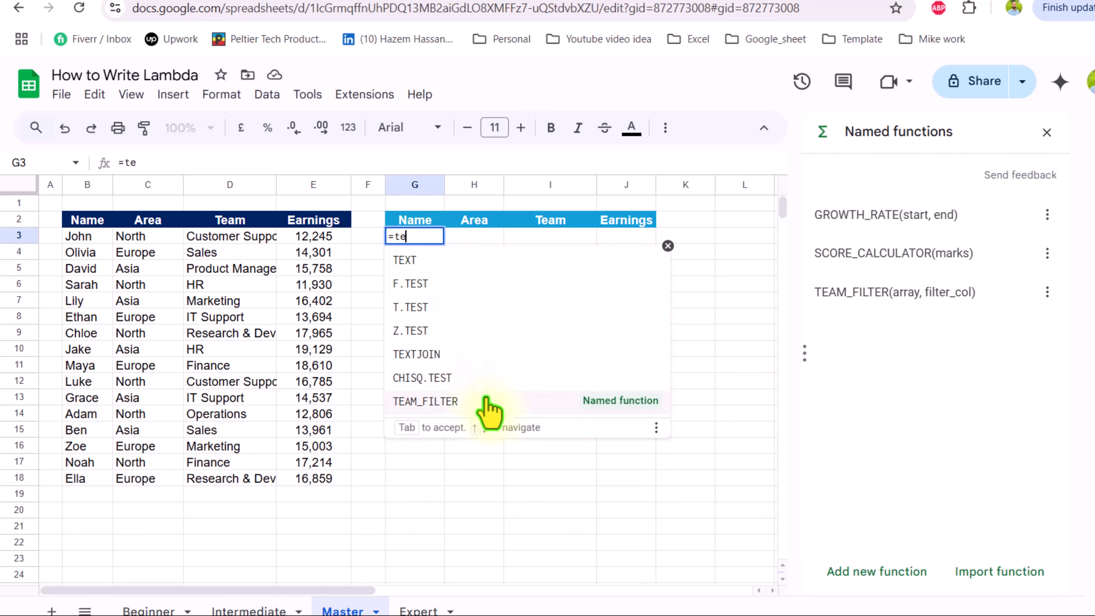
left_click(490, 409)
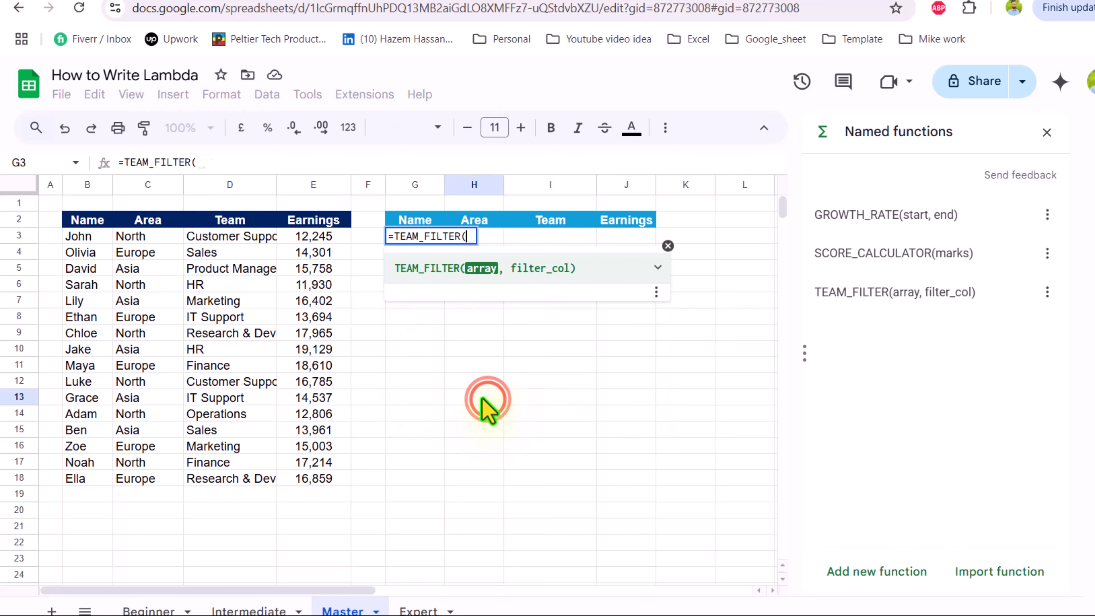
left_click_drag(86, 237, 307, 480)
type(",")
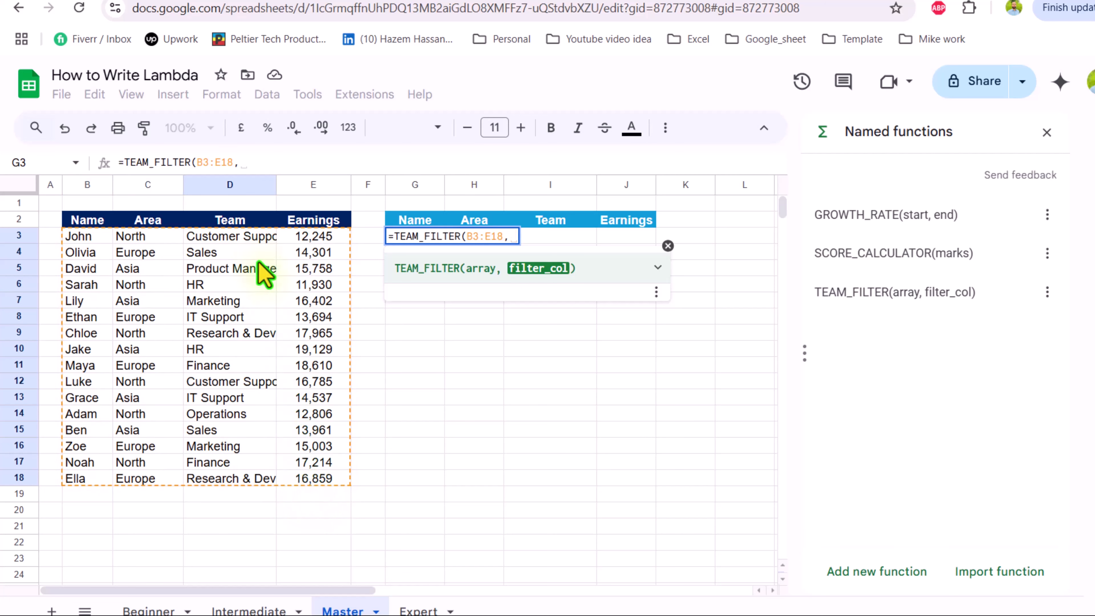
left_click_drag(243, 238, 259, 476)
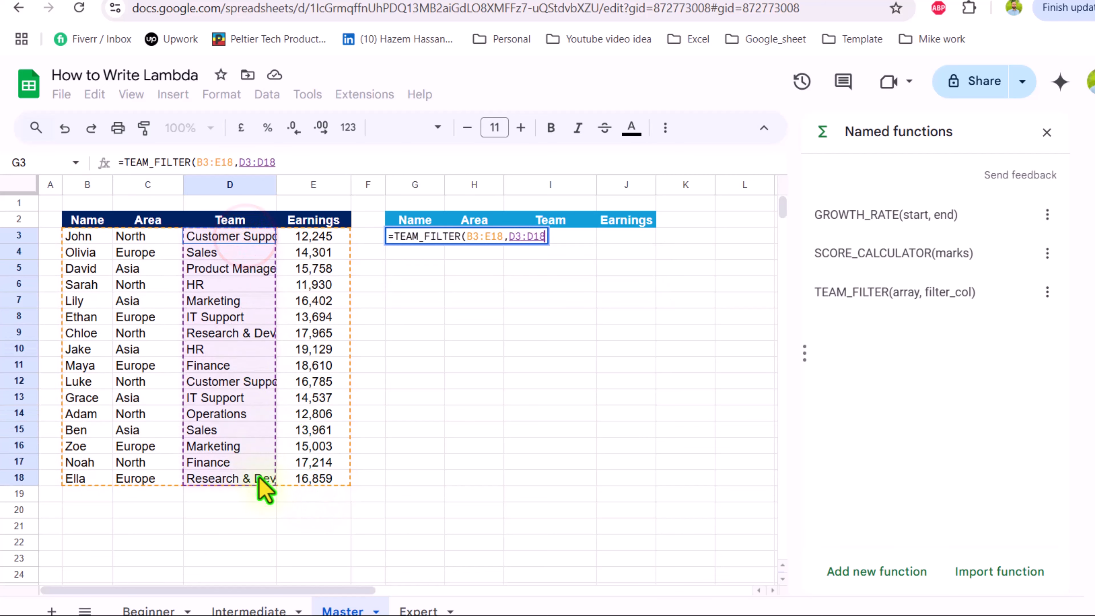
key("Return")
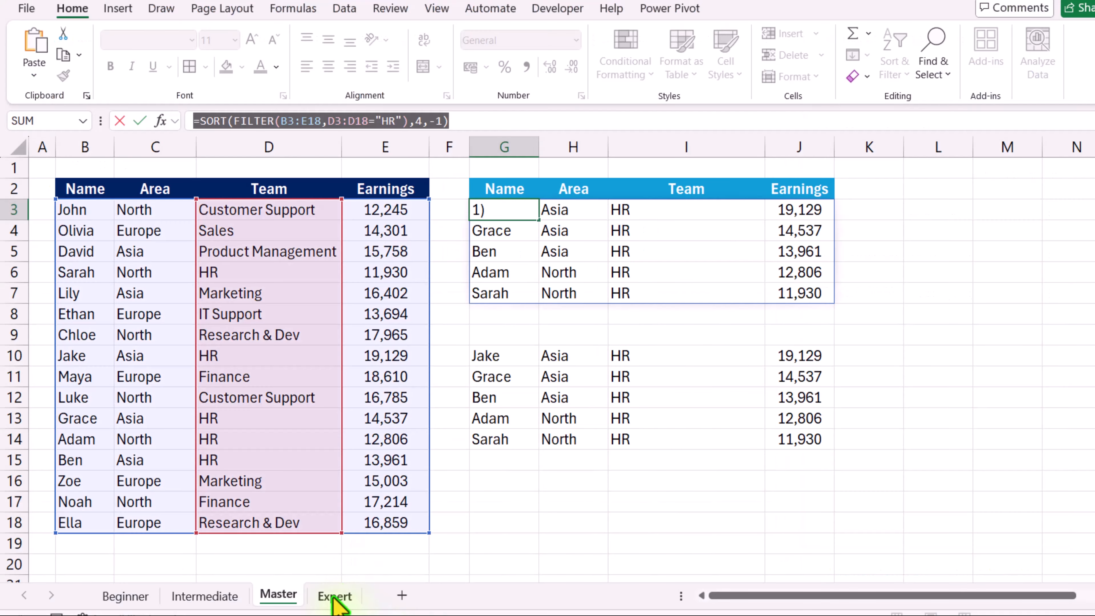
Switch to Excel's Expert sheet, discarding the open formula edit, and give cell H2 a list data validation with source =$D$3:$D$18
left_click(334, 597)
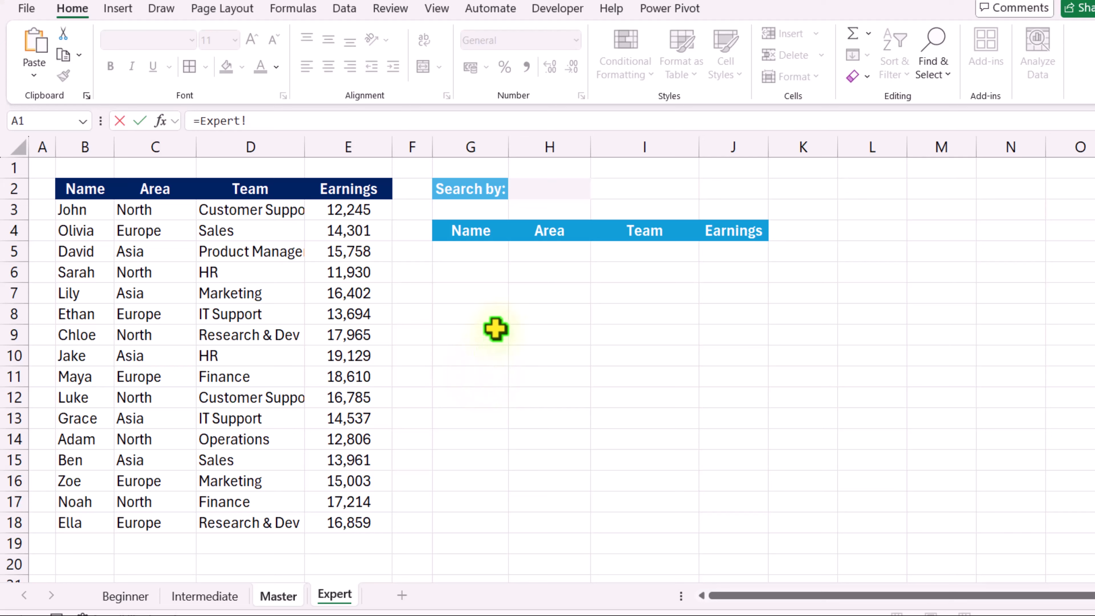
key("Escape")
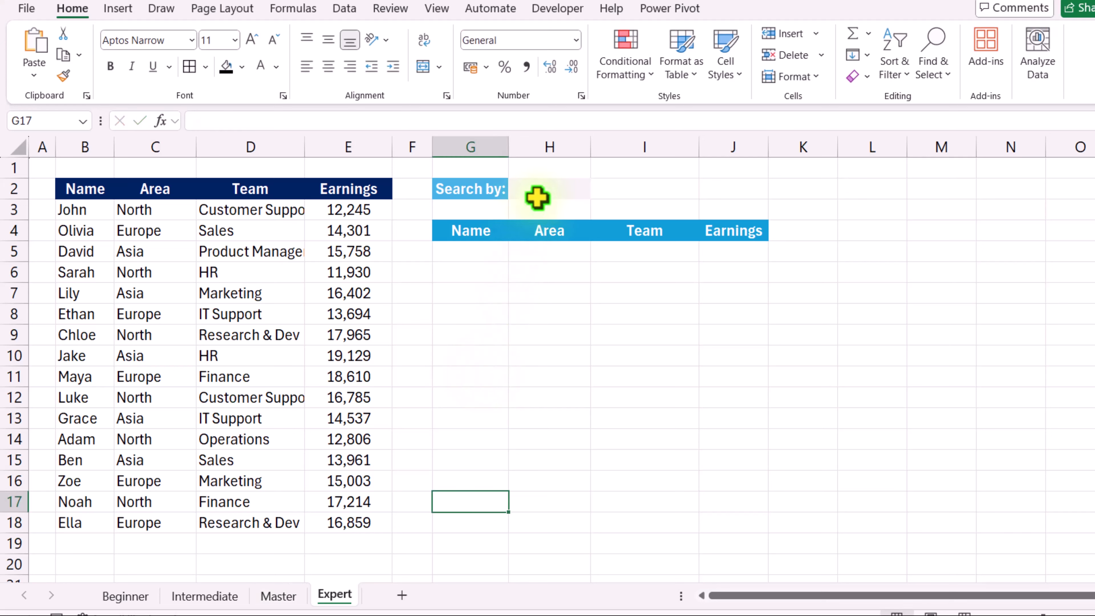
left_click(526, 191)
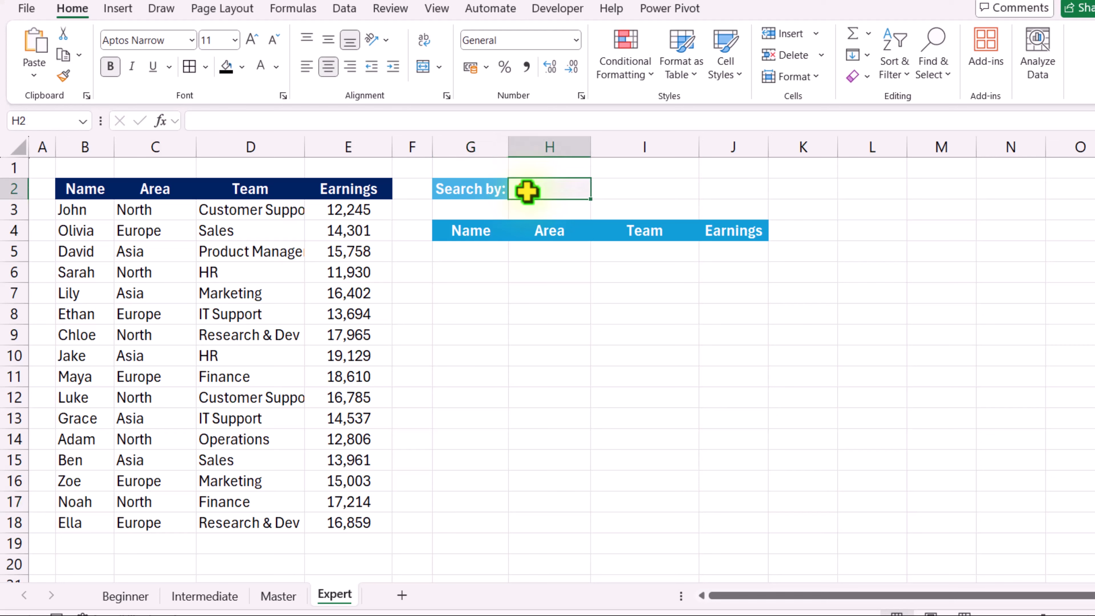
left_click(345, 9)
left_click(733, 77)
left_click(758, 100)
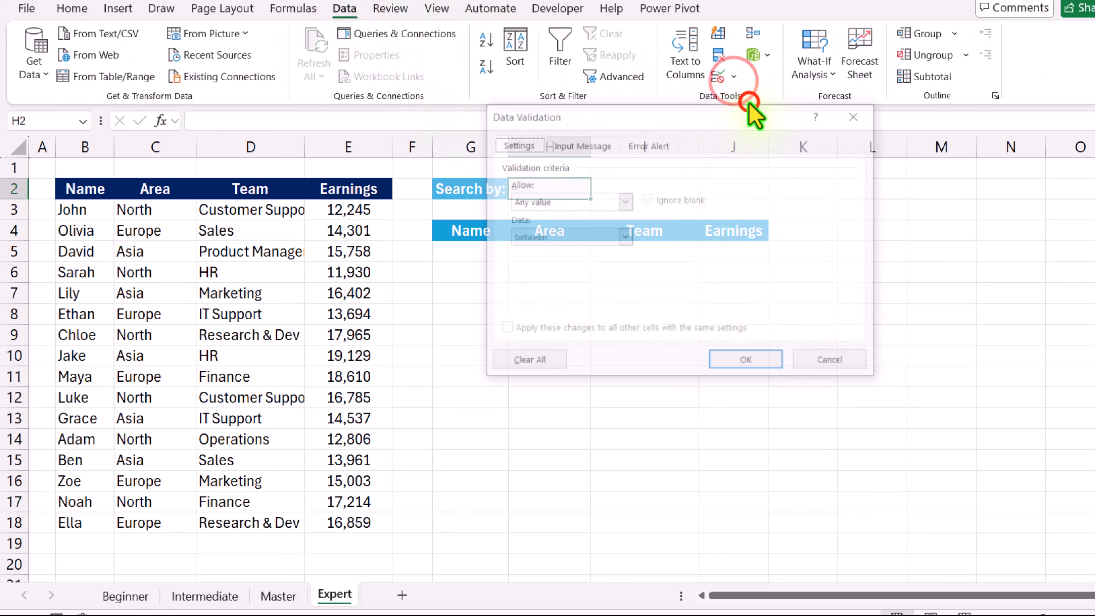
left_click(564, 201)
left_click(552, 260)
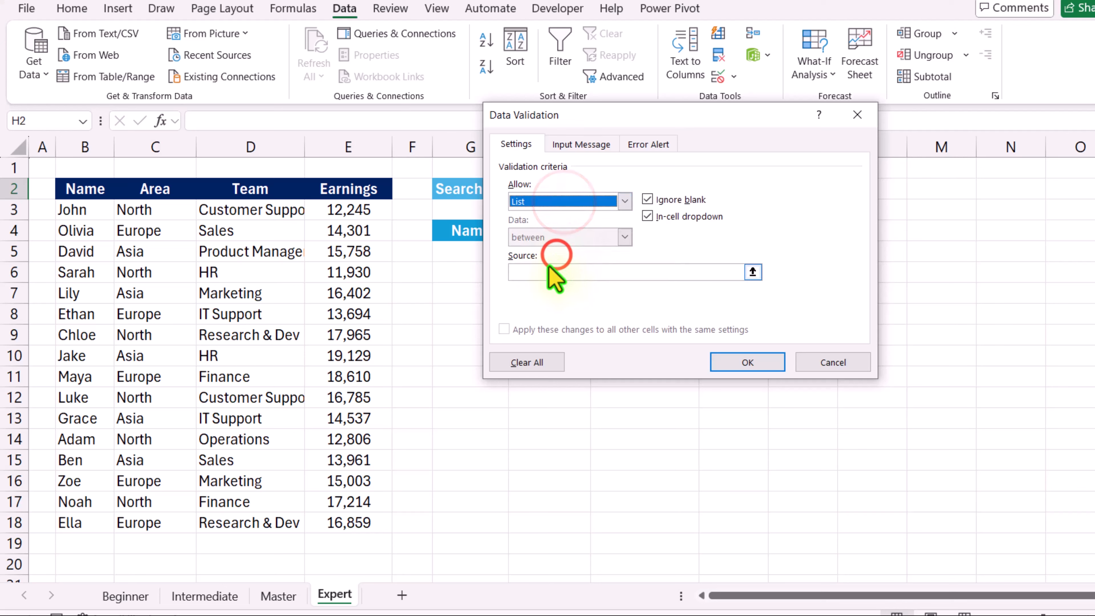
left_click(544, 270)
left_click_drag(240, 210, 244, 523)
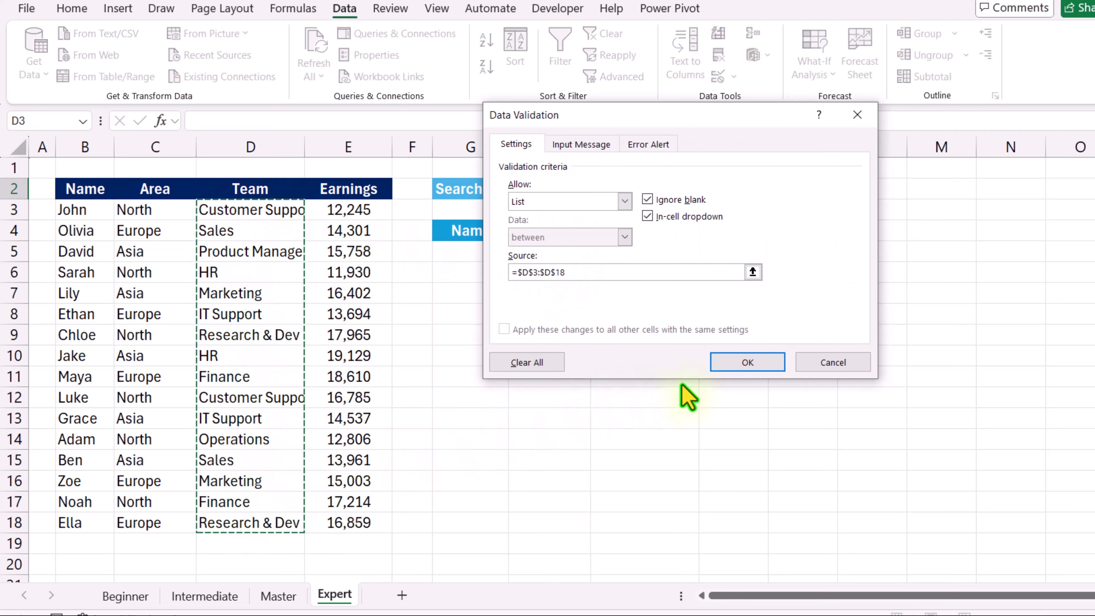
left_click(742, 363)
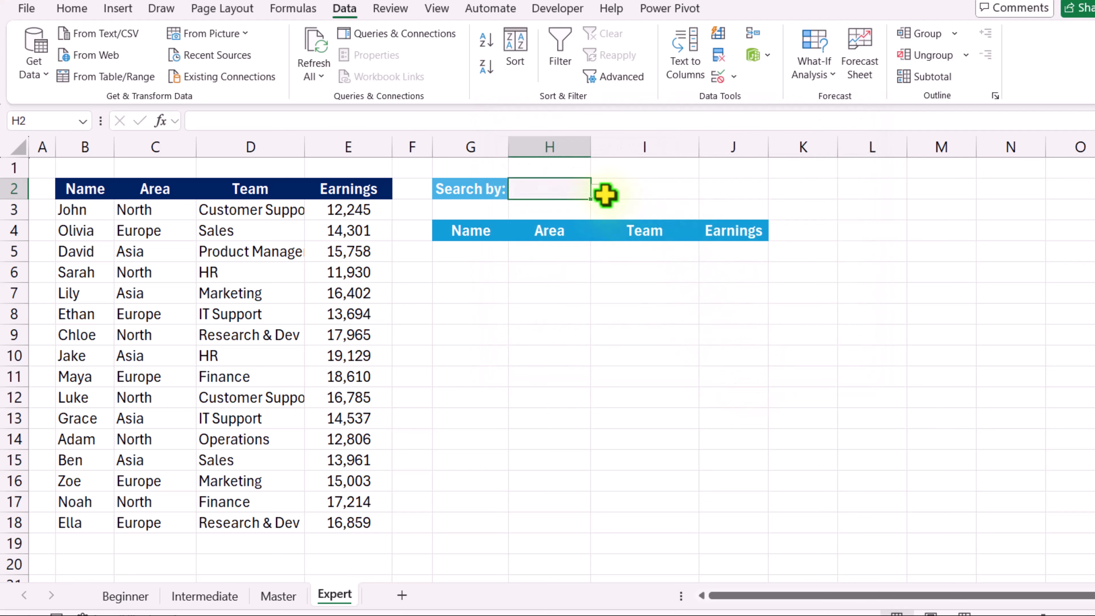
Choose HR as the search value in H2 and enter =FILTER(B3:E18,D3:D18=H2) in cell G5
left_click(598, 191)
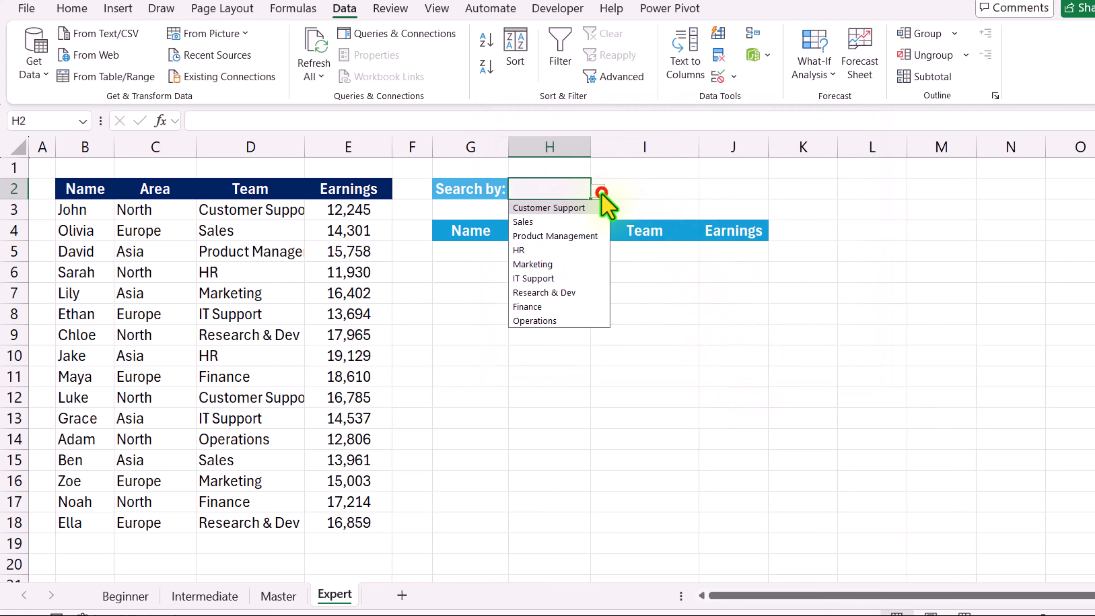
left_click(562, 250)
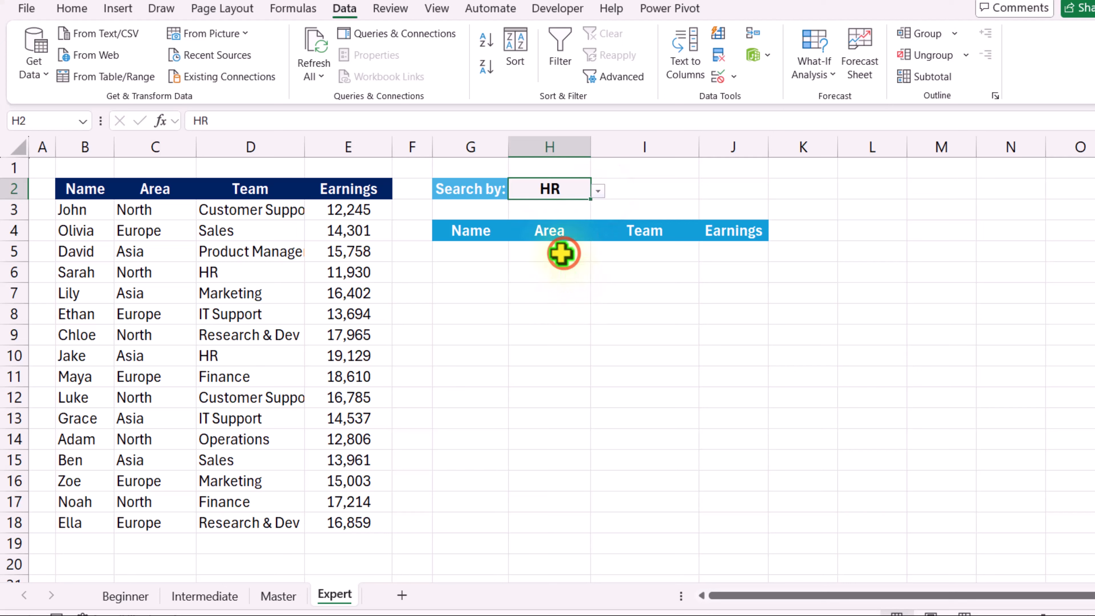
left_click(480, 252)
type("=")
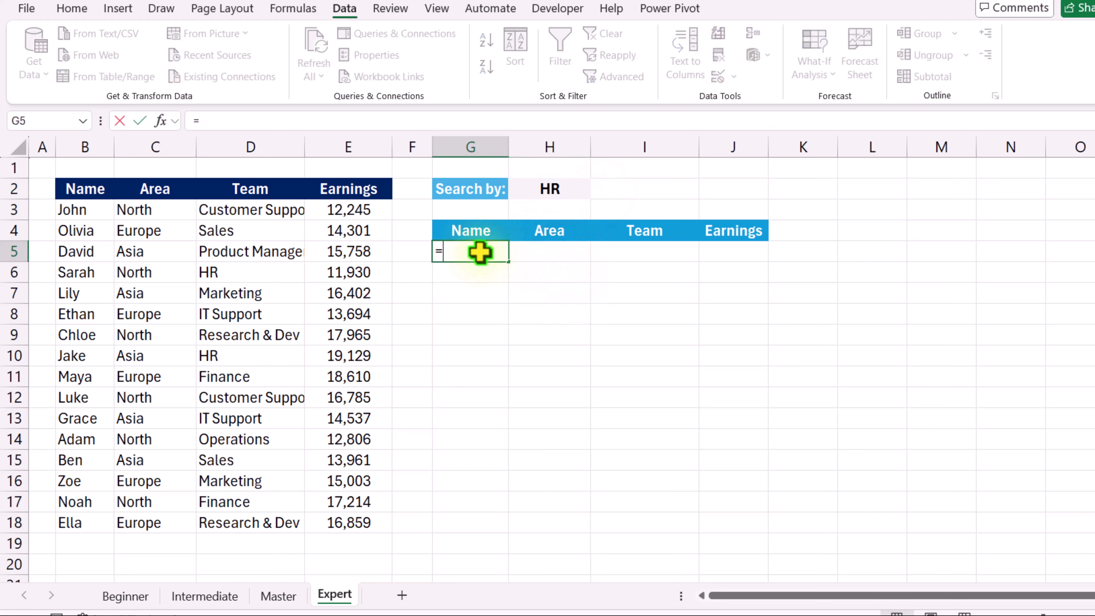
type("filter(")
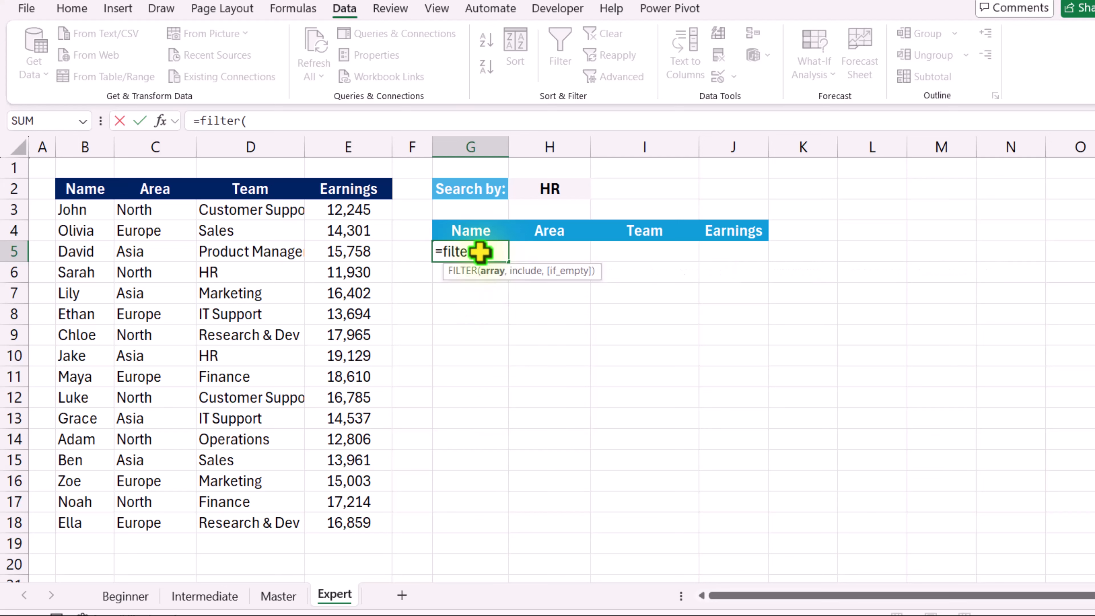
left_click_drag(86, 210, 384, 517)
type(",")
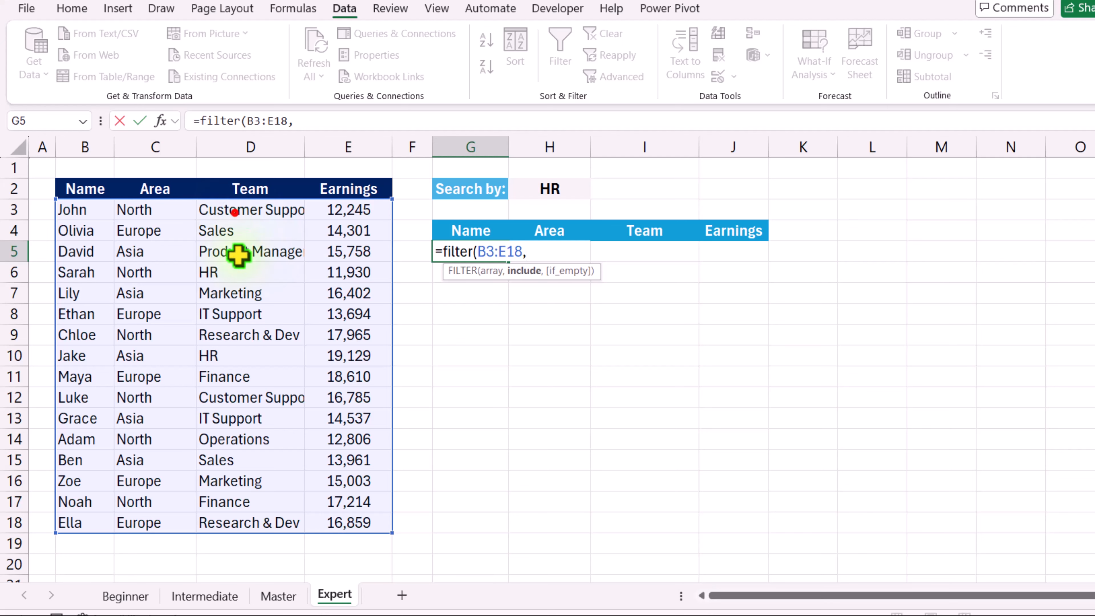
left_click_drag(234, 212, 262, 523)
type("=")
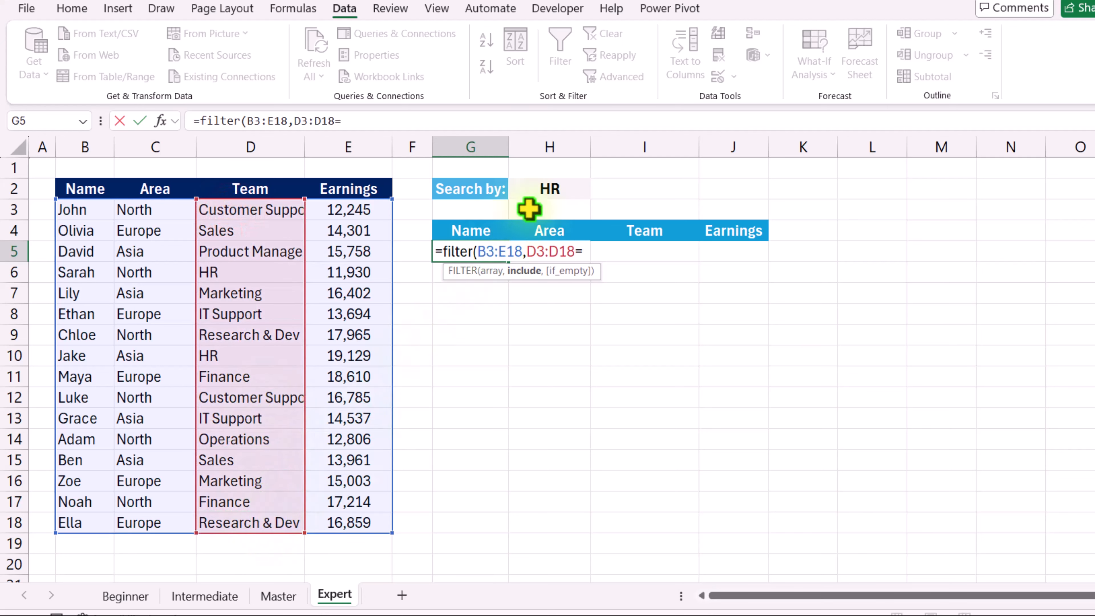
left_click(549, 186)
key("ctrl+Return")
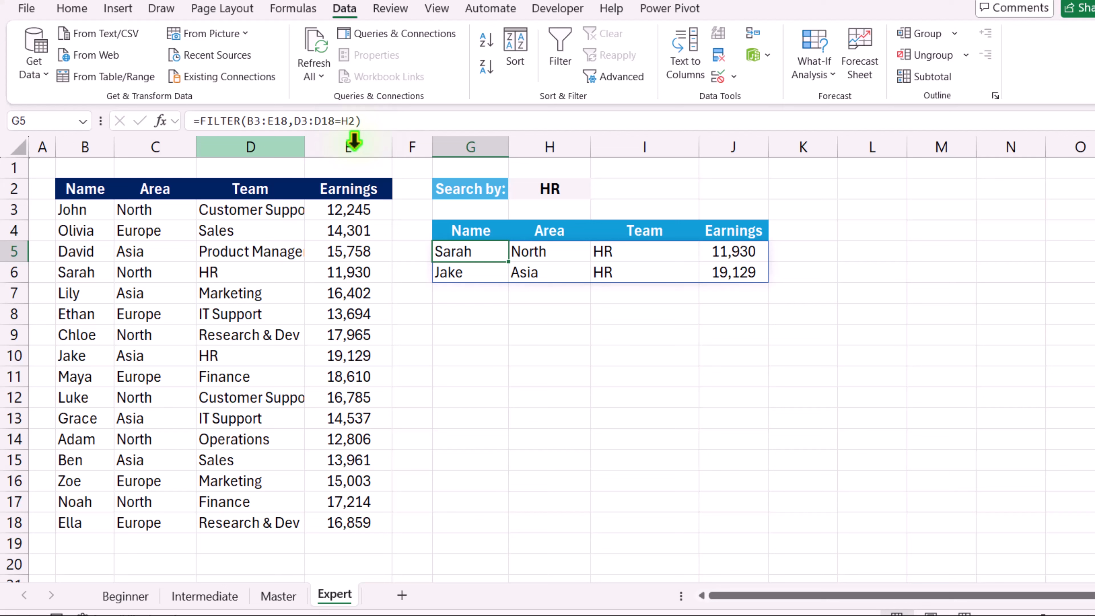
Wrap the G5 formula in SORT with sort index 4 and order -1: =SORT(FILTER(B3:E18,D3:D18=H2),4,-1)
left_click(202, 120)
type("sort")
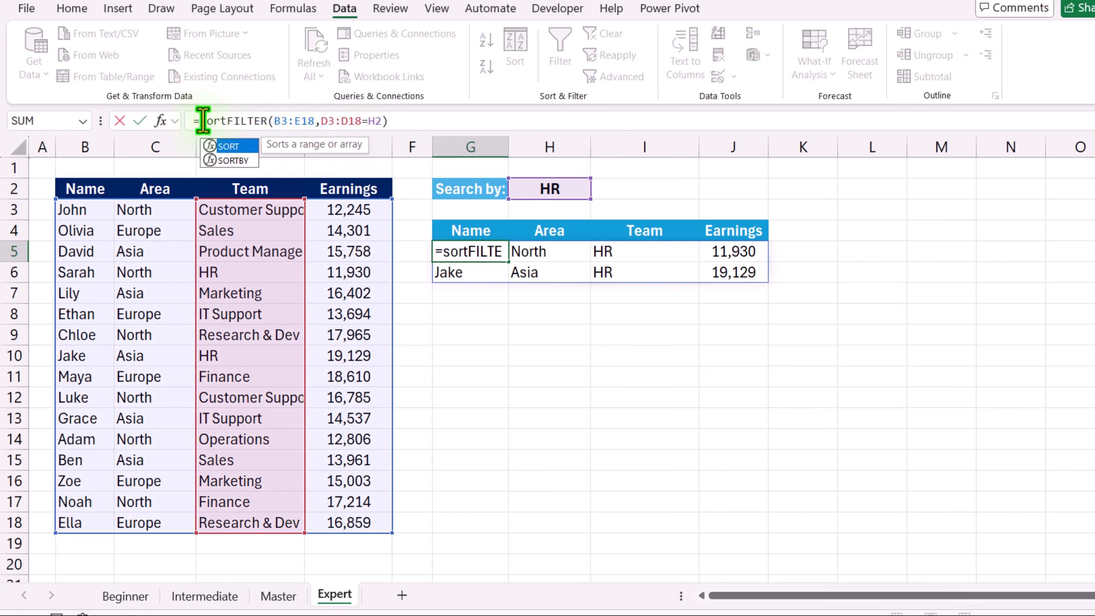
type("(")
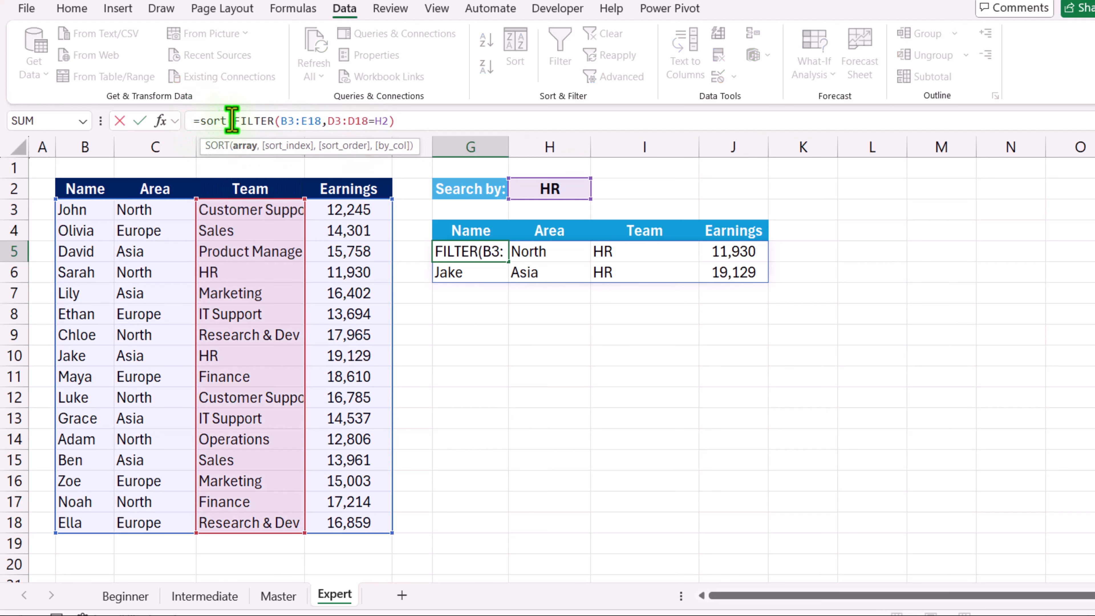
left_click_drag(233, 120, 413, 121)
left_click(412, 120)
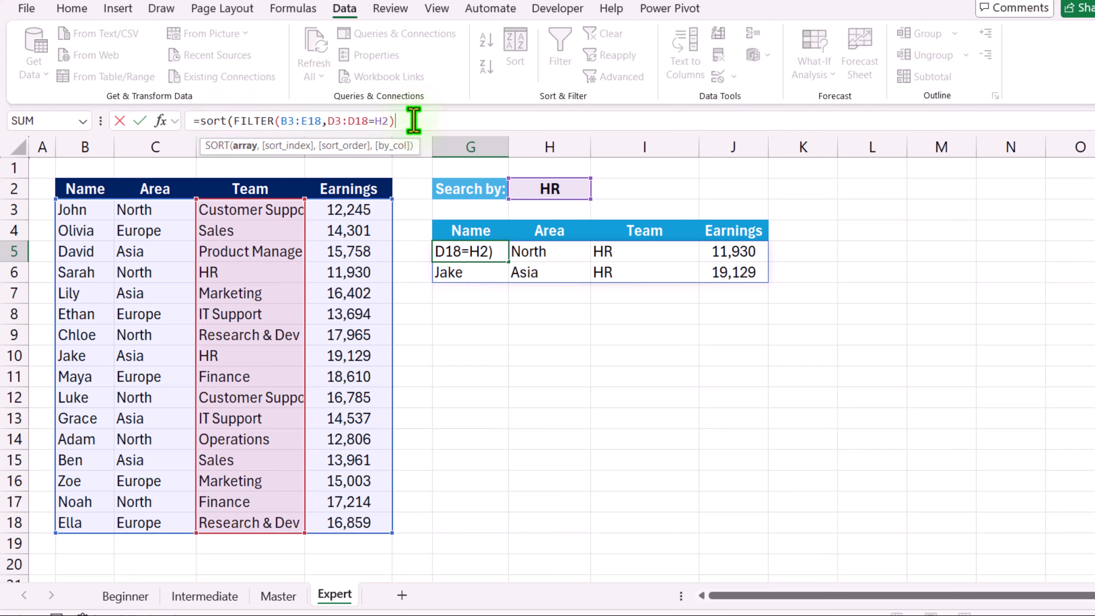
type(",")
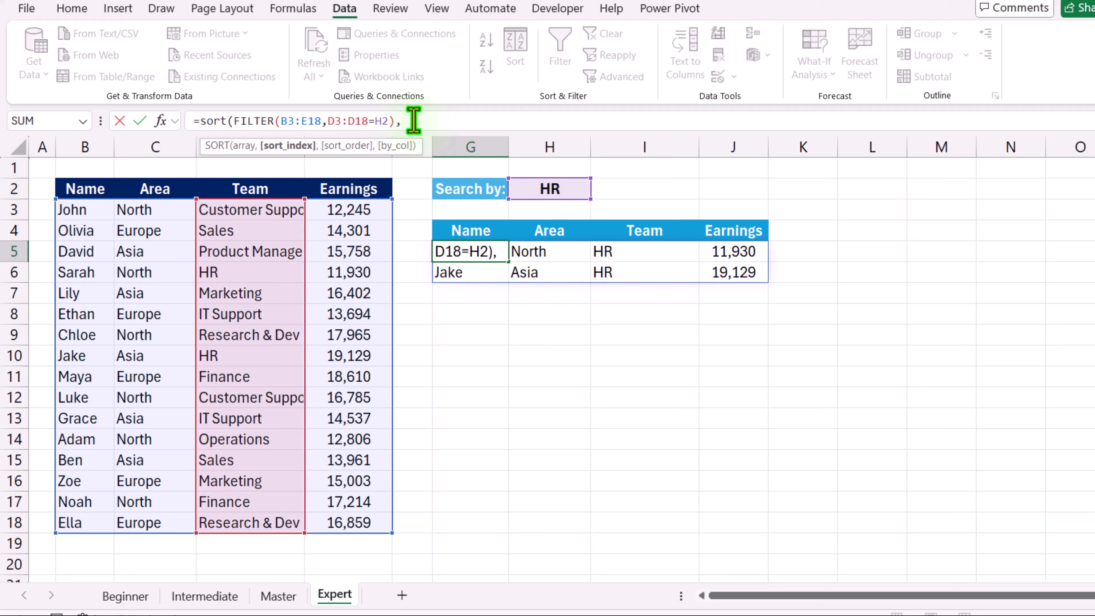
type("4,")
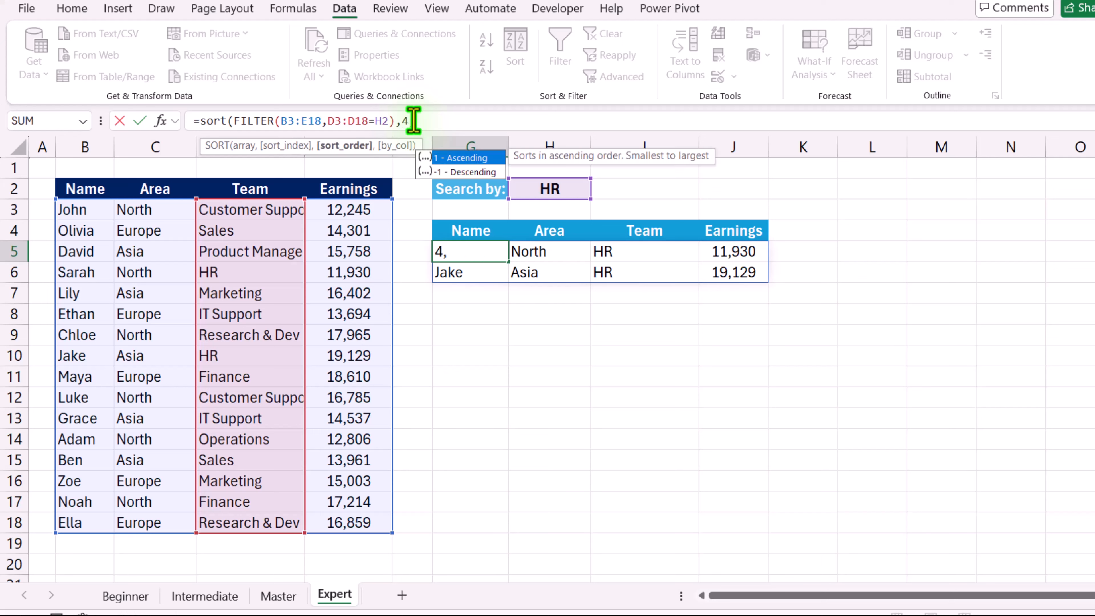
type("-1")
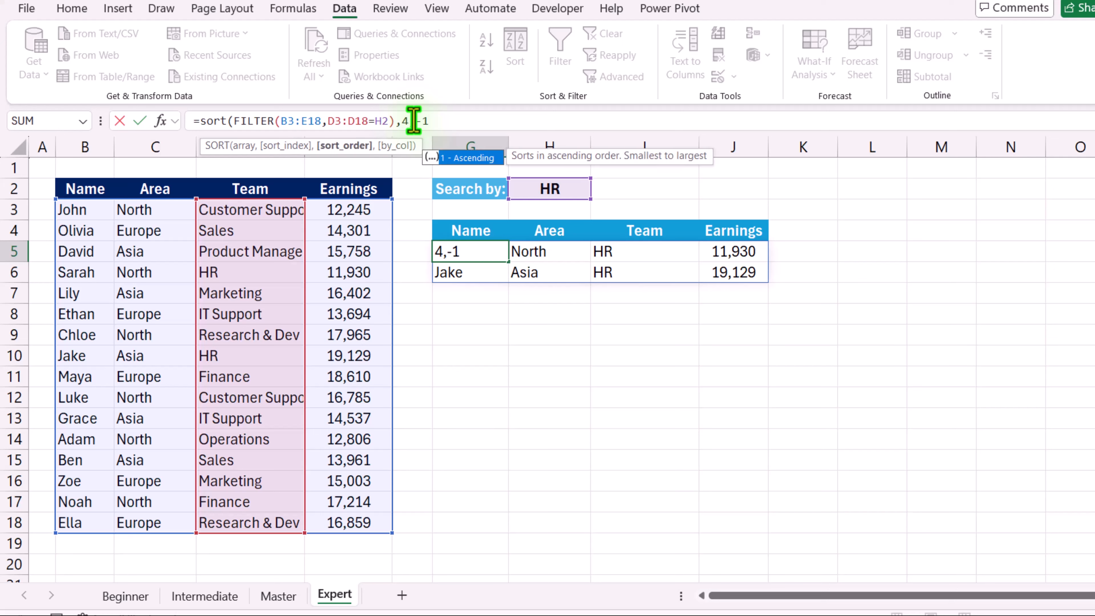
type(")")
key("Return")
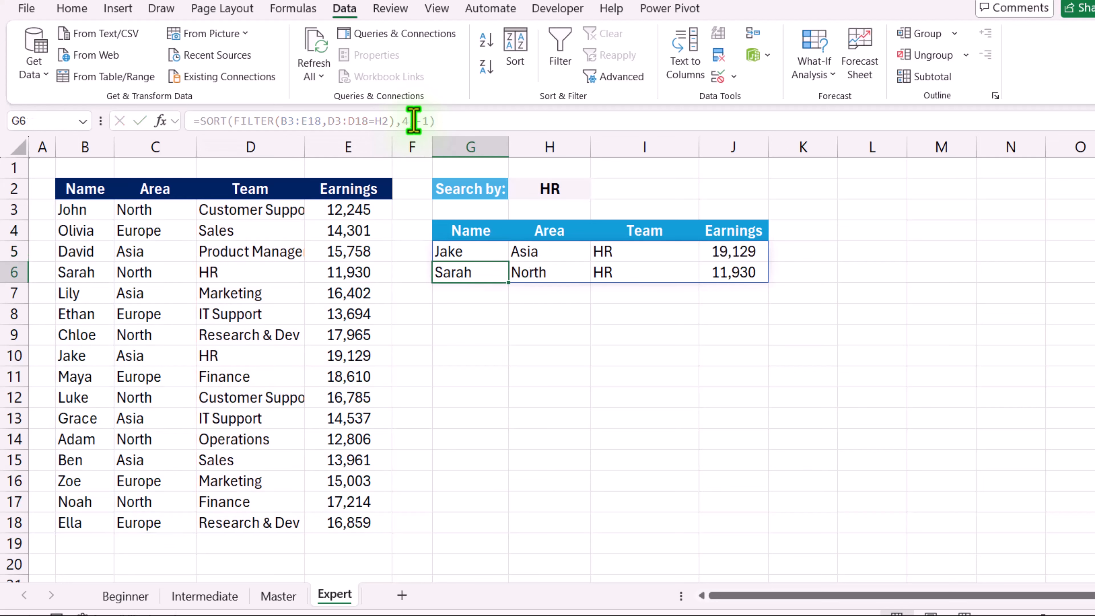
key("Up")
Test the search dropdown in H2 by choosing Sales and then Customer Support
left_click(579, 187)
left_click(598, 190)
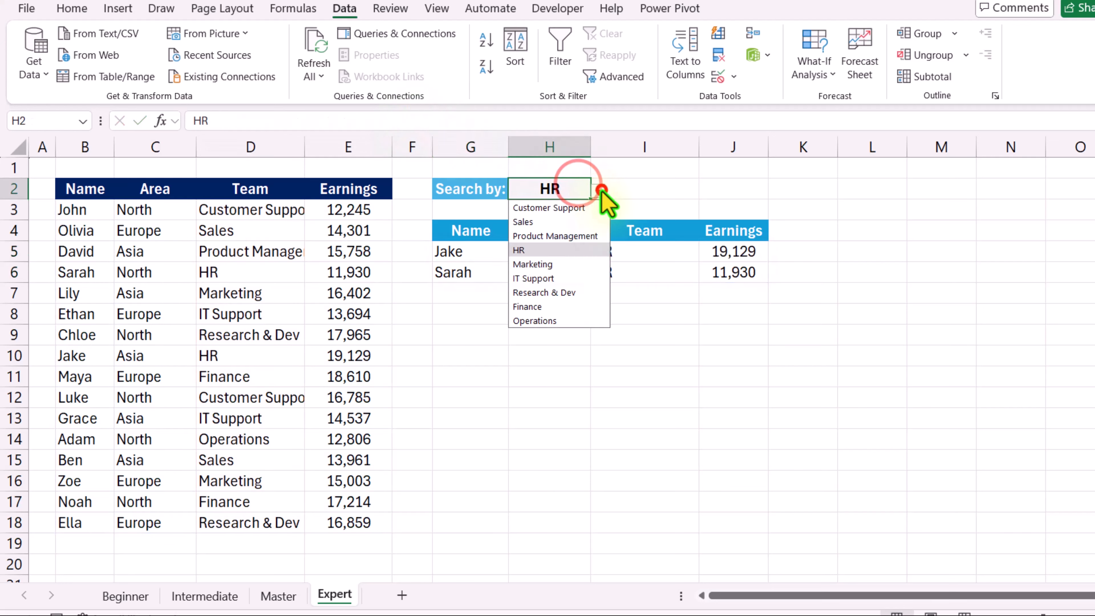
left_click(573, 222)
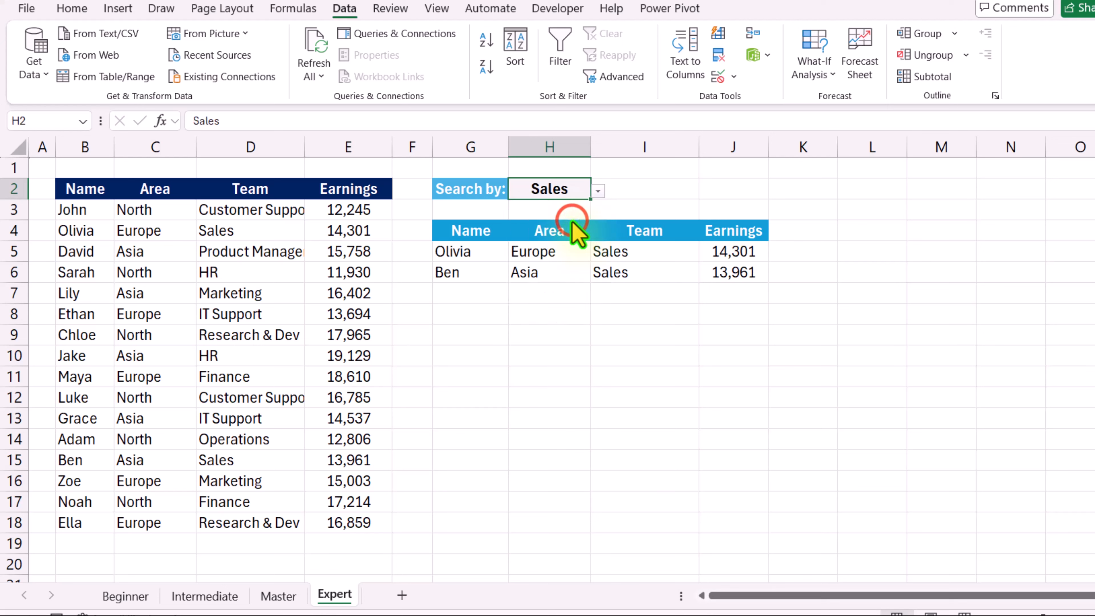
left_click(599, 190)
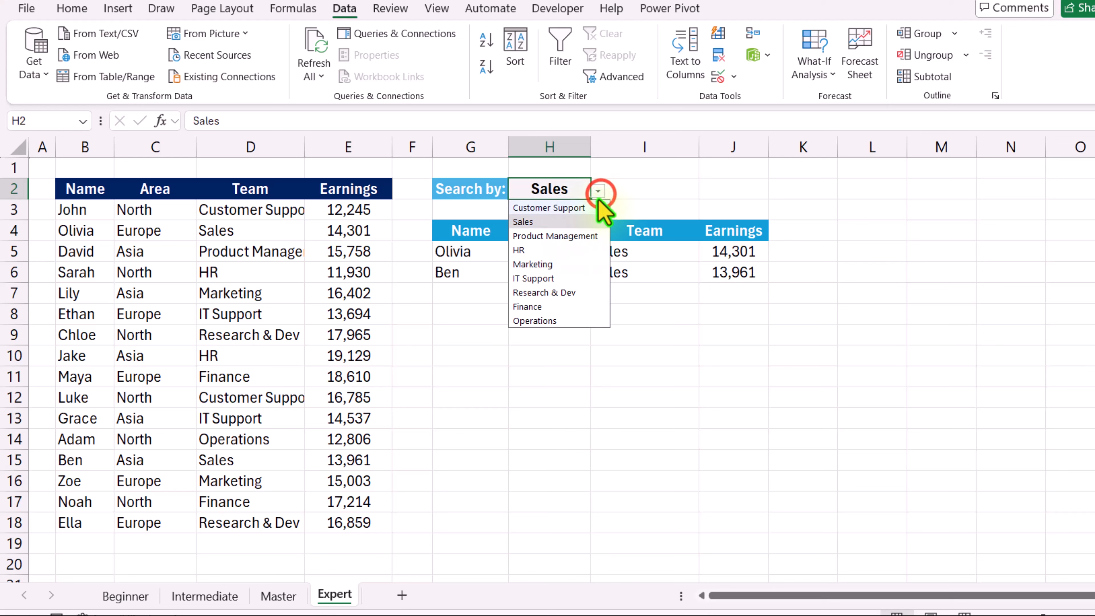
left_click(590, 208)
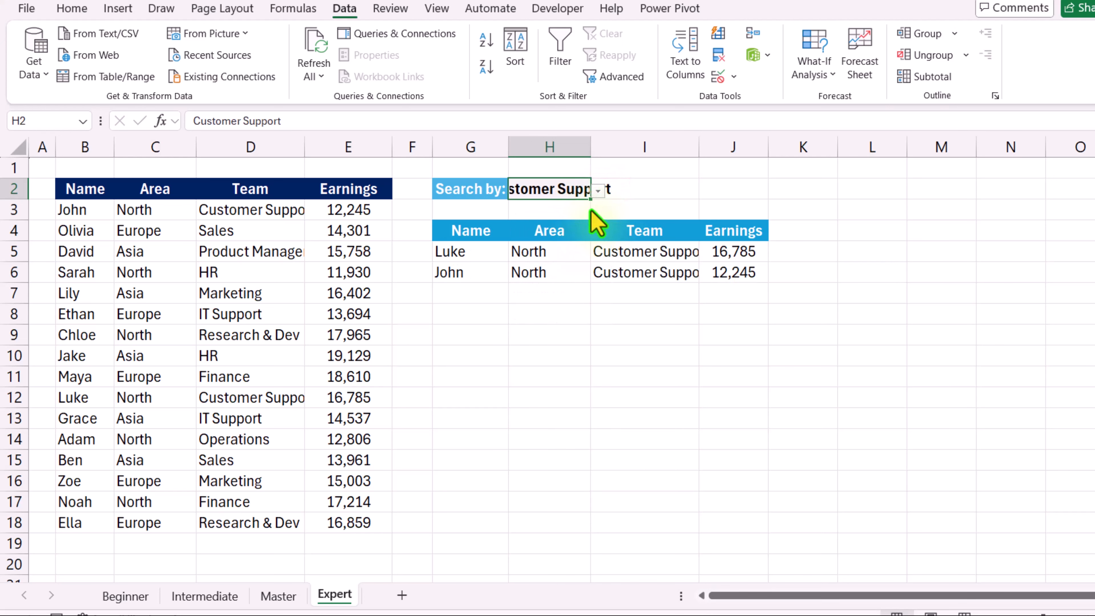
Choose IT Support as the search value in H2 and copy the G5 formula text without its equals sign
left_click(599, 190)
left_click(571, 277)
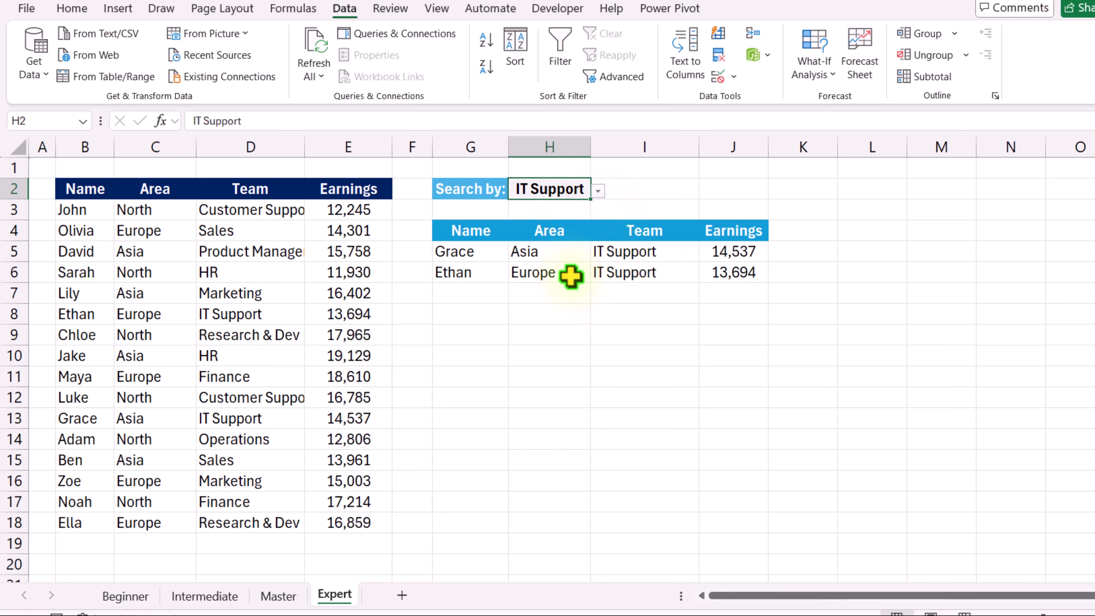
left_click(487, 258)
left_click_drag(479, 121, 200, 114)
key("ctrl+c")
key("Escape")
Begin a LAMBDA formula in G8 with parameters array, filter_col and filter_cell, and paste the copied SORT(FILTER(...)) expression as its calculation
left_click(465, 313)
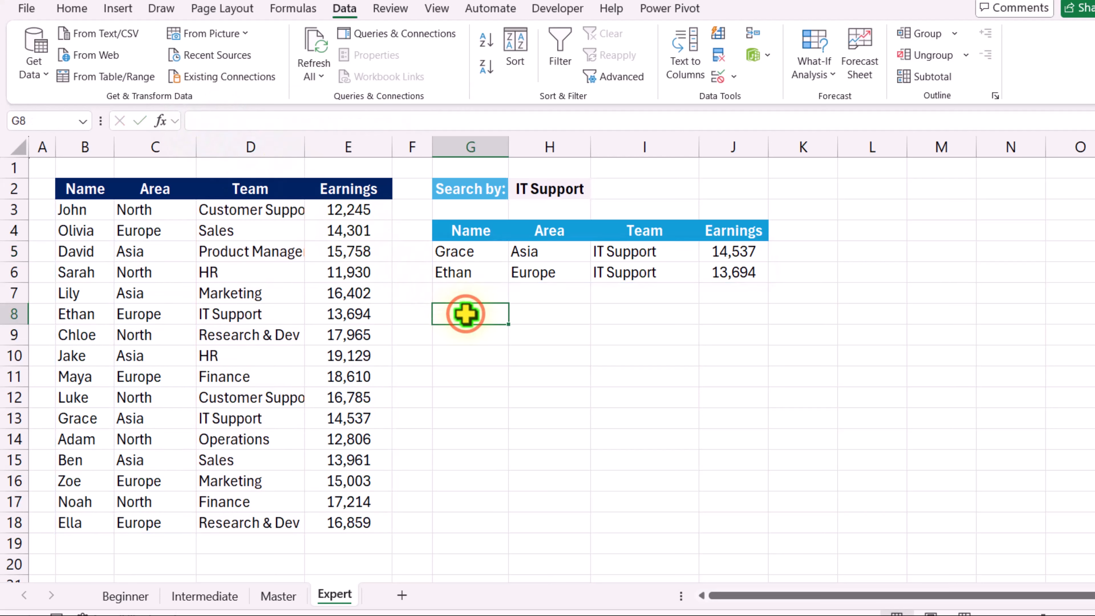
type("=lamb")
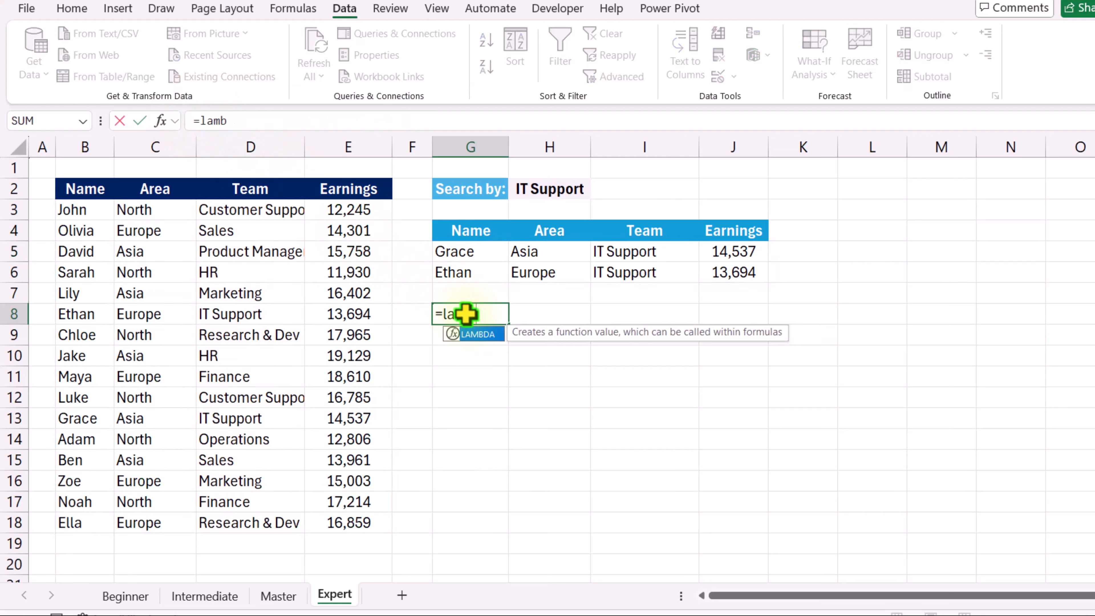
type("da(")
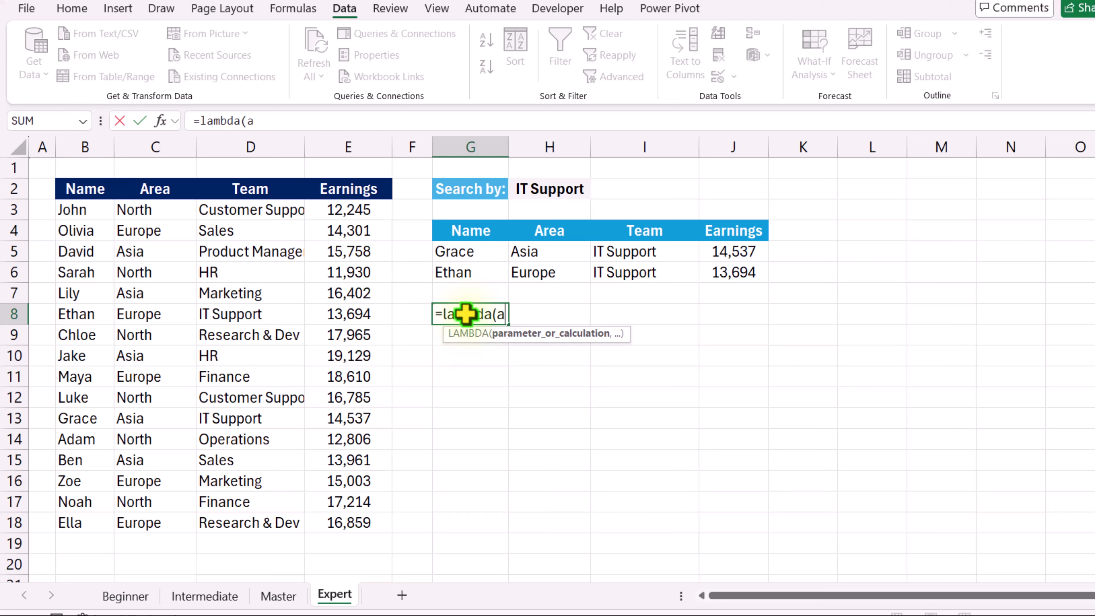
type("array,filter")
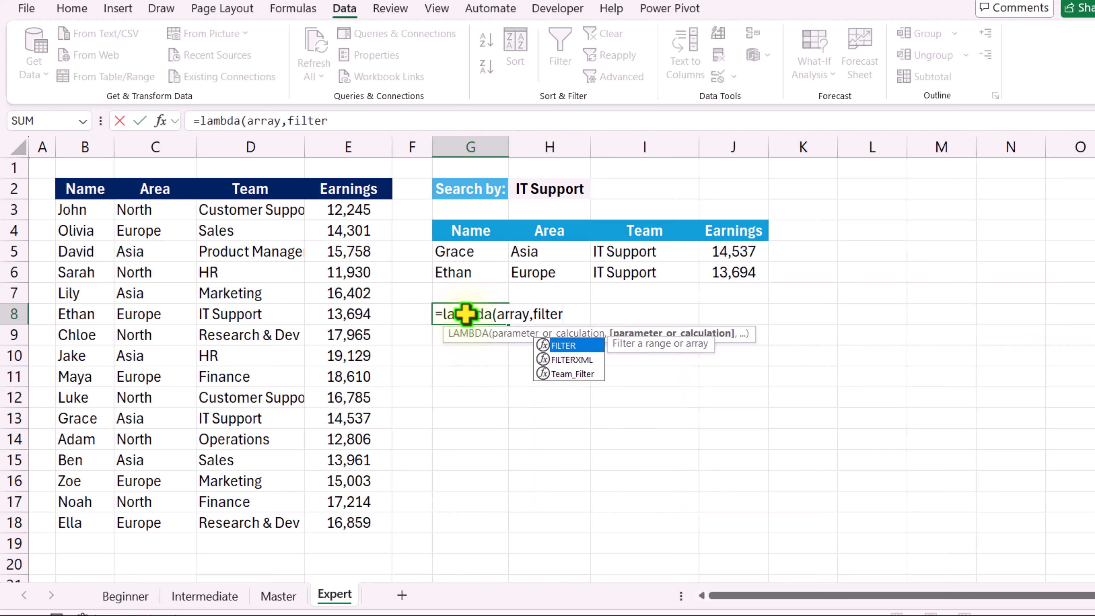
type("_col,")
type("filter")
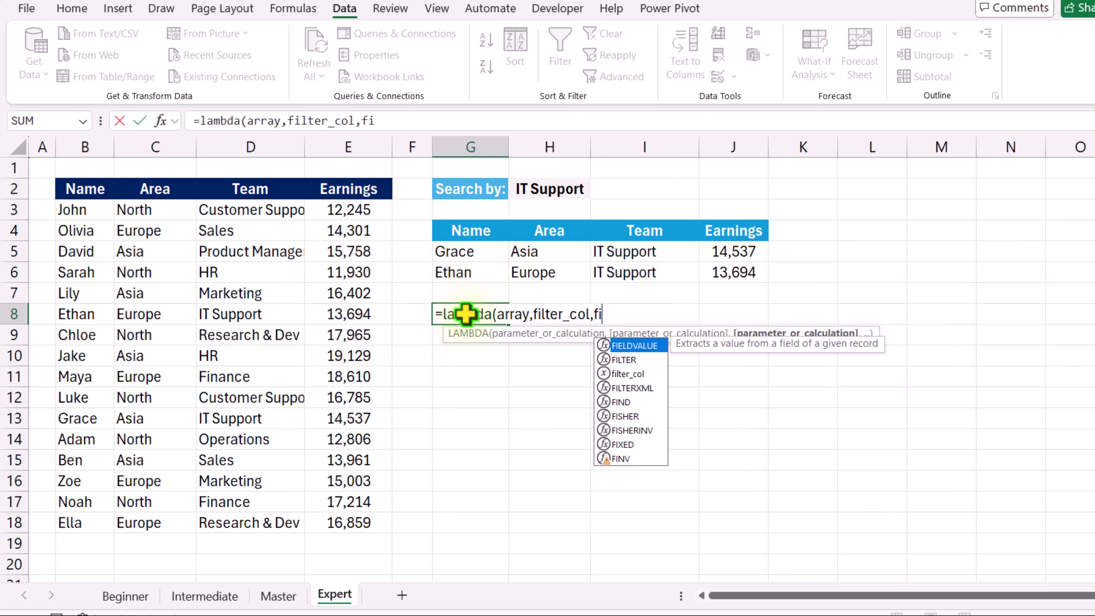
type("_c")
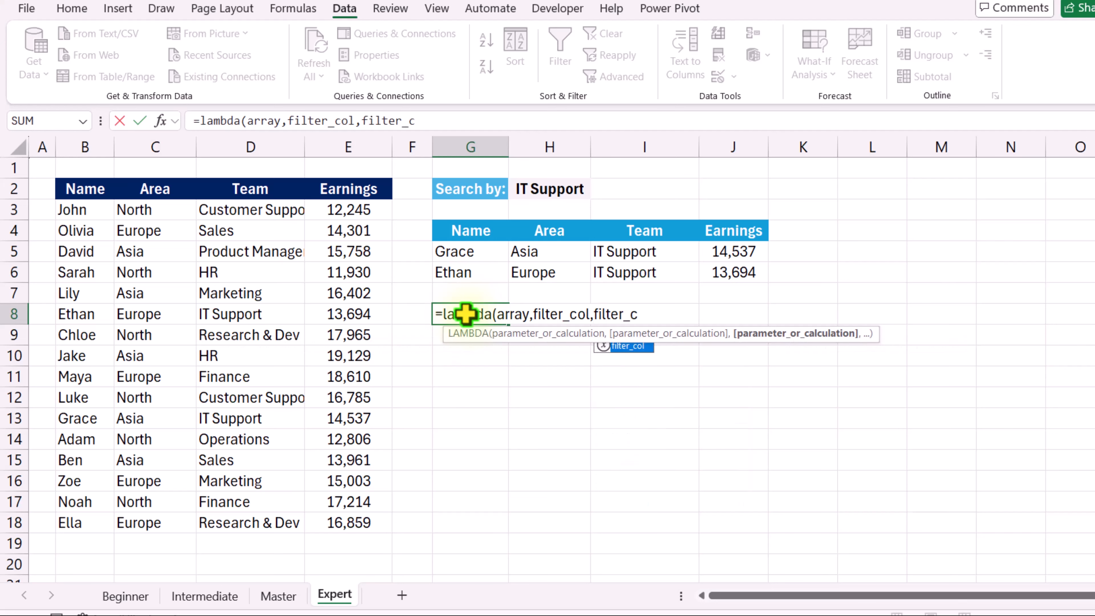
type("ell,")
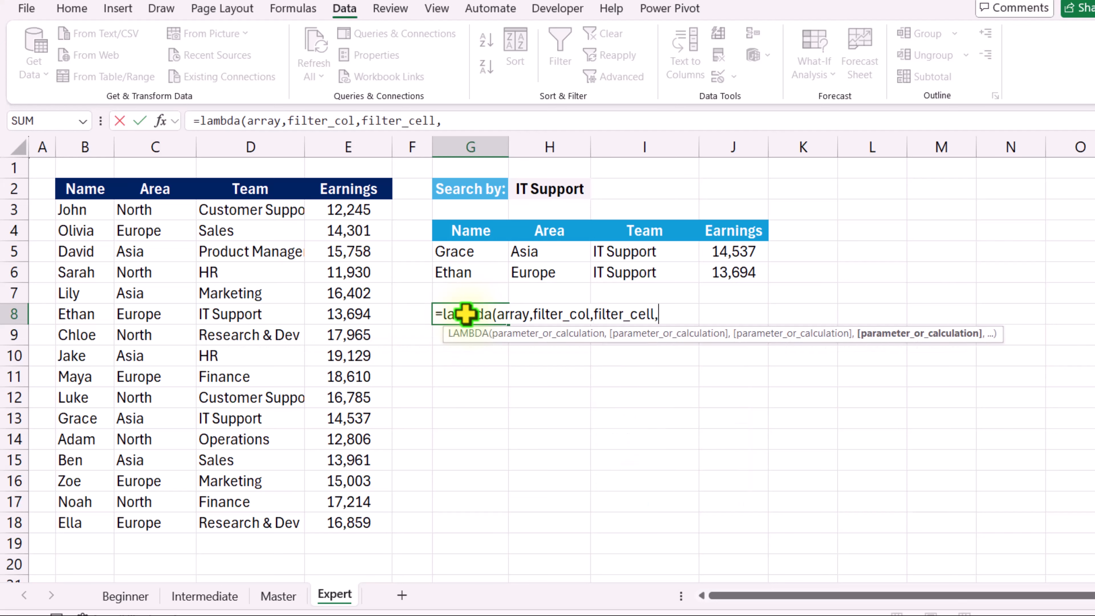
key("ctrl+v")
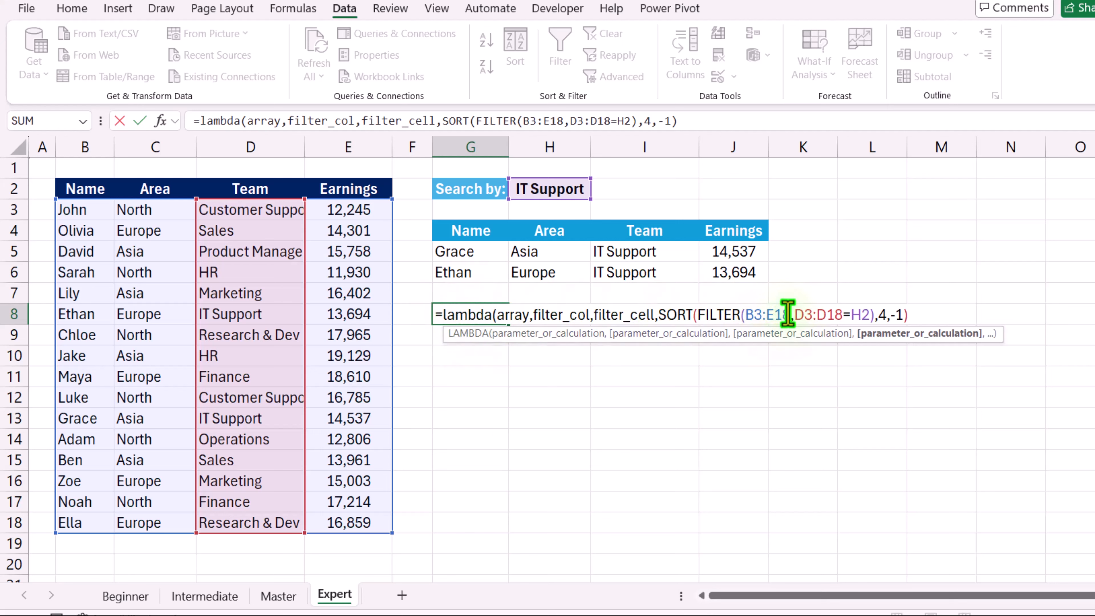
In the pasted FILTER expression, replace B3:E18 with array and D3:D18 with filter_col
left_click_drag(787, 313, 746, 314)
key("BackSpace")
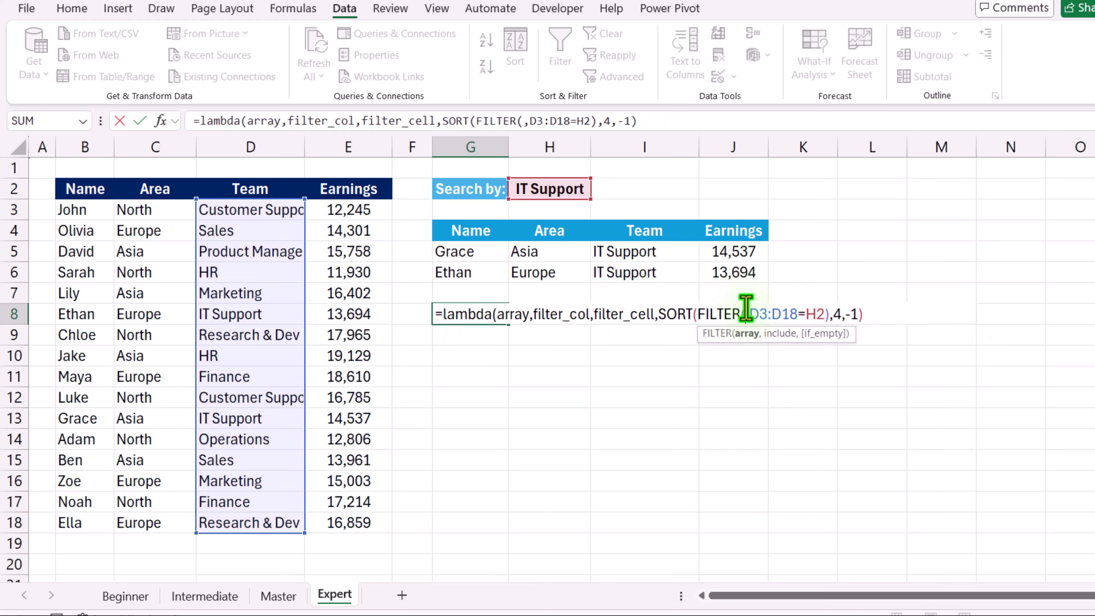
type("array")
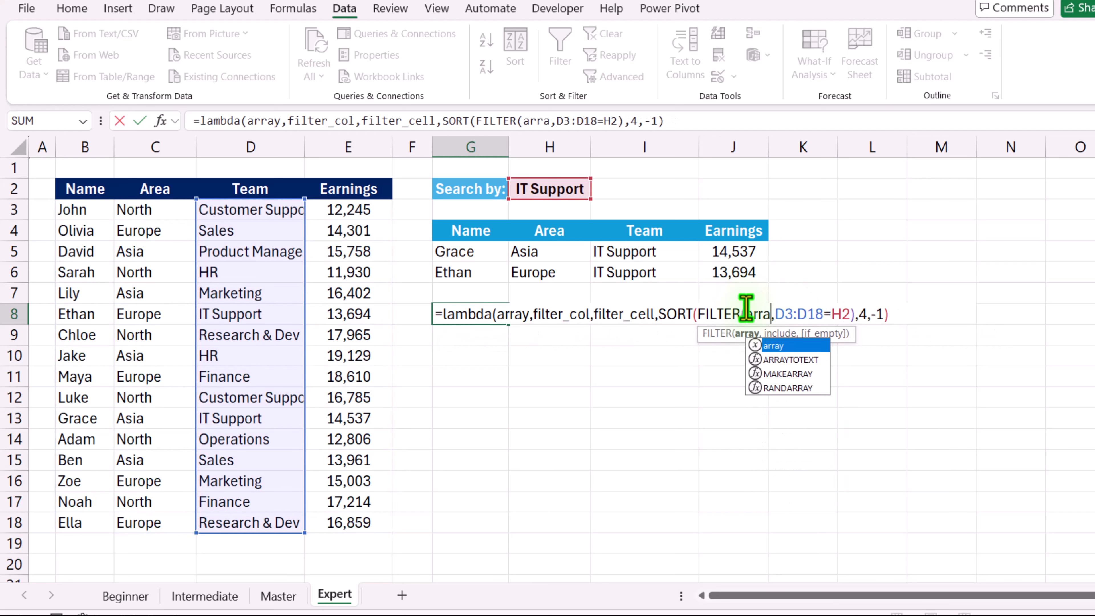
left_click(830, 314)
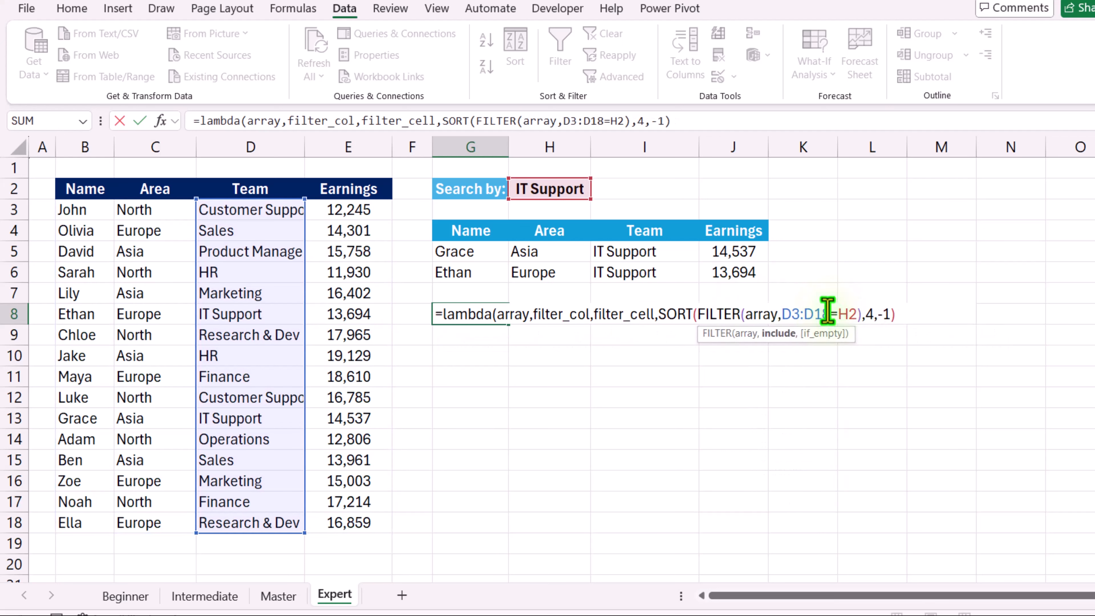
left_click_drag(827, 314, 780, 314)
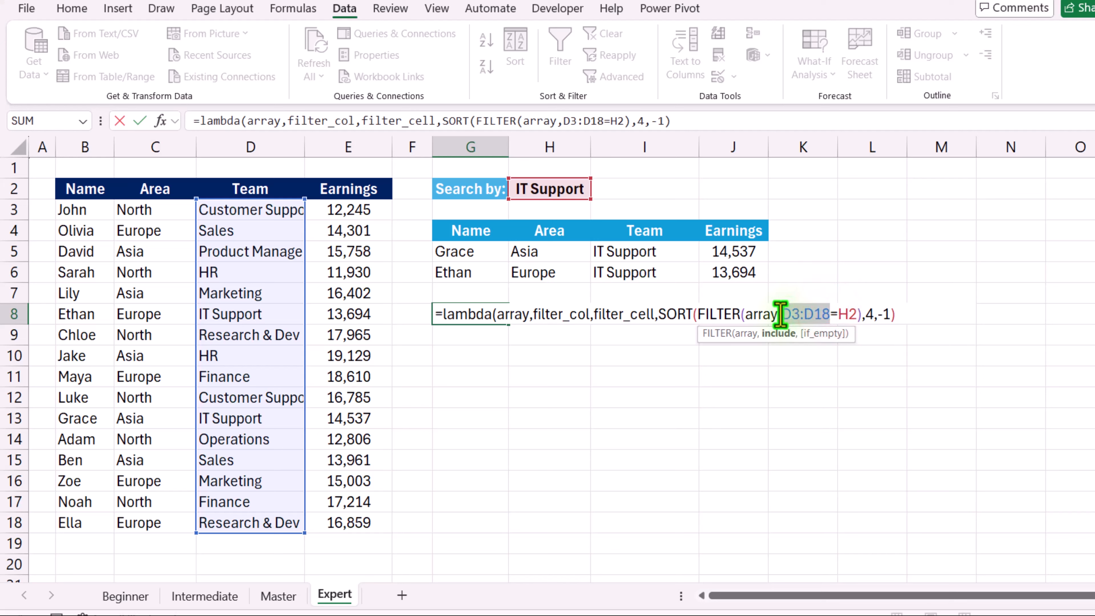
type("filter_col")
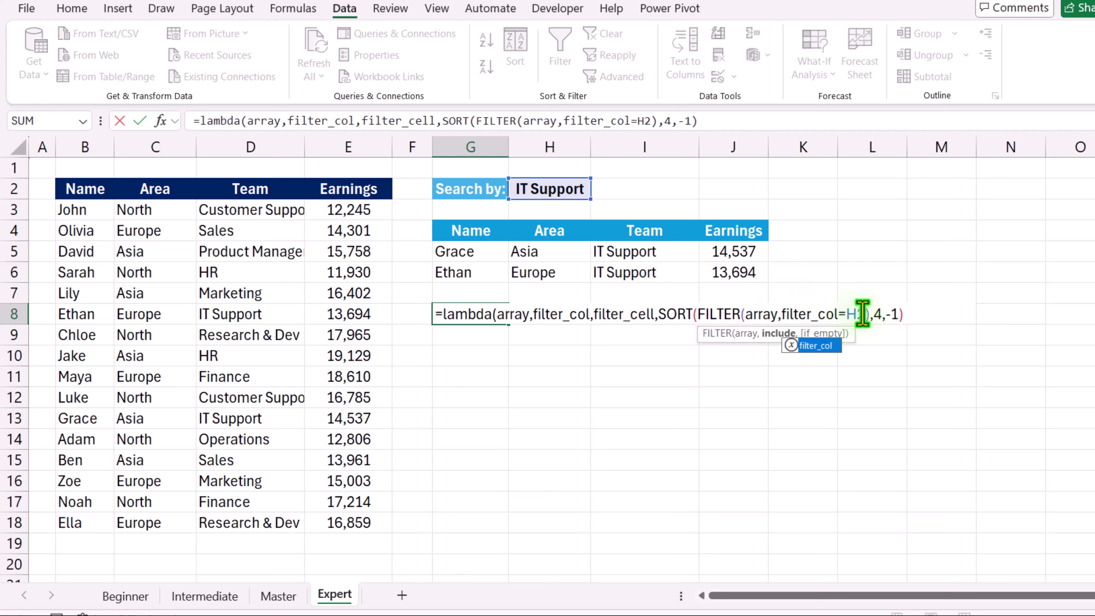
Replace H2 in the FILTER condition with filter_cell and commit the LAMBDA formula in G8
left_click_drag(864, 313, 848, 313)
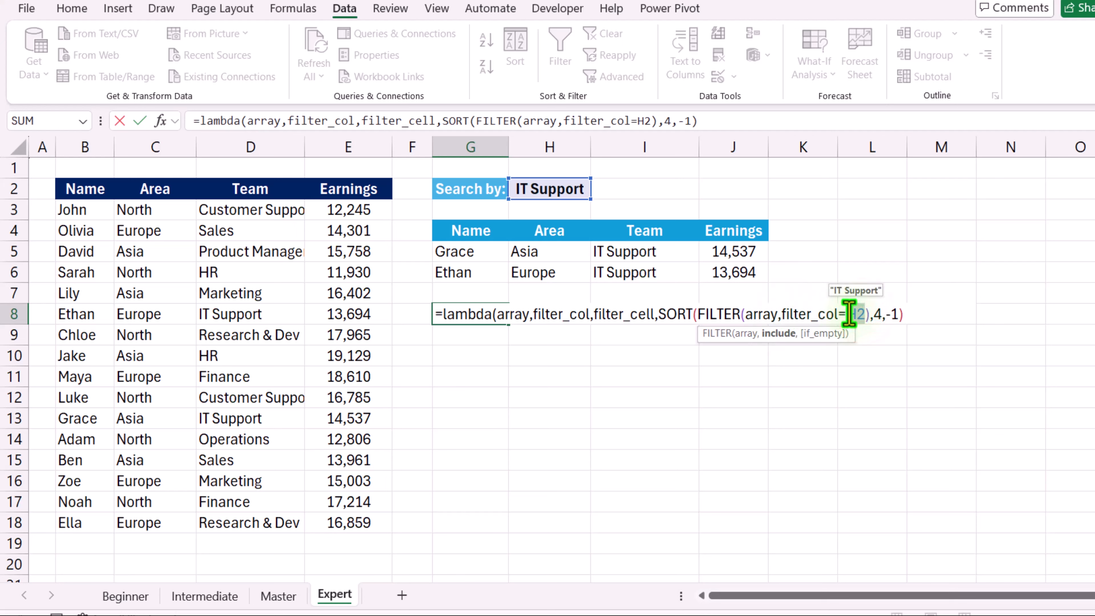
type("fi")
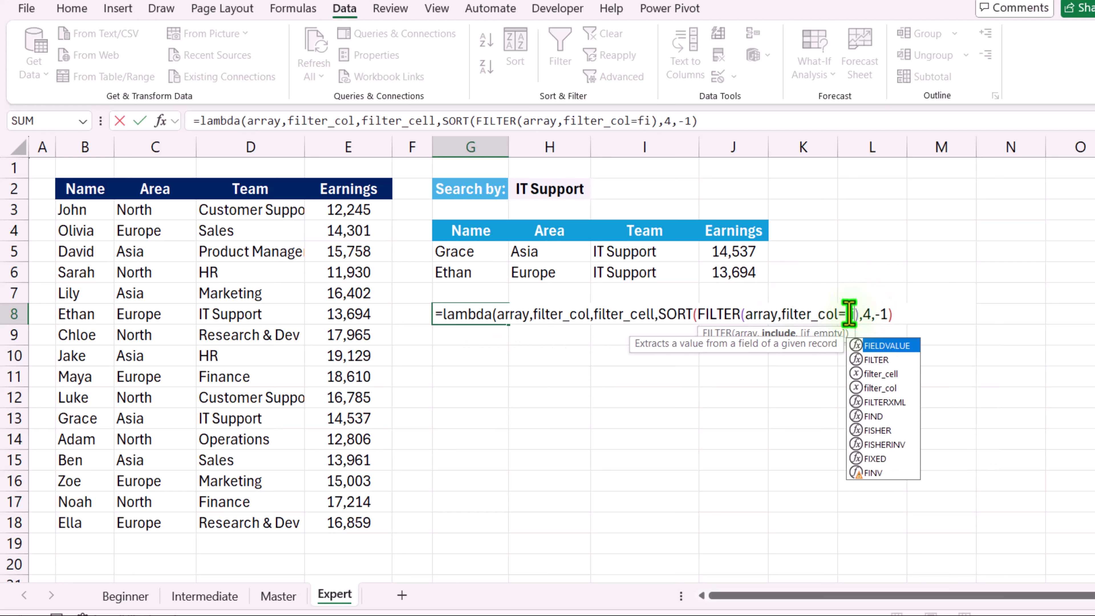
double_click(894, 373)
left_click(939, 323)
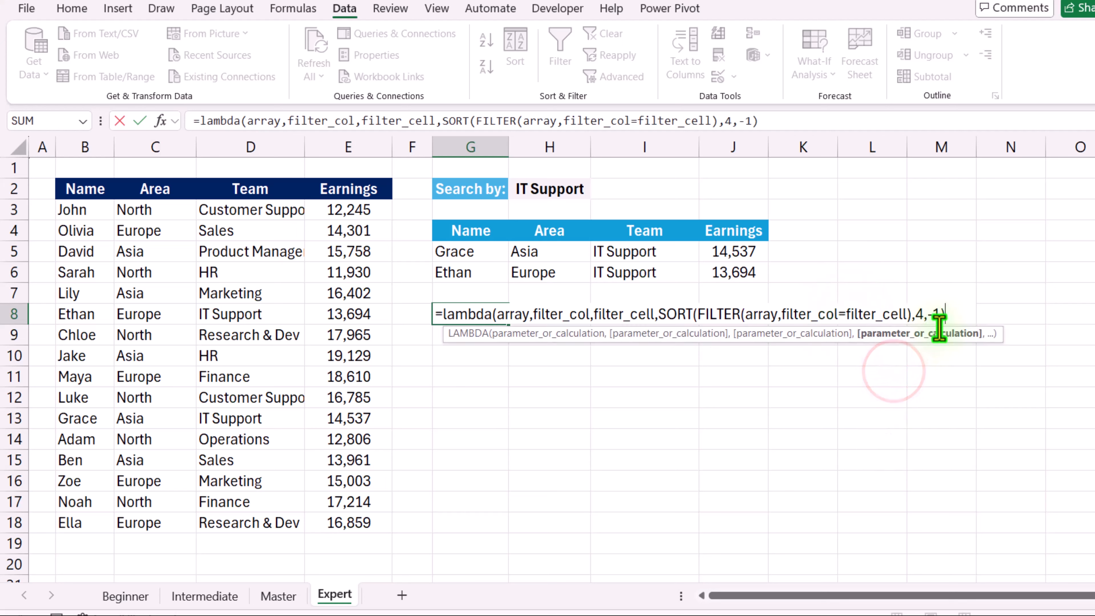
key("Return")
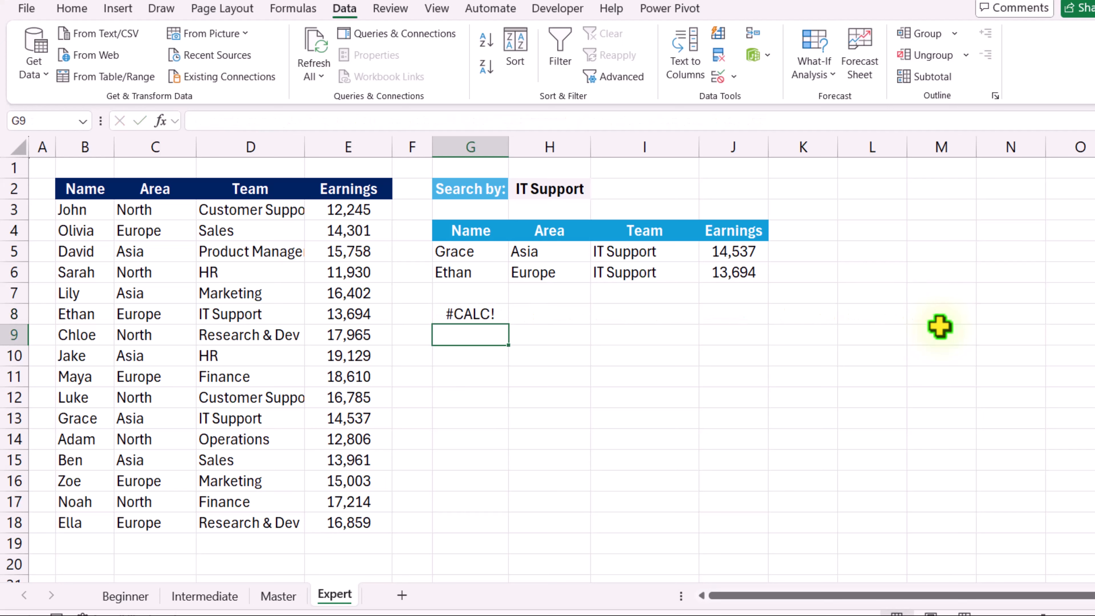
Copy the complete LAMBDA formula text from cell G8, leaving the cell unedited
left_click(484, 319)
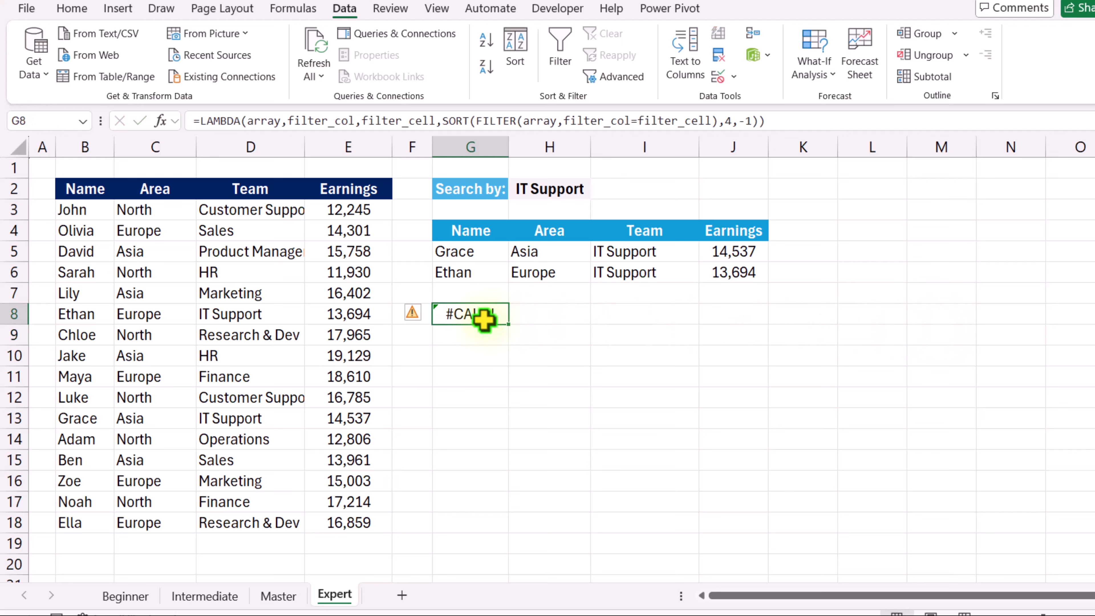
left_click_drag(776, 121, 141, 162)
key("ctrl+c")
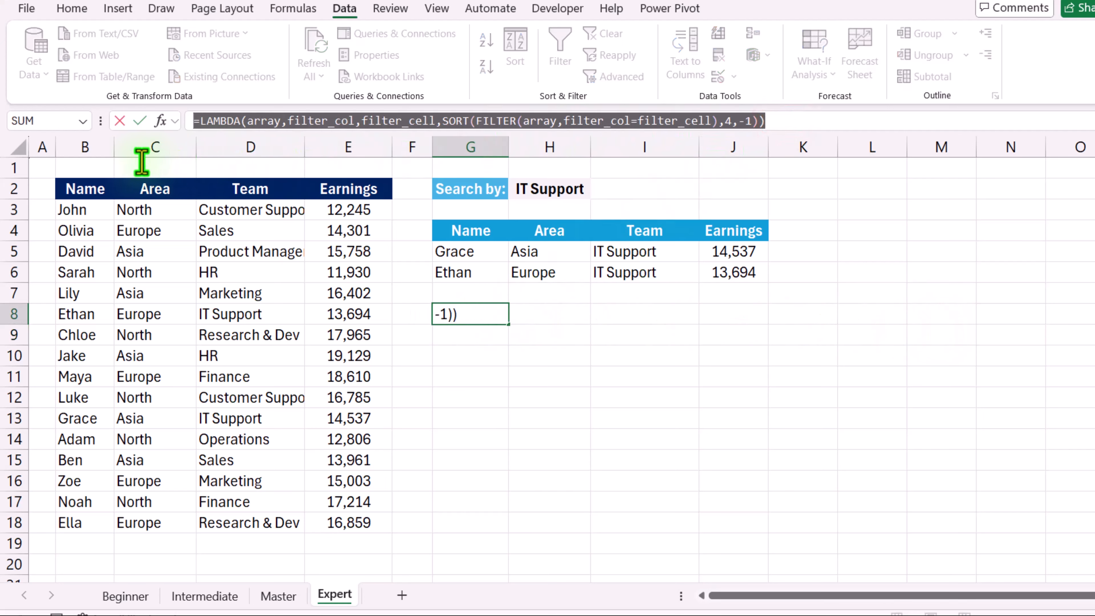
key("Escape")
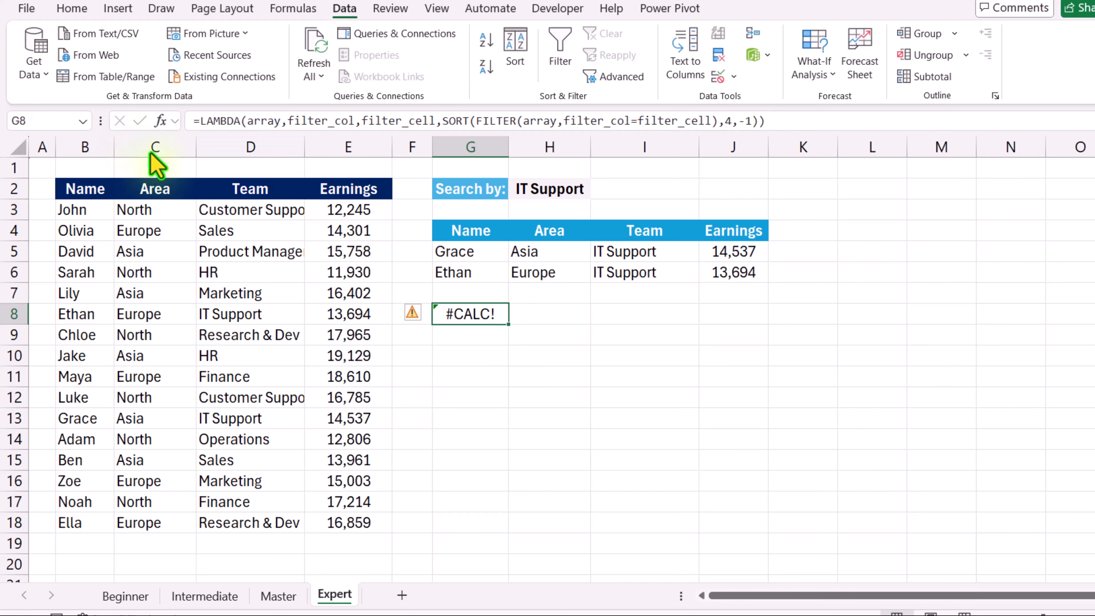
Define a workbook name Dynamic_filter that refers to =LAMBDA(array,filter_col,filter_cell,SORT(FILTER(array,filter_col=filter_cell),4,-1))
left_click(298, 8)
left_click(493, 52)
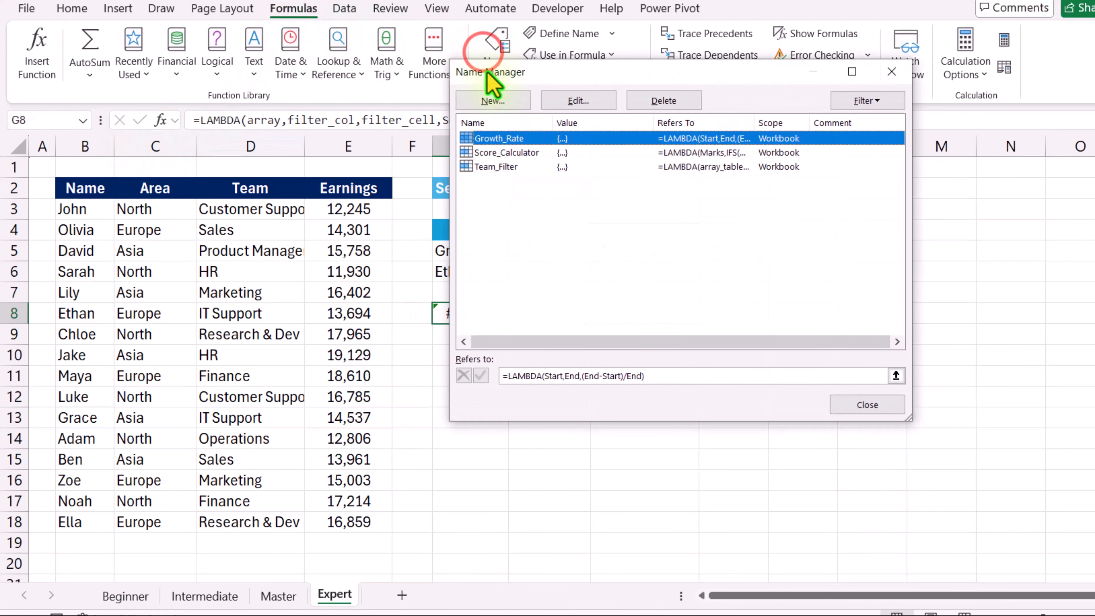
left_click(496, 108)
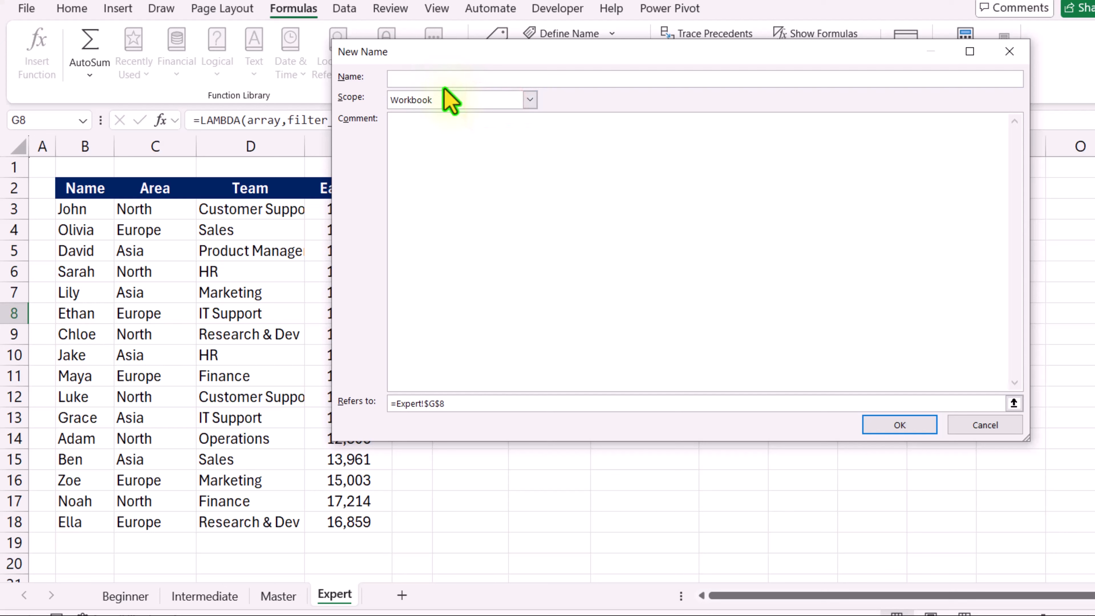
type("Dynamic_filter")
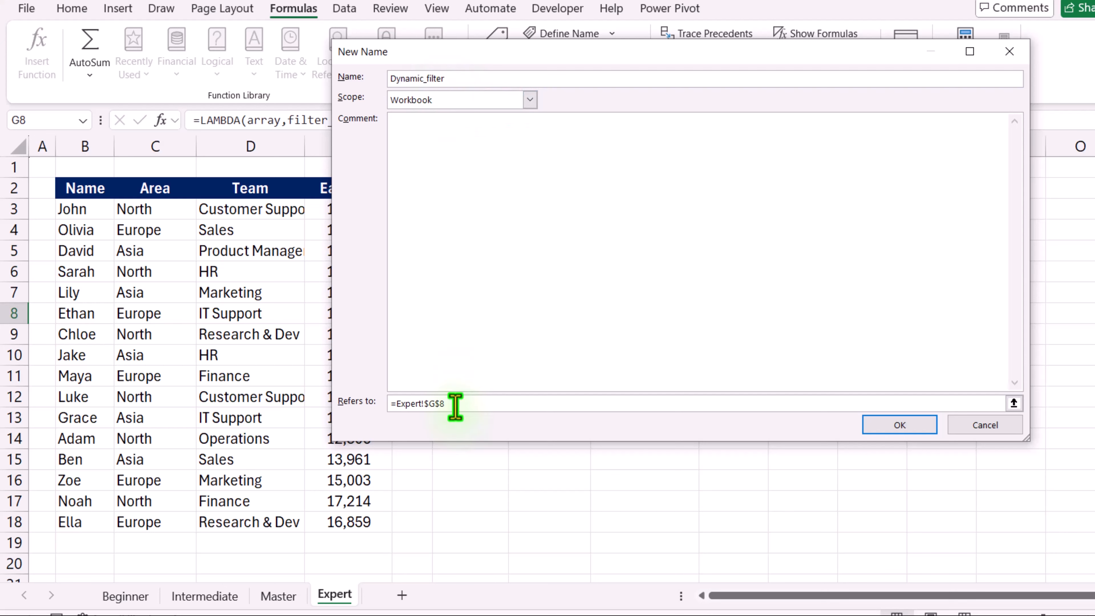
left_click_drag(455, 403, 372, 403)
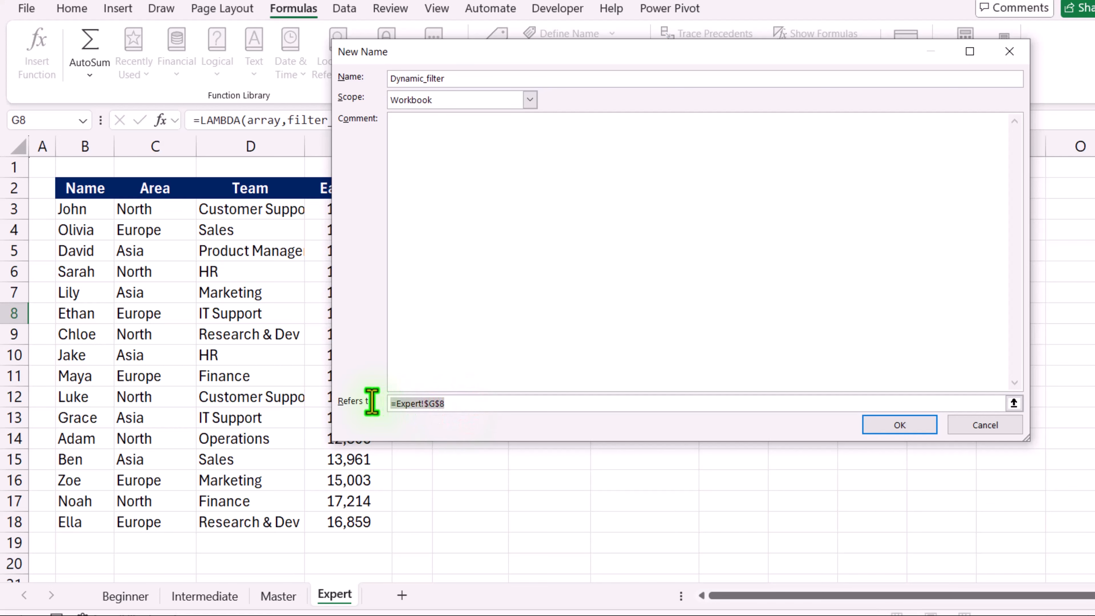
key("ctrl+v")
left_click(907, 428)
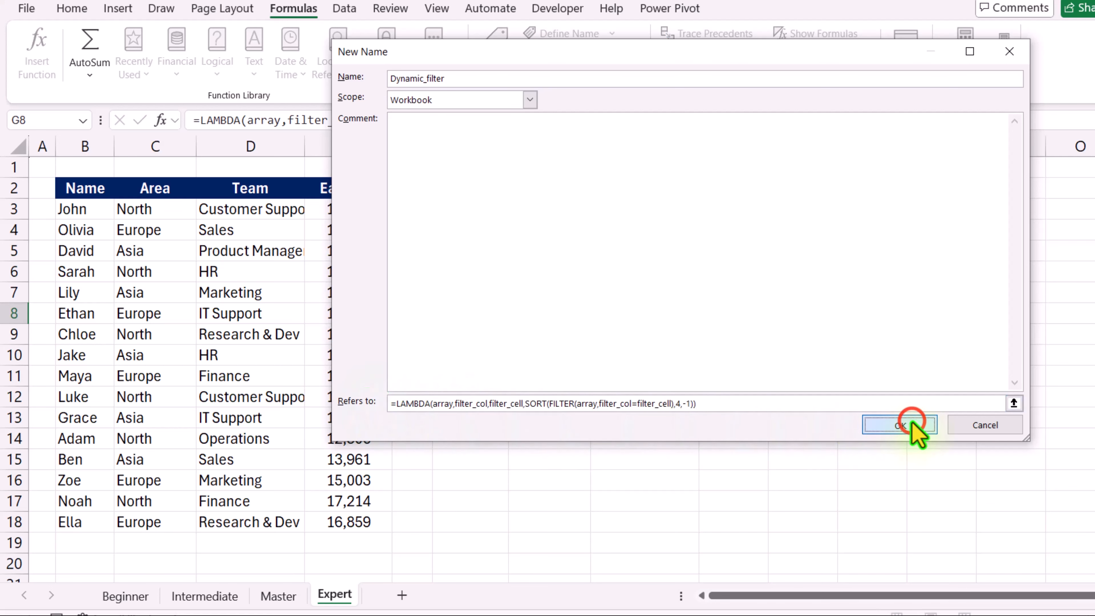
left_click(866, 409)
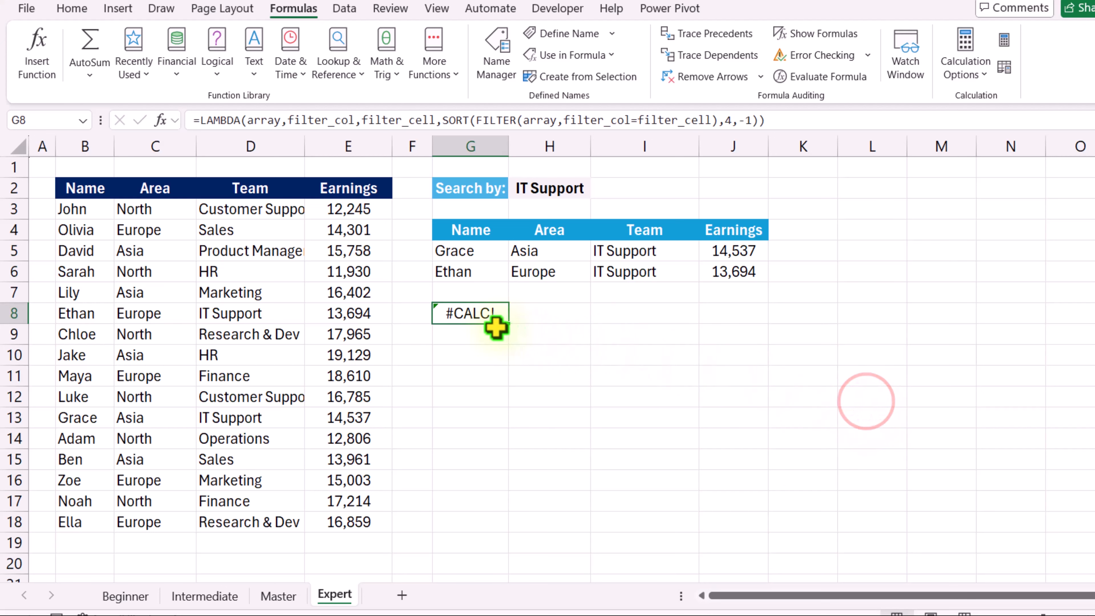
Clear the LAMBDA from G8 and enter =Dynamic_filter(B3:E18,D3:D18,H2) there instead
key("Delete")
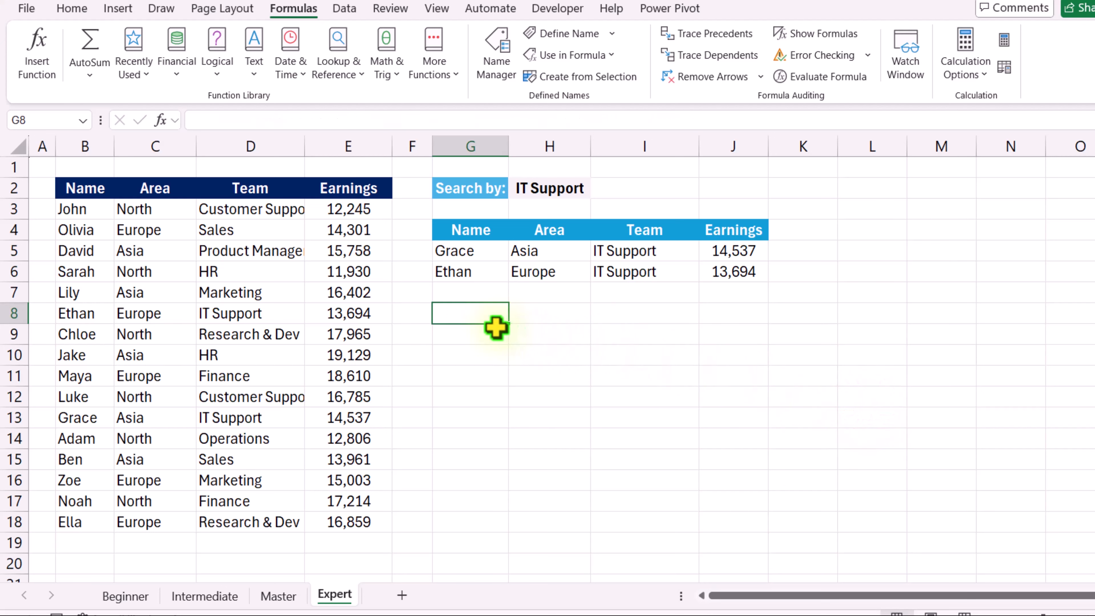
type("=dy")
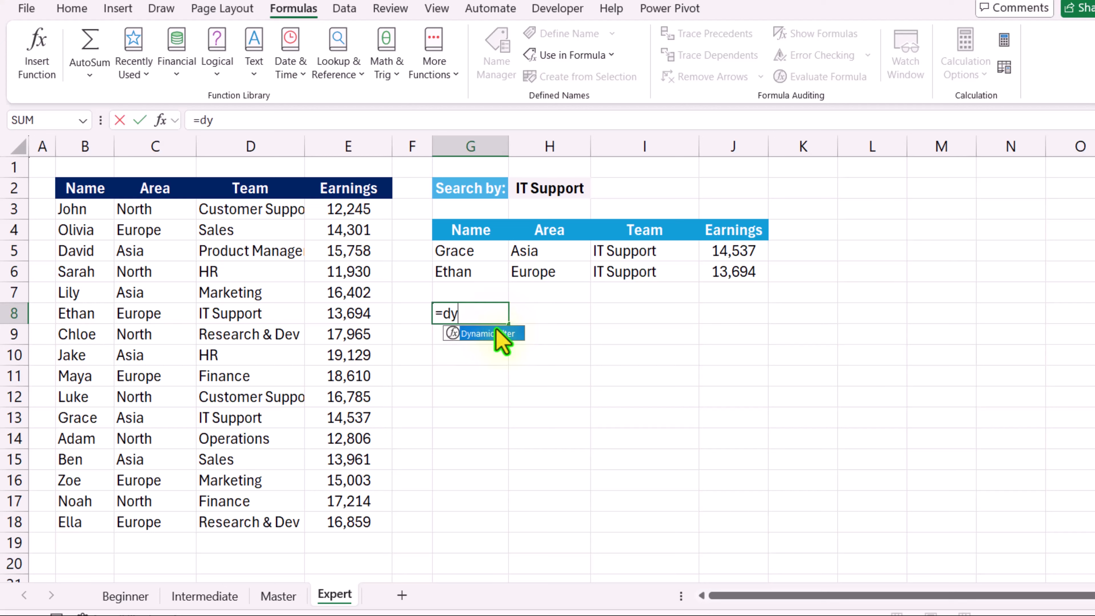
double_click(507, 333)
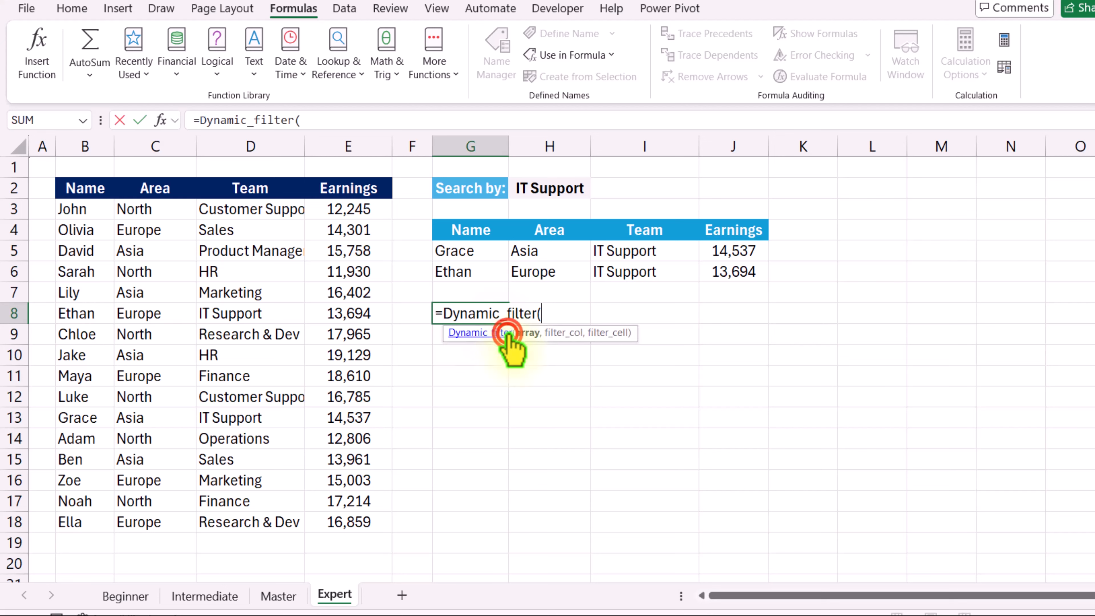
left_click_drag(95, 213, 344, 522)
type(",")
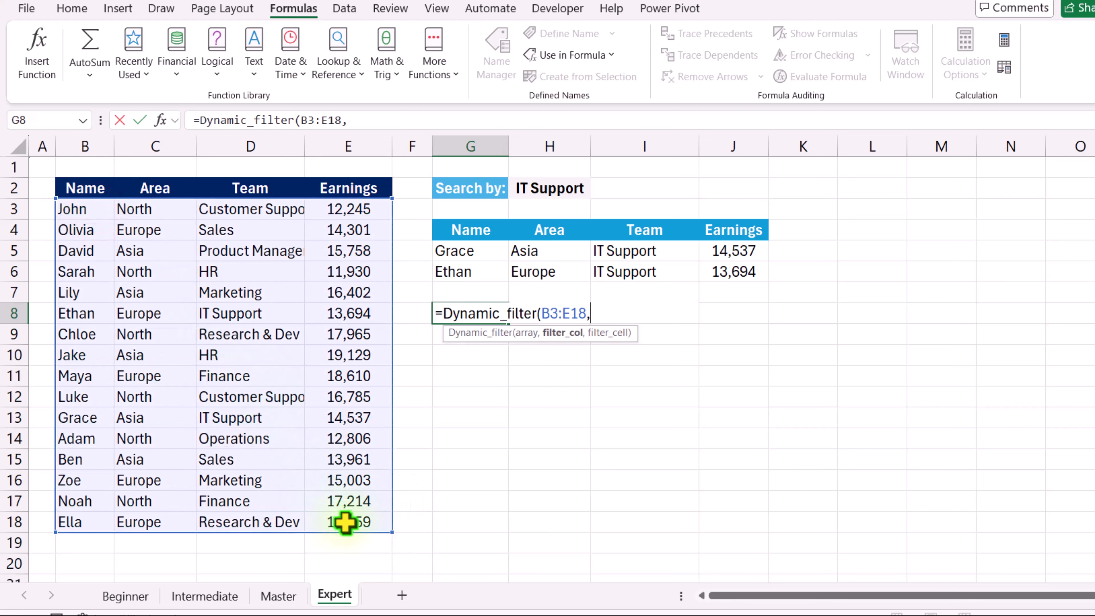
left_click_drag(256, 210, 274, 520)
type(",")
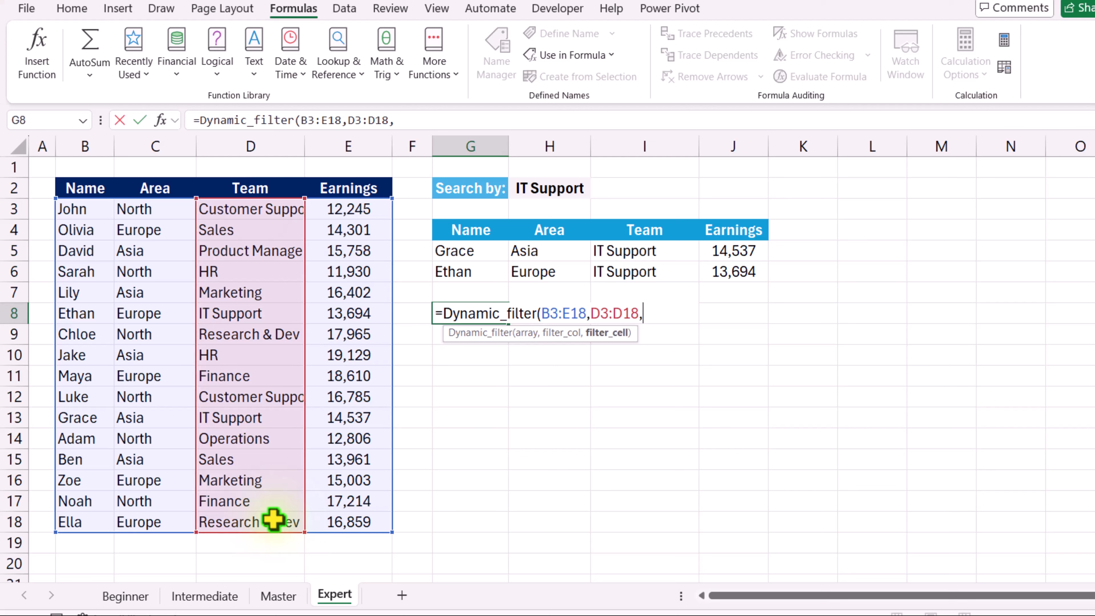
left_click(563, 189)
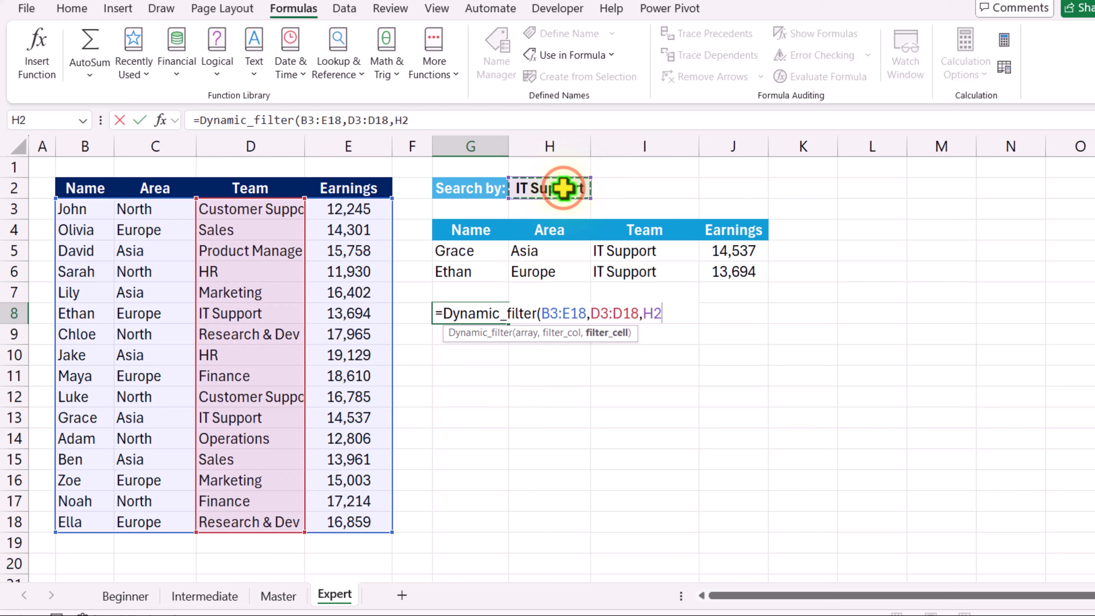
type(")")
key("Return")
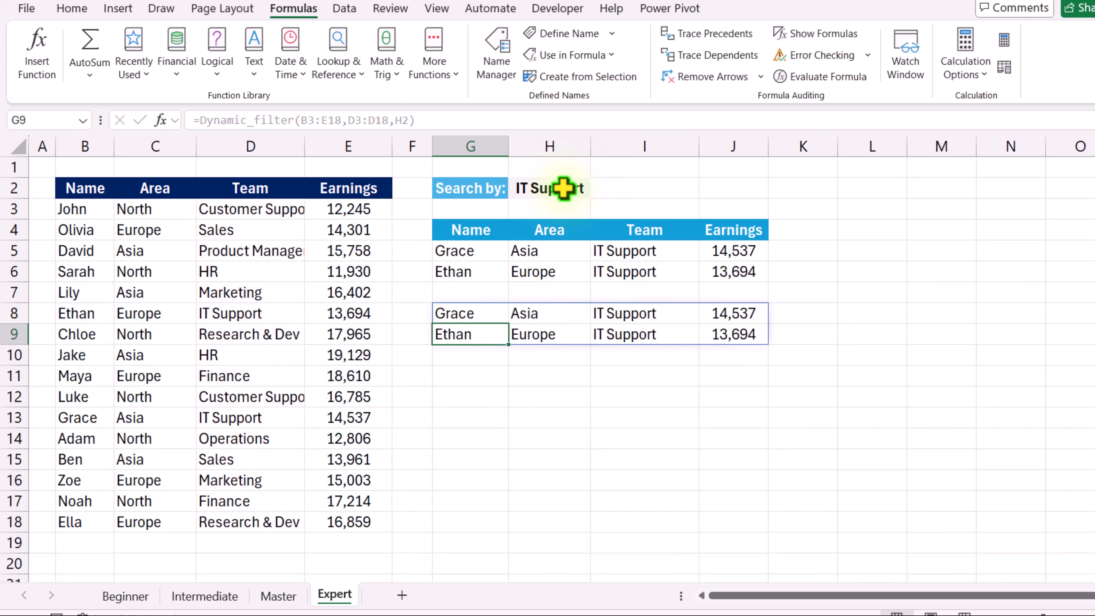
key("Up")
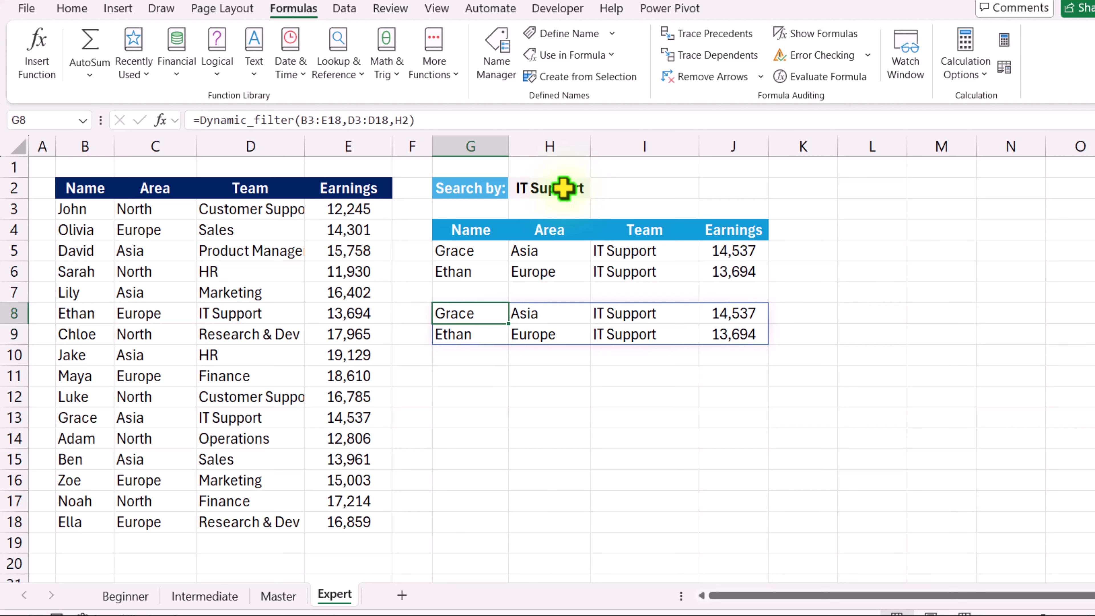
Copy the complete SORT(FILTER()) formula text from cell G5, leaving the cell unedited
left_click(483, 254)
double_click(484, 254)
left_click_drag(449, 120, 139, 120)
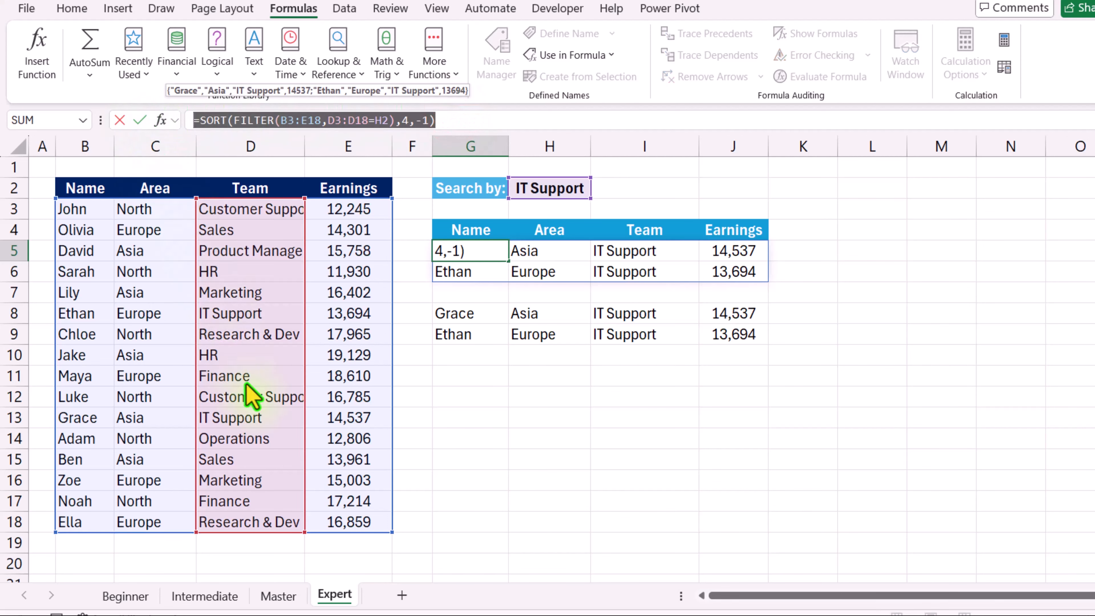
key("Escape")
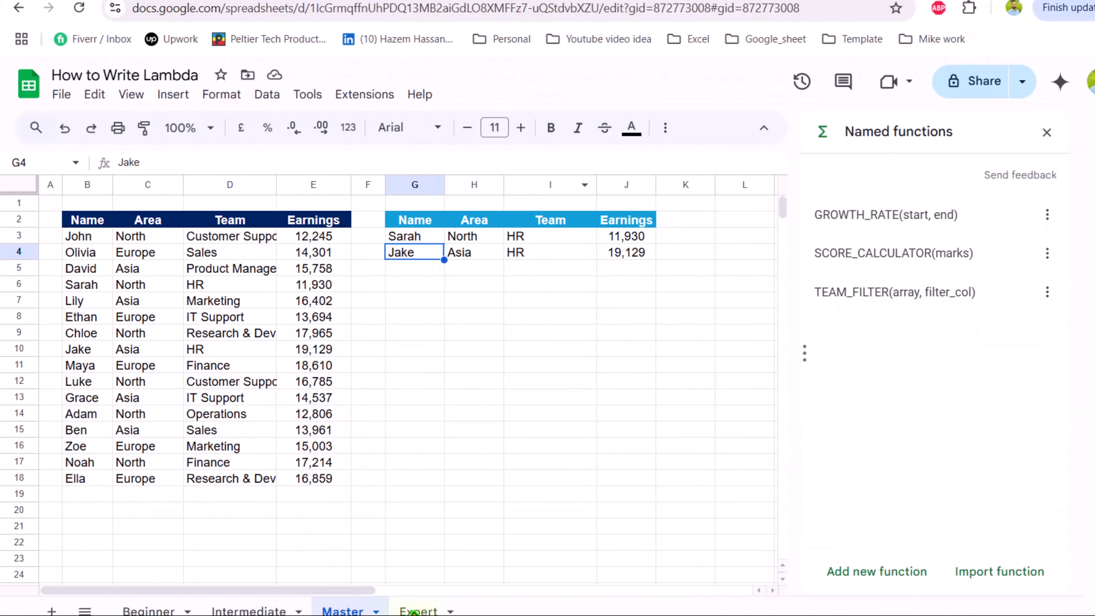
Switch to Google Sheets and add a Drop-down (from a range) data validation rule to H2 on the Expert sheet
left_click(416, 610)
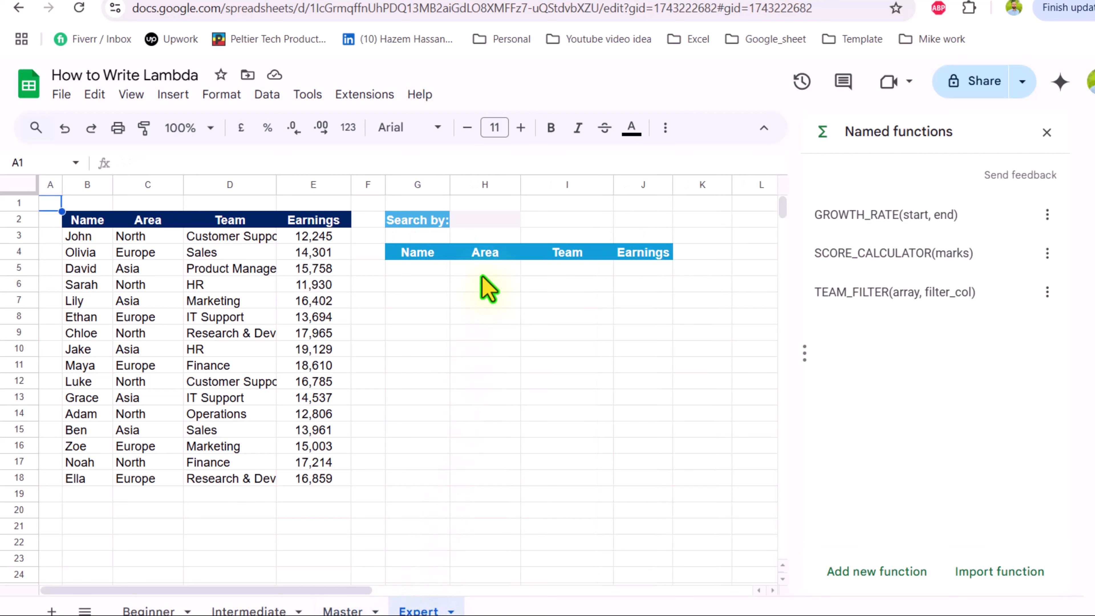
left_click(494, 219)
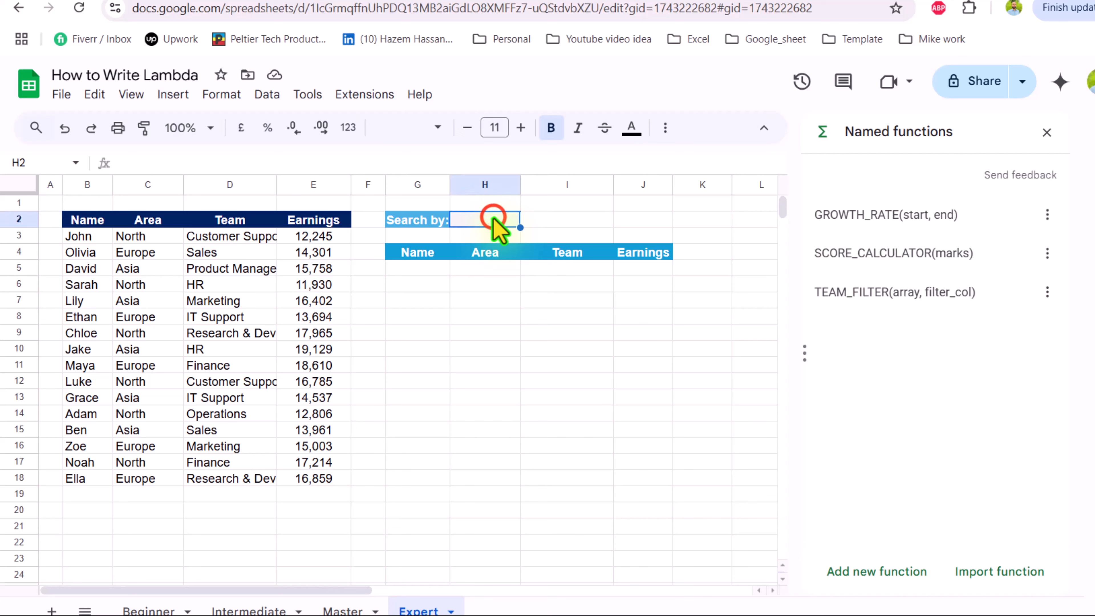
left_click(264, 94)
left_click(335, 462)
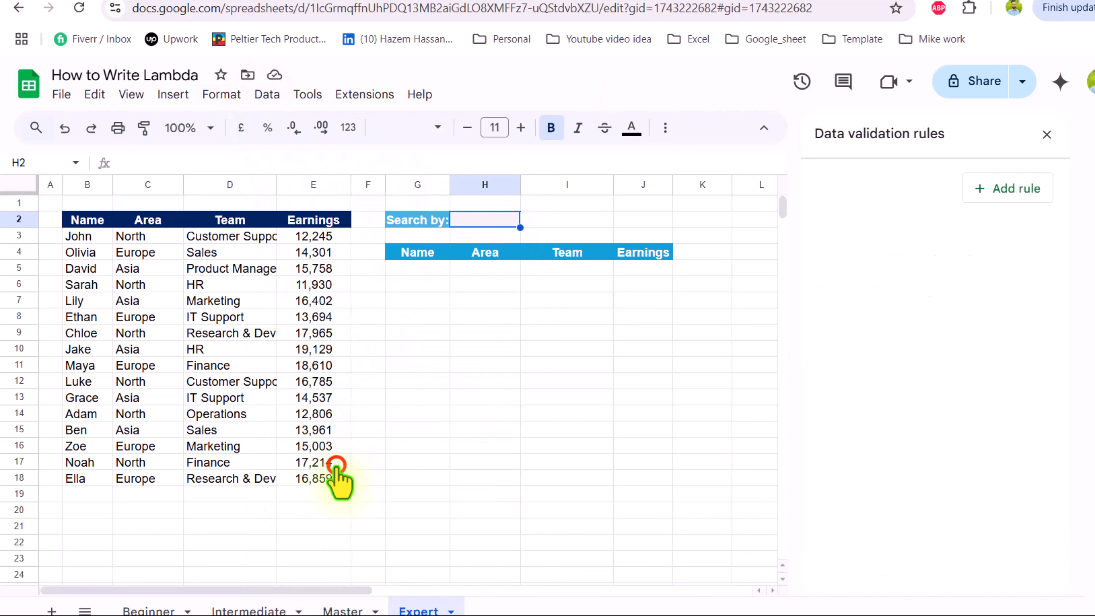
left_click(1022, 192)
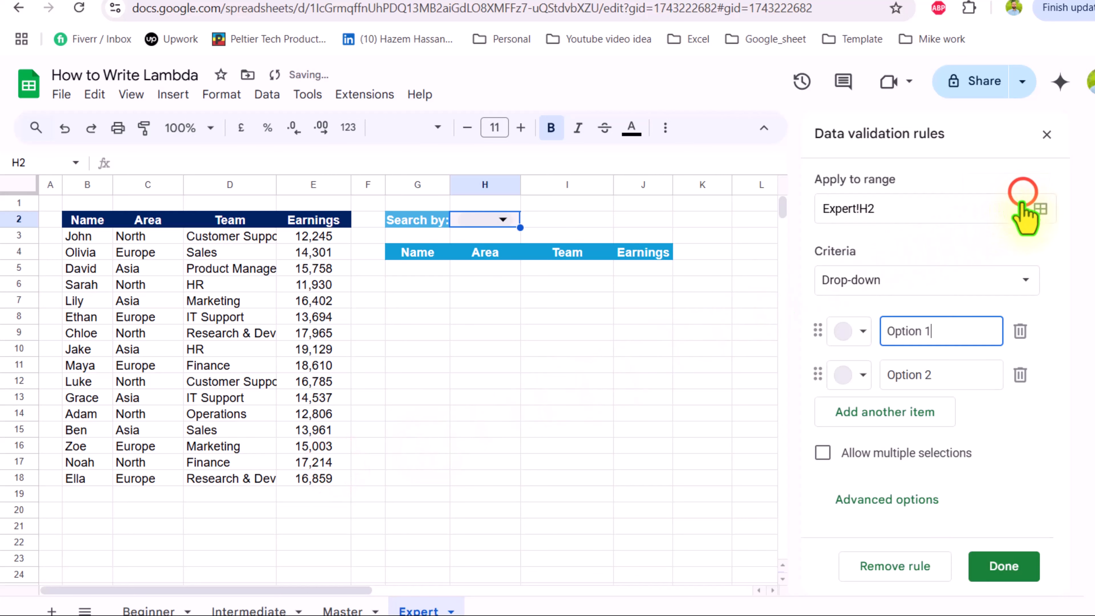
left_click(1012, 283)
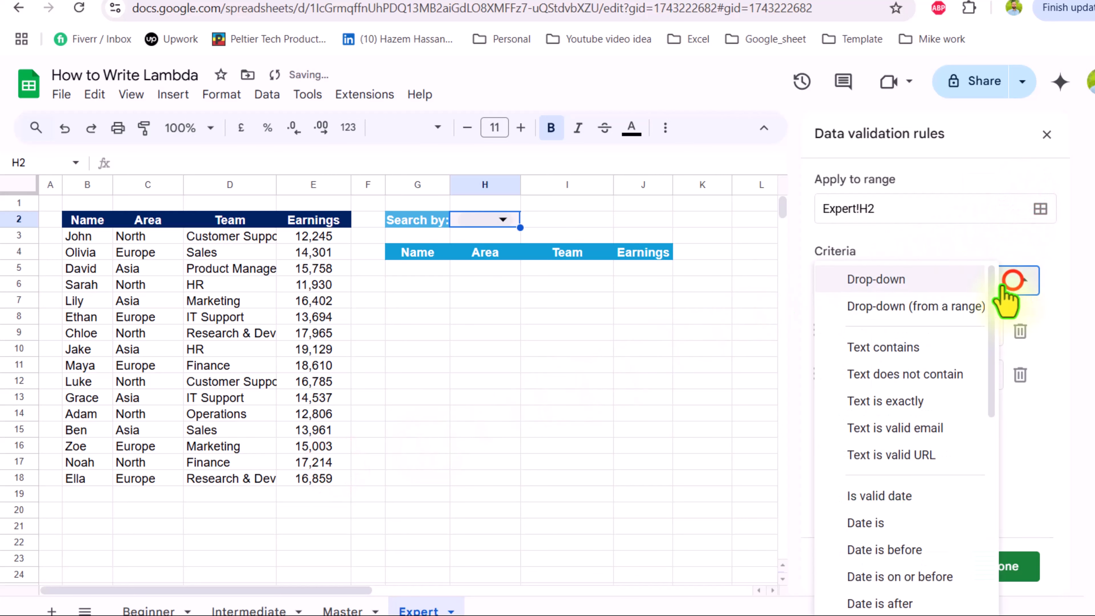
left_click(951, 307)
Source the H2 drop-down from Expert!C3:C18, save the rule, and choose Asia in H2
left_click(1023, 331)
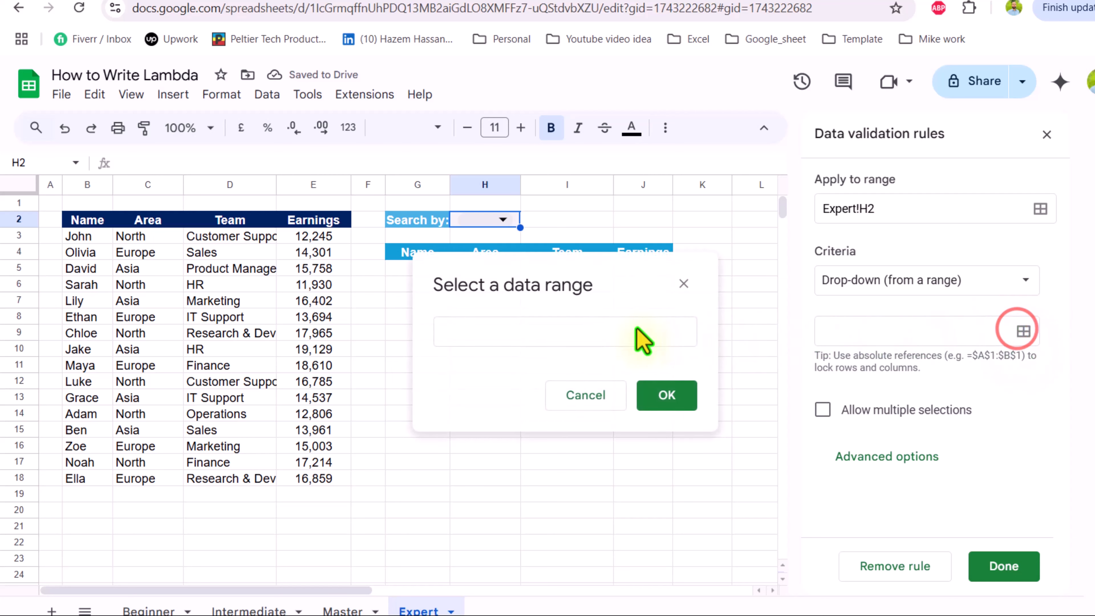
left_click(579, 332)
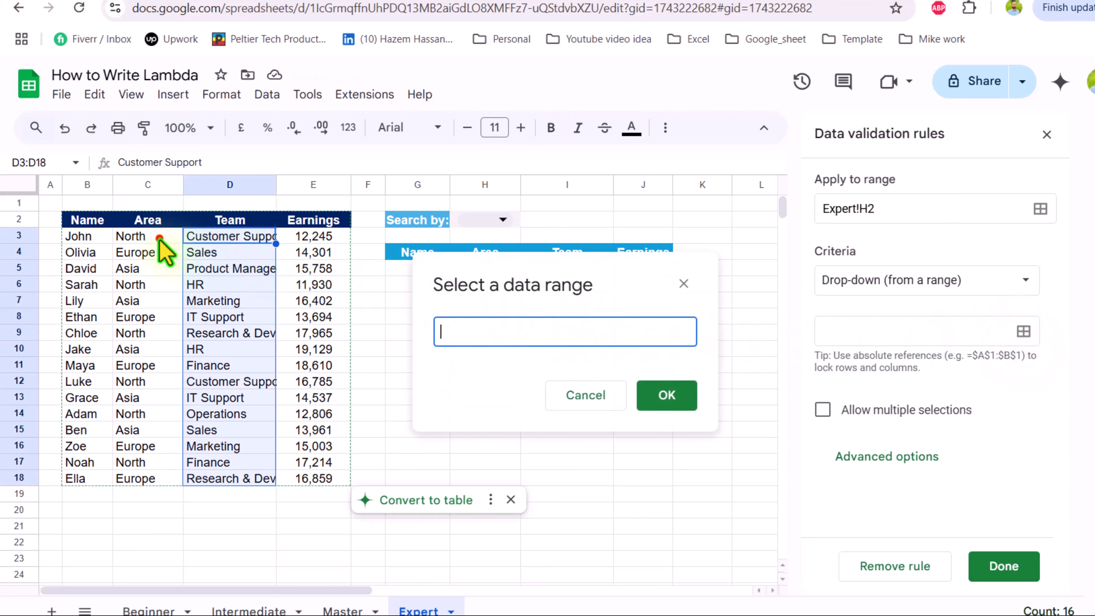
left_click_drag(160, 237, 165, 477)
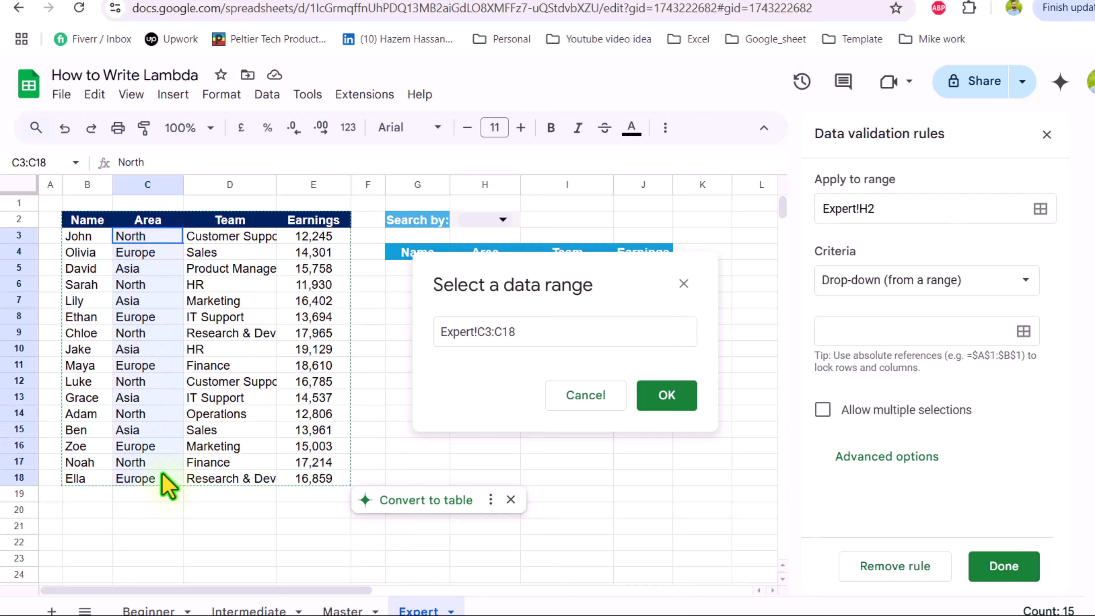
left_click(658, 397)
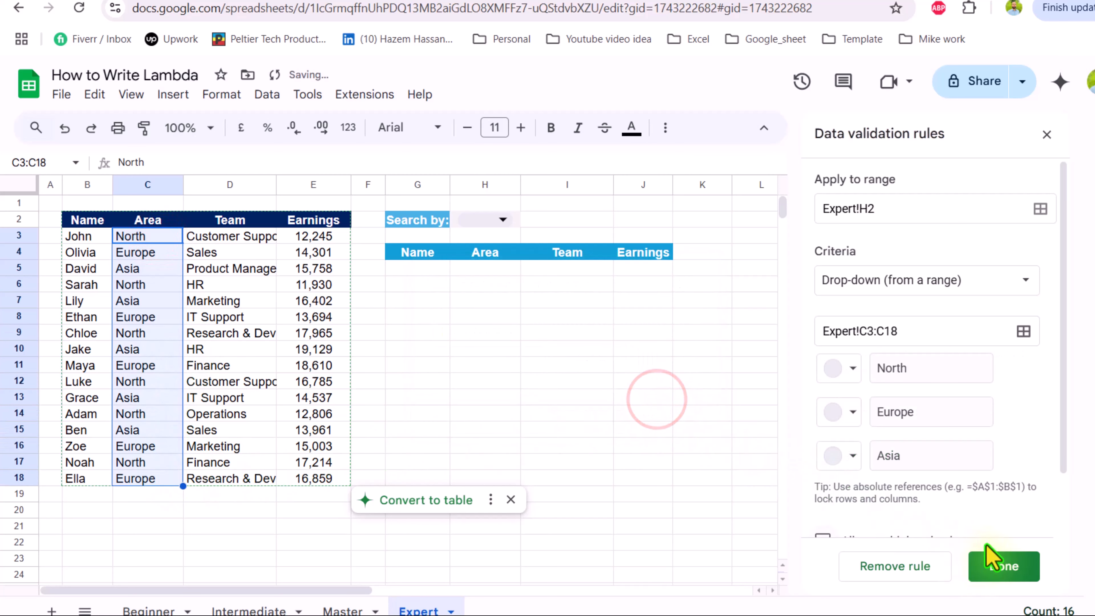
left_click(991, 565)
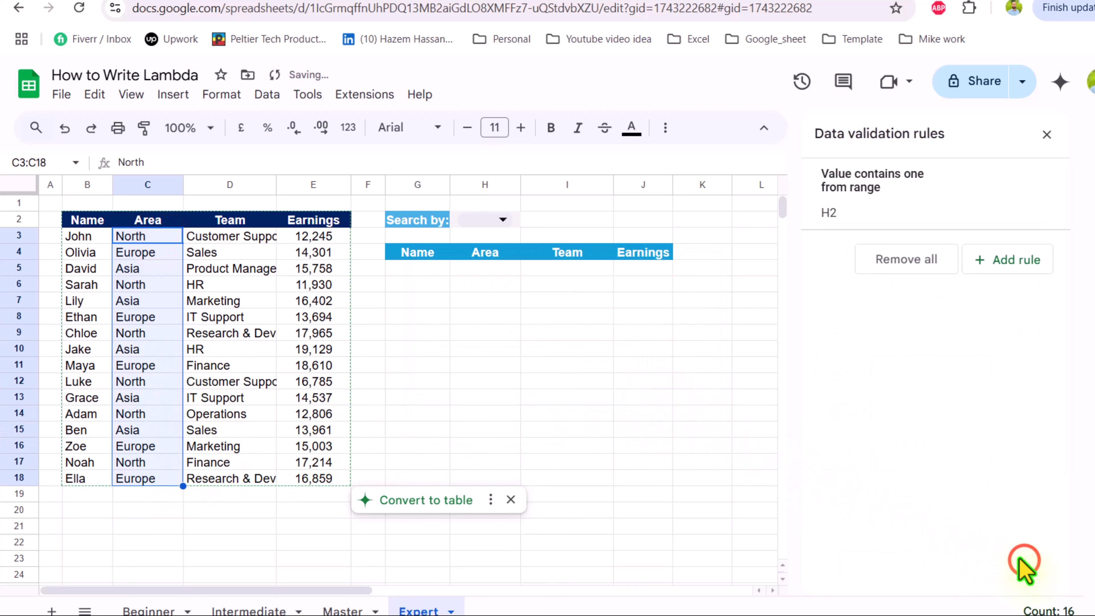
left_click(502, 220)
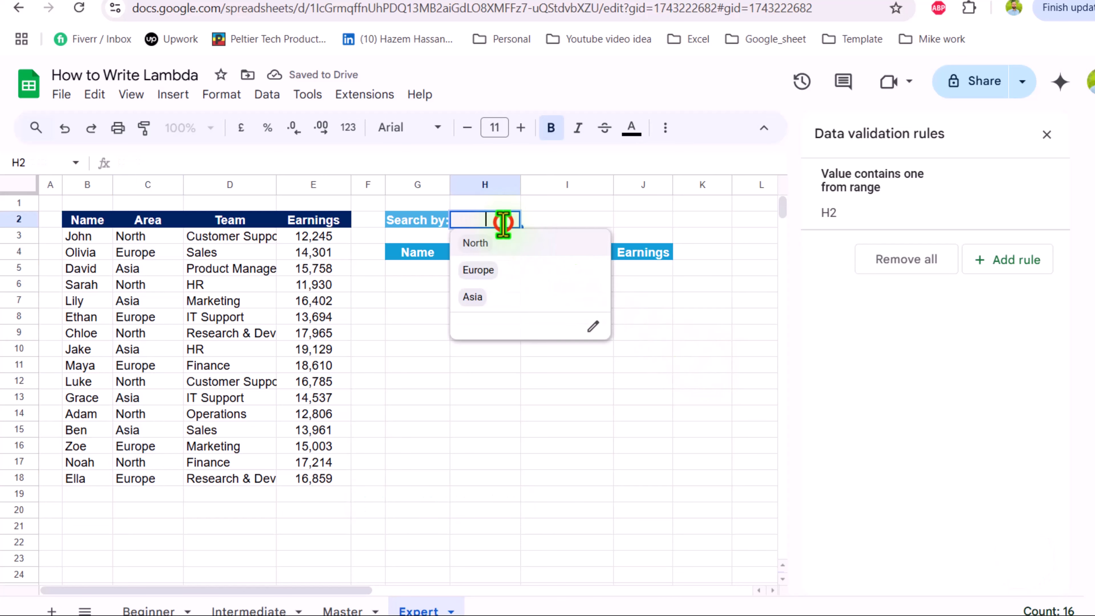
left_click(500, 297)
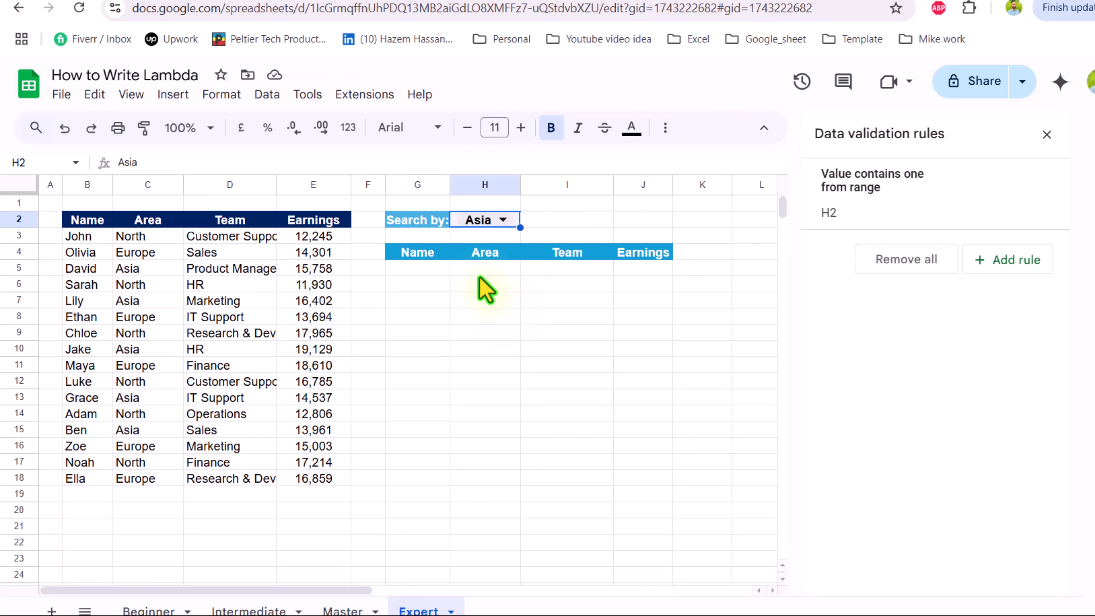
Start a new named function and name it AREA_FILTER
left_click(280, 92)
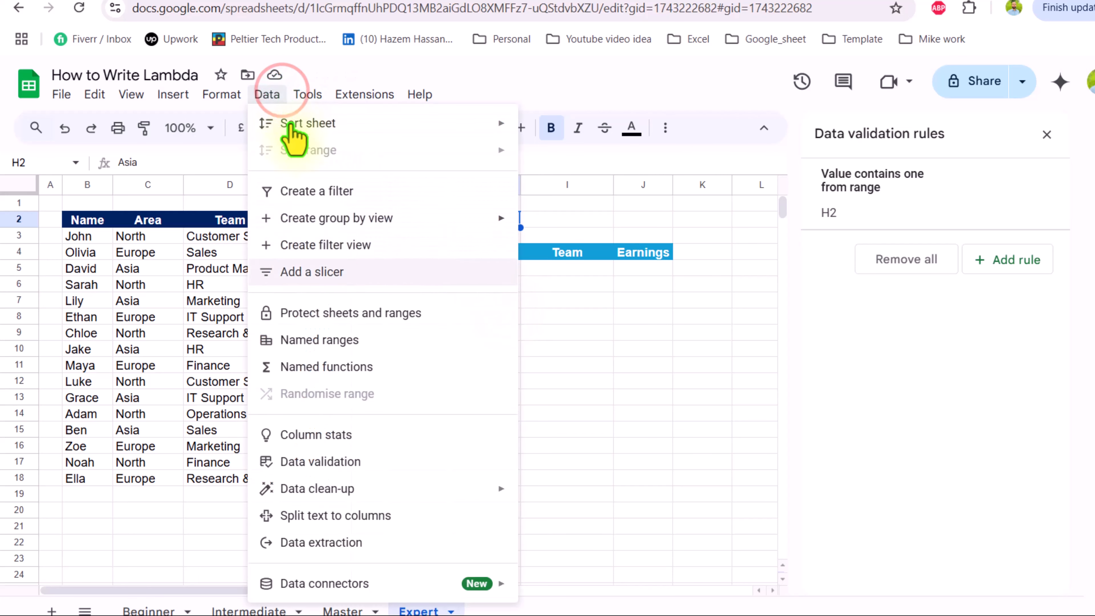
left_click(362, 369)
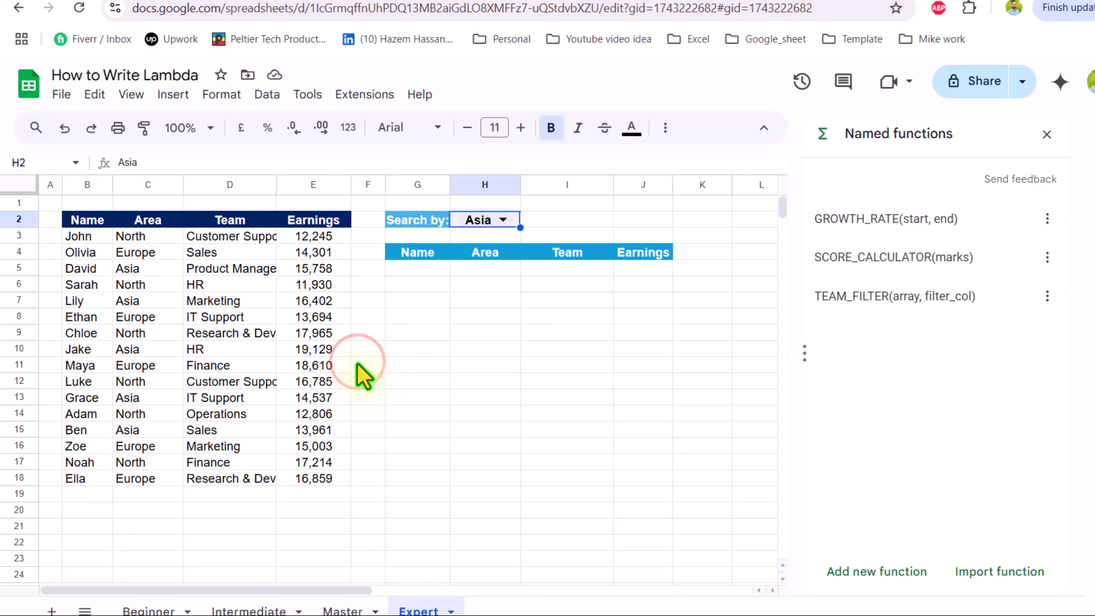
left_click(869, 572)
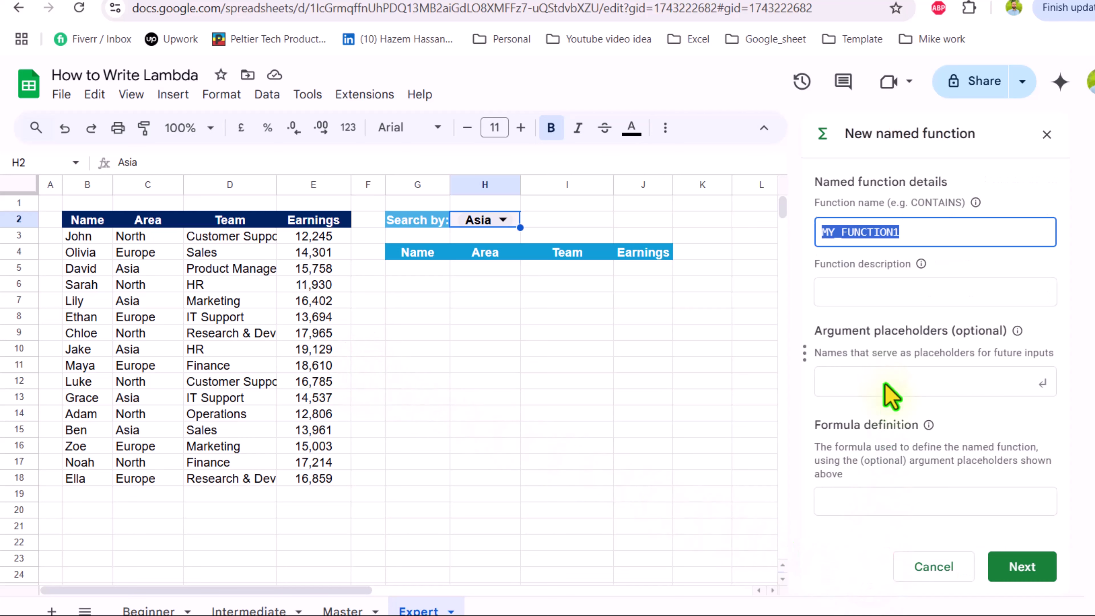
type("ARE")
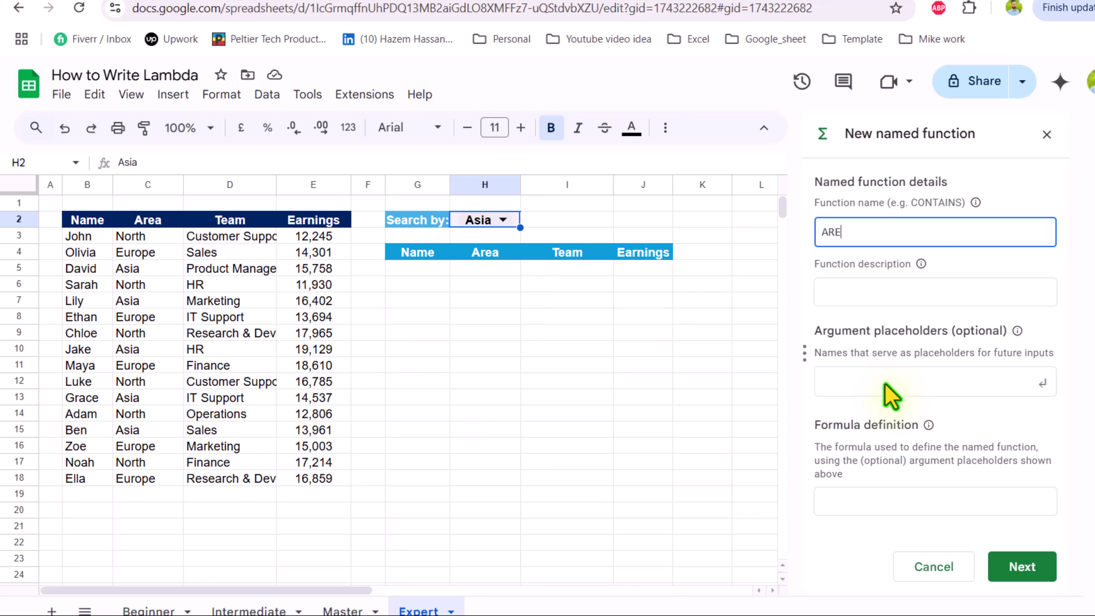
type("A_FILTER")
Add the argument placeholders array, filter_col and filter_cell to the AREA_FILTER function
left_click(884, 384)
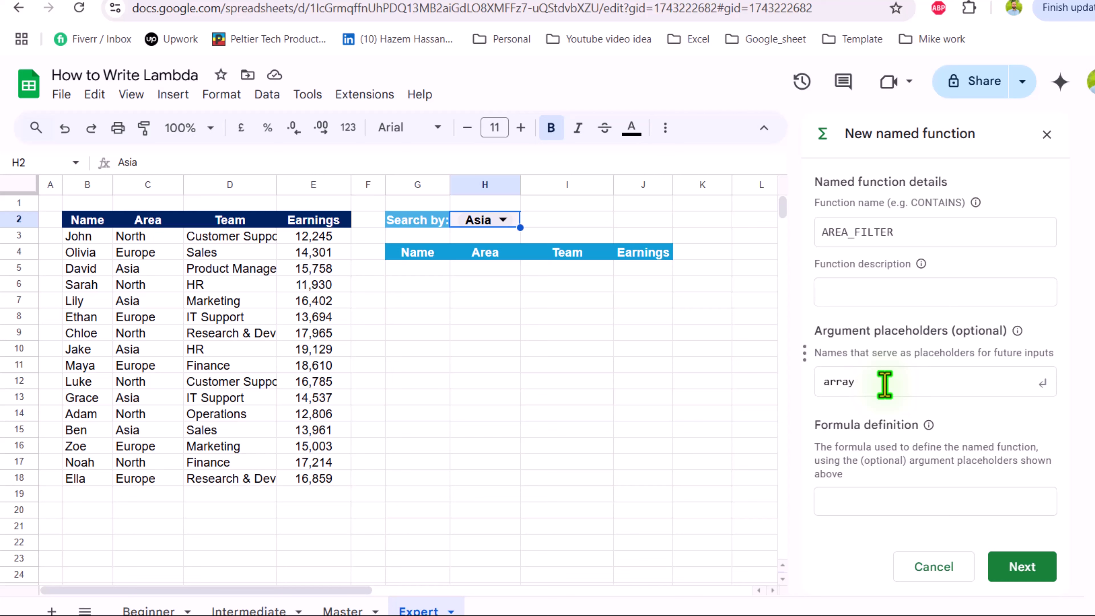
type("array")
key("Return")
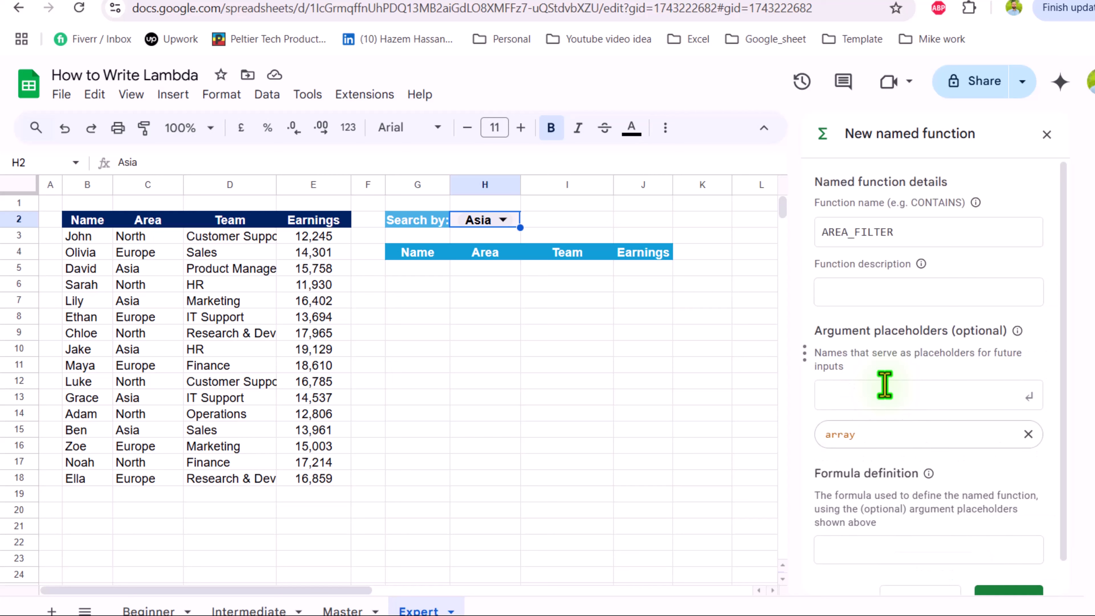
type("filter_col")
key("Return")
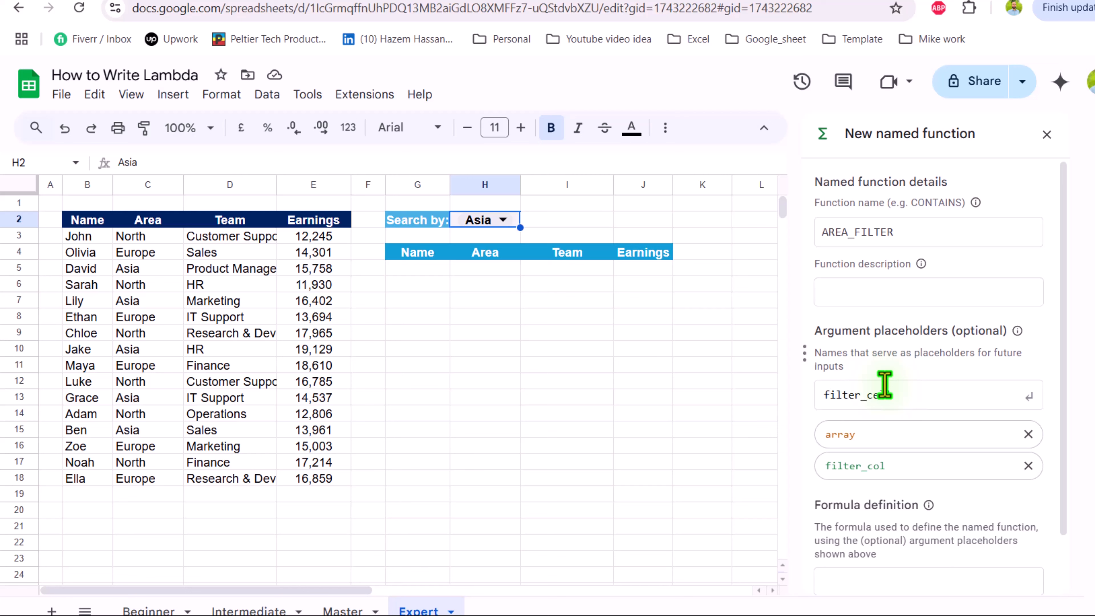
type("filter_cell")
key("Return")
Paste =SORT(FILTER(B3:E18,D3:D18=H2),4,-1) as the formula definition and replace B3:E18 with array
scroll(887, 390, "down", 3)
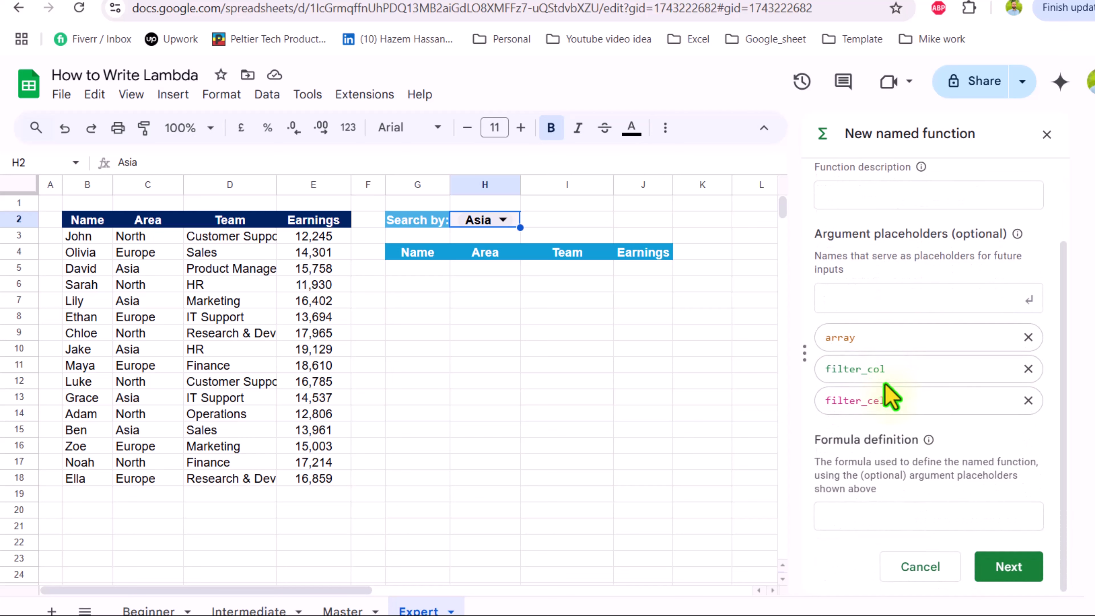
left_click(896, 517)
type("=SORT(FILTER(B3:E18,D3:D18=H2),4,-1)")
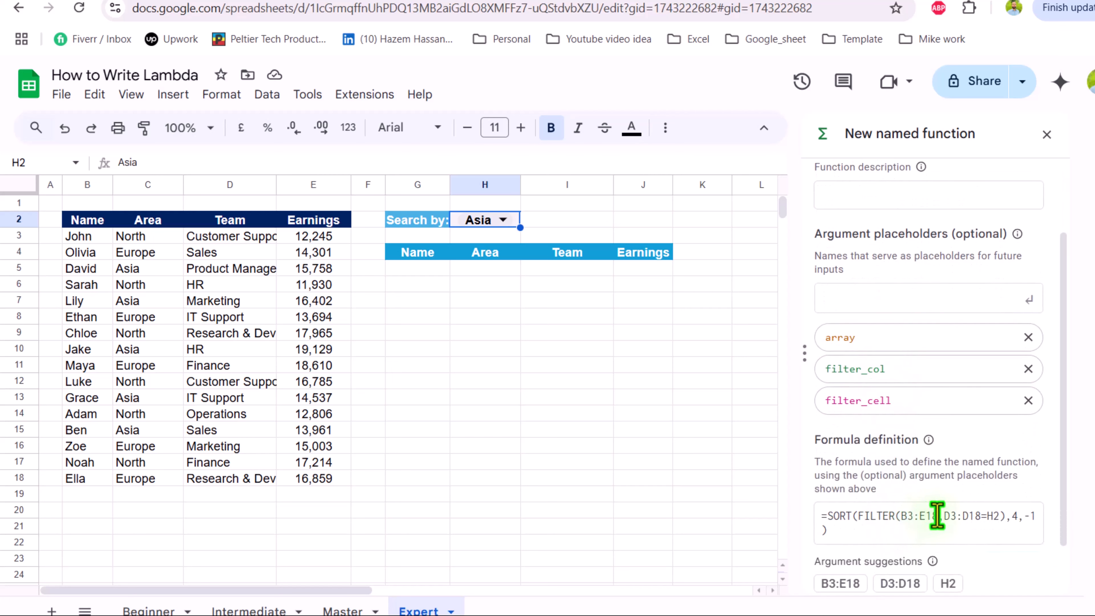
left_click_drag(937, 516, 900, 517)
key("BackSpace")
key("Delete")
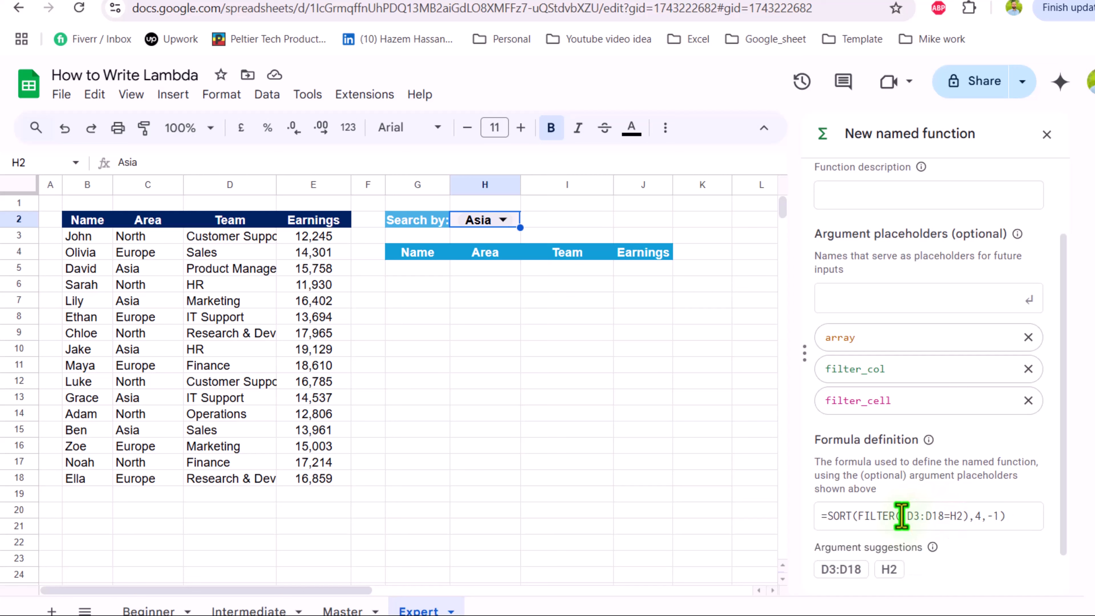
type("array,")
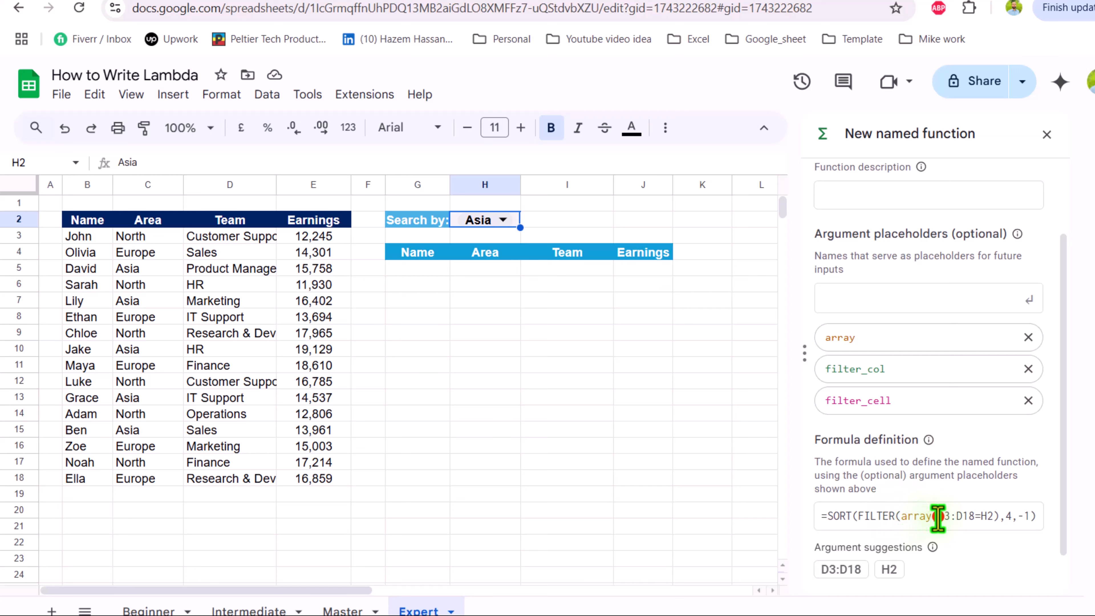
Replace D3:D18 with filter_col and H2 with filter_cell in the definition, and create the named function without argument descriptions
left_click_drag(939, 515, 973, 516)
type("filter_col")
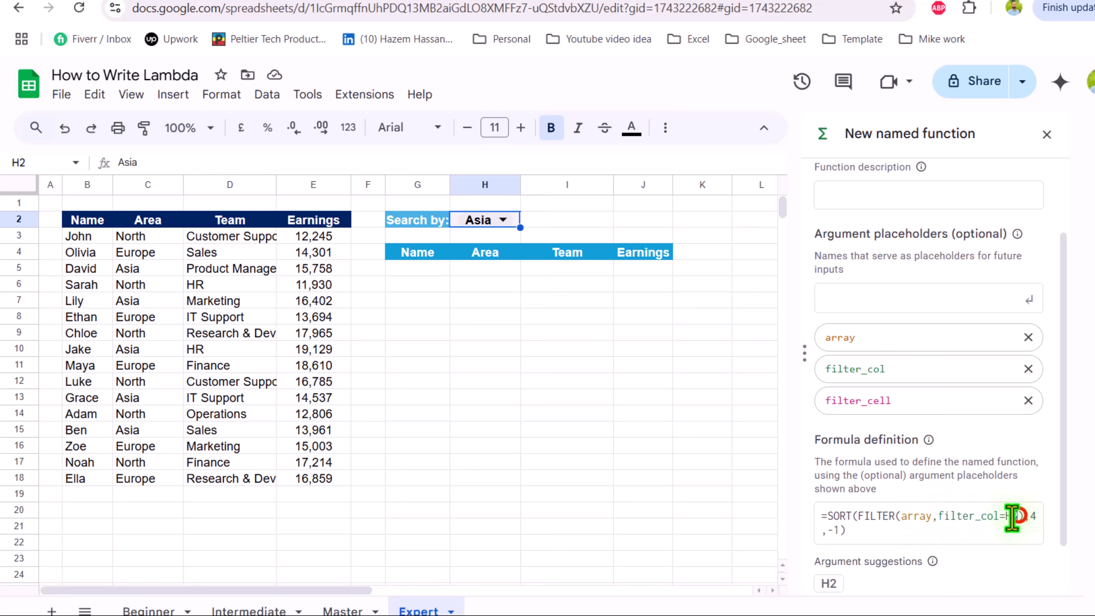
double_click(1010, 516)
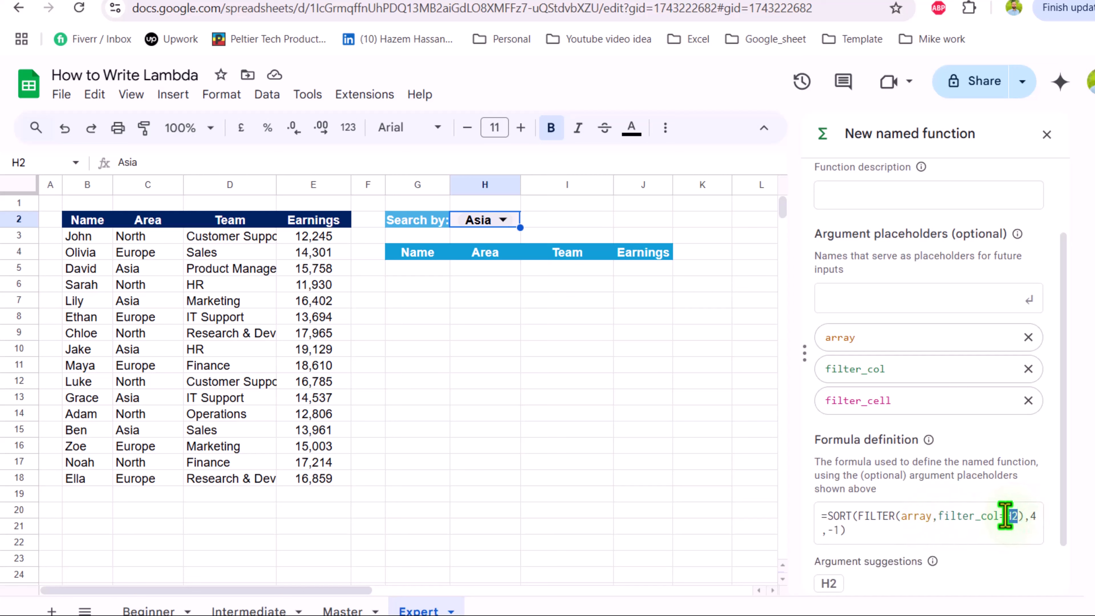
key("BackSpace")
type("filte")
key("Tab")
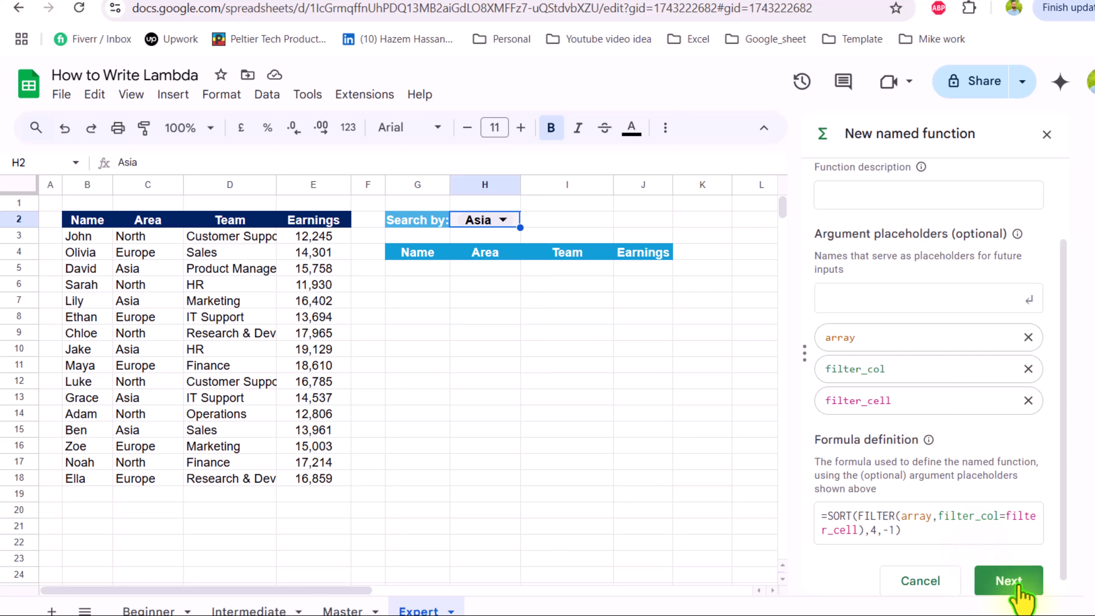
left_click(1007, 582)
left_click(1020, 582)
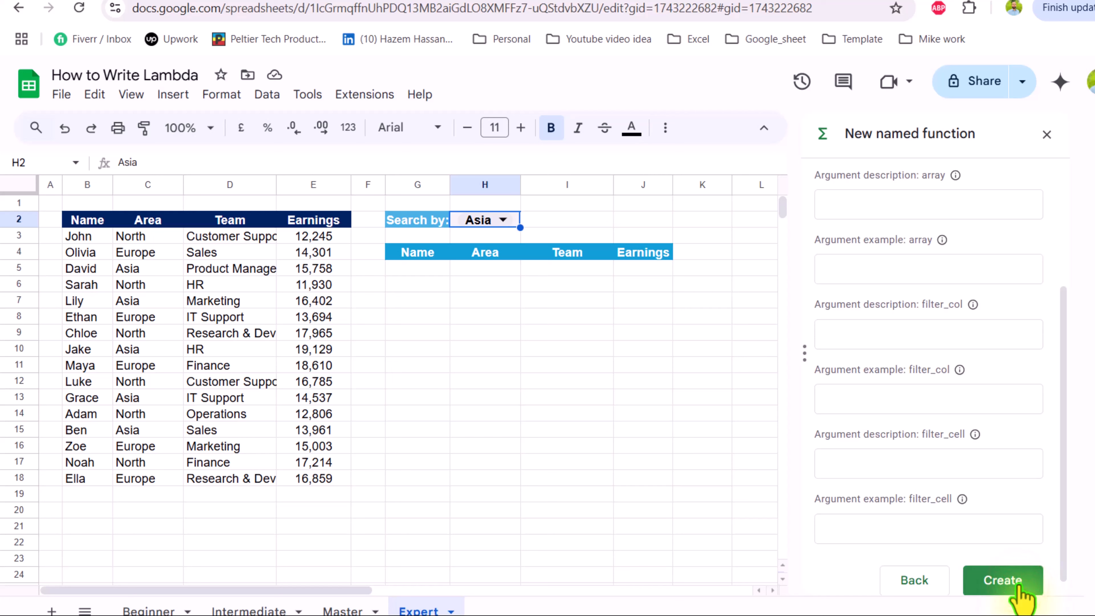
Enter =AREA_FILTER(B3:E18,C3:C18,H2) in cell G5 of the Expert sheet
left_click(420, 268)
type("=")
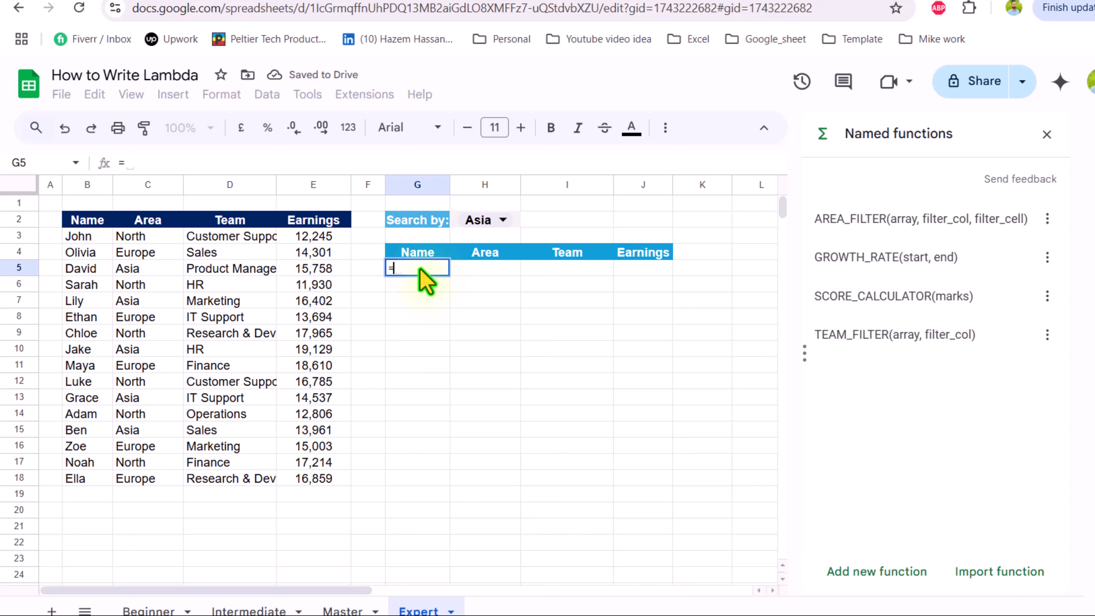
type("ar")
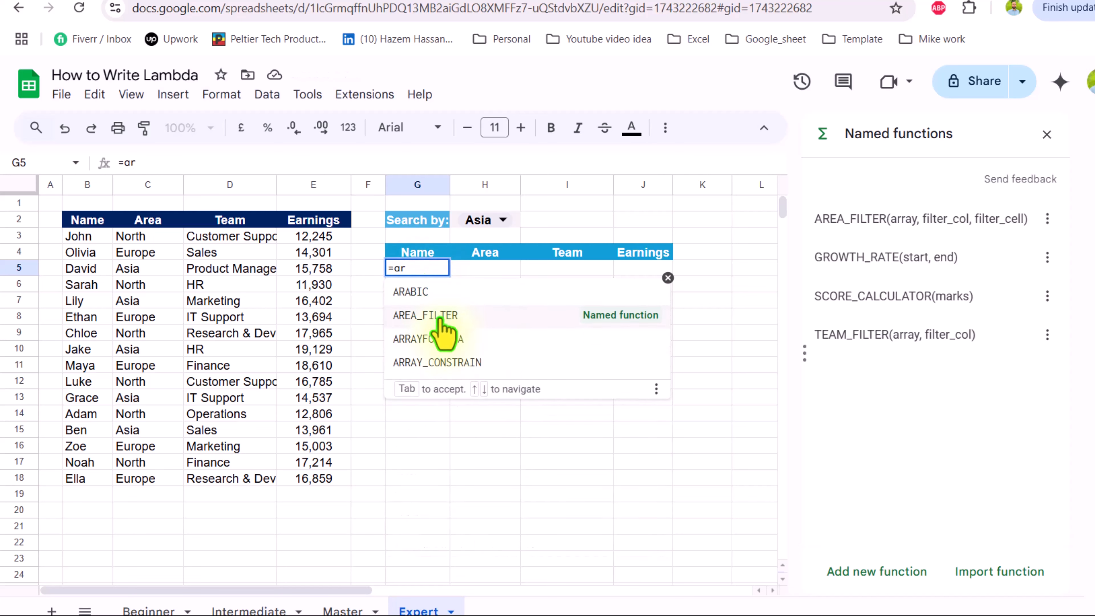
left_click(440, 318)
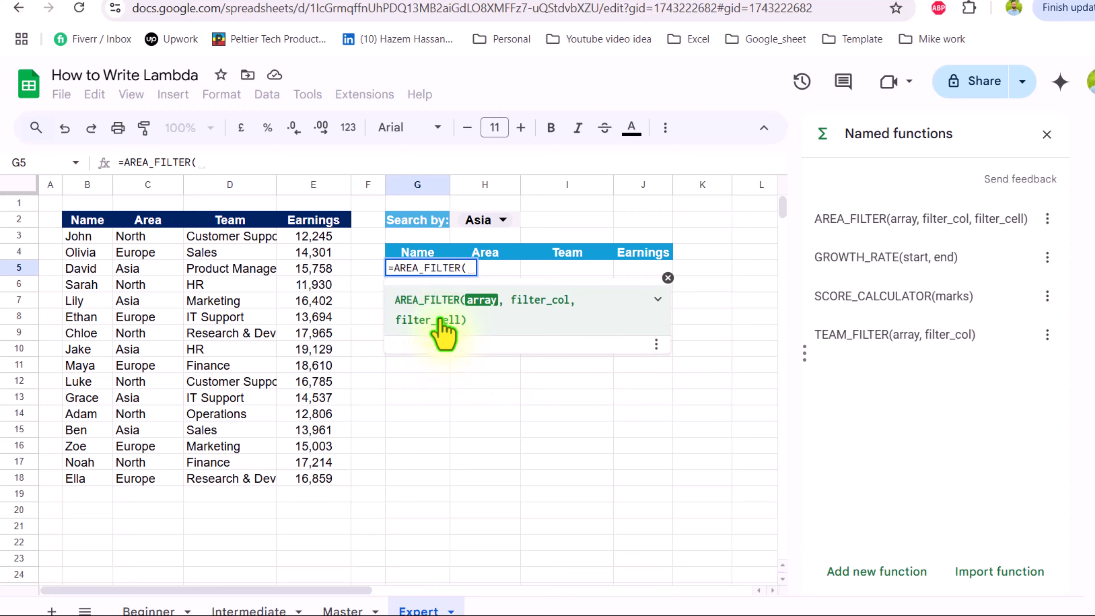
left_click_drag(84, 234, 299, 477)
type(",")
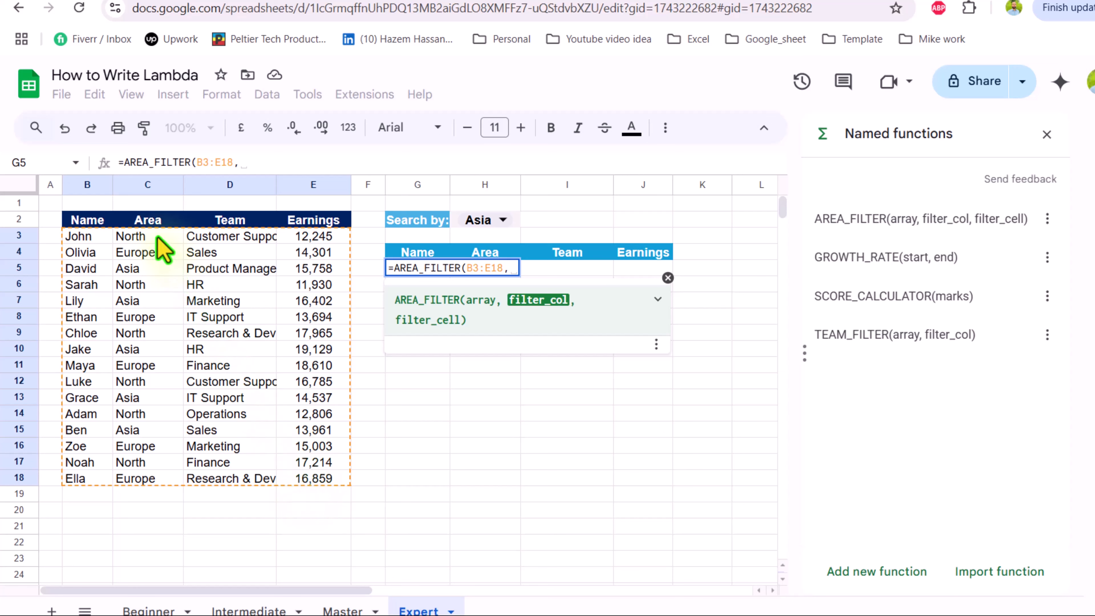
left_click_drag(153, 239, 160, 474)
type(",")
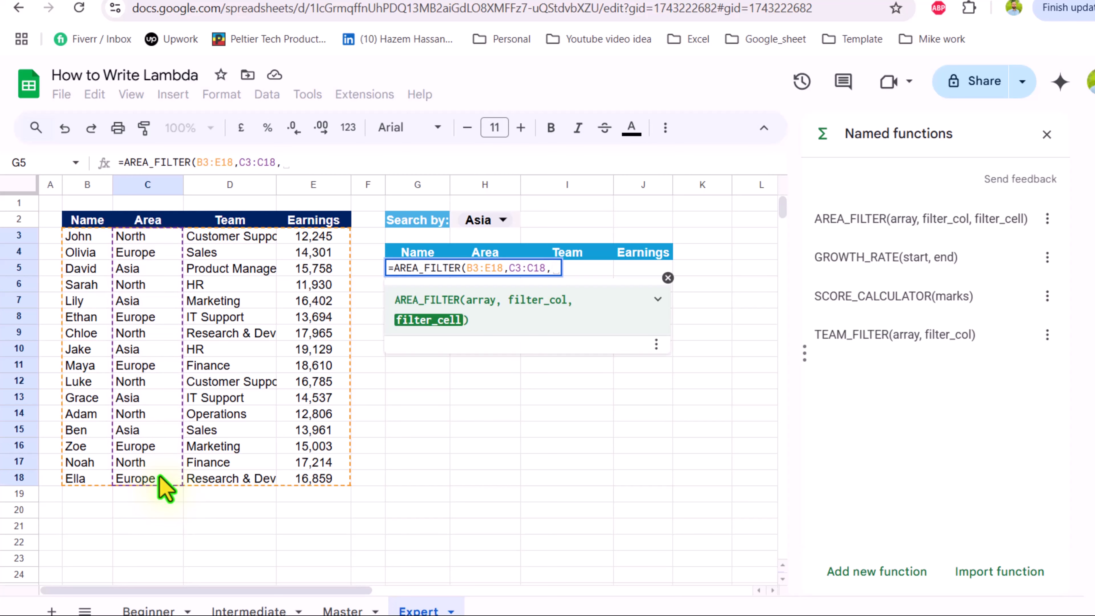
left_click(453, 219)
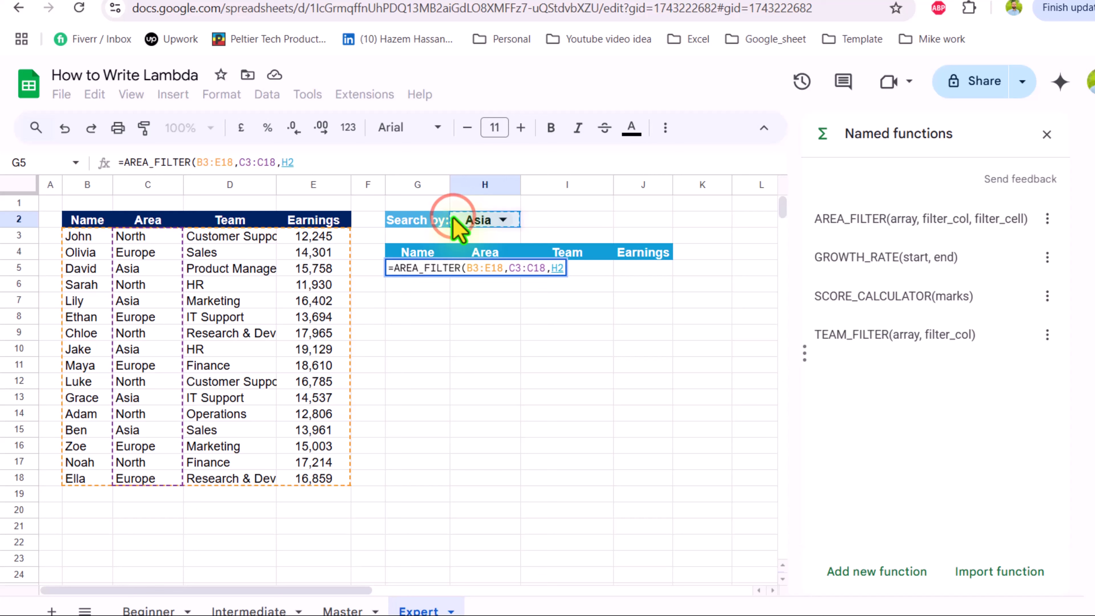
key("Return")
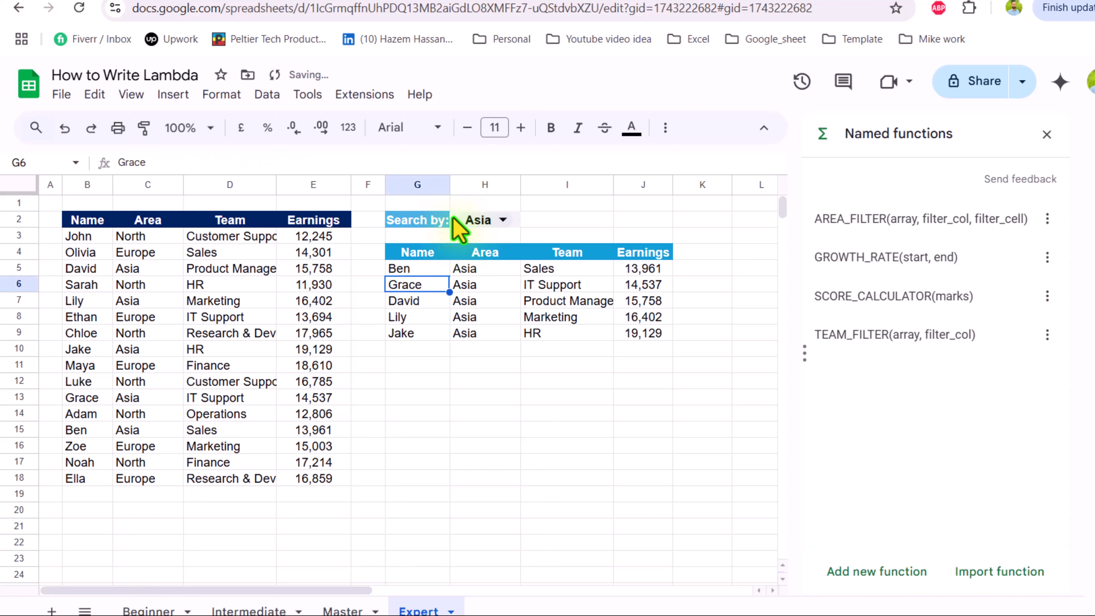
left_click(436, 269)
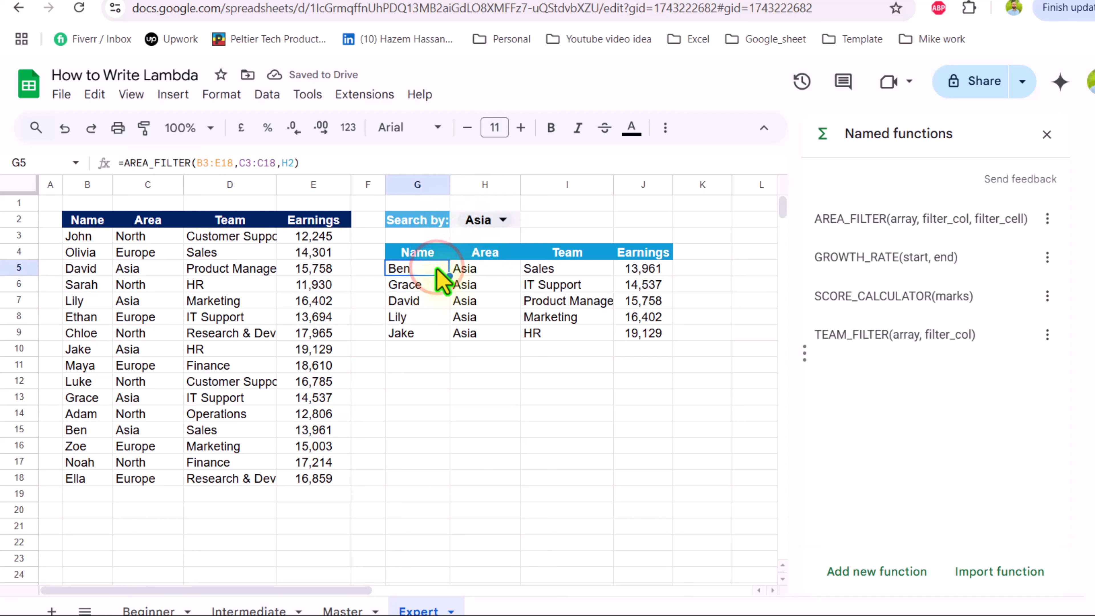